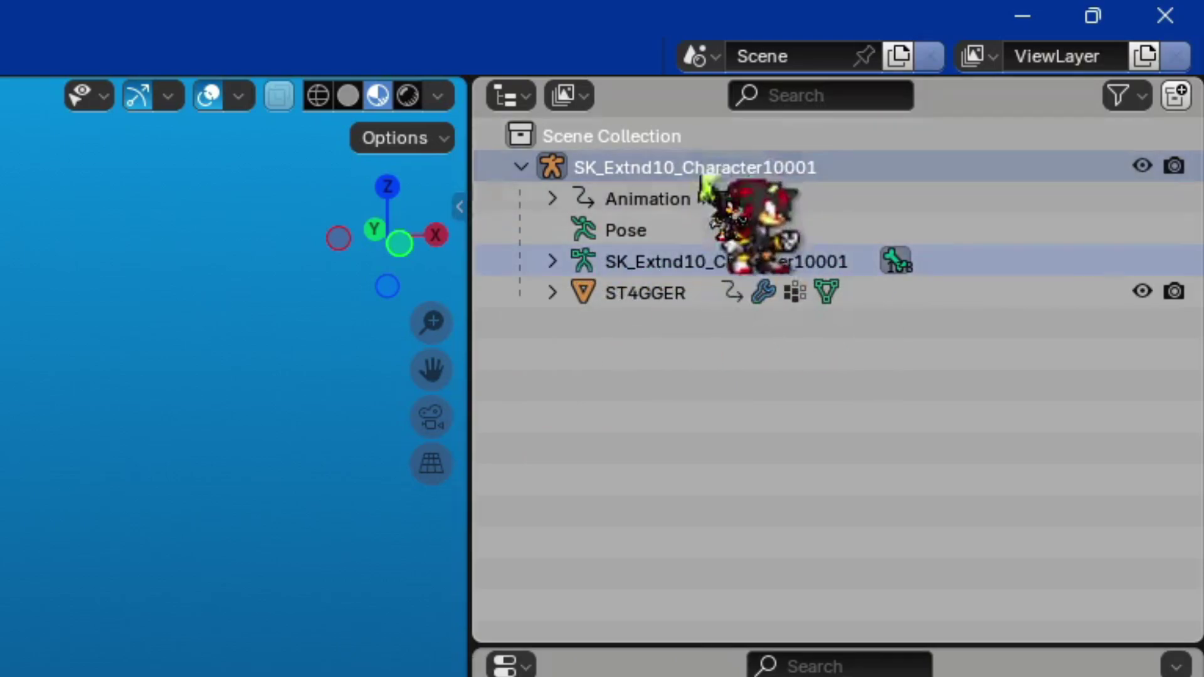
- Copy the armature object's name SK_Extnd10_Character10001 and use it to rename the ST4GGER mesh object
left_click(651, 296)
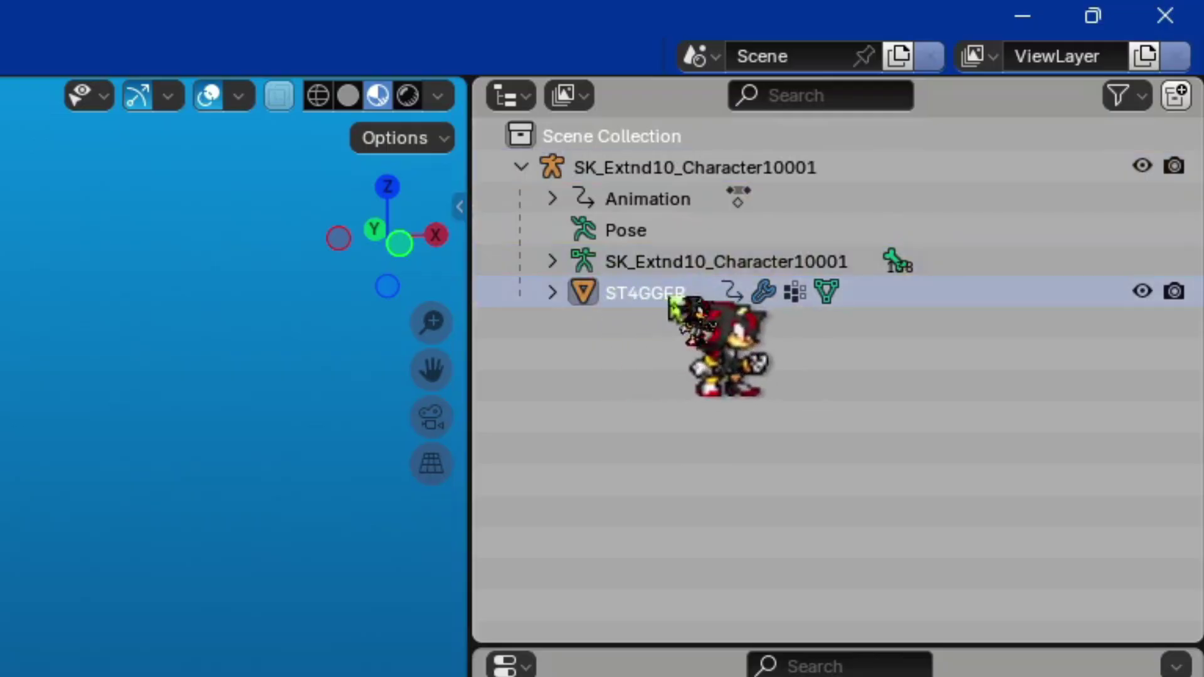
double_click(753, 168)
key("ctrl+c")
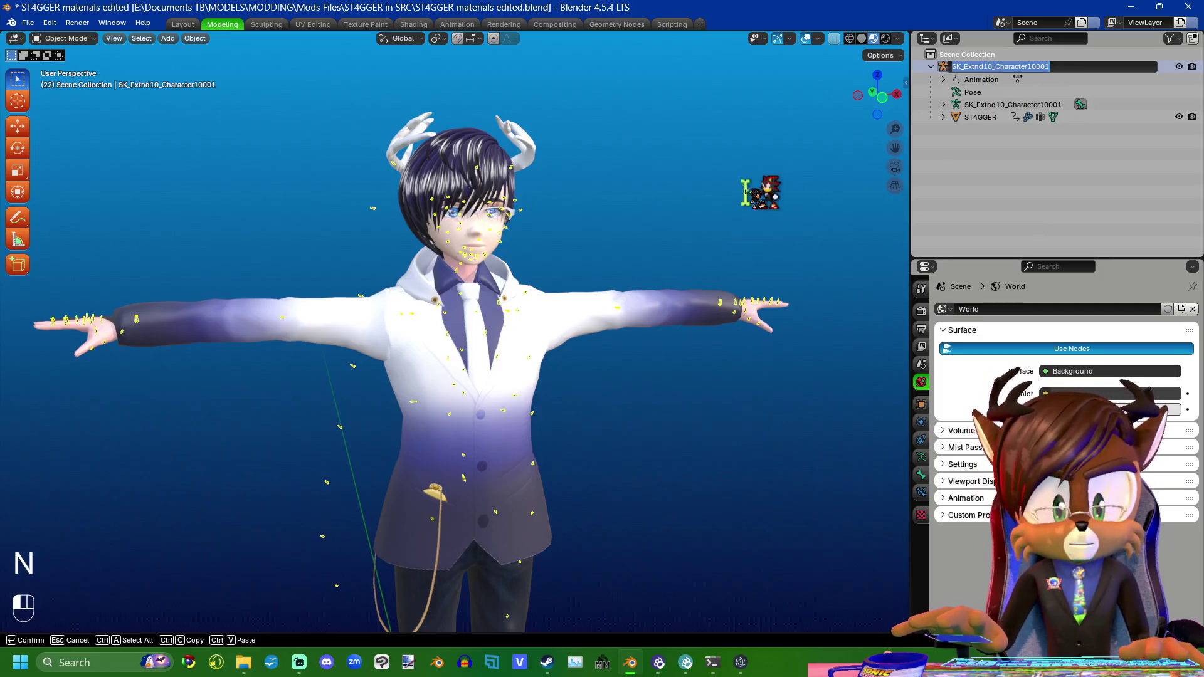
left_click(746, 191)
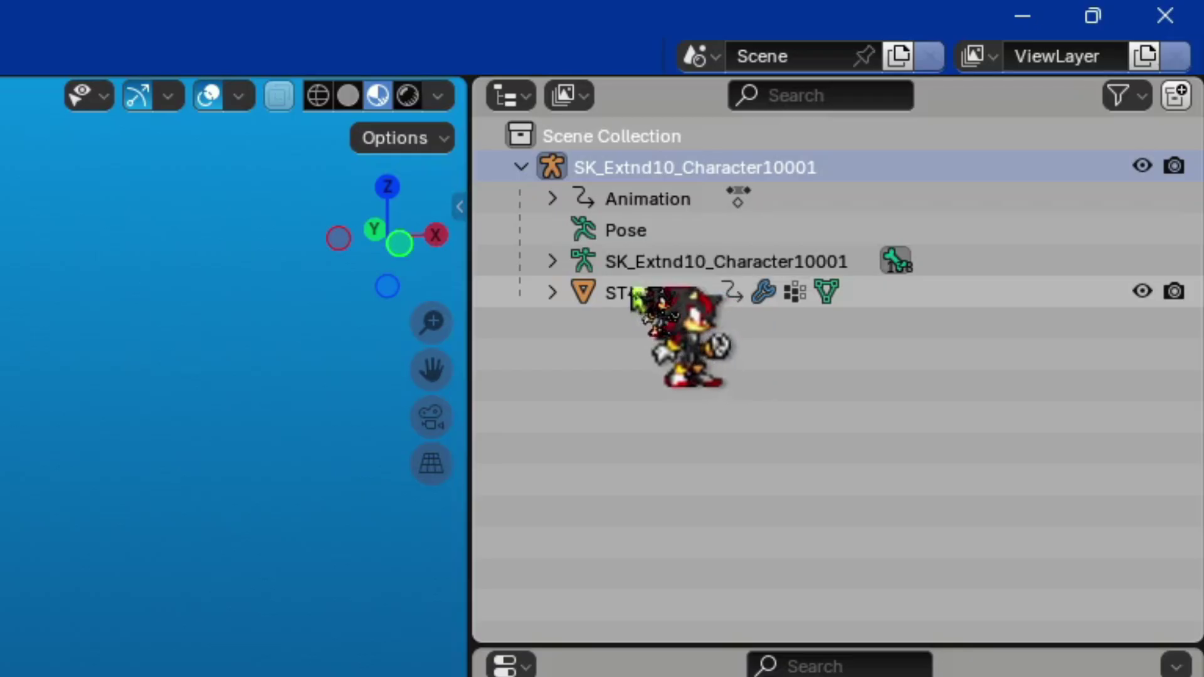
double_click(978, 117)
key("ctrl+v")
key("Return")
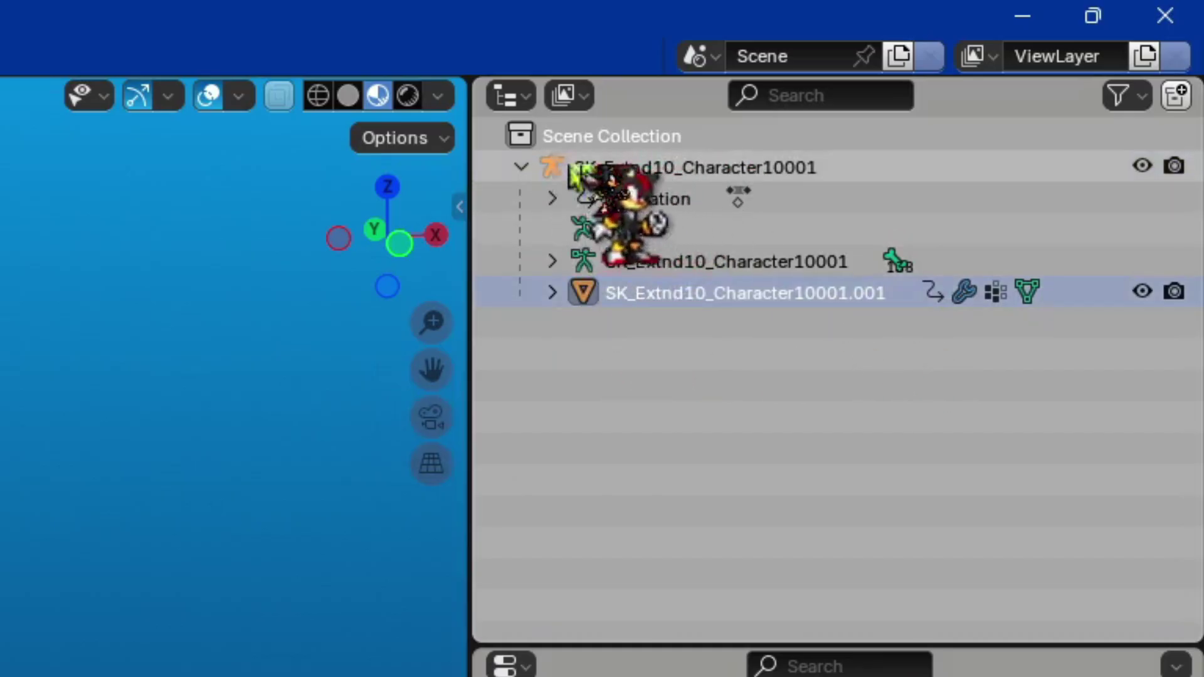
- Rename the parent armature object SK_Extnd10_Character10001 as Armature
double_click(670, 167)
type("Arm")
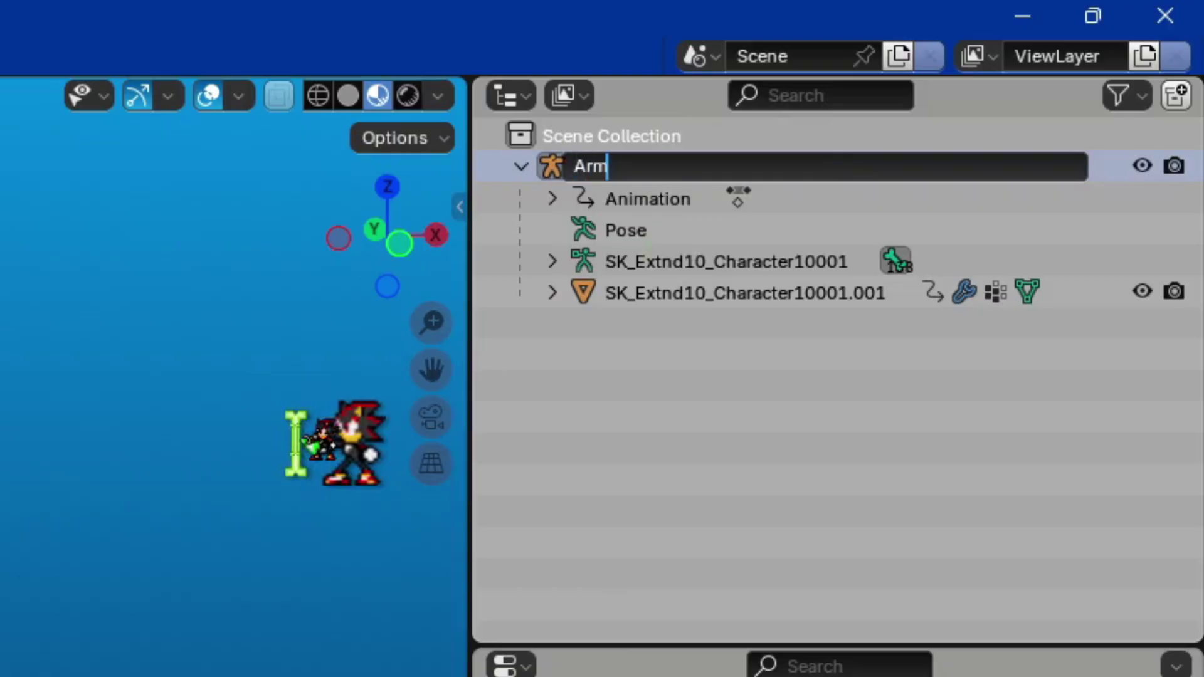
type("ature")
key("Return")
- Try renaming the armature's data block as Armature and undo that rename
double_click(658, 264)
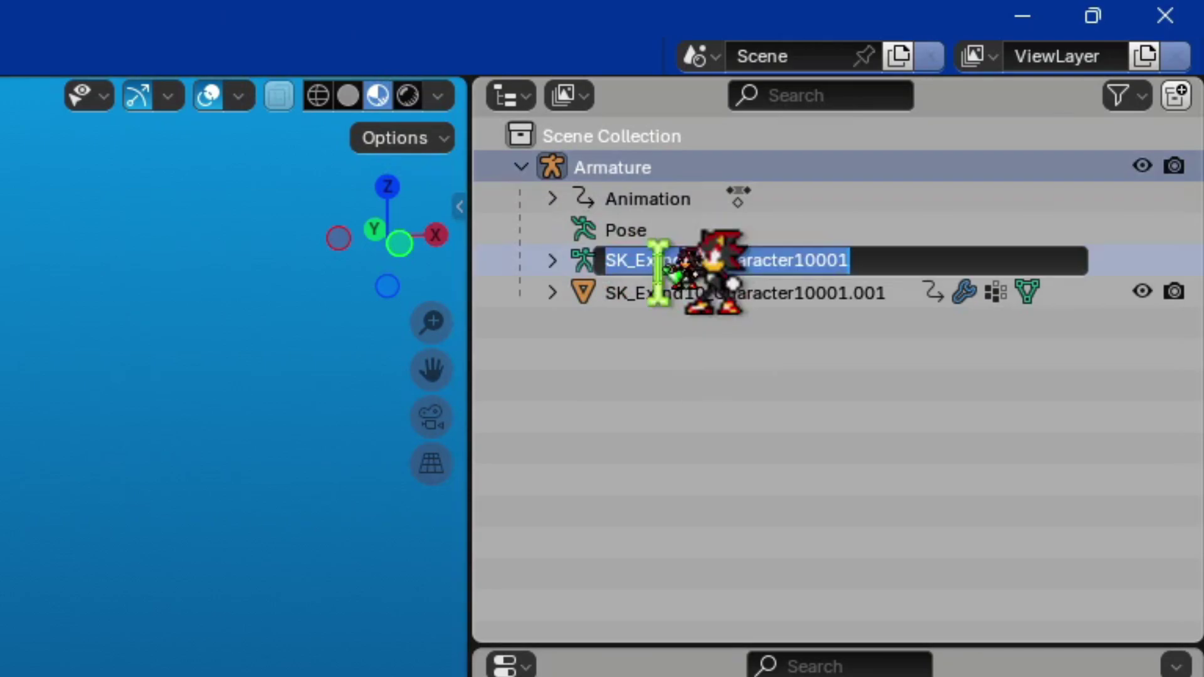
type("Ar")
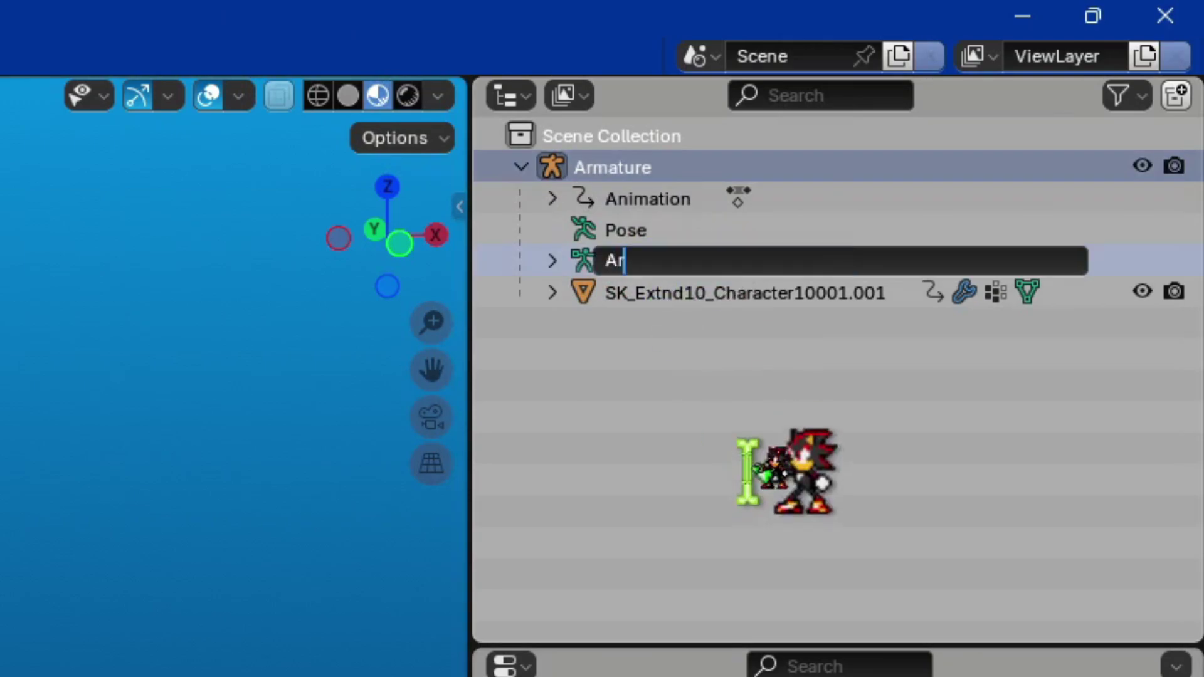
type("mature")
key("Return")
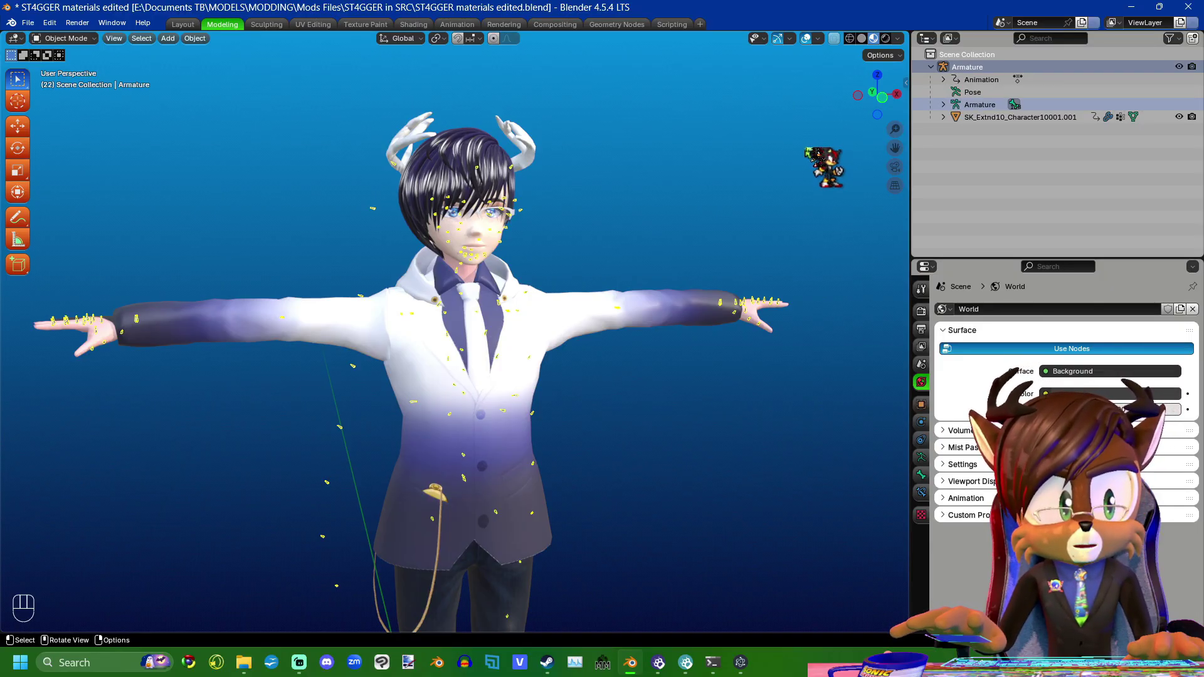
key("ctrl+z")
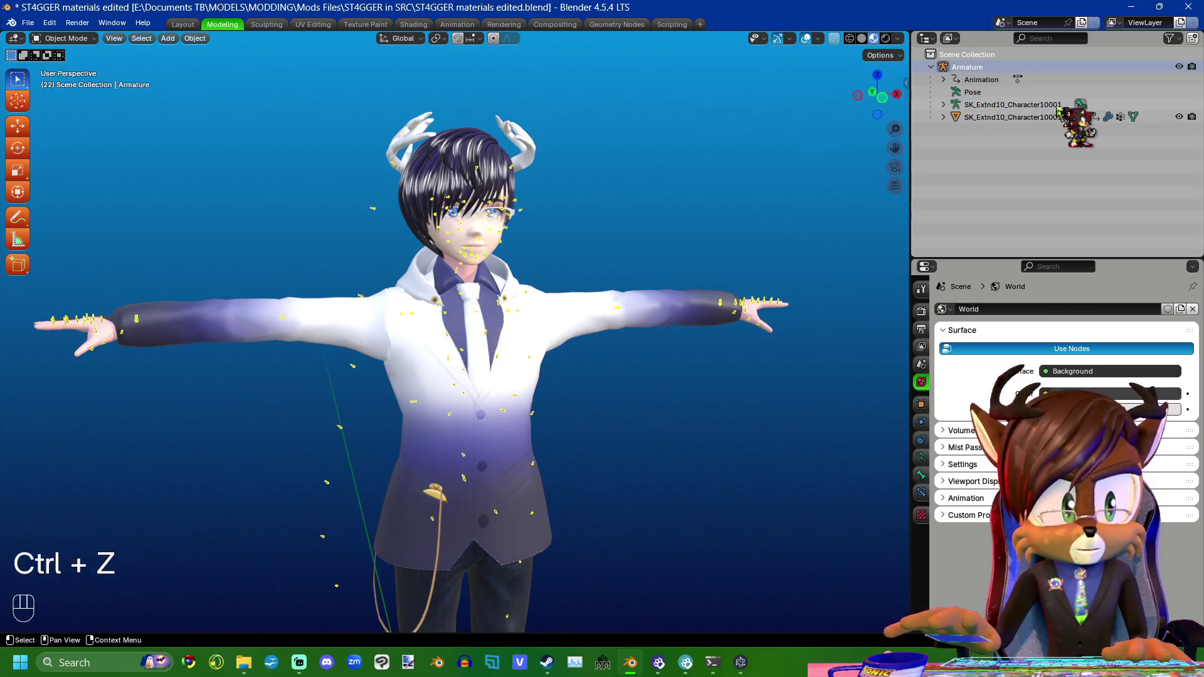
- Expand the armature data block to check its root bone, rename the data block as Armature, and collapse it again
left_click(943, 104)
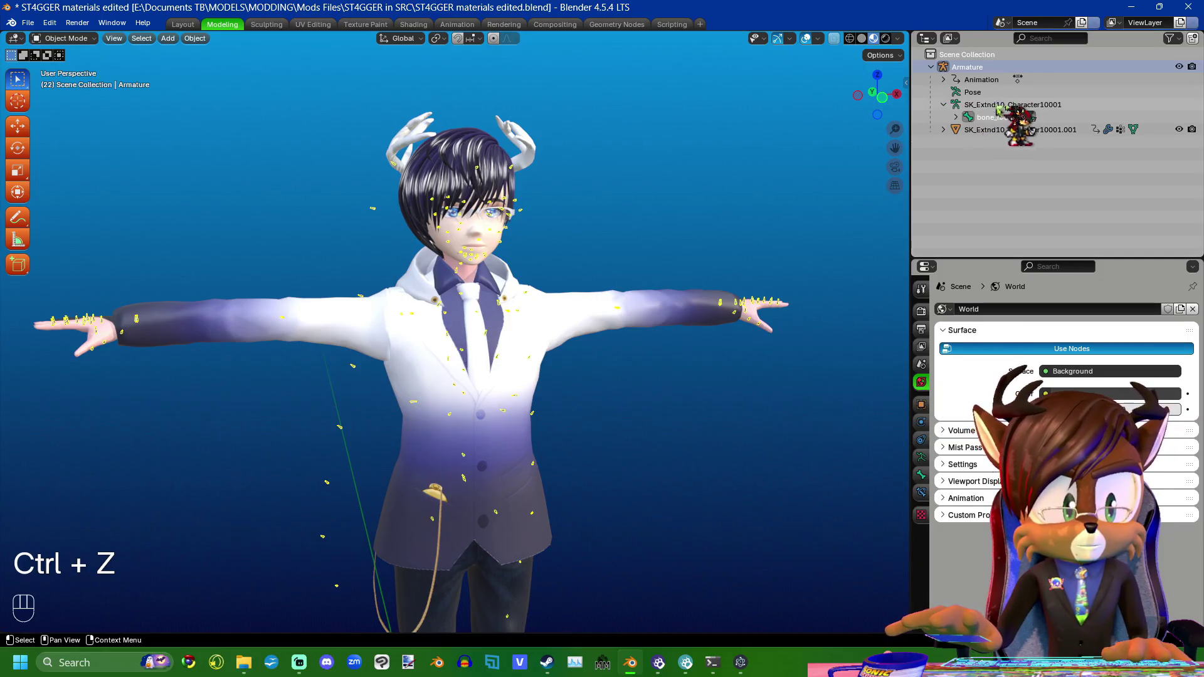
double_click(1041, 104)
type("A")
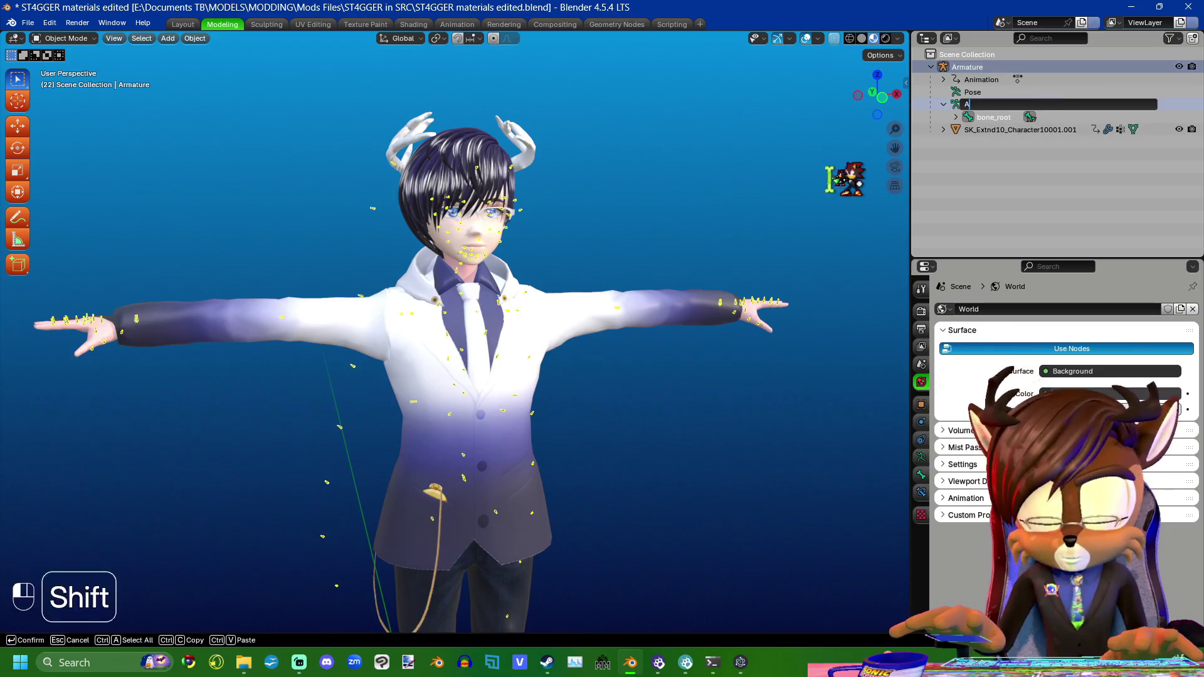
type("rmature")
key("Return")
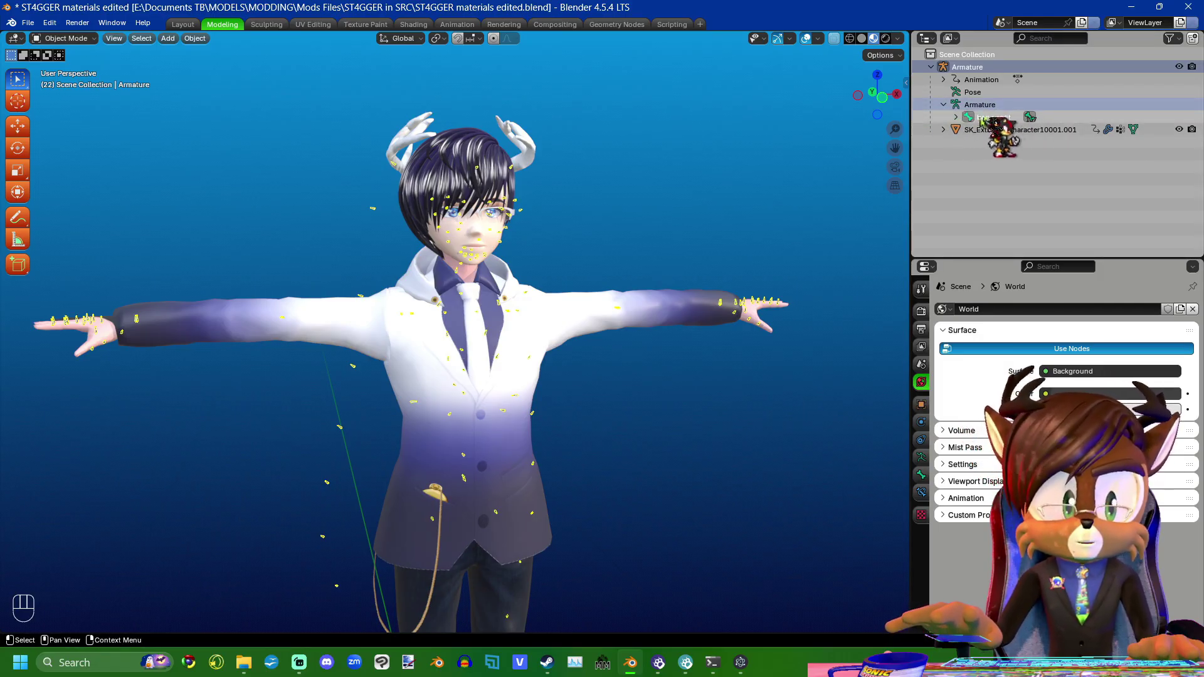
left_click(944, 105)
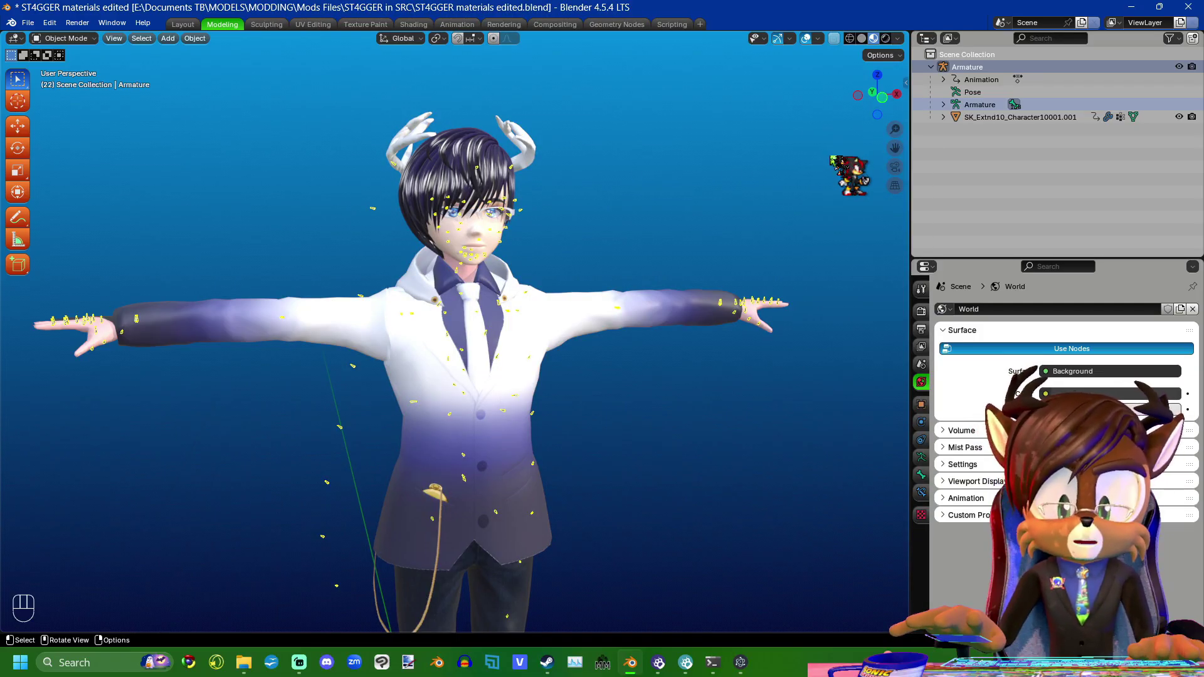
- Remove the .001 suffix from the mesh object's name so it reads SK_Extnd10_Character10001
double_click(1022, 118)
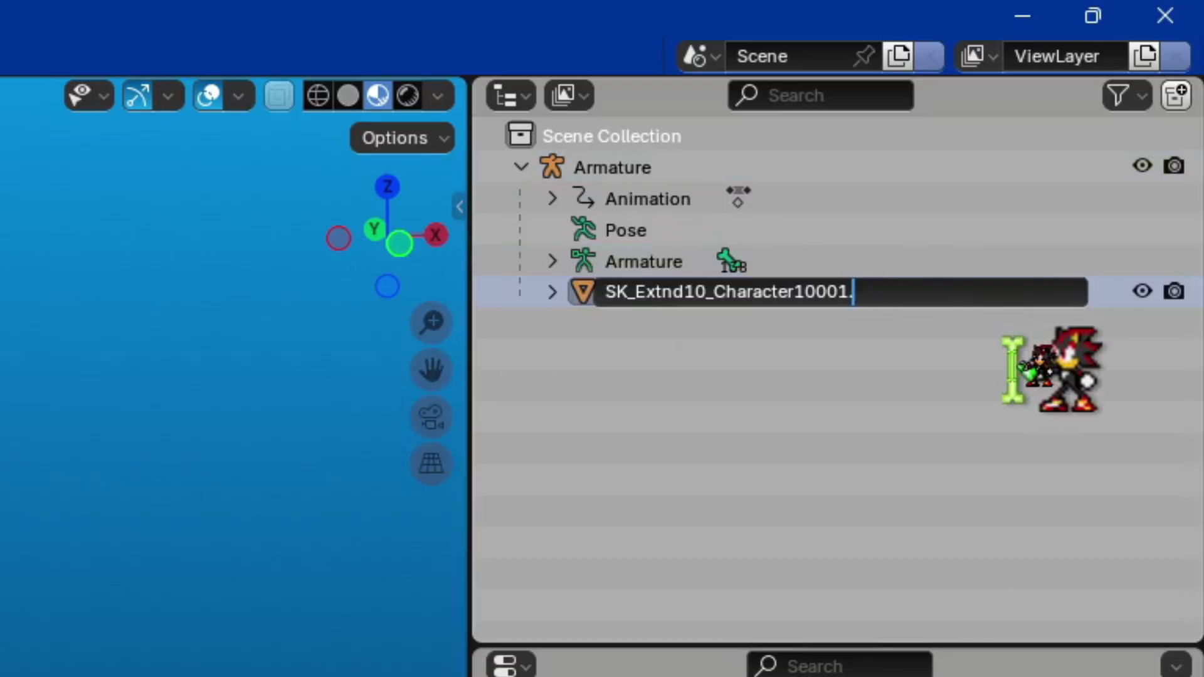
key("Return")
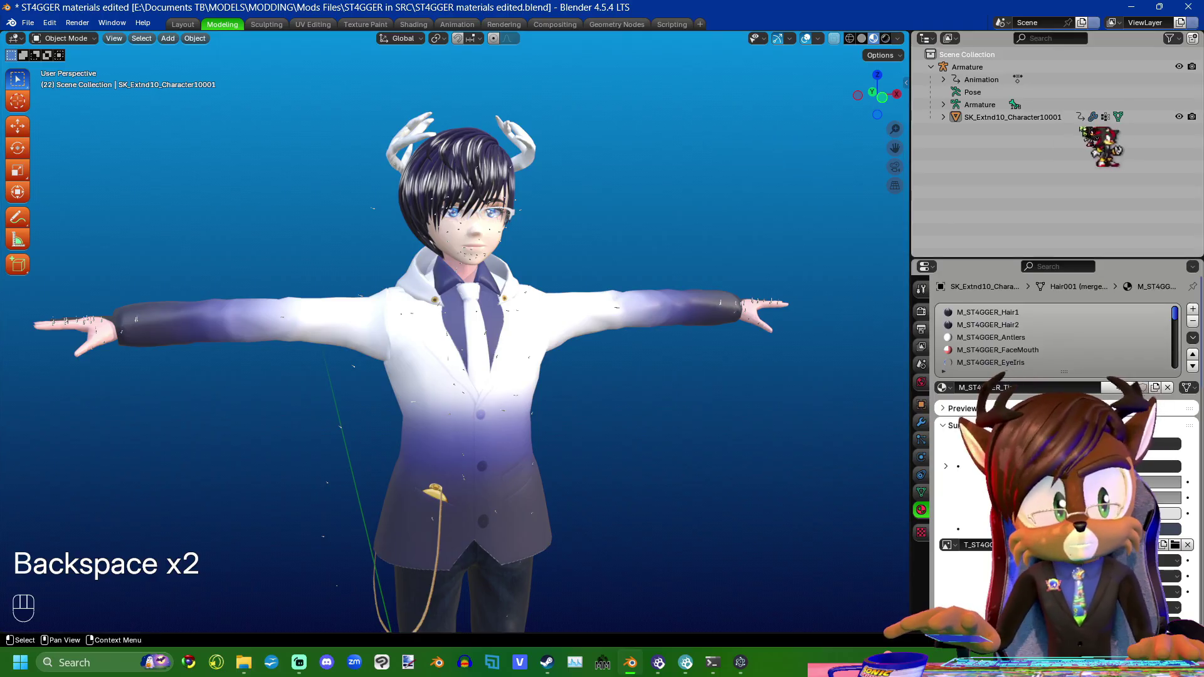
middle_click_drag(737, 183, 696, 195)
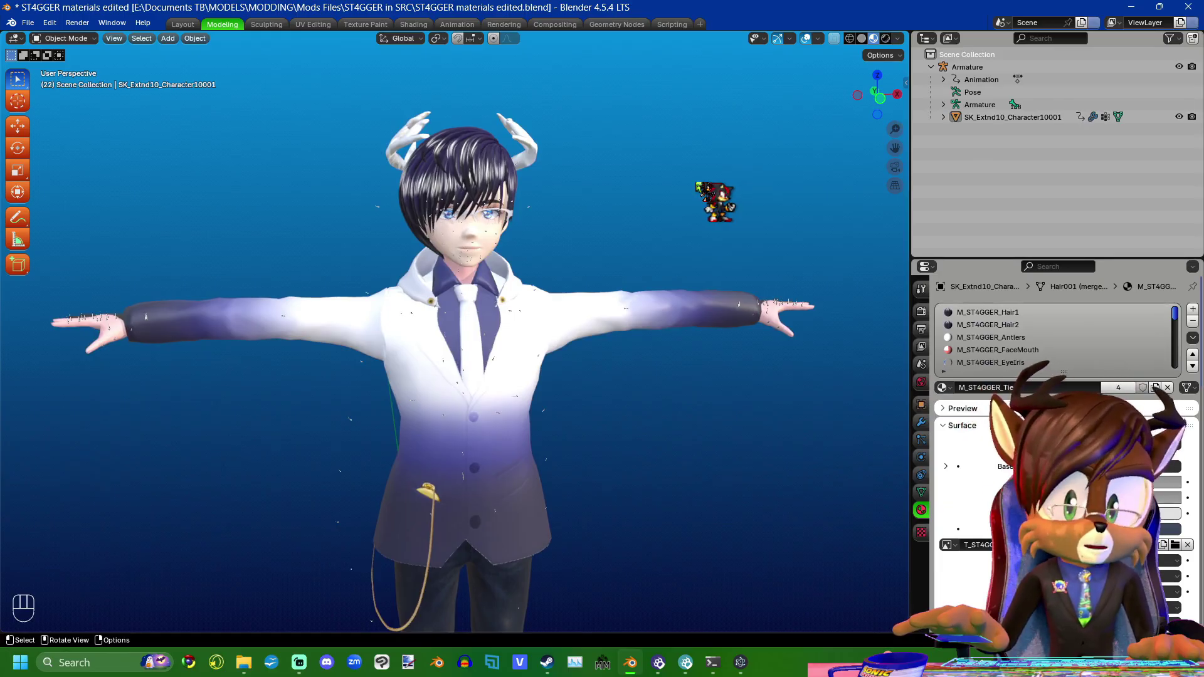
middle_click_drag(697, 184, 679, 189)
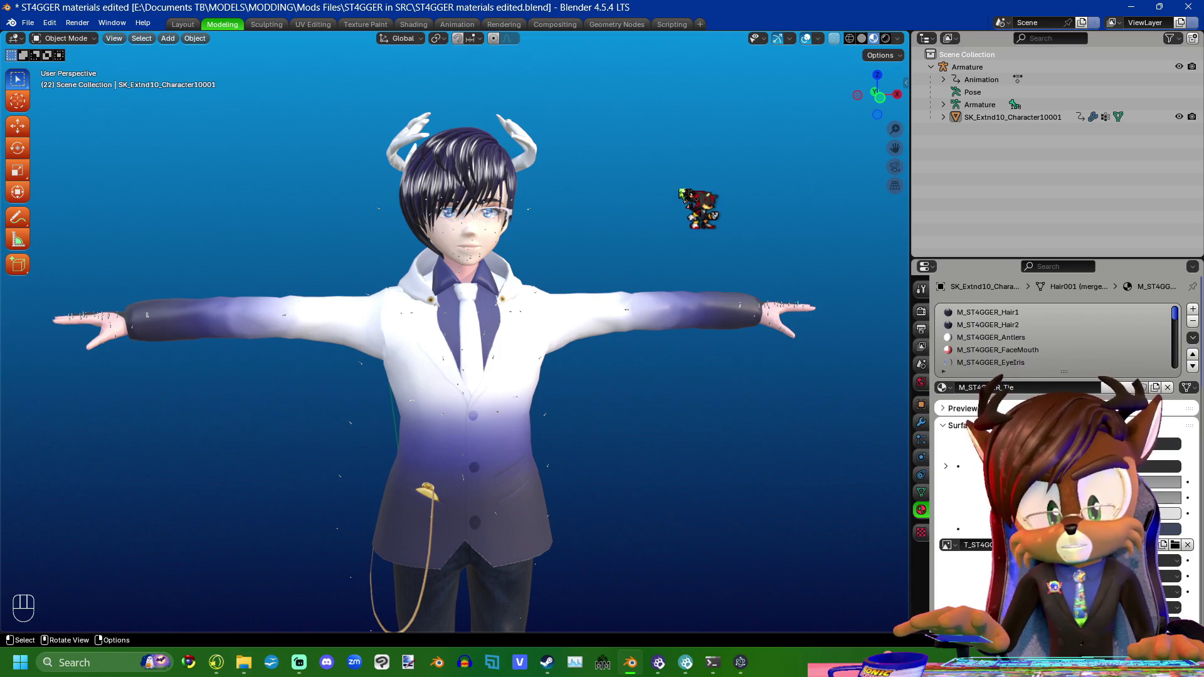
- Start an FBX export of the character and set its transform scale to 0.01
left_click(28, 23)
mouse_move(75, 213)
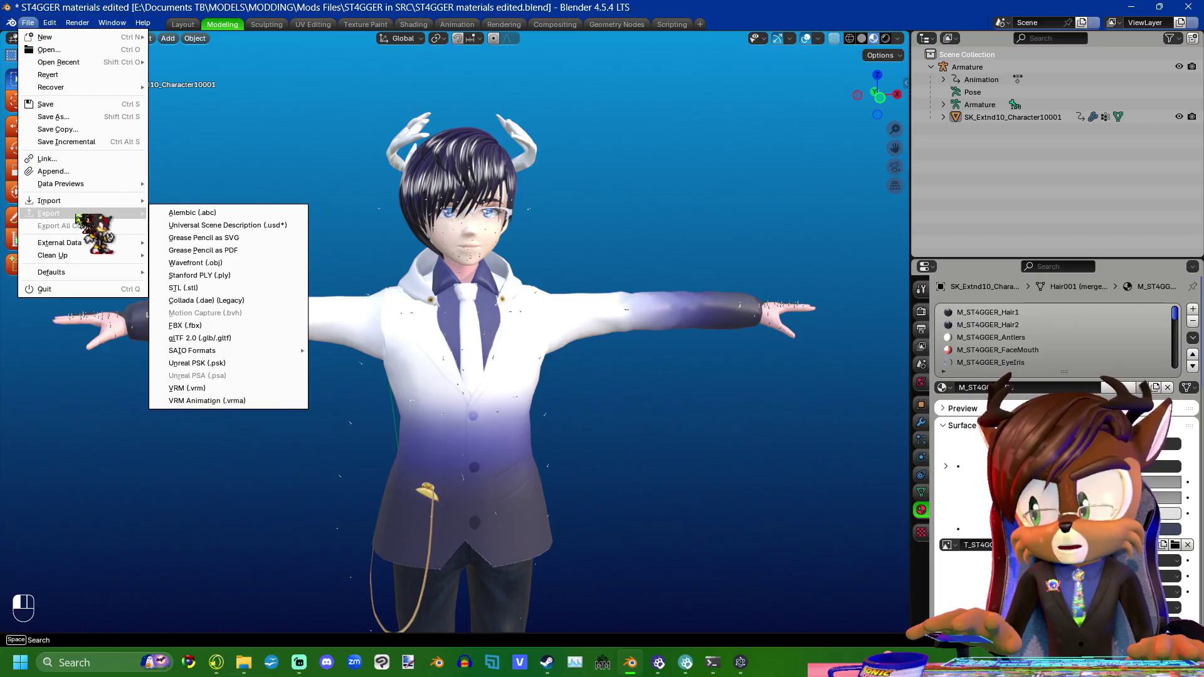
left_click(200, 327)
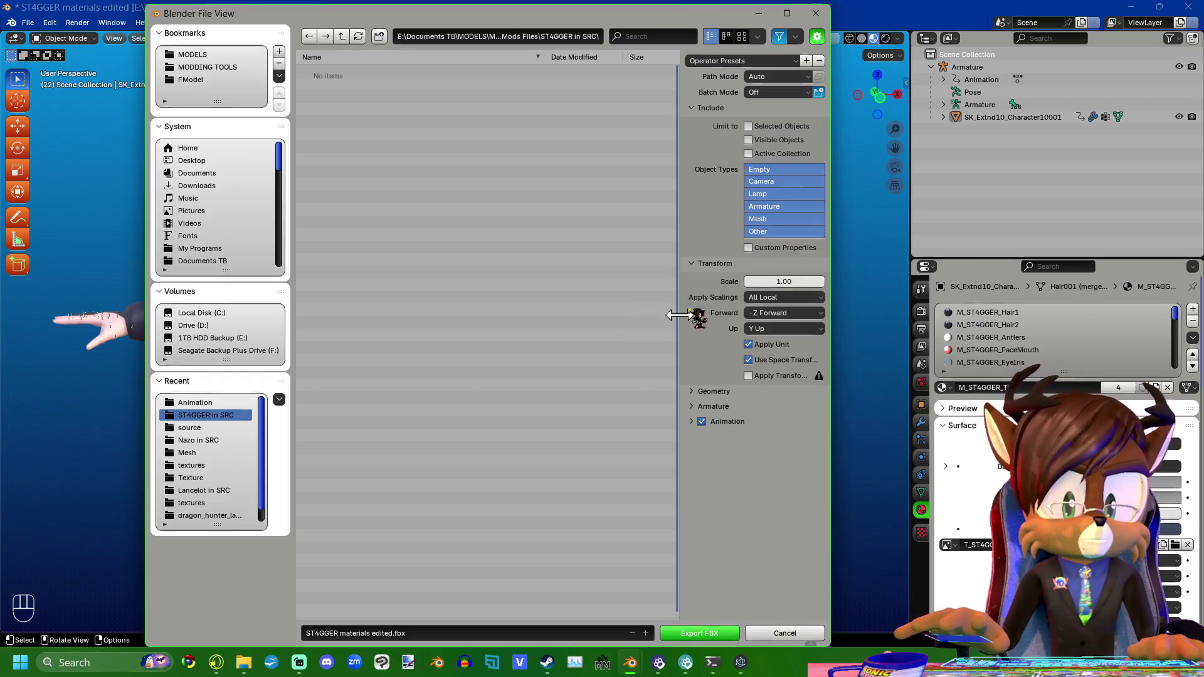
left_click(783, 282)
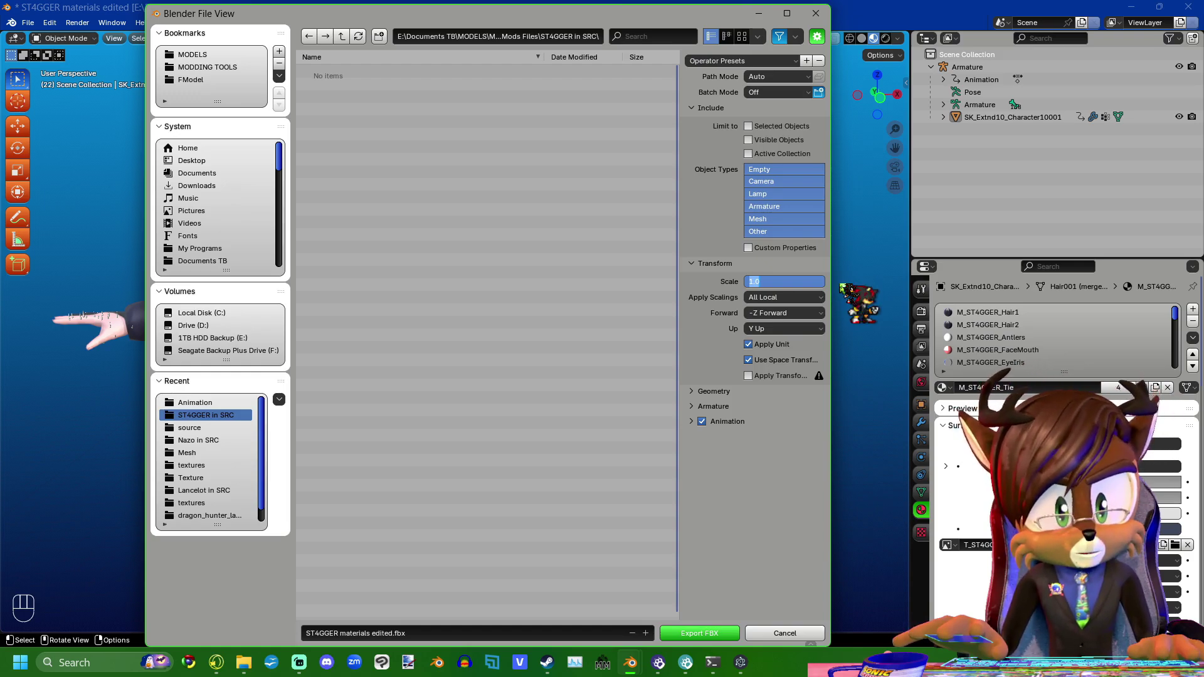
type("0.0")
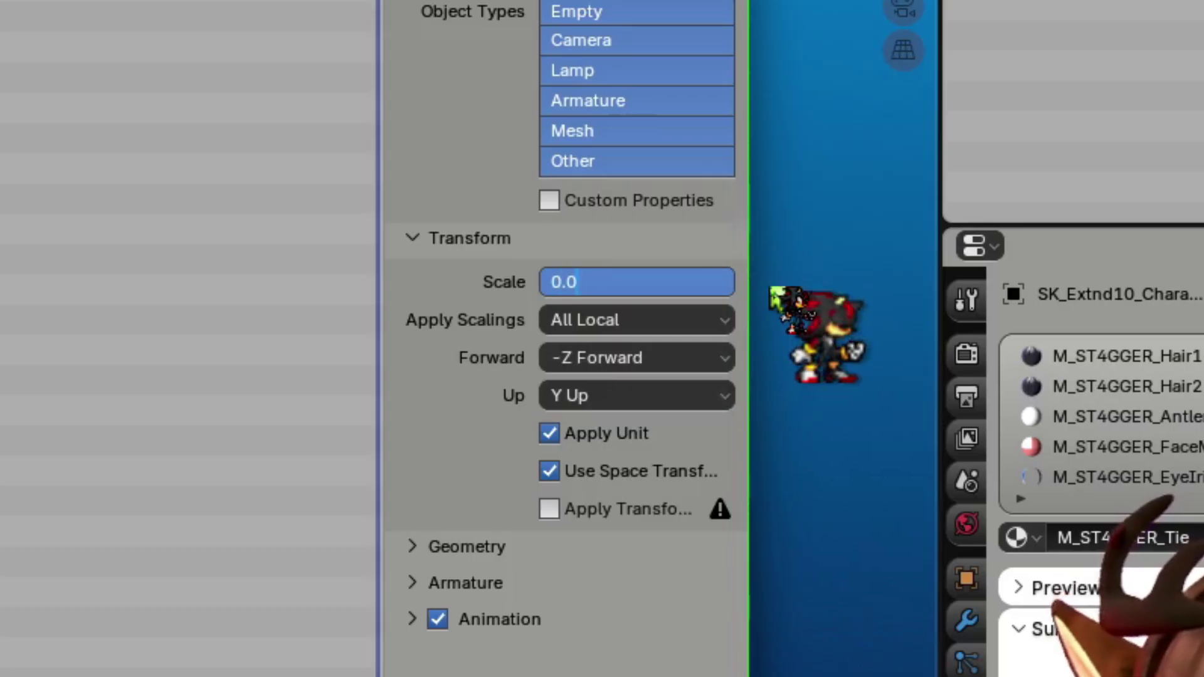
type("1")
key("Return")
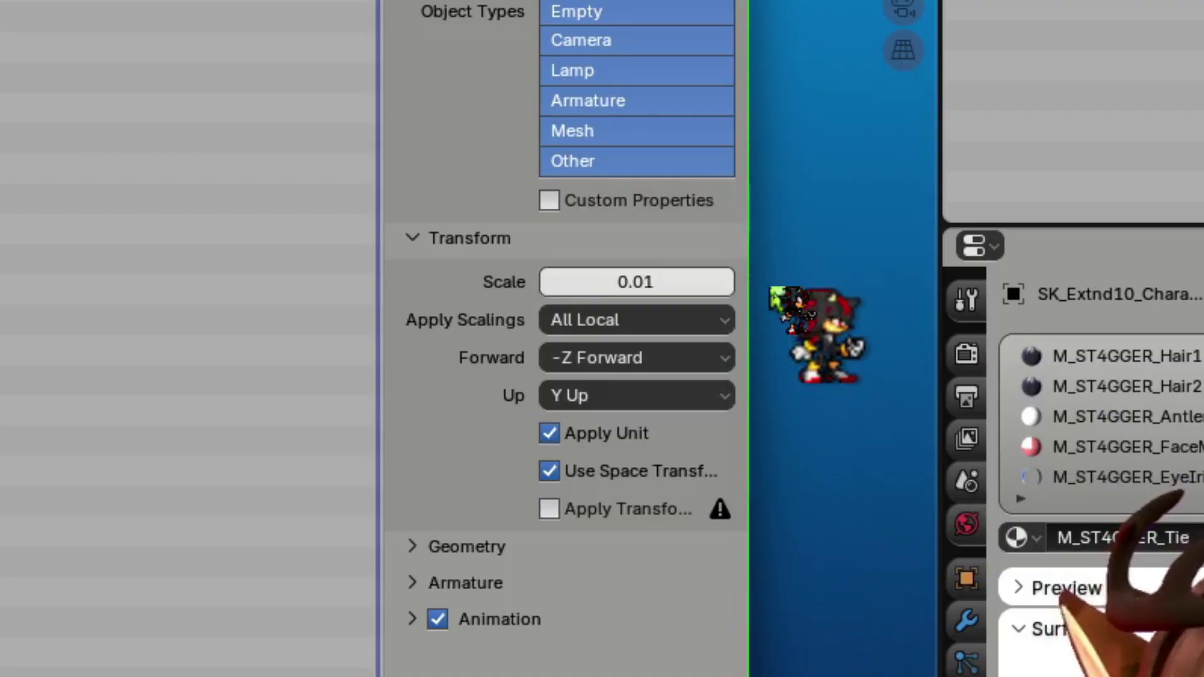
- Enable Tangent Space in the FBX geometry options and cancel the export
left_click(439, 546)
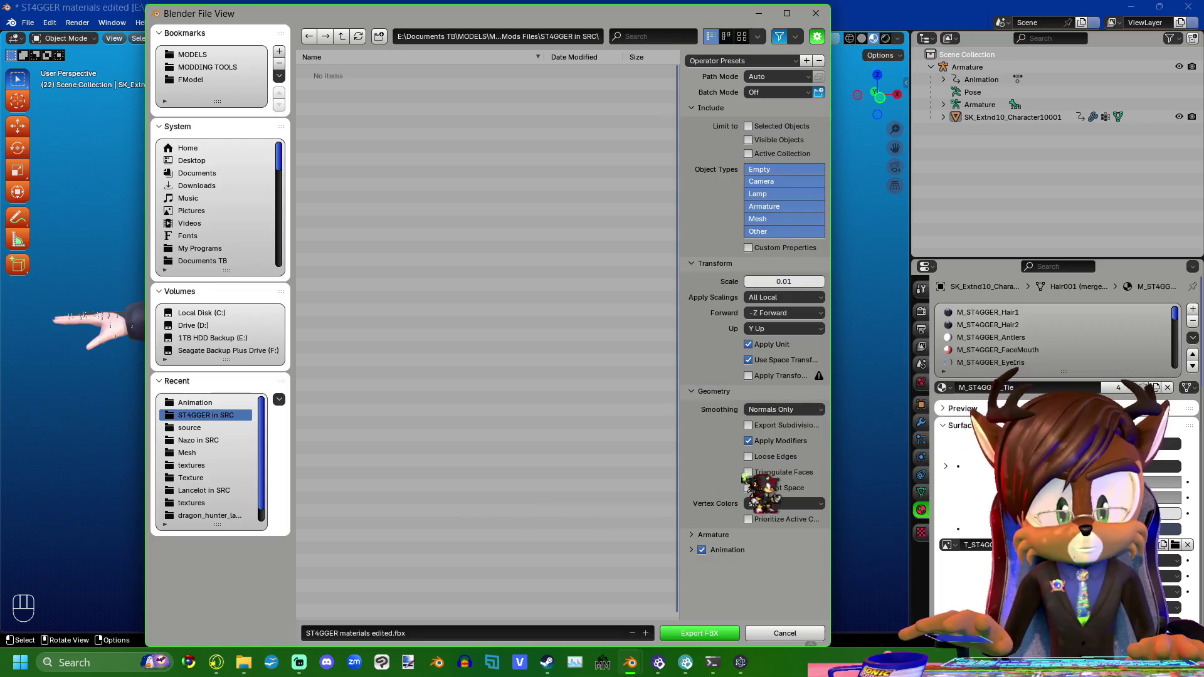
left_click(749, 489)
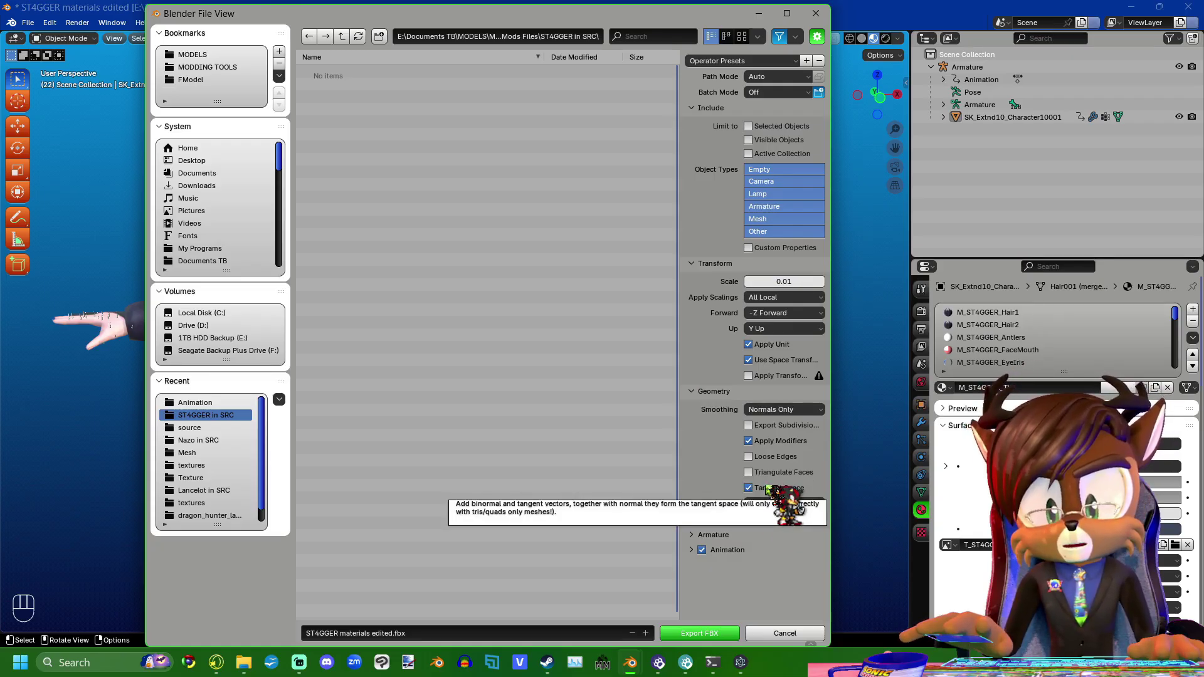
left_click(784, 632)
- Put the character mesh into Edit Mode and examine the face topology on the white jacket's chest
left_click(63, 39)
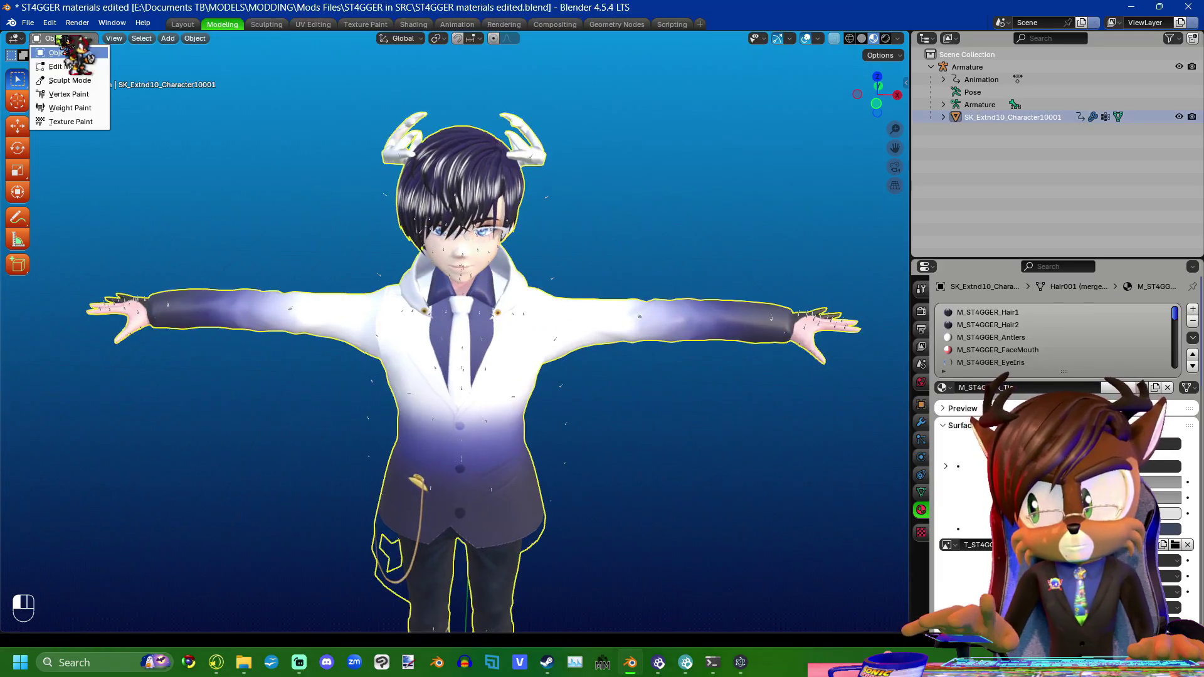
left_click(69, 68)
scroll(505, 327, "up", 4)
scroll(505, 326, "up", 10)
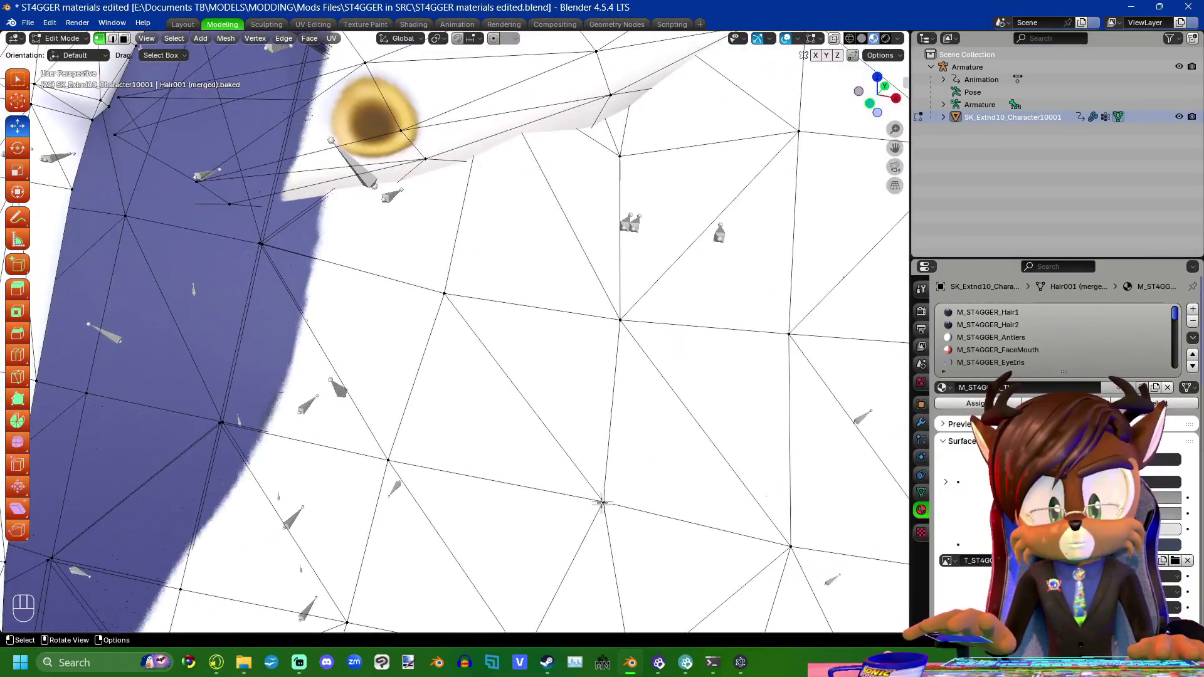
left_click(619, 319)
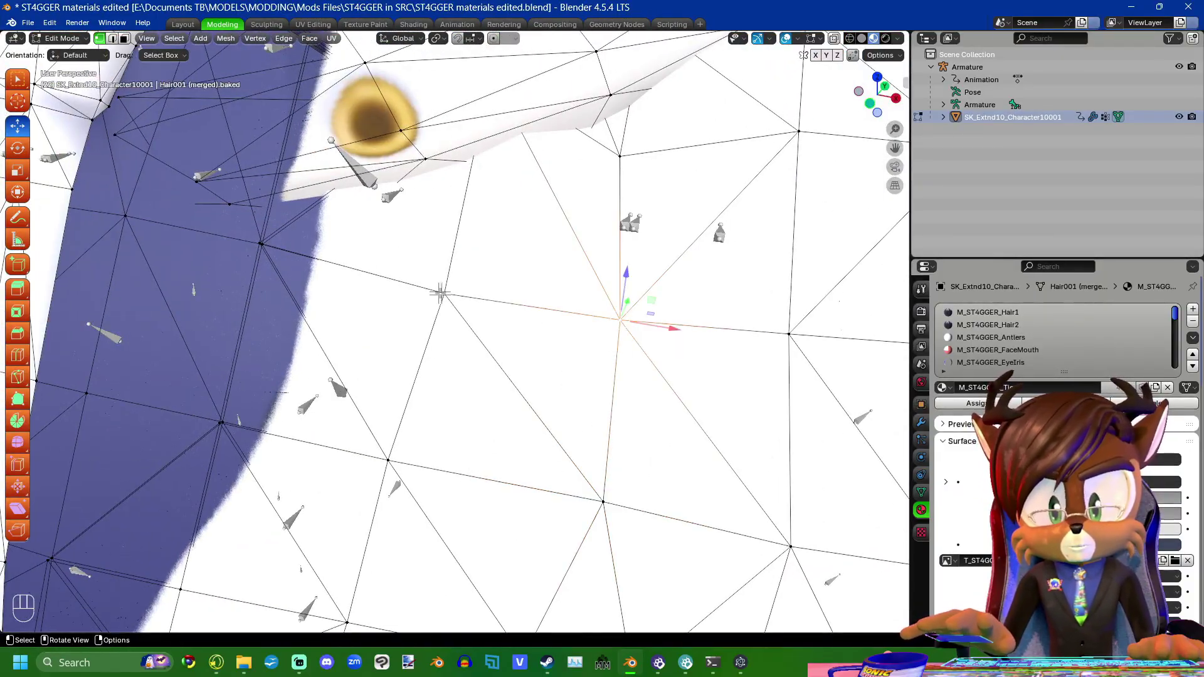
left_click(441, 293)
scroll(535, 439, "down", 8)
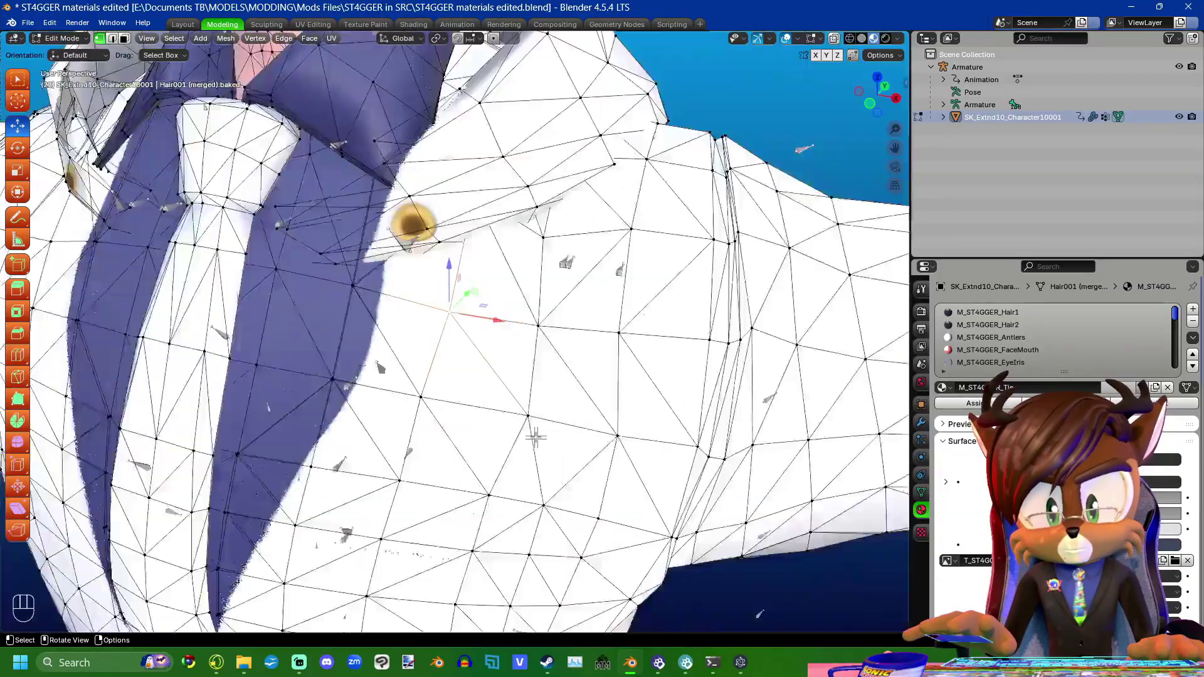
scroll(551, 472, "down", 5)
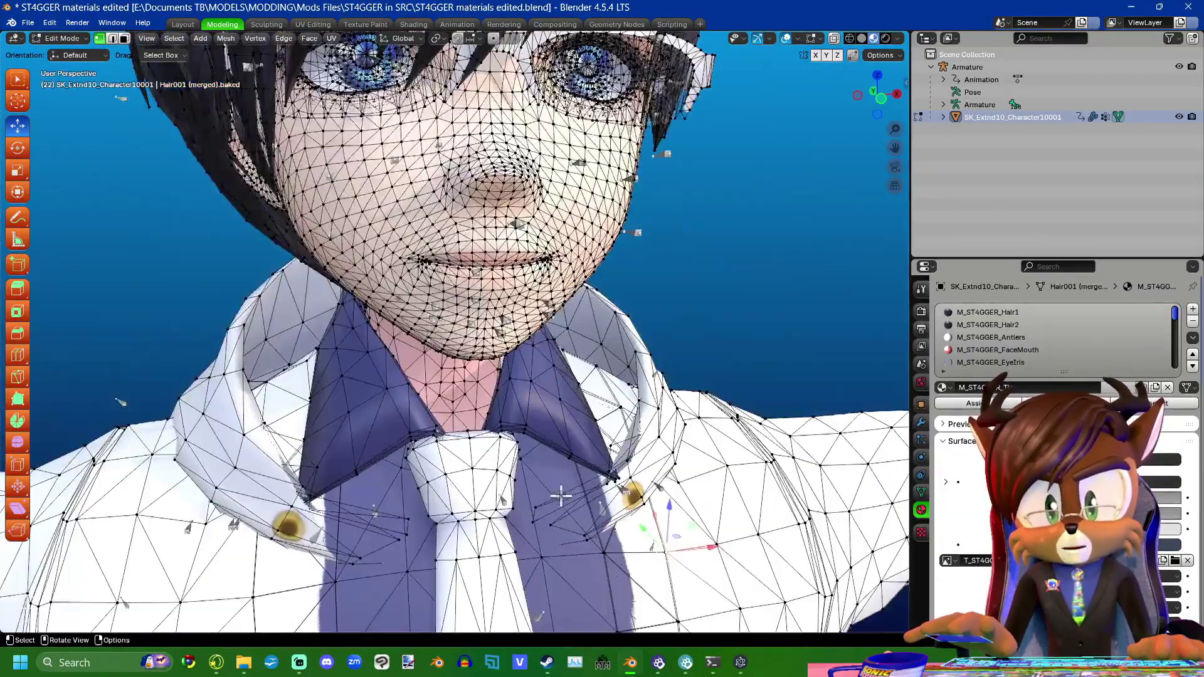
- Examine the polygon topology on the character's cheek up close and across the upper body
scroll(484, 446, "up", 10)
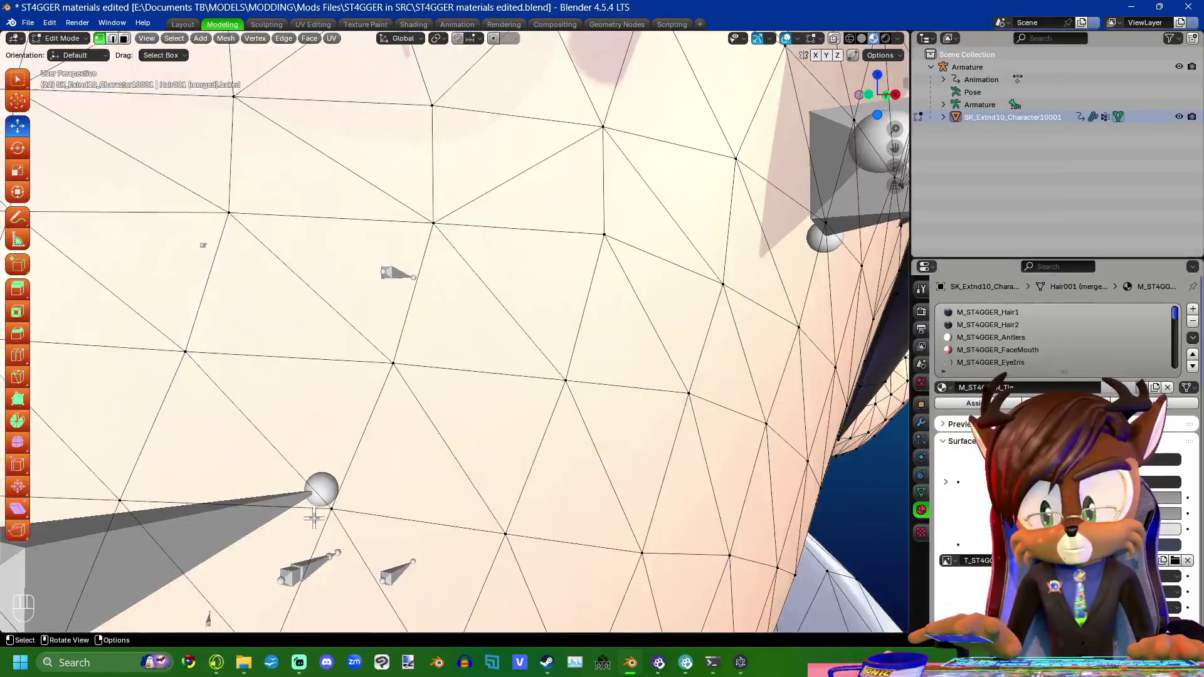
left_click(393, 363)
left_click(565, 380)
scroll(506, 533, "down", 10)
middle_click_drag(505, 534, 559, 426)
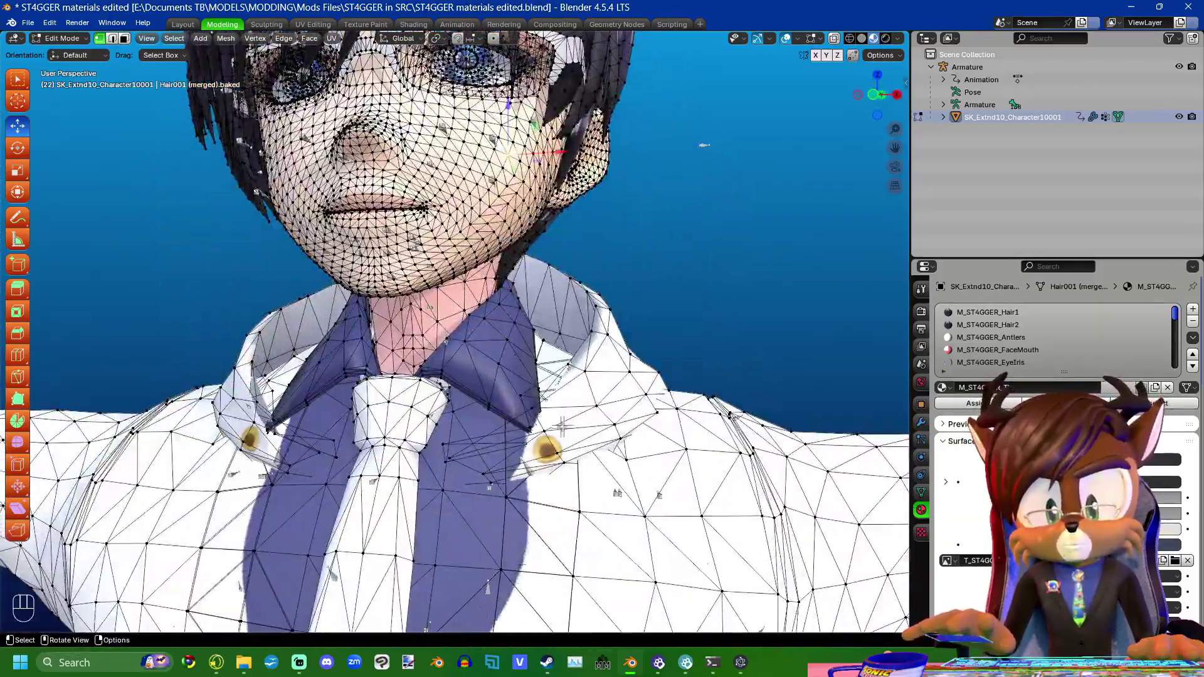
scroll(558, 425, "down", 4)
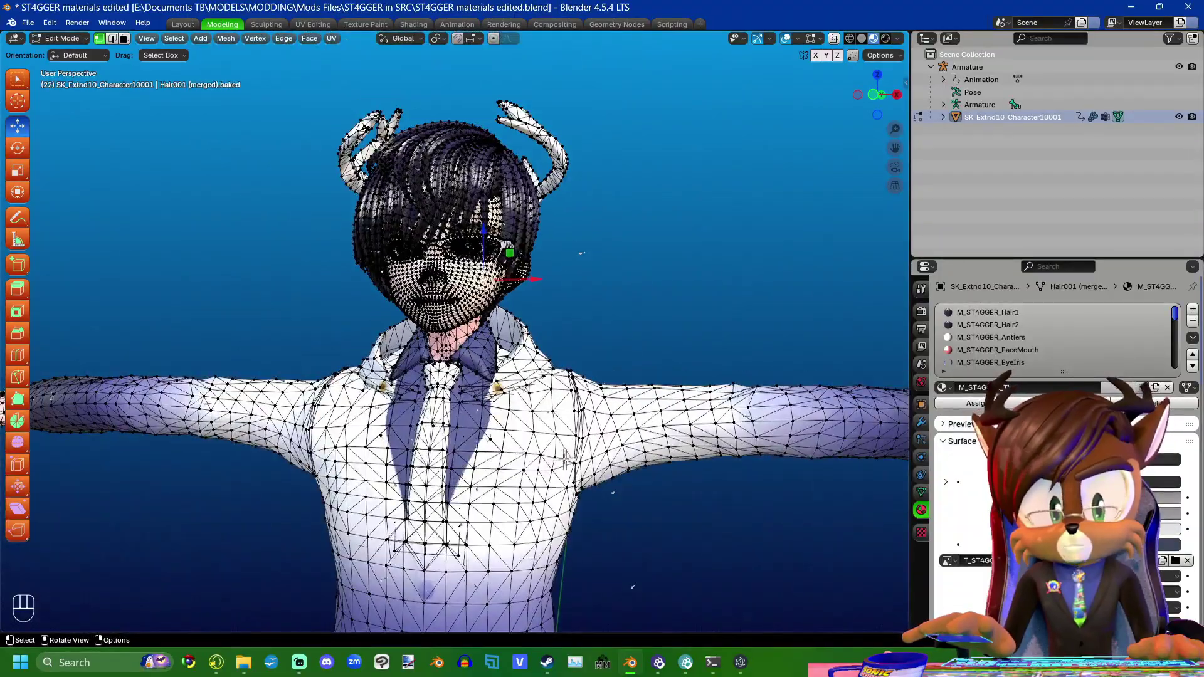
middle_click_drag(552, 438, 551, 442)
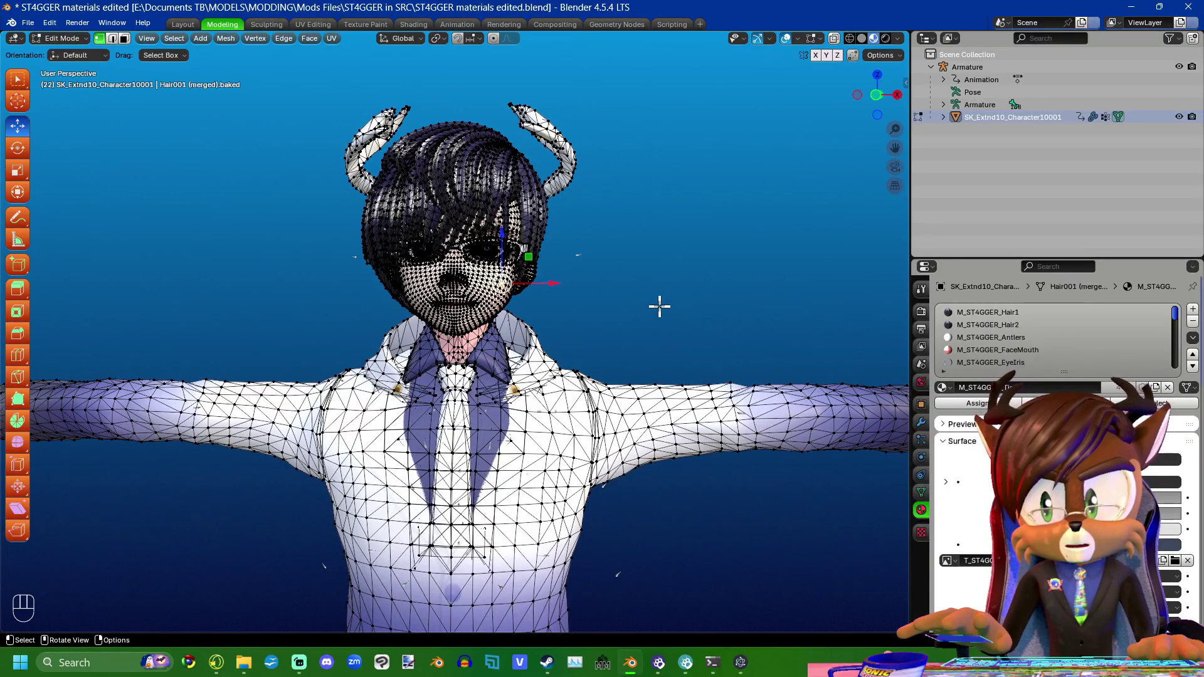
- Select the entire character mesh and triangulate its faces
key("a")
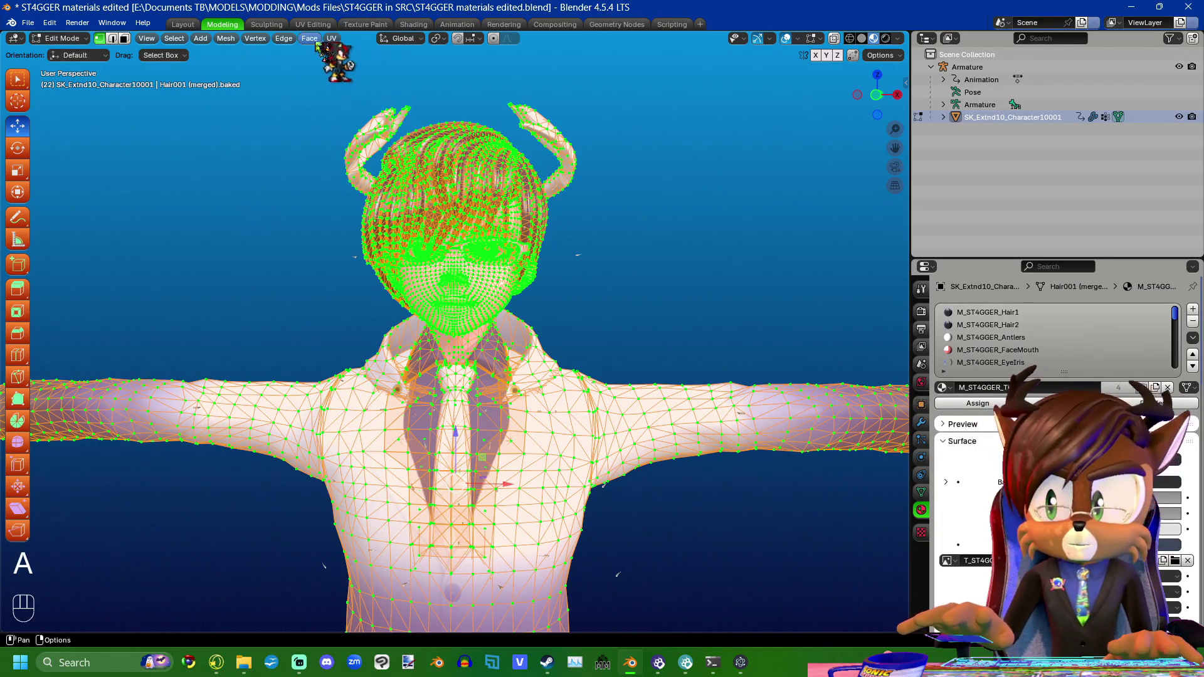
left_click(310, 38)
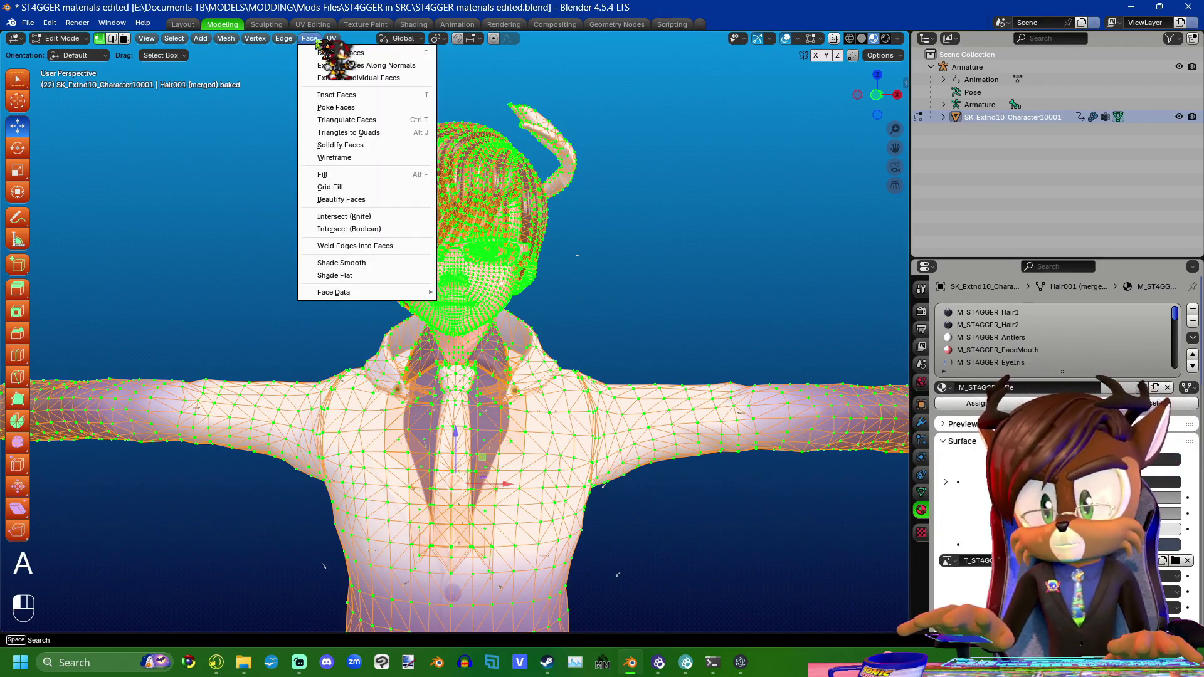
left_click(375, 121)
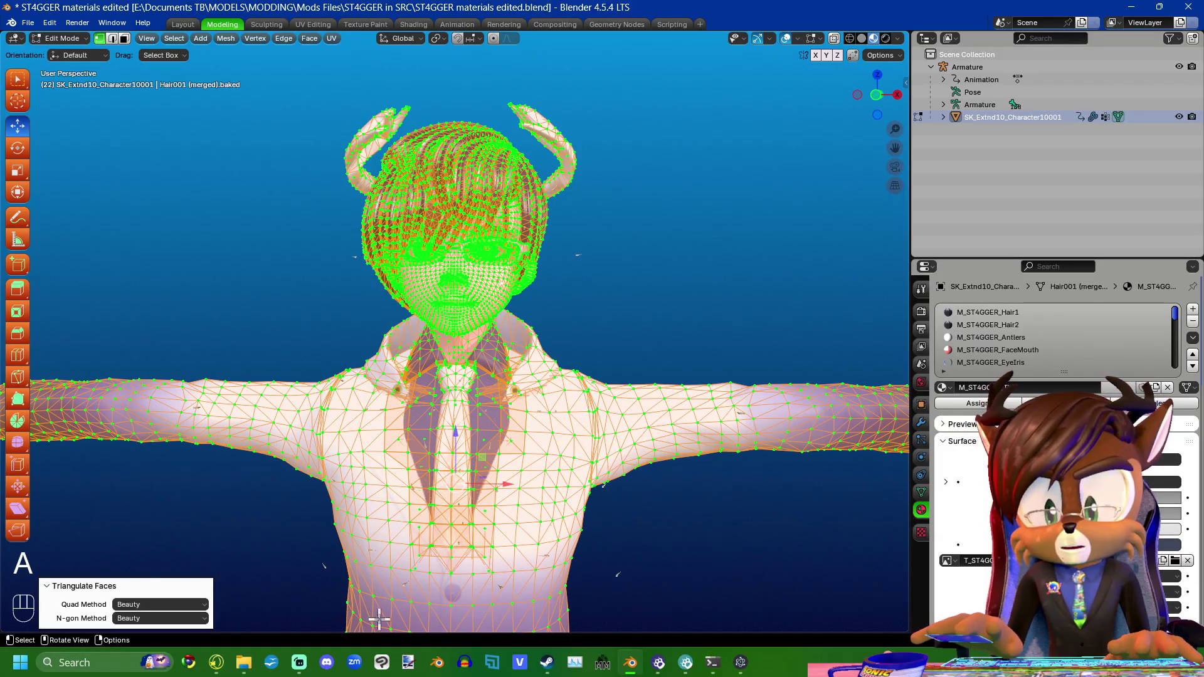
mouse_move(675, 485)
middle_mouse_down()
mouse_move(557, 406)
mouse_move(702, 492)
mouse_move(646, 497)
mouse_move(657, 497)
middle_mouse_up()
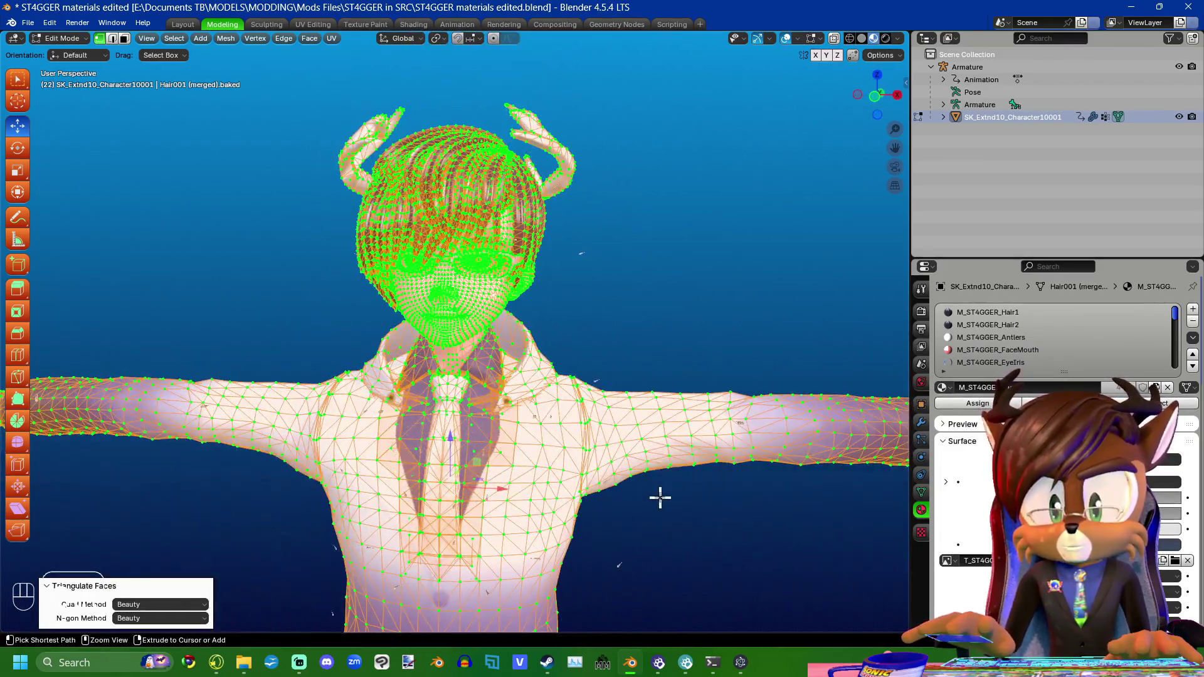
- Undo the face triangulation, the full selection and the switch to Edit Mode
key("ctrl+z")
key("ctrl+z")
key("ctrl+z")
middle_click_drag(649, 307, 651, 307)
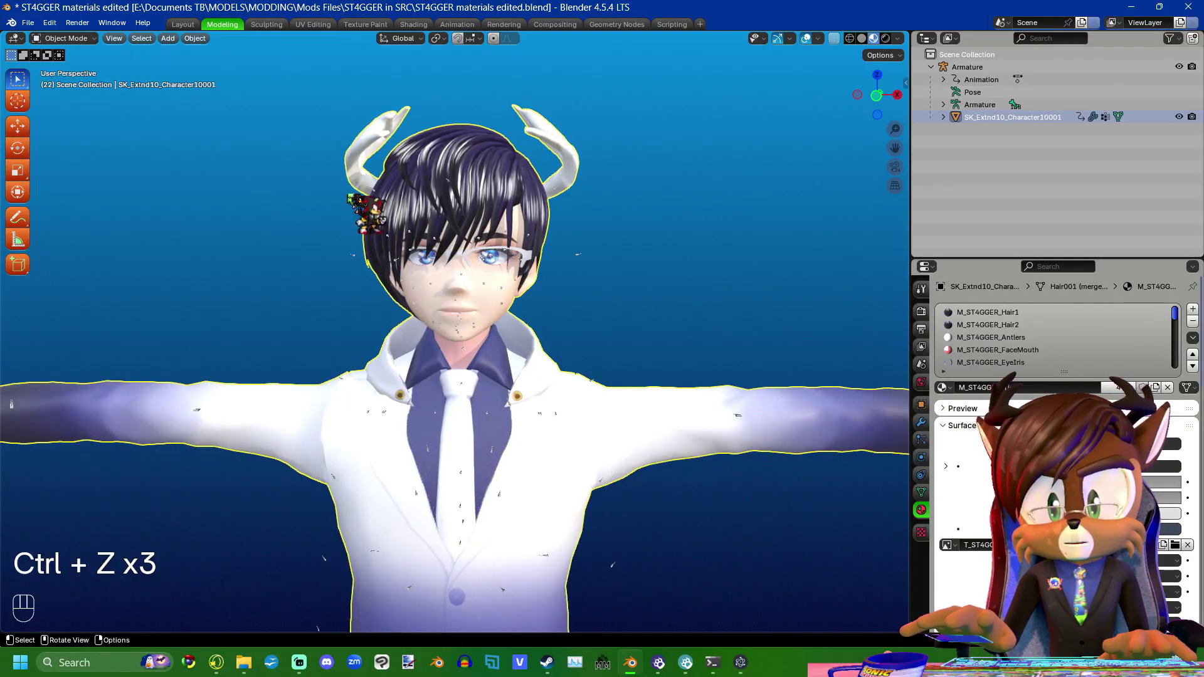
- Start an FBX export of the character and turn off Add Leaf Bones in the armature options
left_click(28, 22)
mouse_move(121, 214)
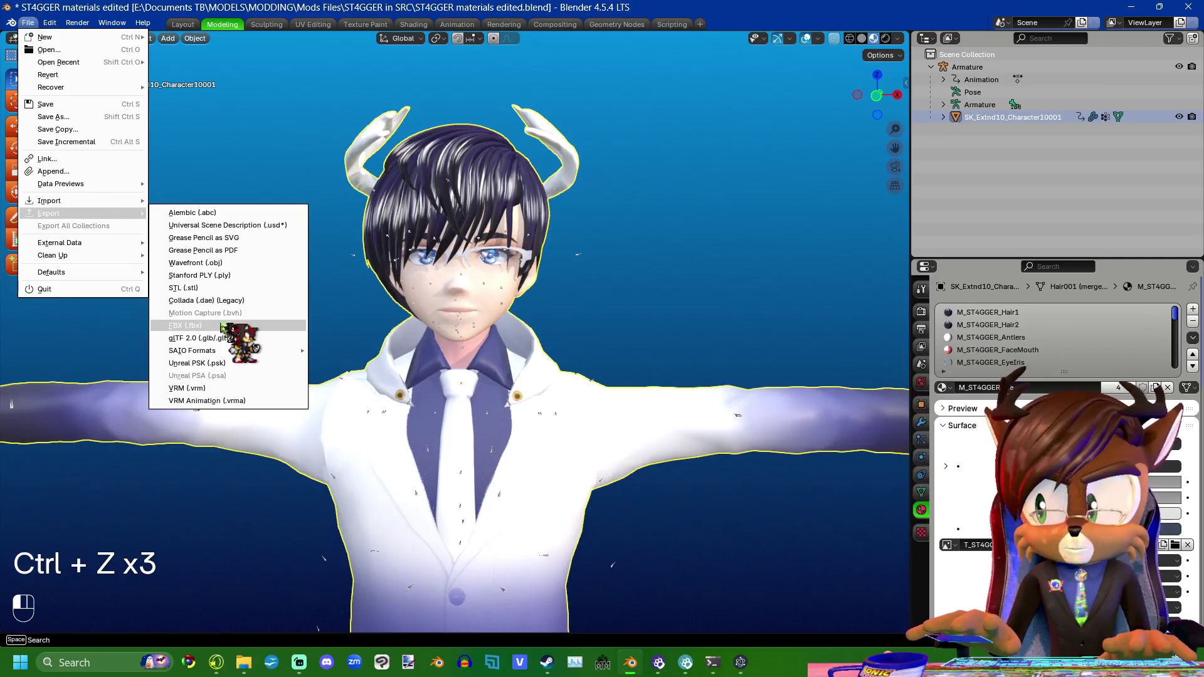
left_click(201, 326)
left_click(762, 531)
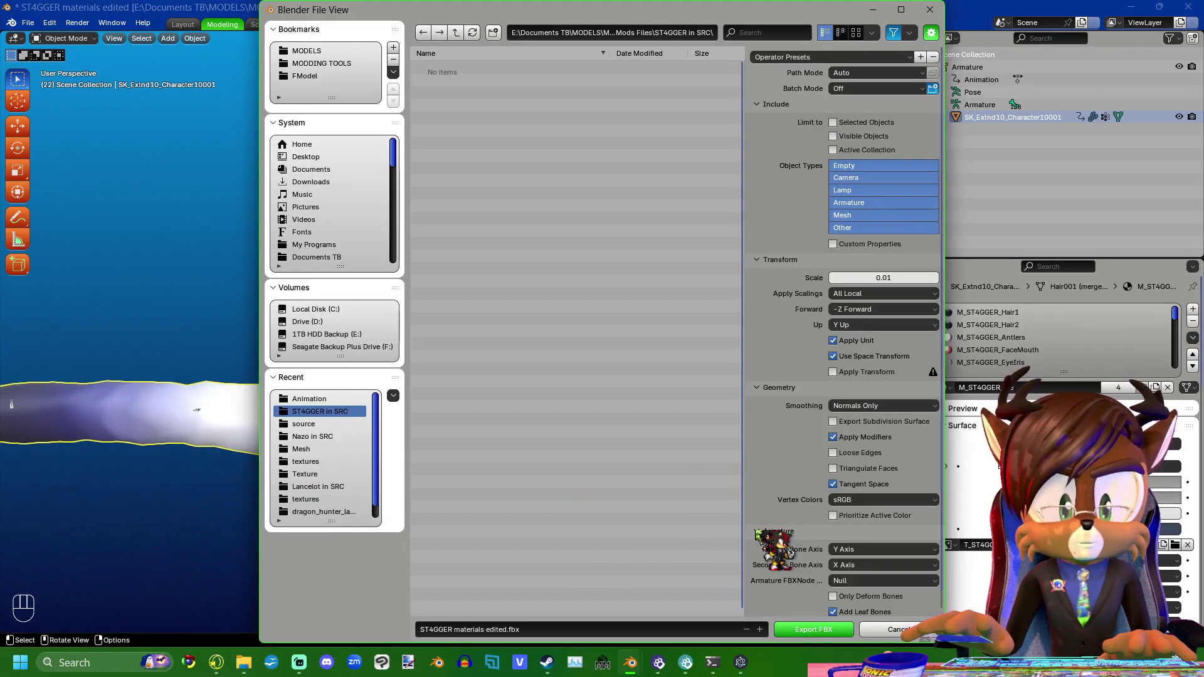
scroll(774, 539, "down", 1)
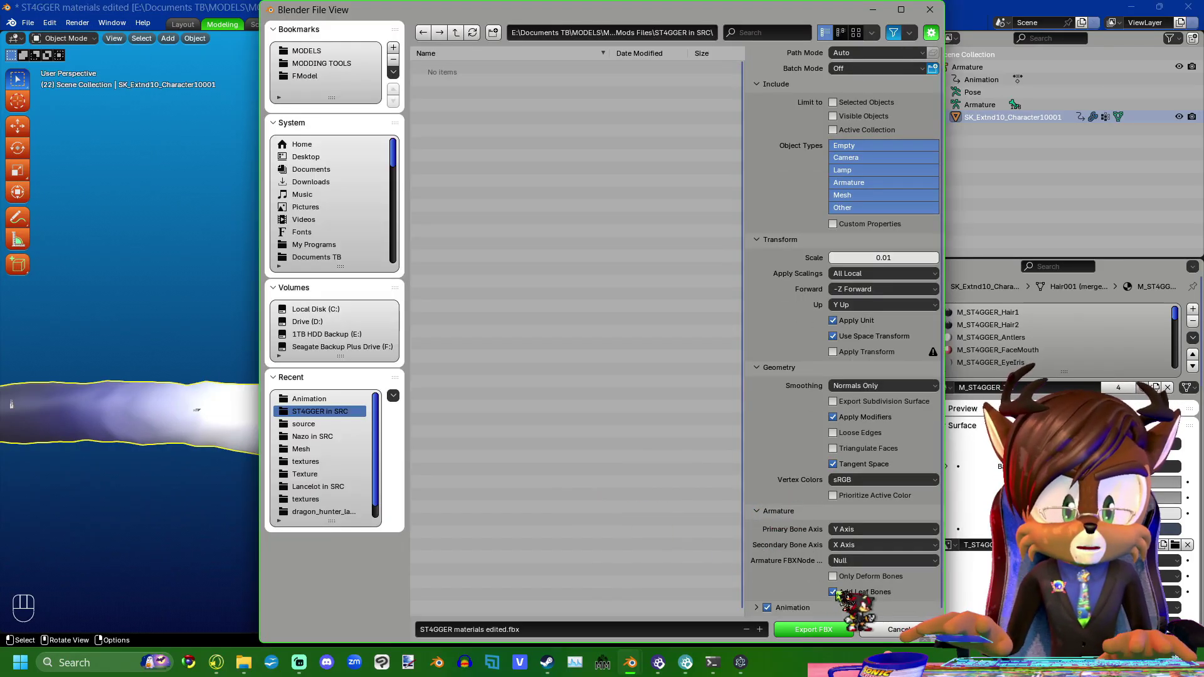
left_click(833, 593)
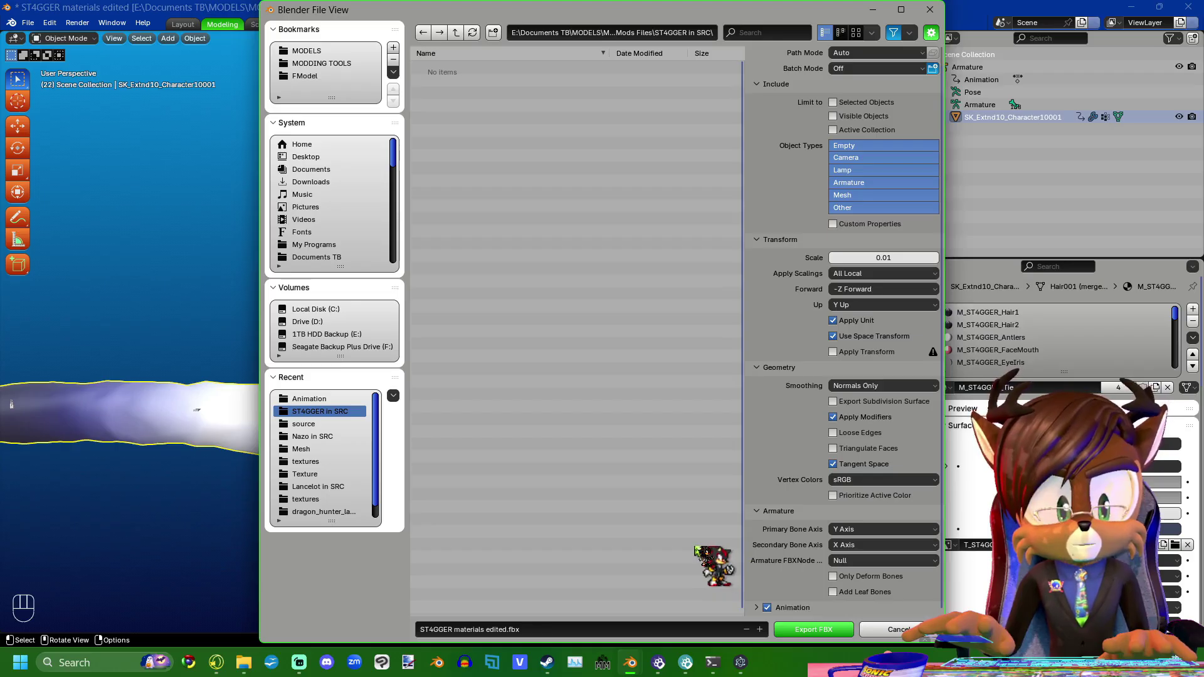
- Exclude animation from the FBX export
left_click(756, 607)
scroll(756, 608, "down", 4)
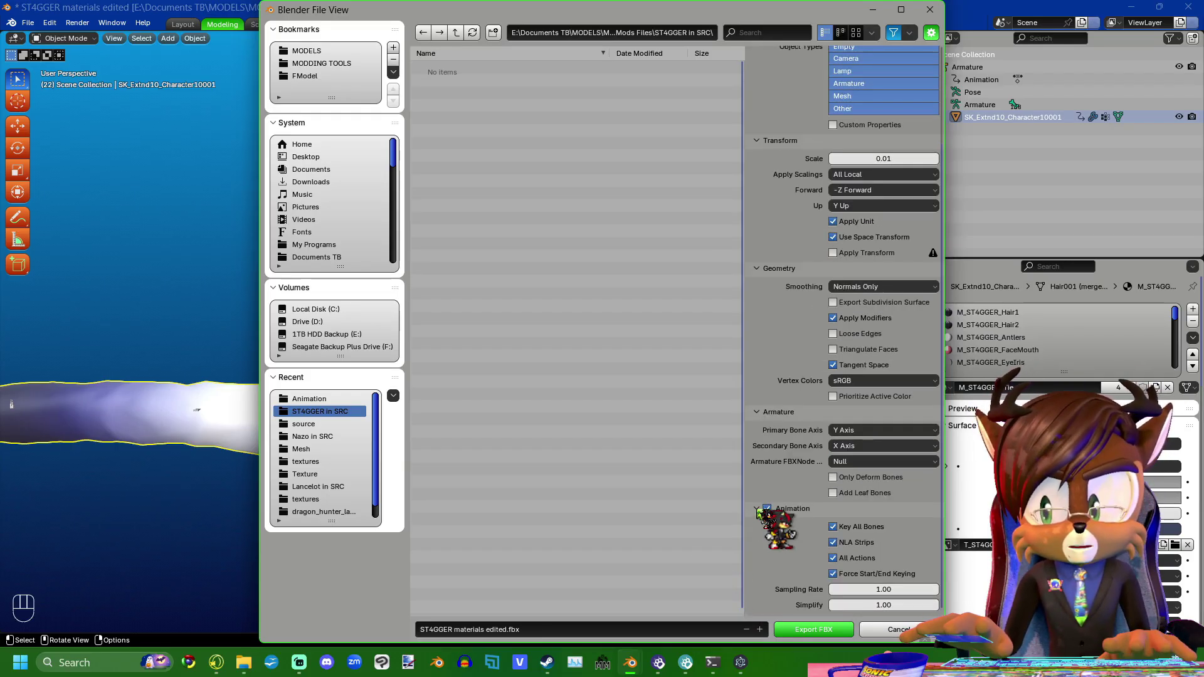
left_click(767, 509)
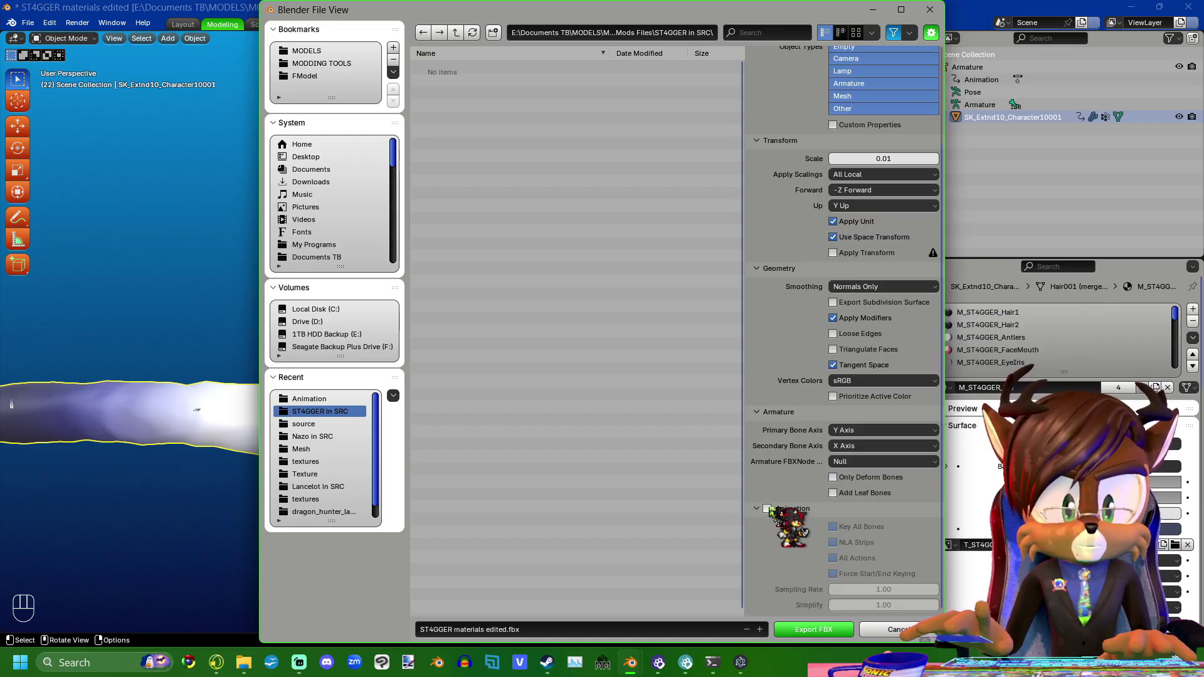
scroll(766, 513, "up", 4)
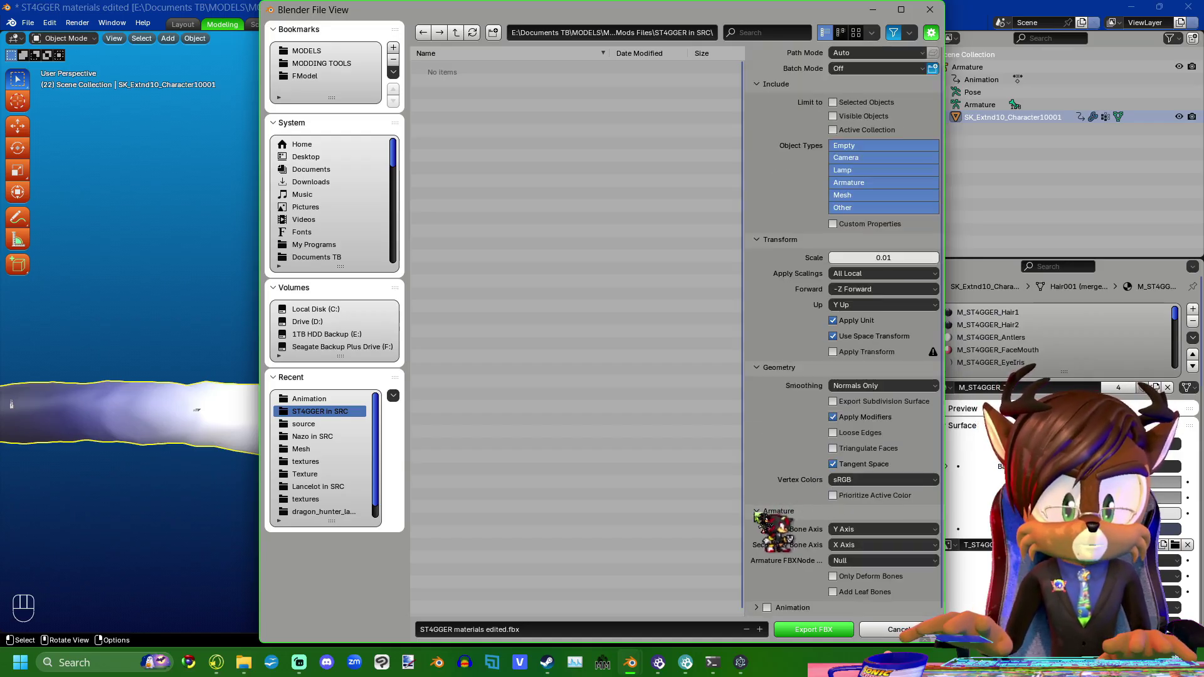
- Name the export file ST4GGER.fbx and export it to the ST4GGER in SRC folder
scroll(773, 520, "up", 1)
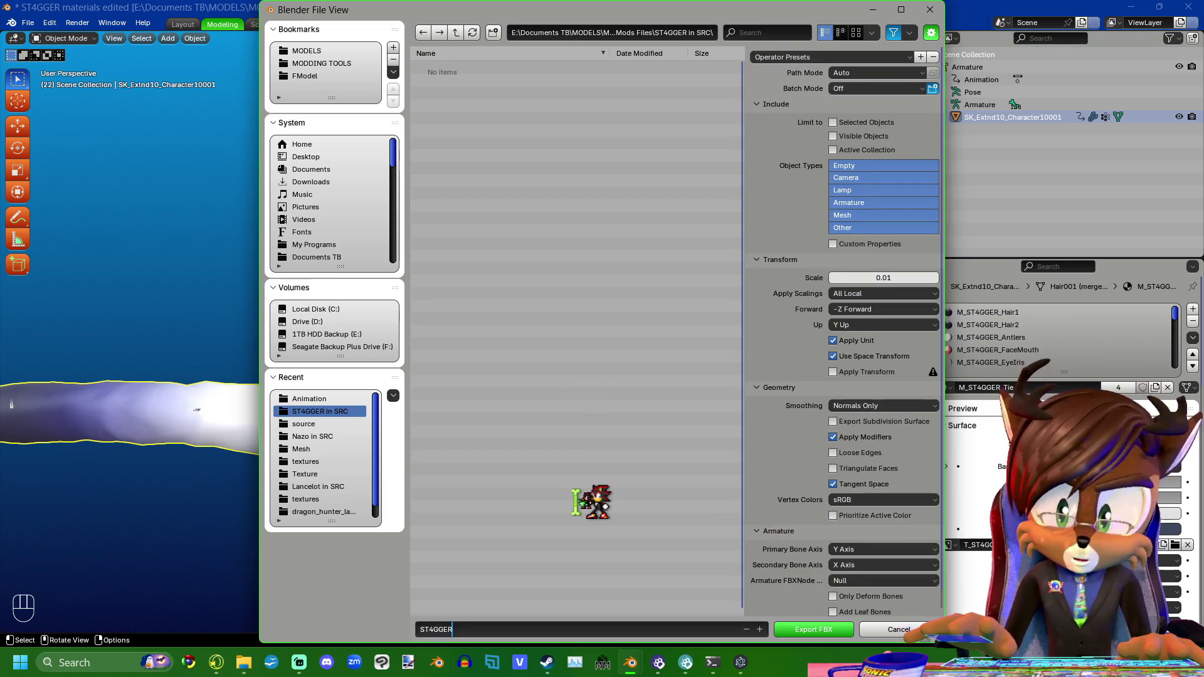
key("Return")
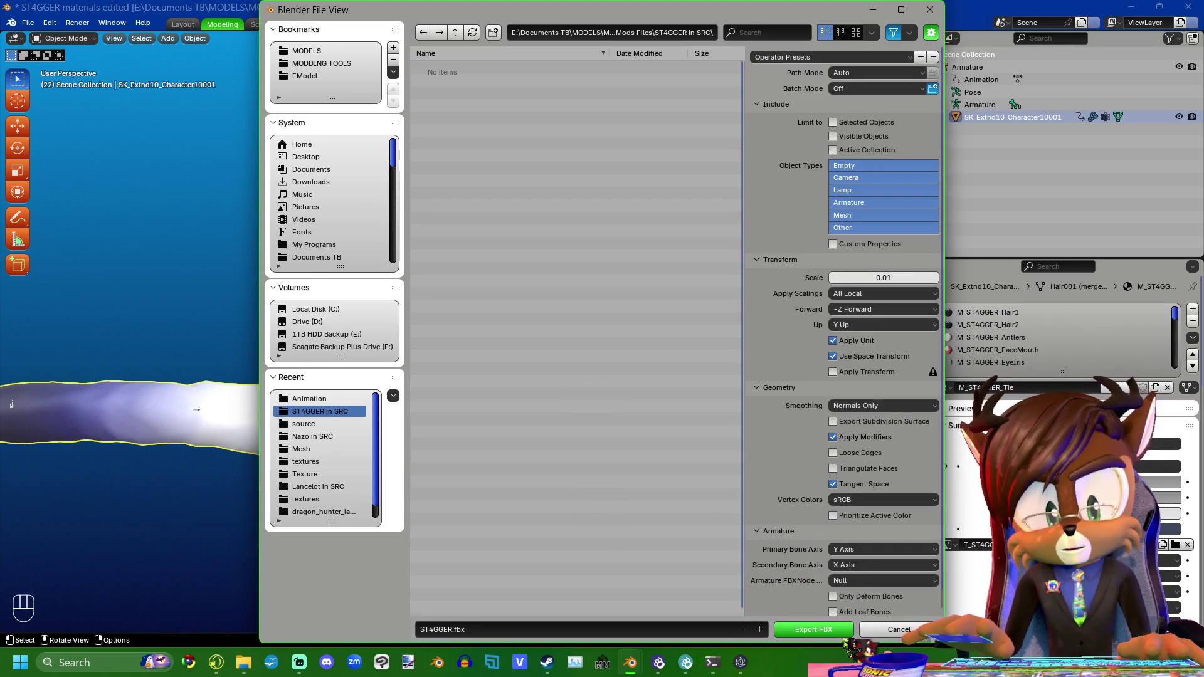
left_click(815, 630)
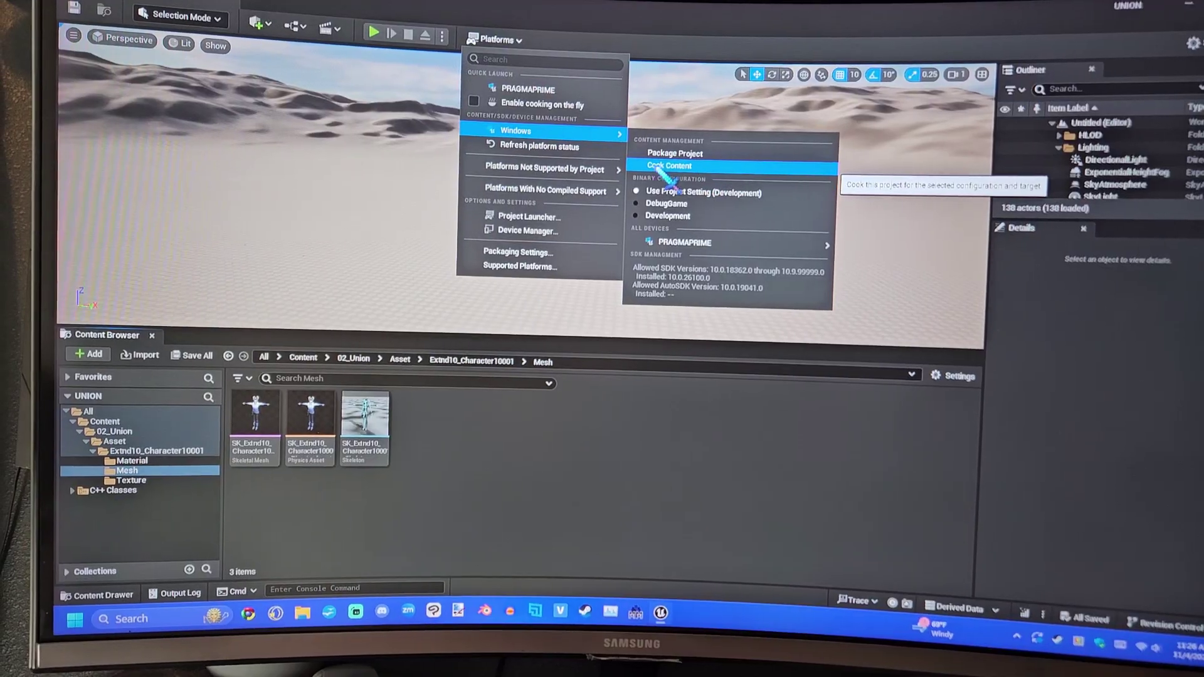
left_click(690, 167)
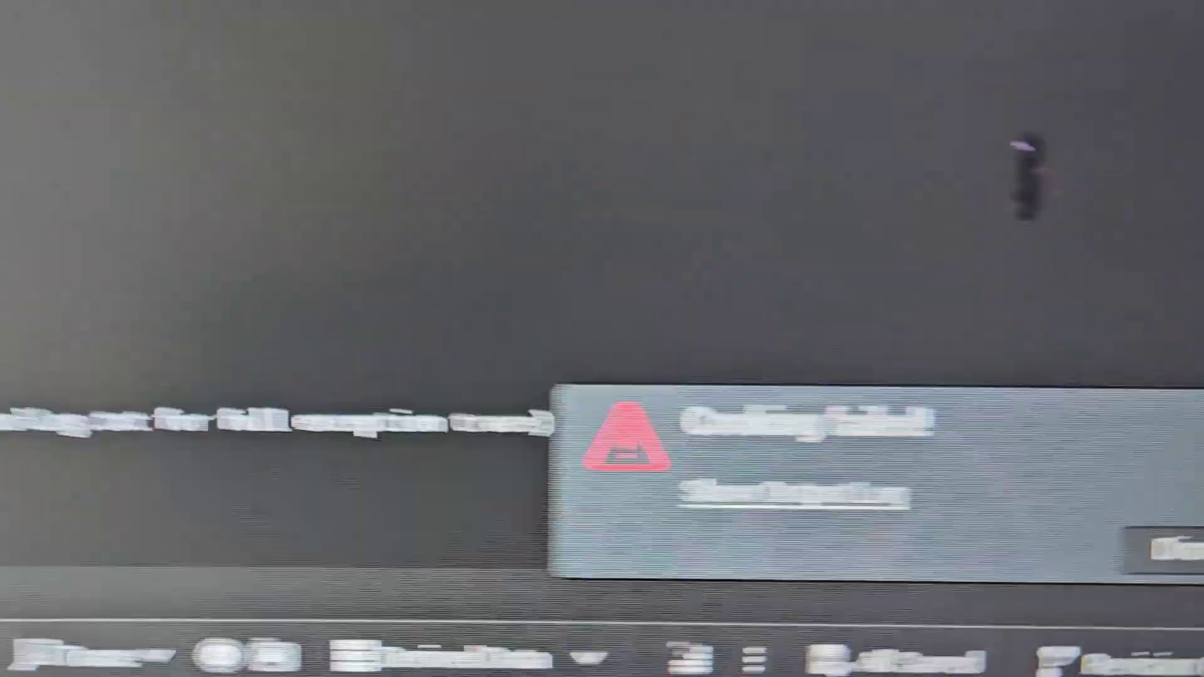
left_click(793, 496)
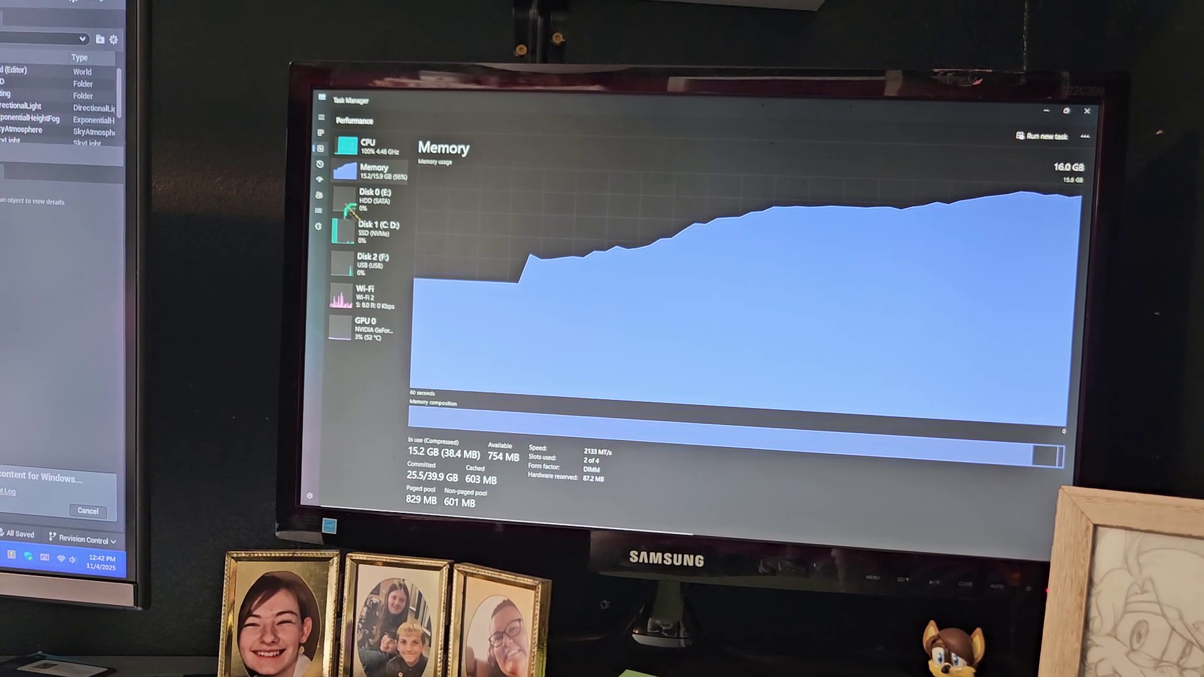
left_click(355, 146)
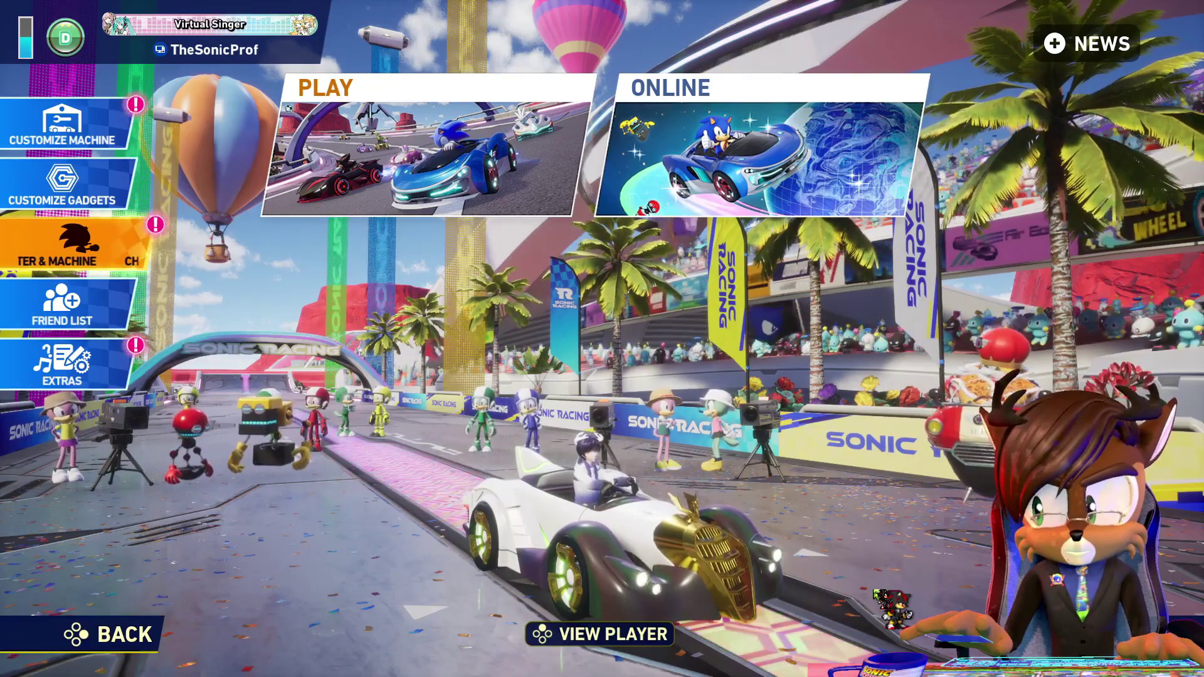
key("Up")
key("Up")
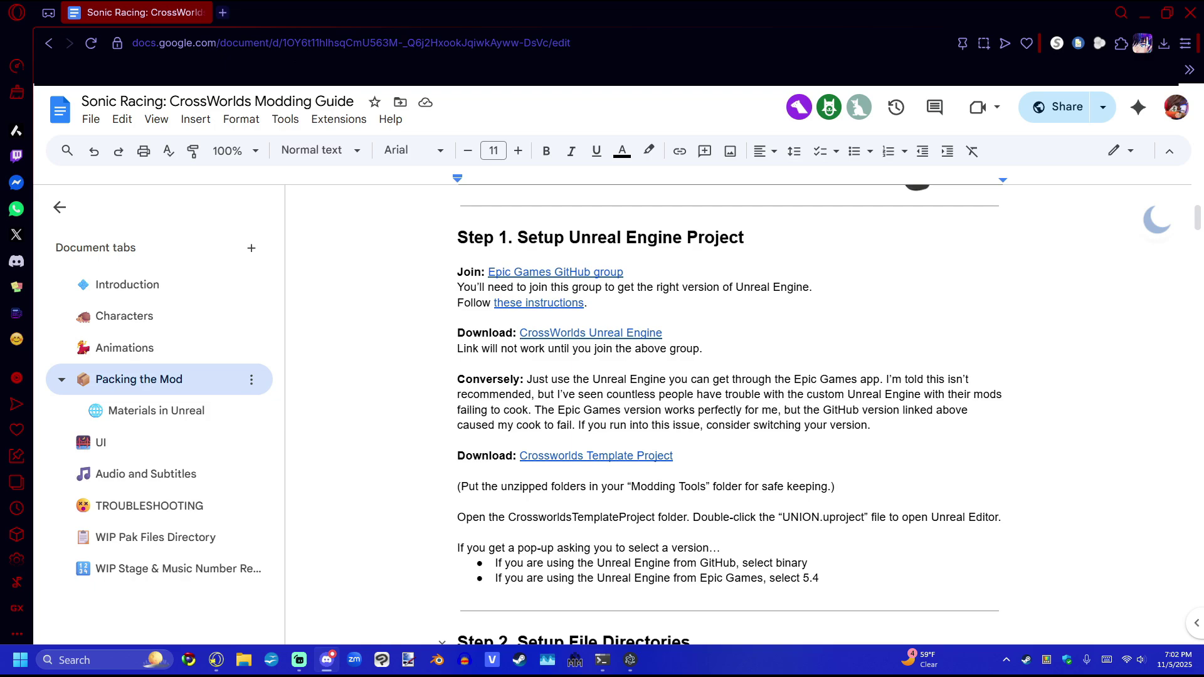
- Read the Unreal Engine and template project download notes under Step 1 of the CrossWorlds Modding Guide
left_click_drag(712, 349, 454, 333)
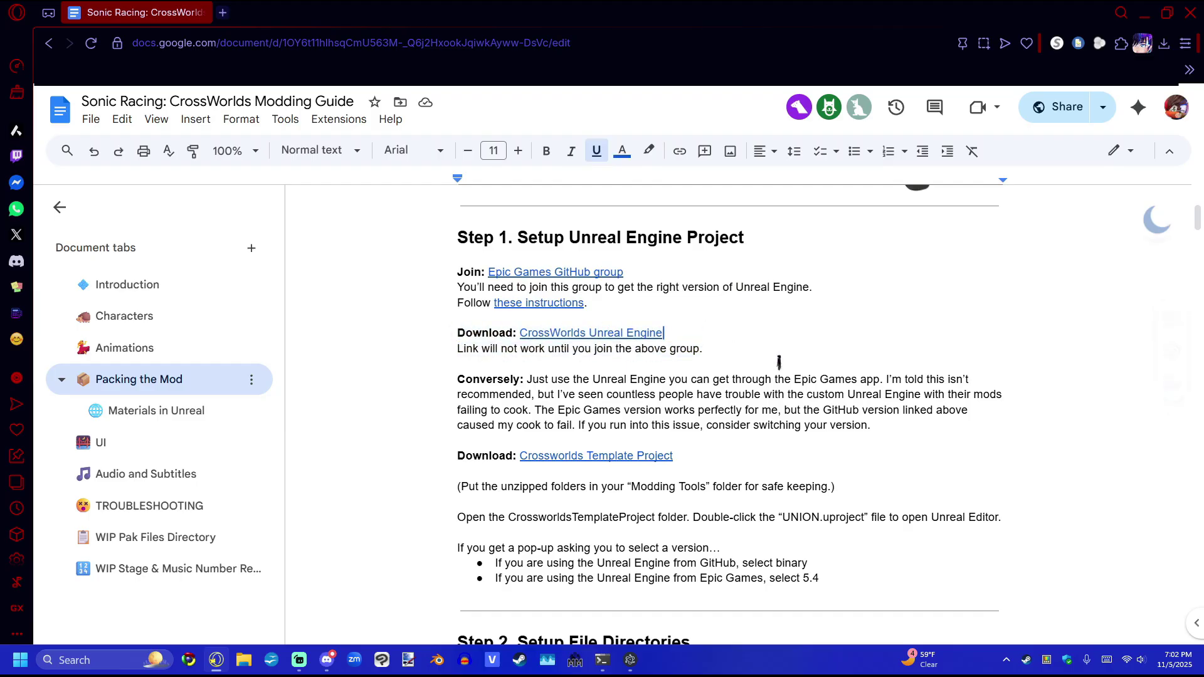
triple_click(763, 455)
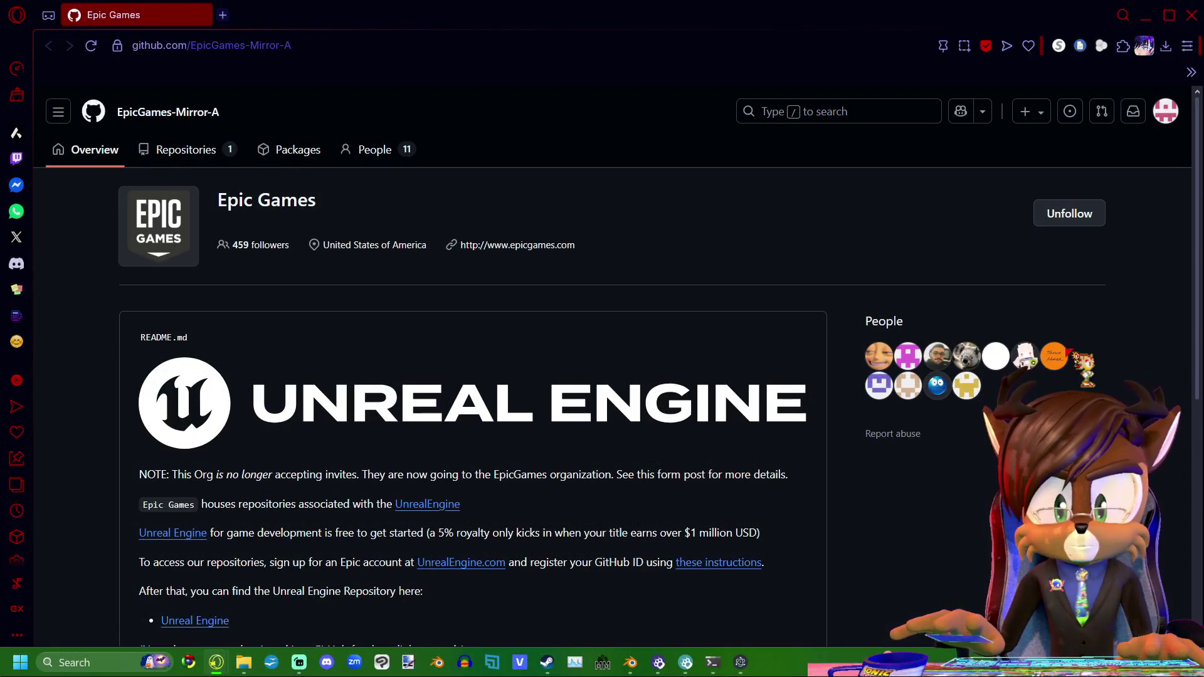
- Read the Unreal Engine on GitHub access instructions linked from the Epic Games page and the Sonic Racing CrossWorlds Engine 1.1.0 release notes
scroll(790, 407, "down", 3)
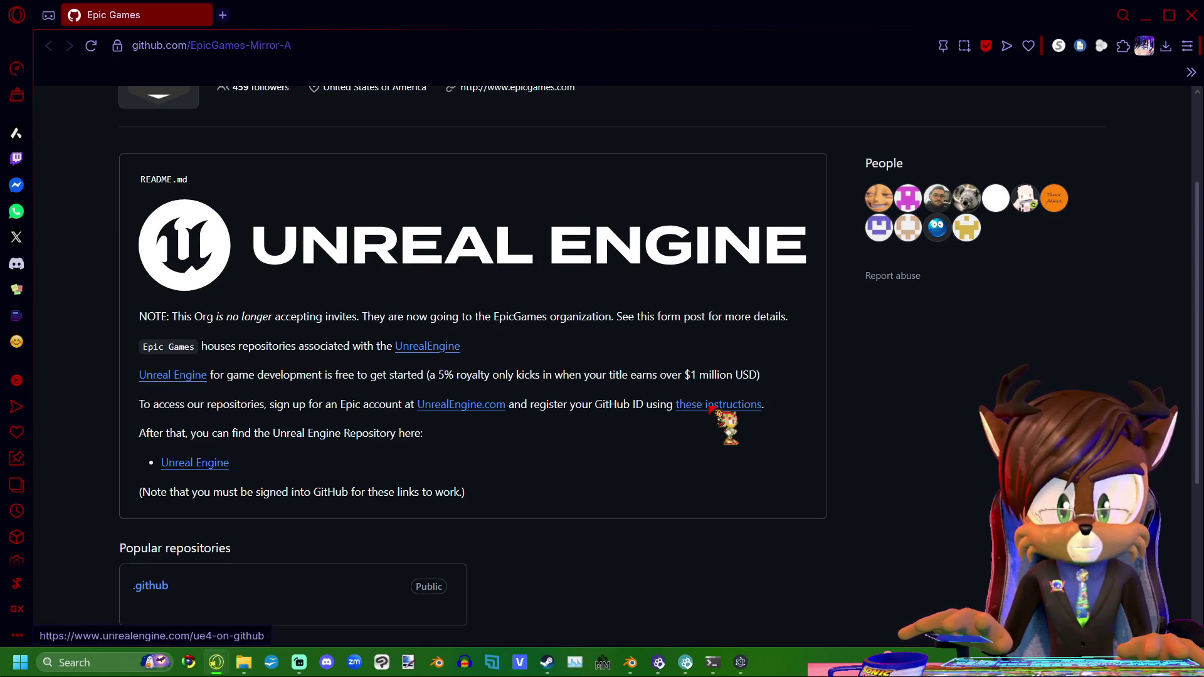
left_click(710, 407)
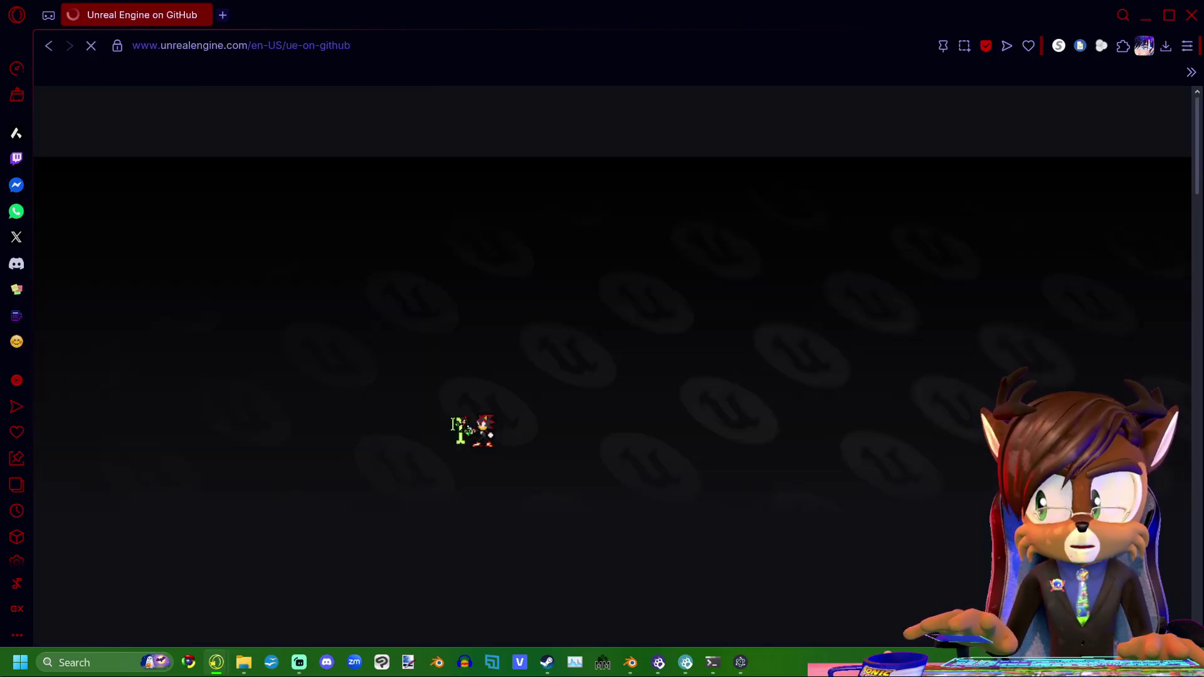
scroll(684, 461, "down", 10)
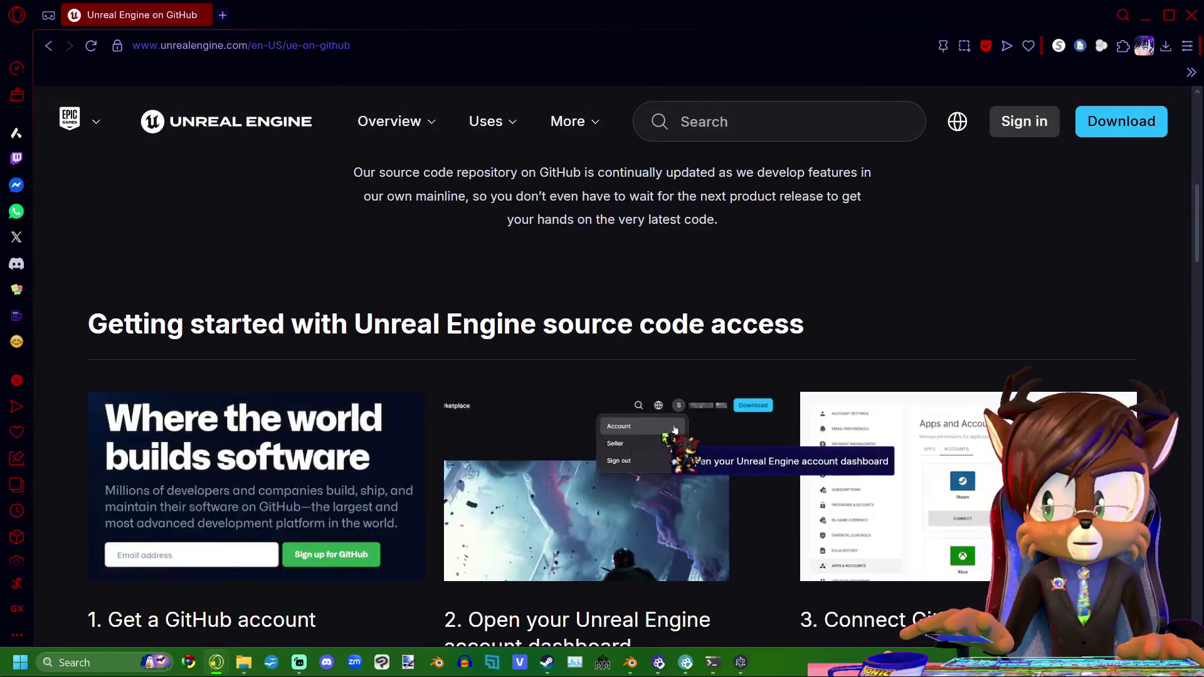
left_click(50, 45)
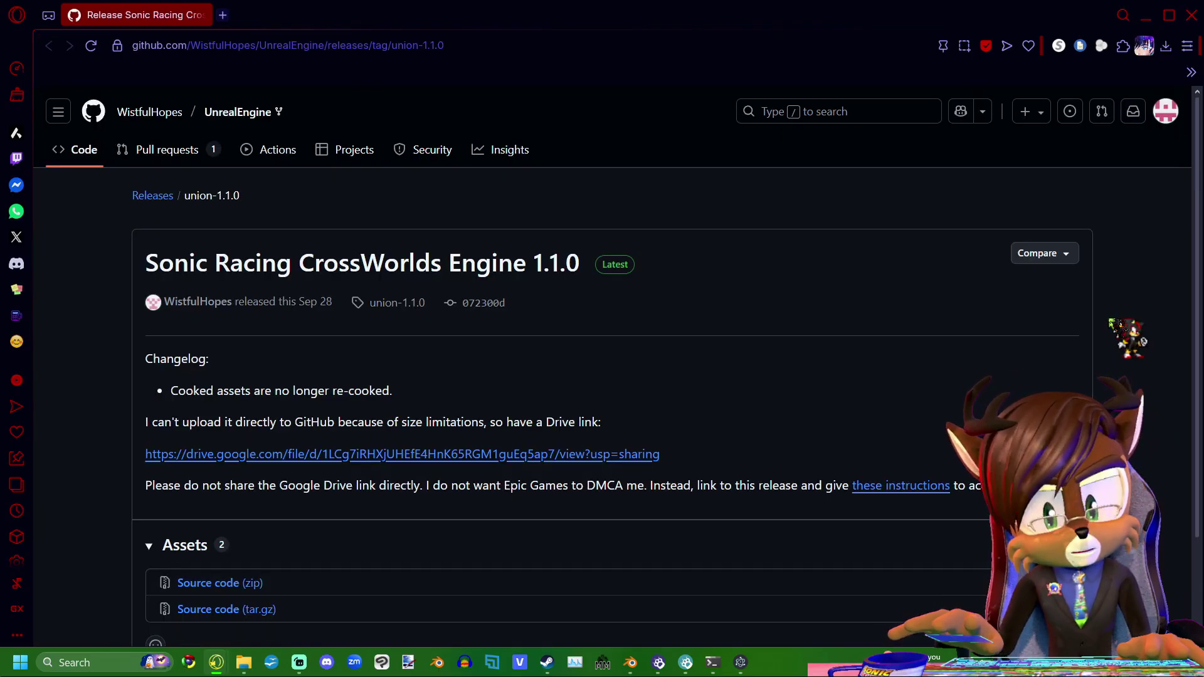
scroll(602, 377, "down", 1)
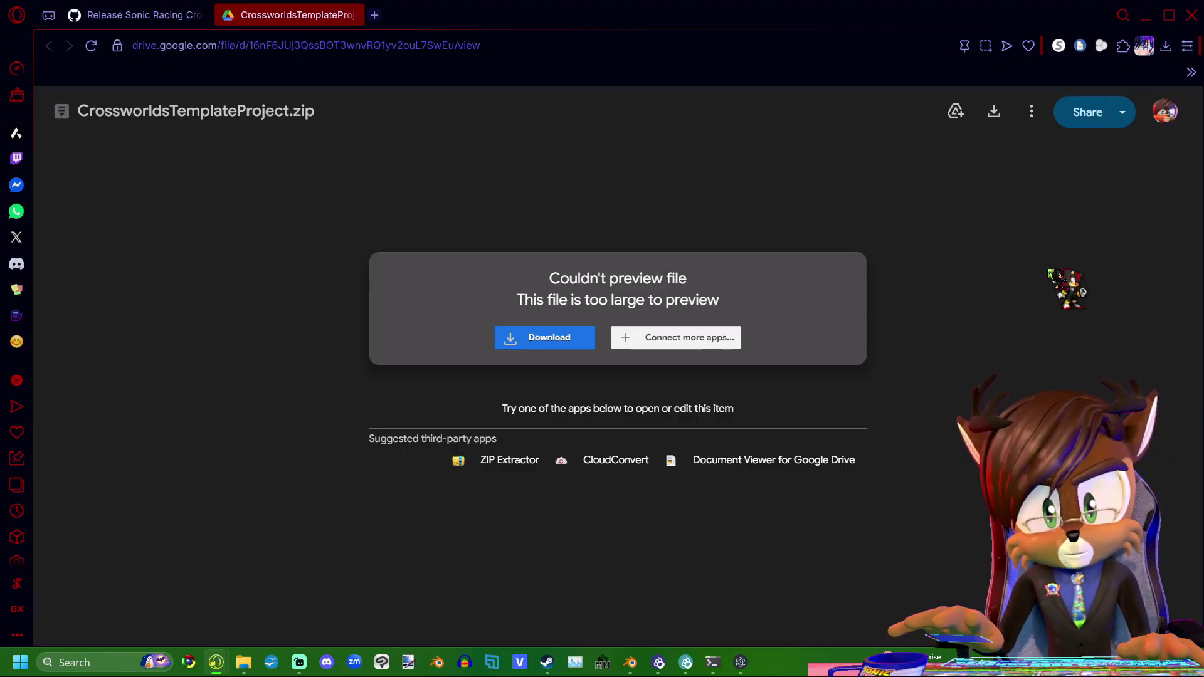
- Switch to File Explorer, open the UNION folder inside CTP - ST4GGER and launch UNION.uproject in Unreal Editor
key("alt+Tab")
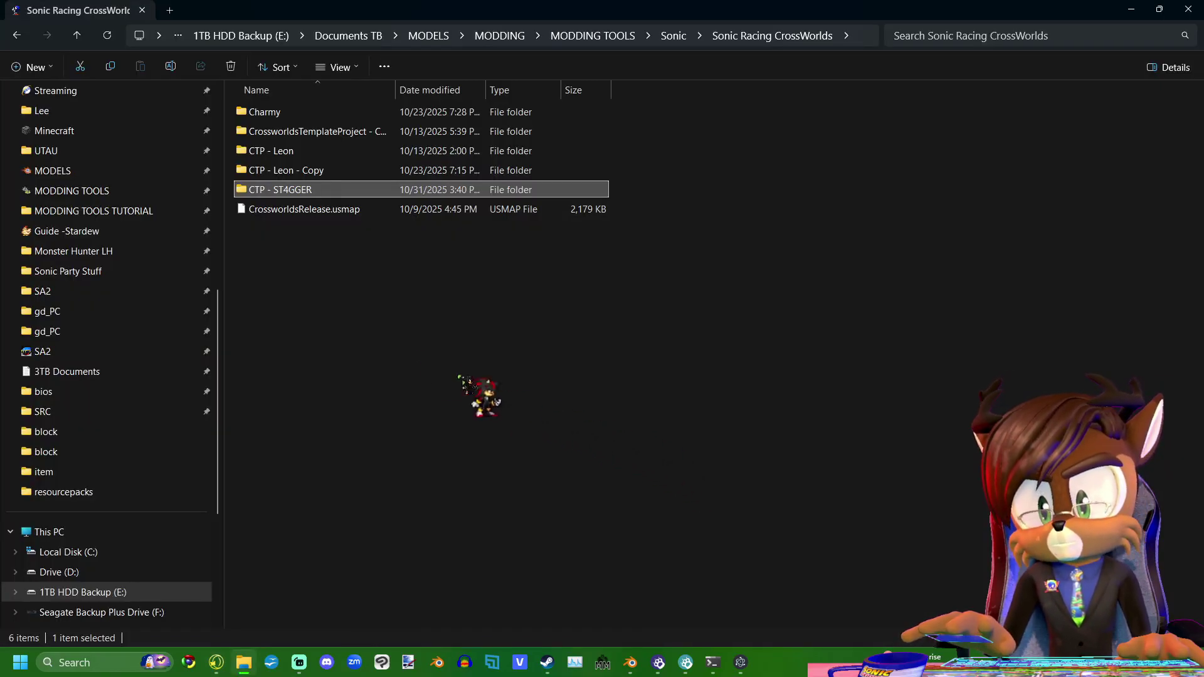
left_click(413, 282)
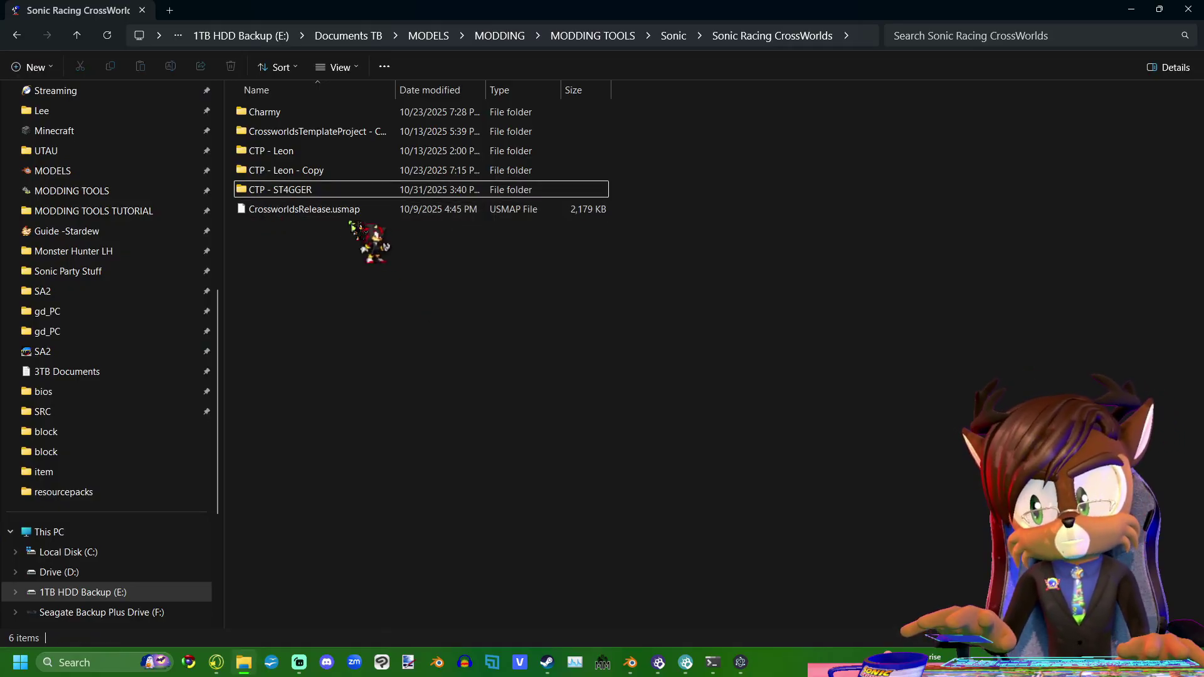
mouse_move(277, 193)
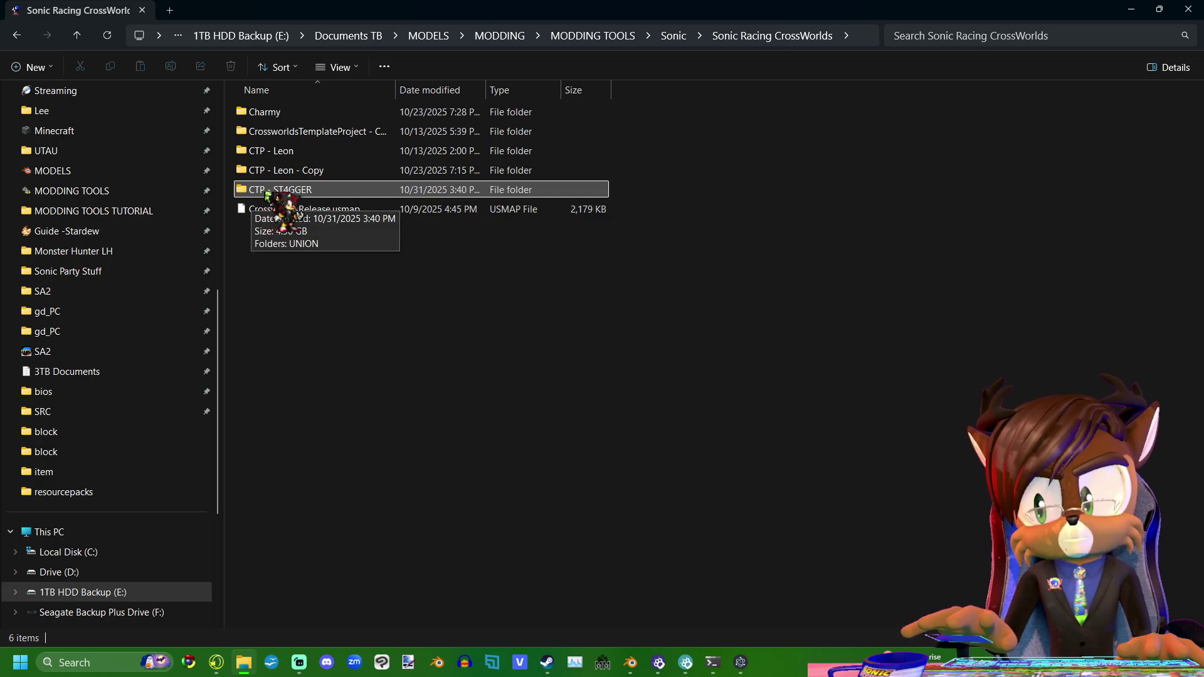
left_click(292, 192)
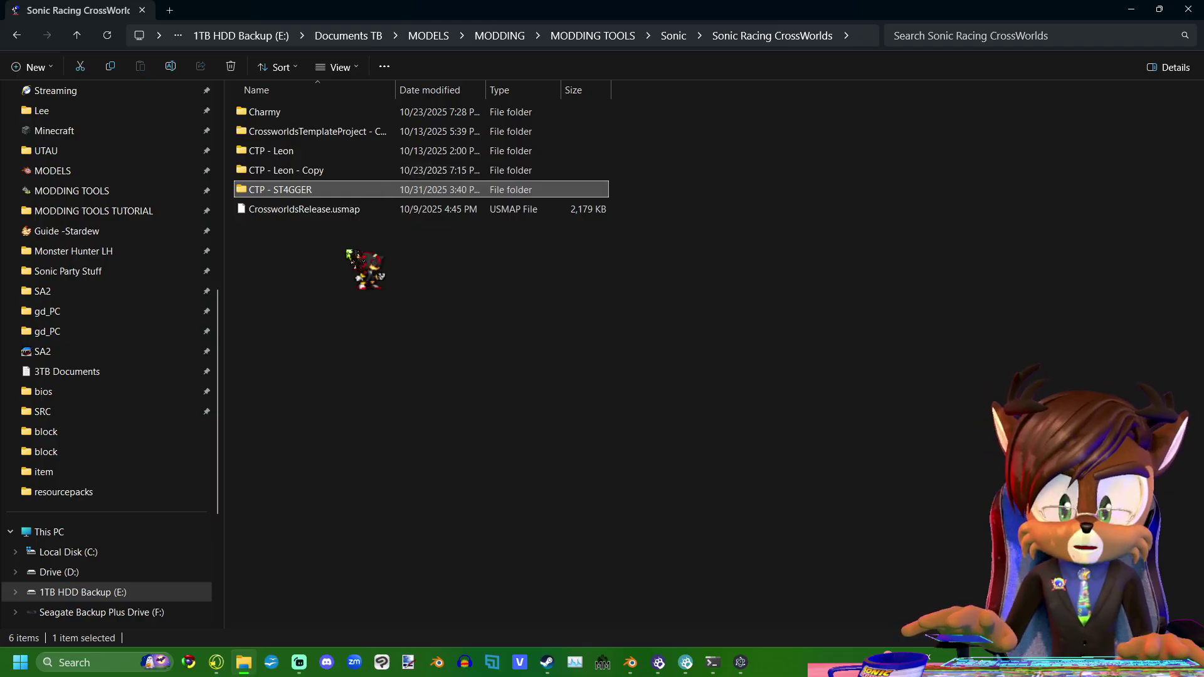
double_click(323, 193)
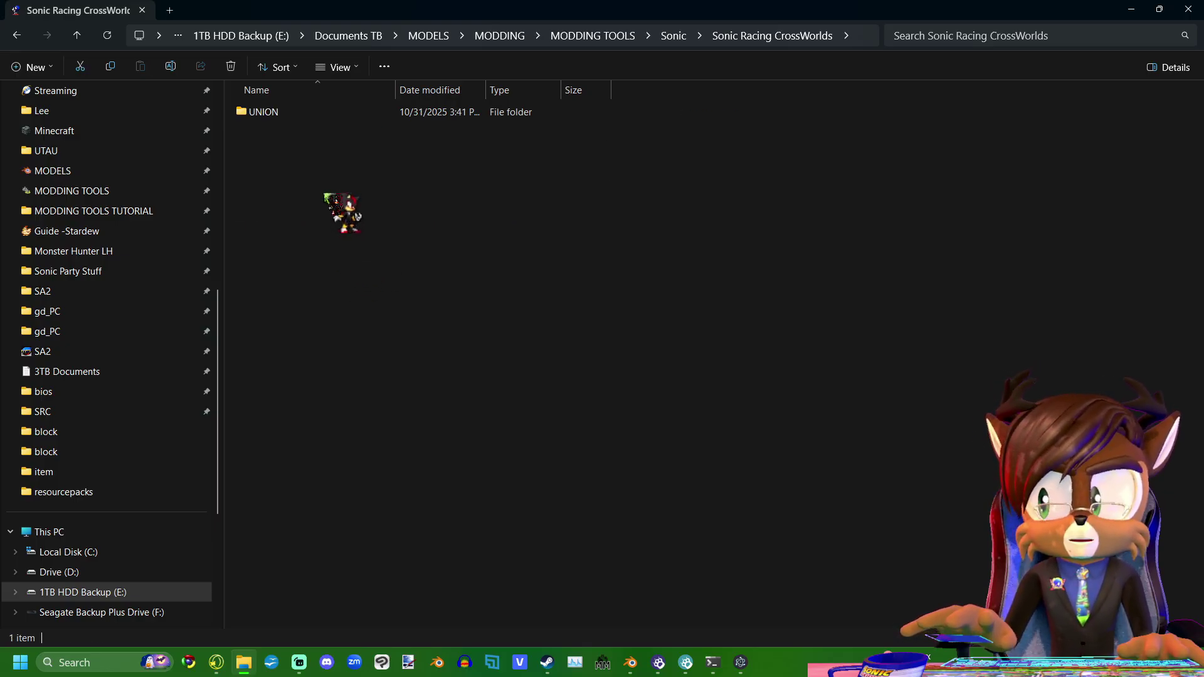
double_click(264, 112)
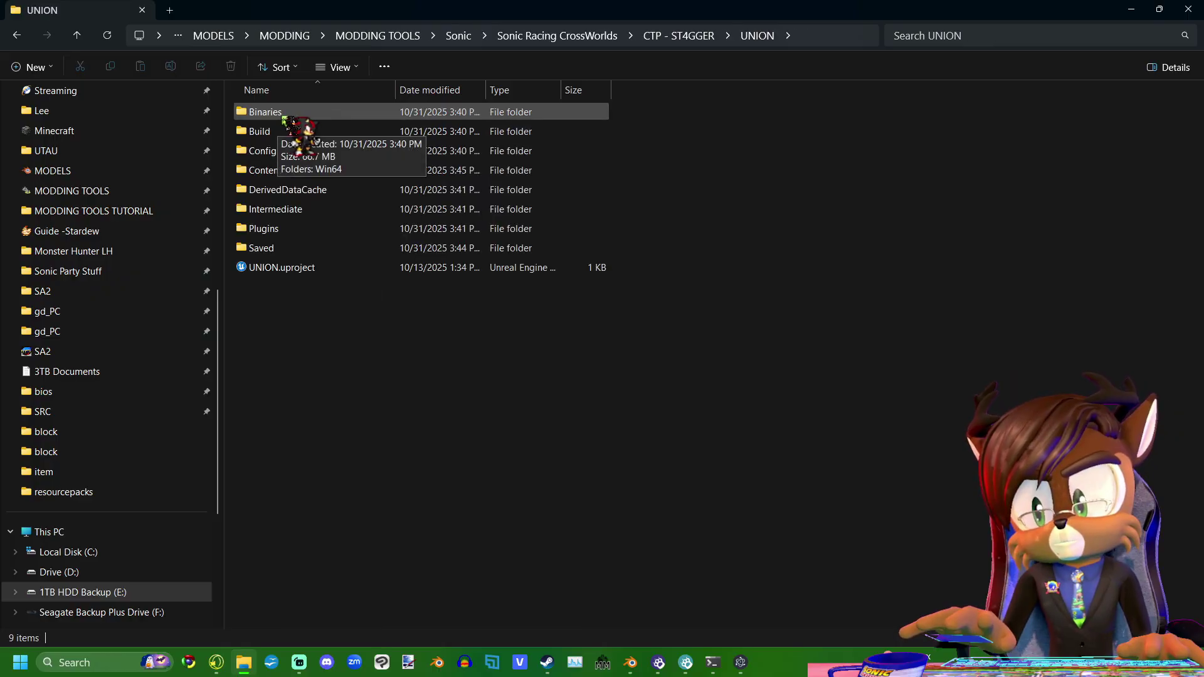
left_click(281, 269)
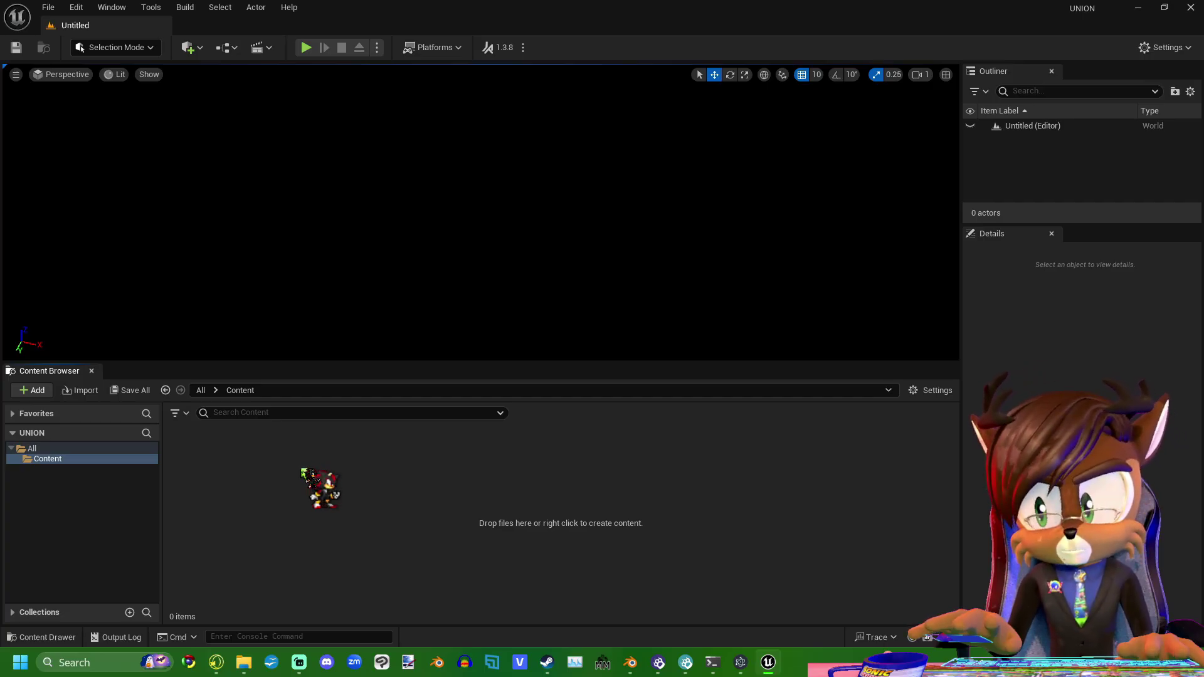
- Switch to File Explorer, launch FModel from the MODELS folder in MODDING TOOLS, and load the pakchunk2-Windows.utoc archive
key("alt+Tab")
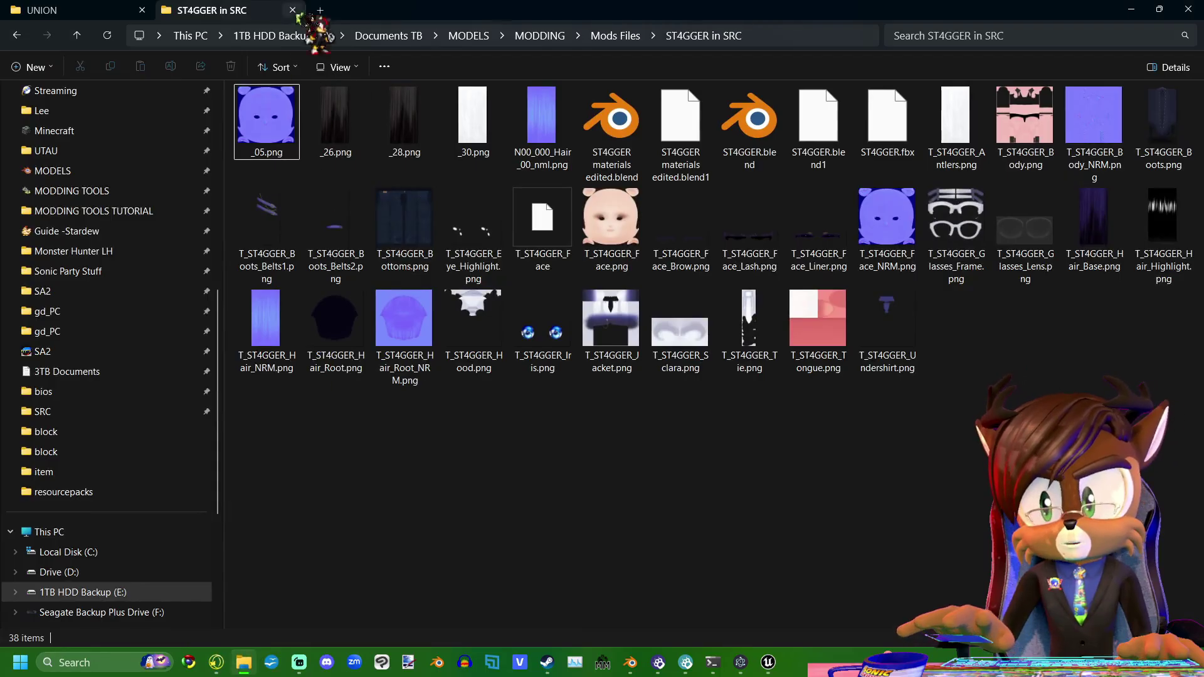
left_click(307, 10)
scroll(97, 271, "up", 5)
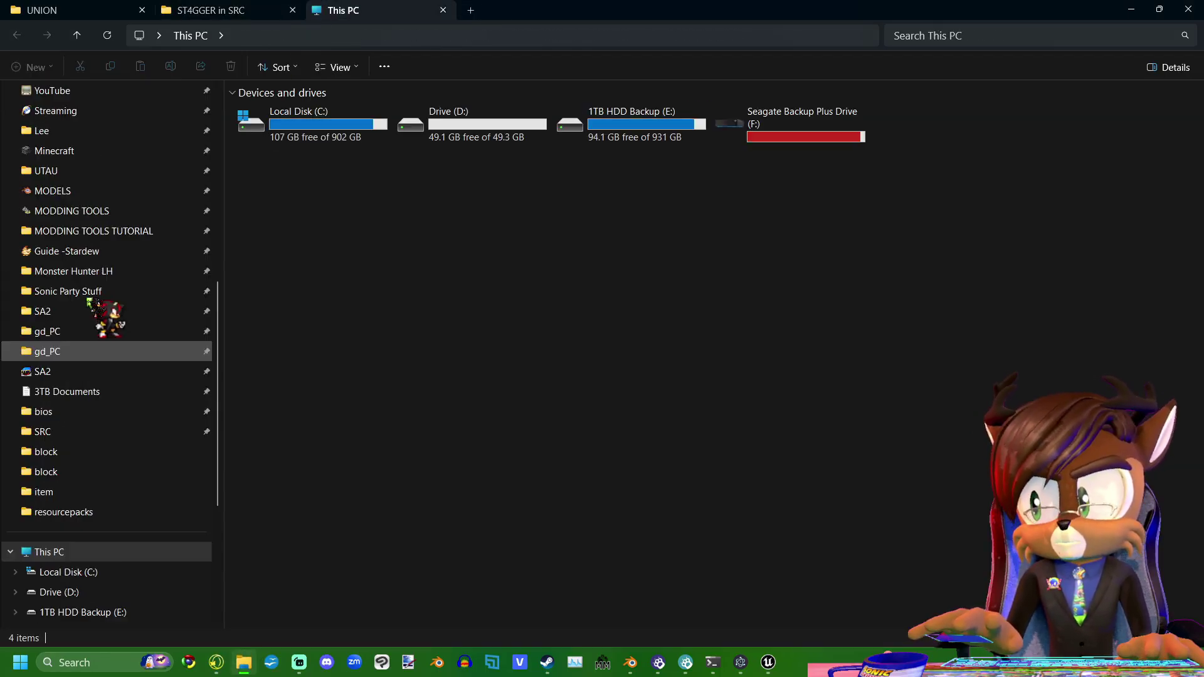
left_click(88, 271)
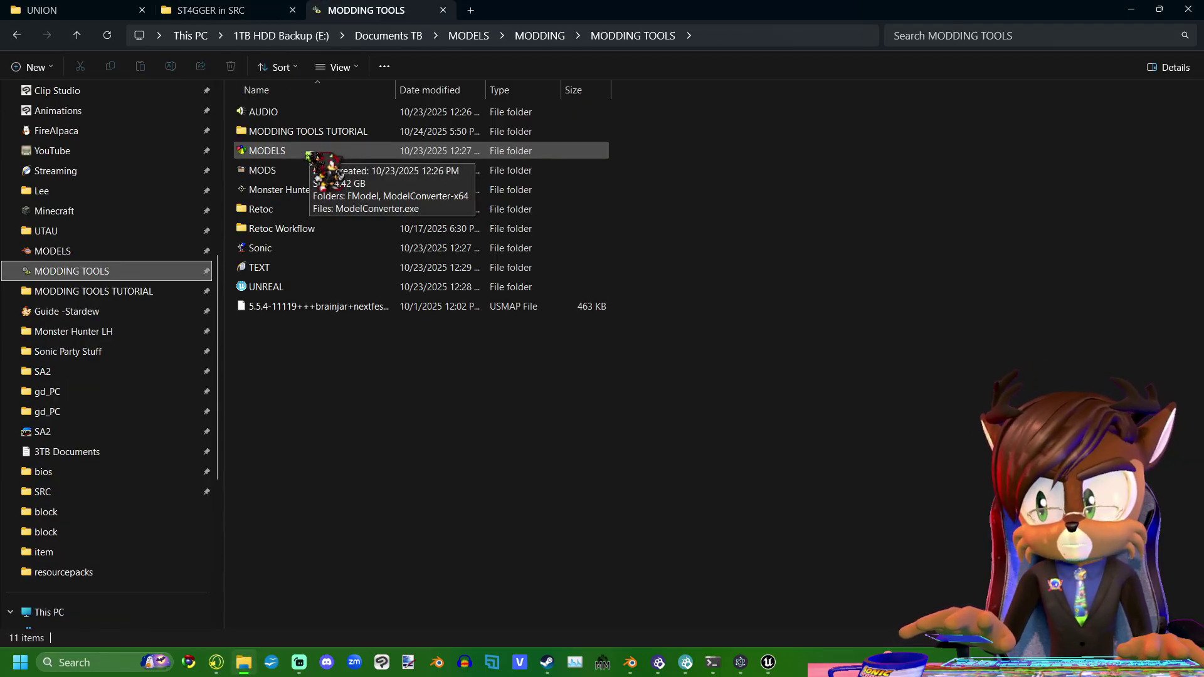
double_click(306, 150)
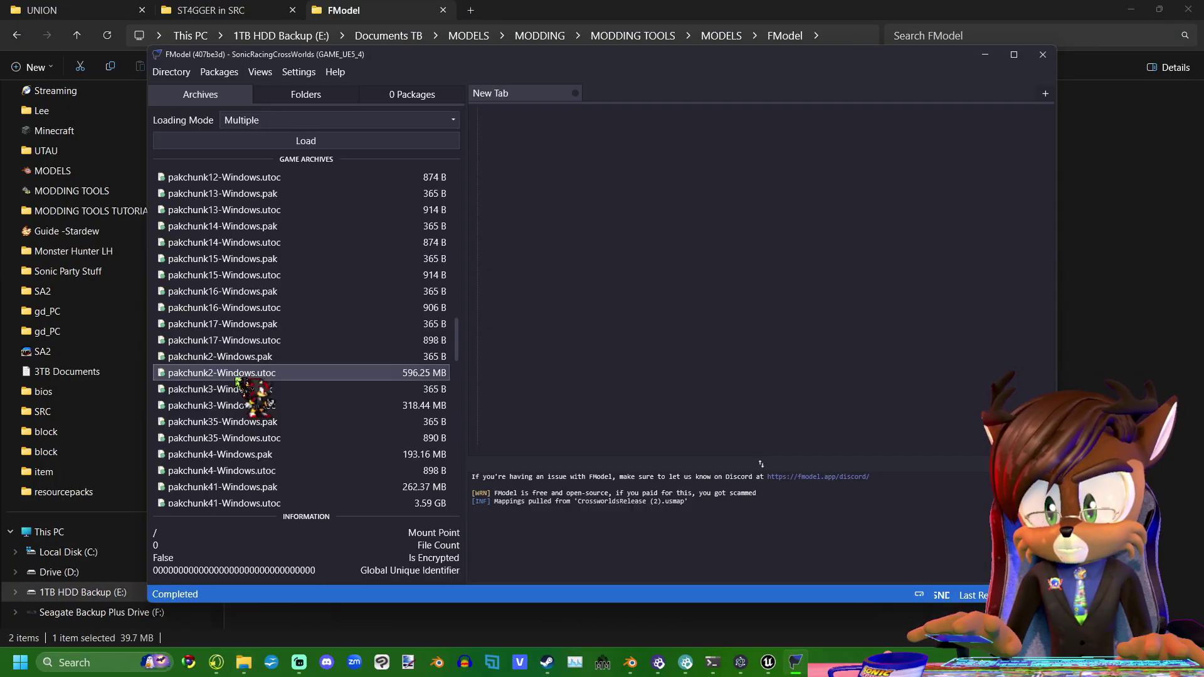
double_click(257, 397)
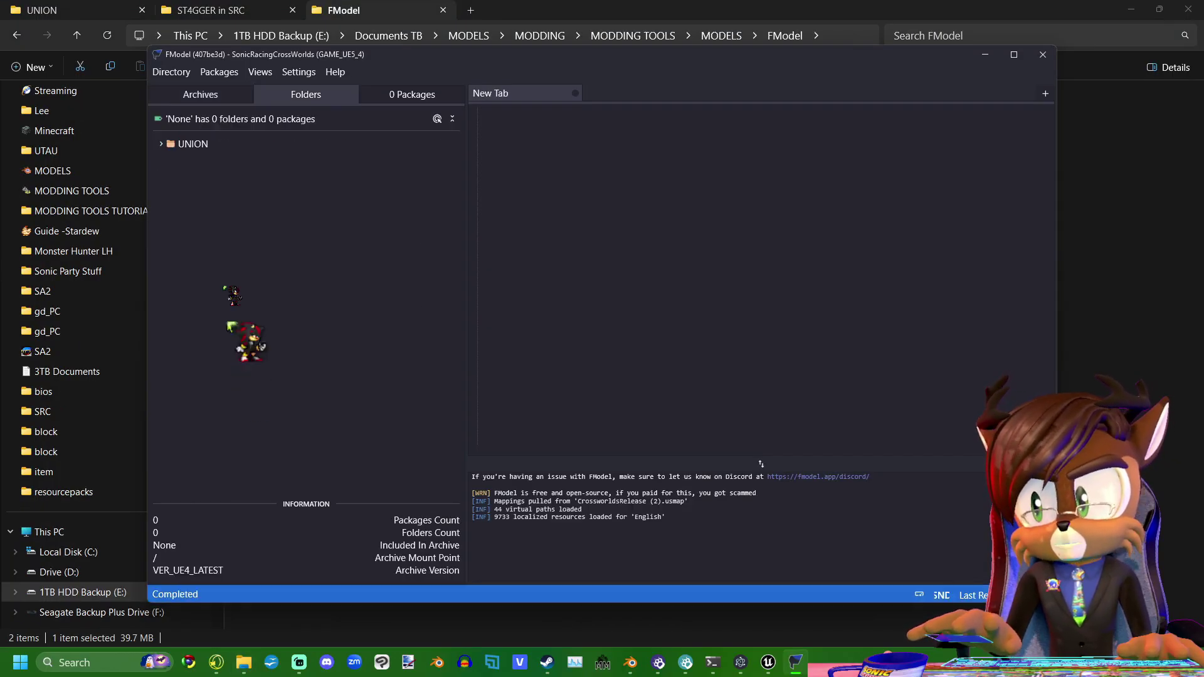
- Browse the UNION archive to Content/02_Union/Asset/Character and expand Extnd10_Character10001 to examine its folder structure
left_click(207, 144)
double_click(207, 144)
double_click(235, 160)
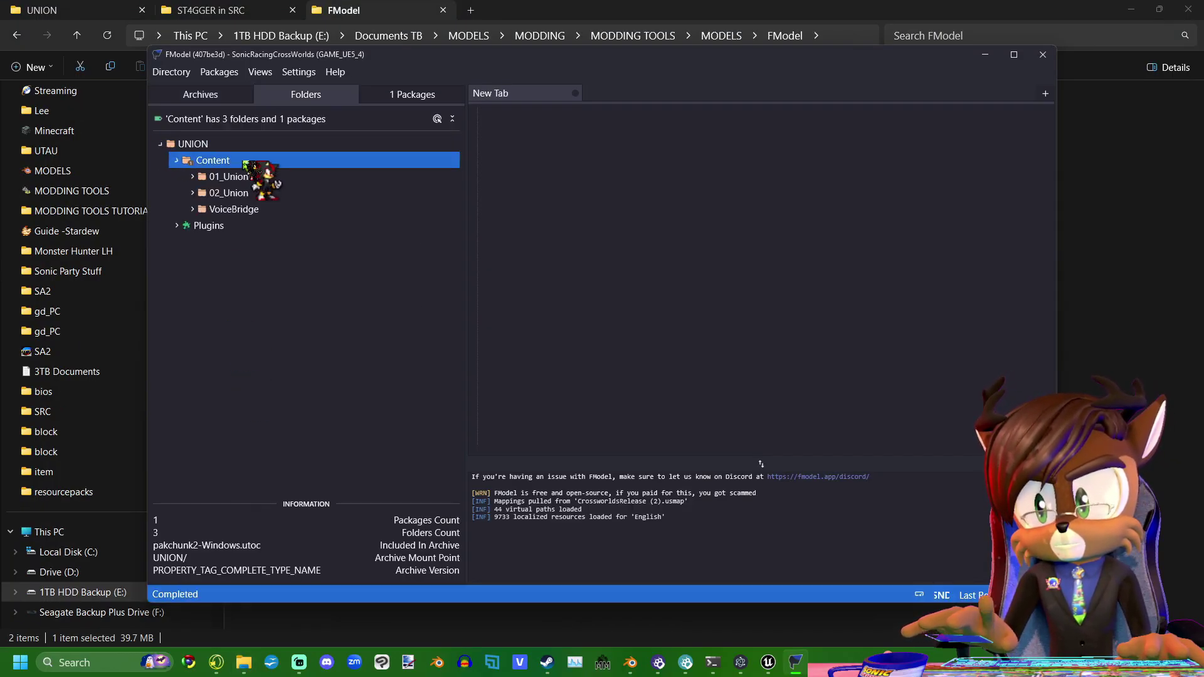
double_click(257, 193)
double_click(236, 209)
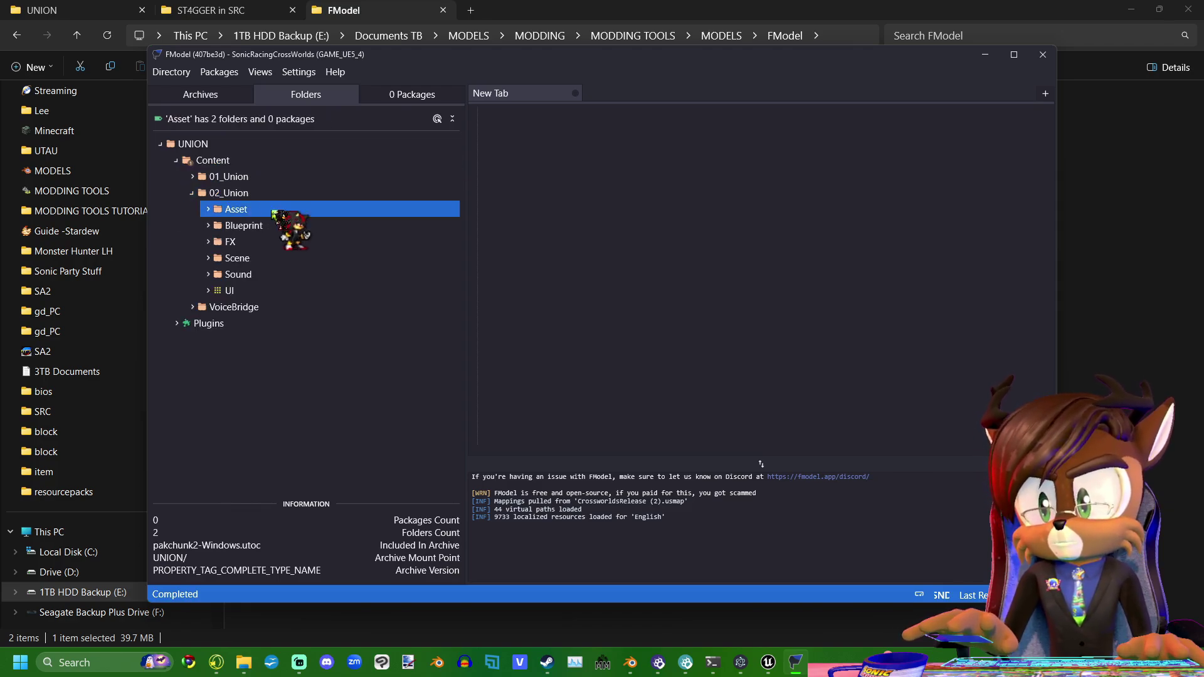
double_click(260, 226)
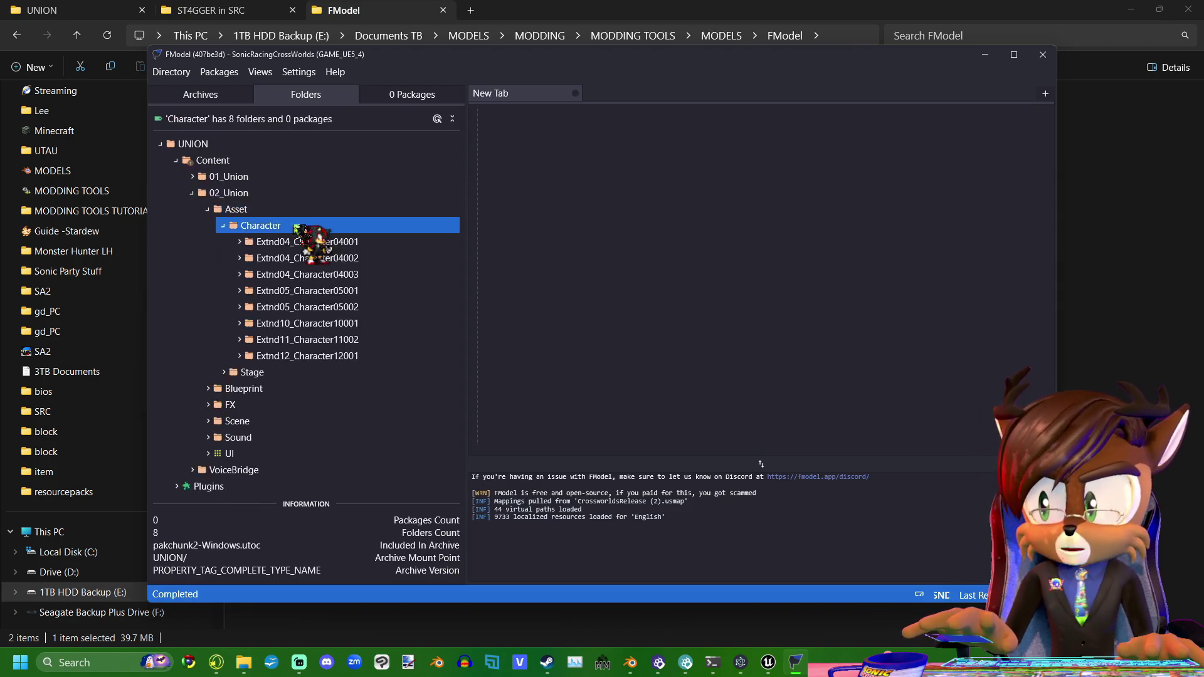
double_click(313, 323)
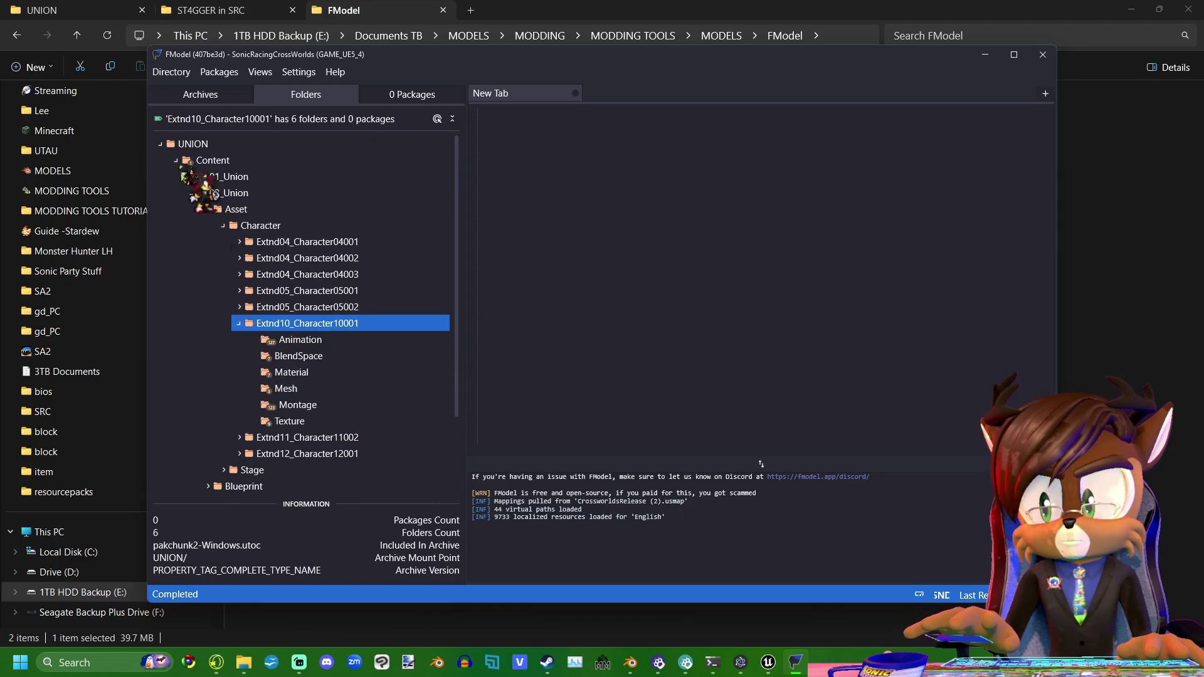
- Switch to Unreal Editor, create a folder named 01_Union inside Content and open it
left_click_drag(508, 57, 1203, 76)
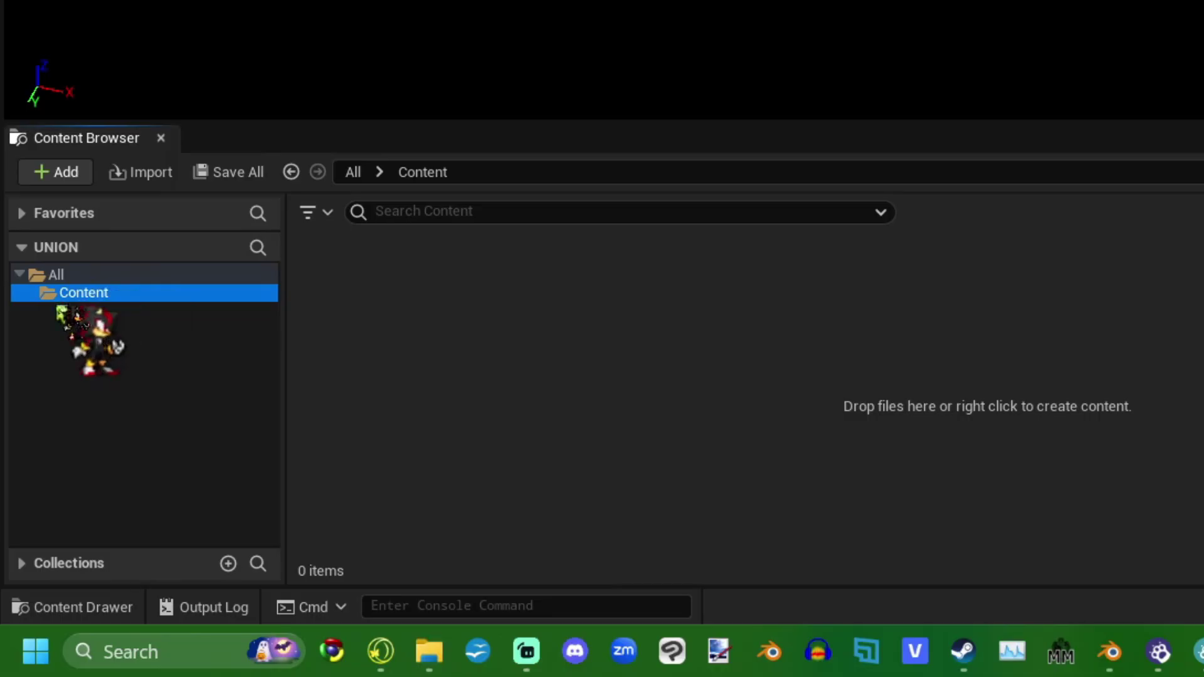
left_click_drag(88, 301, 57, 251)
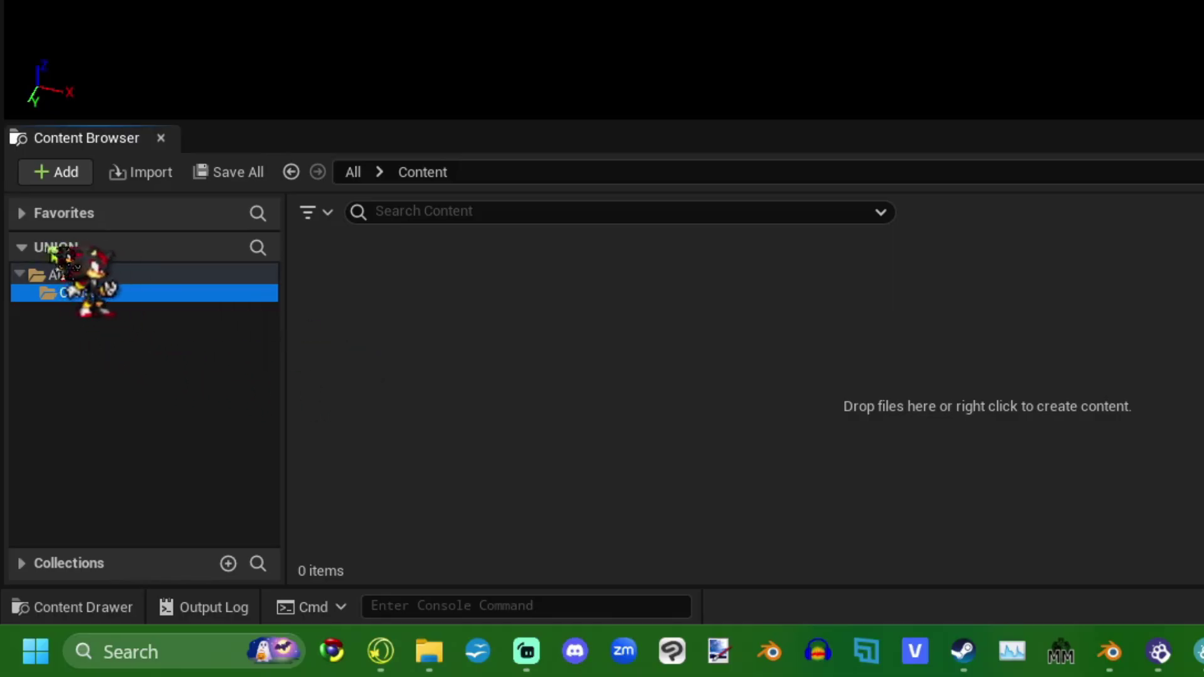
right_click(449, 326)
left_click(543, 155)
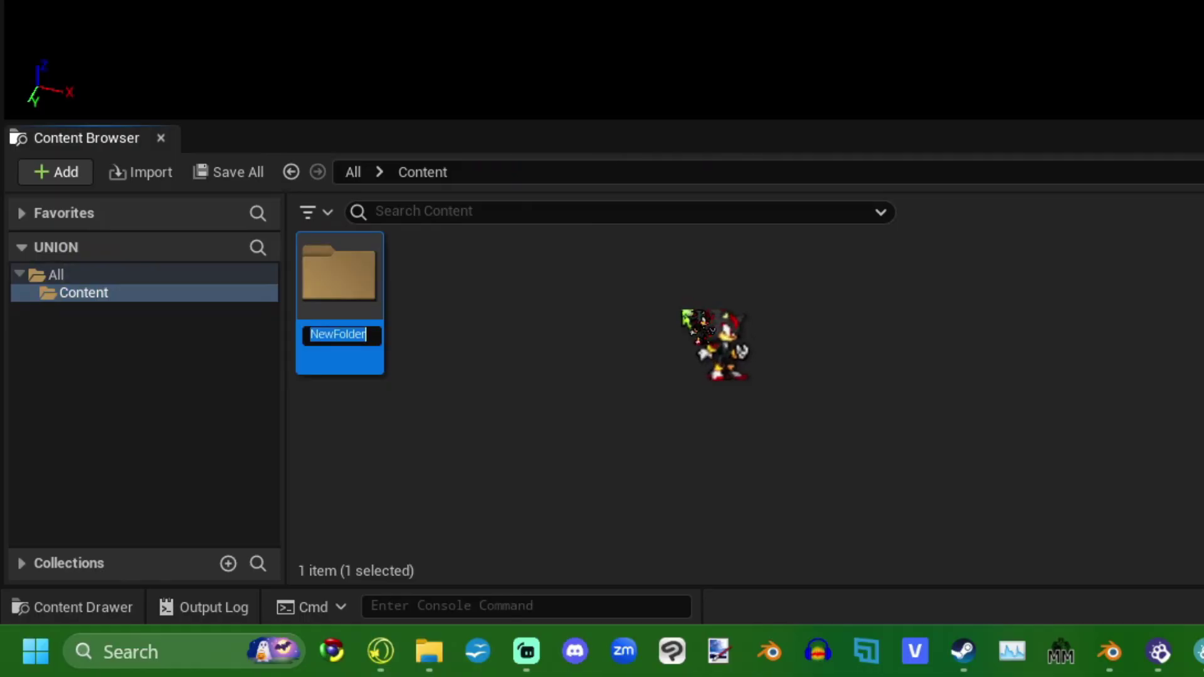
type("01_Union")
key("Return")
double_click(338, 279)
- Create a folder named Asset inside 01_Union and open it
right_click(439, 342)
mouse_move(446, 332)
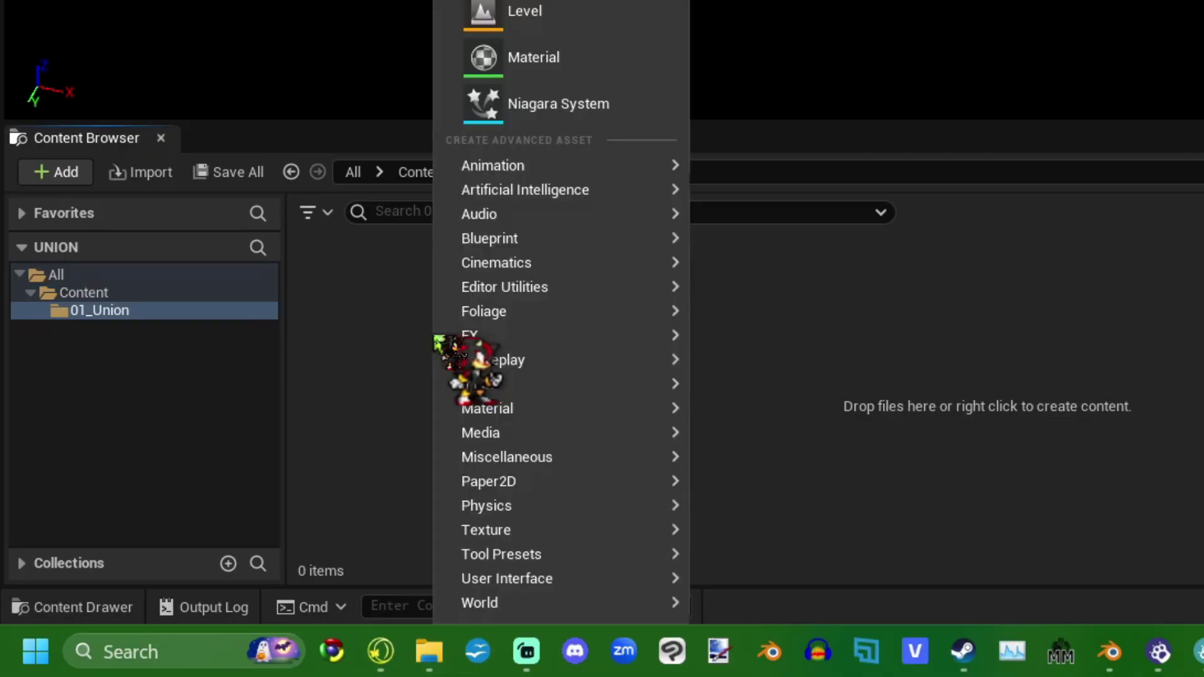
left_click(489, 1)
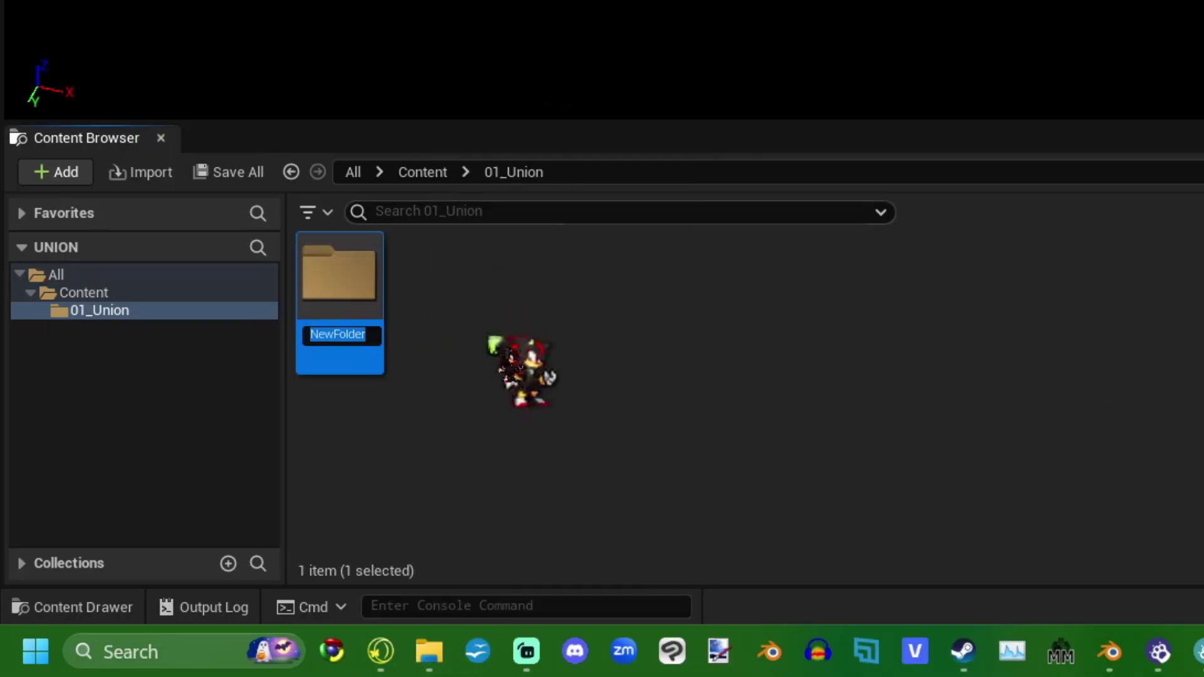
type("Assets")
key("Return")
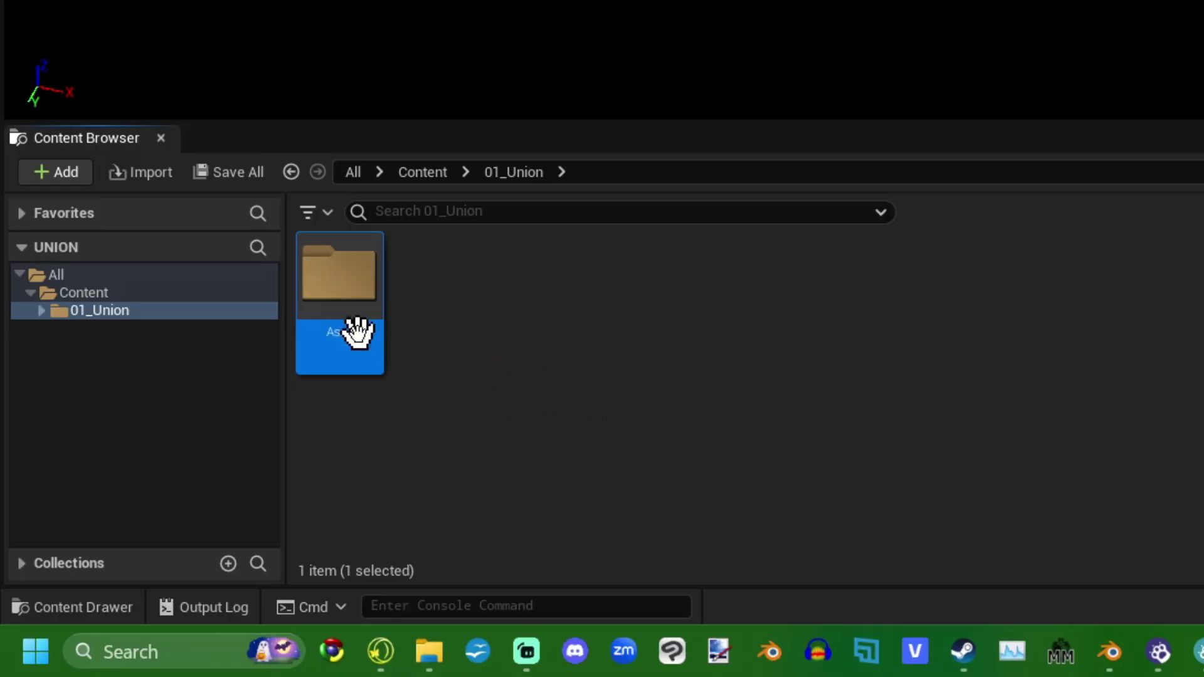
double_click(349, 277)
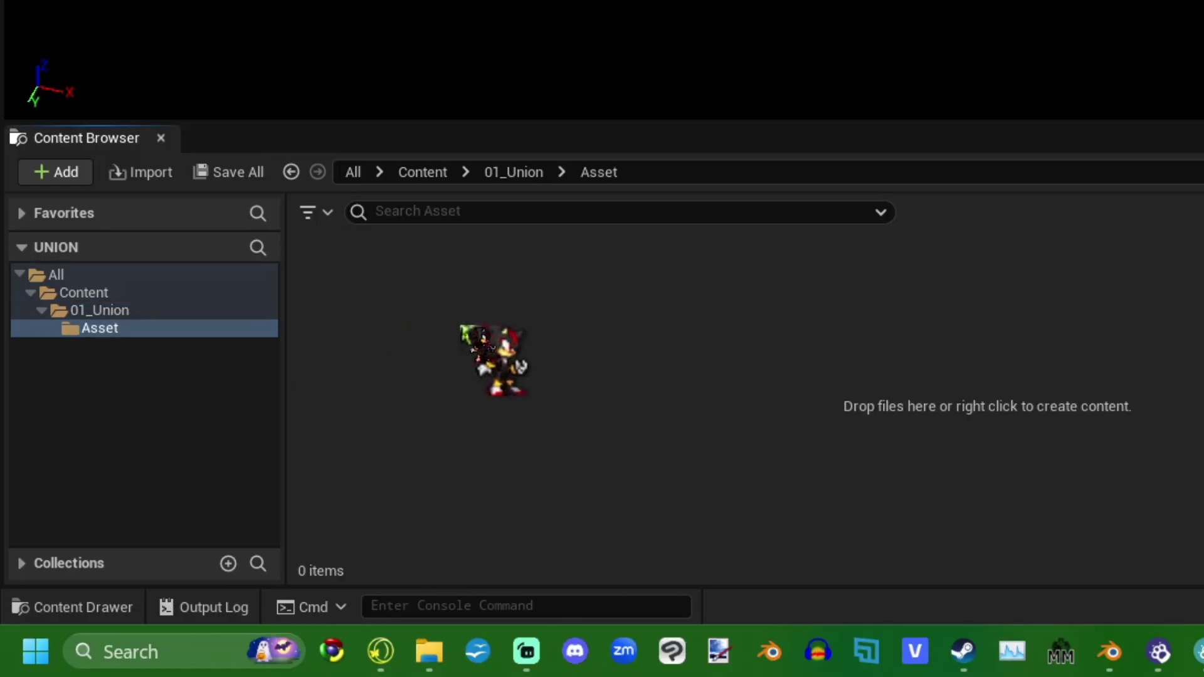
- Create a Character folder inside Asset, then create and open an Extnd10_Character10001 folder within it
right_click(390, 324)
left_click(489, 3)
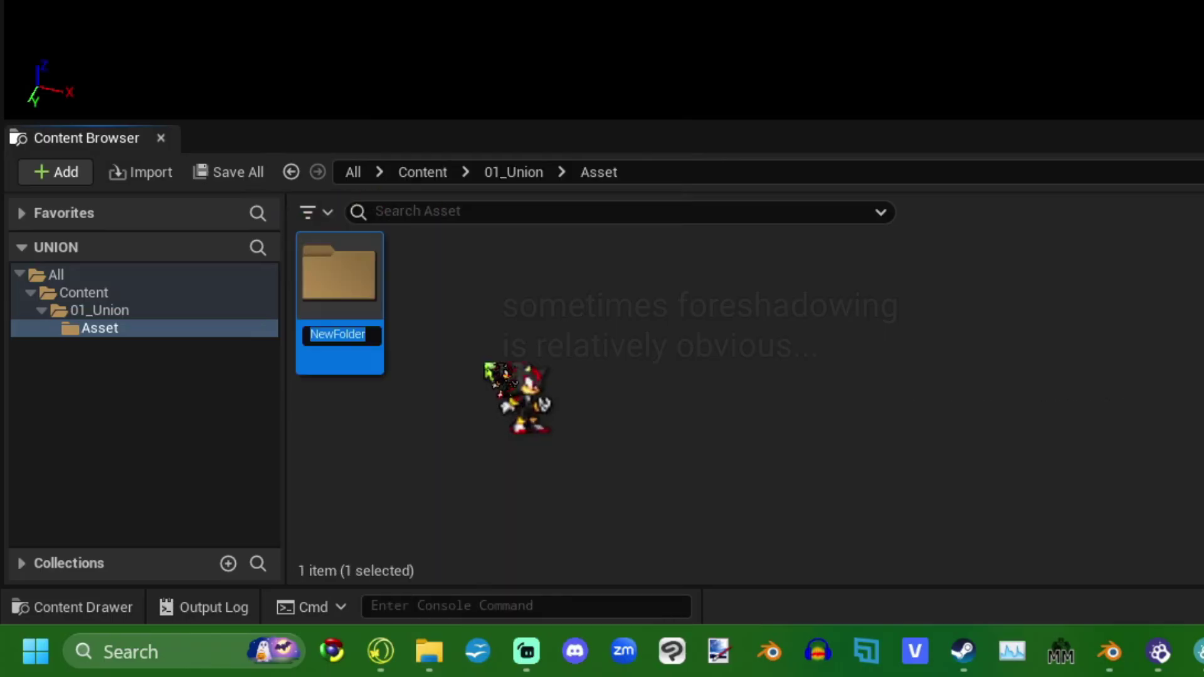
type("Chara")
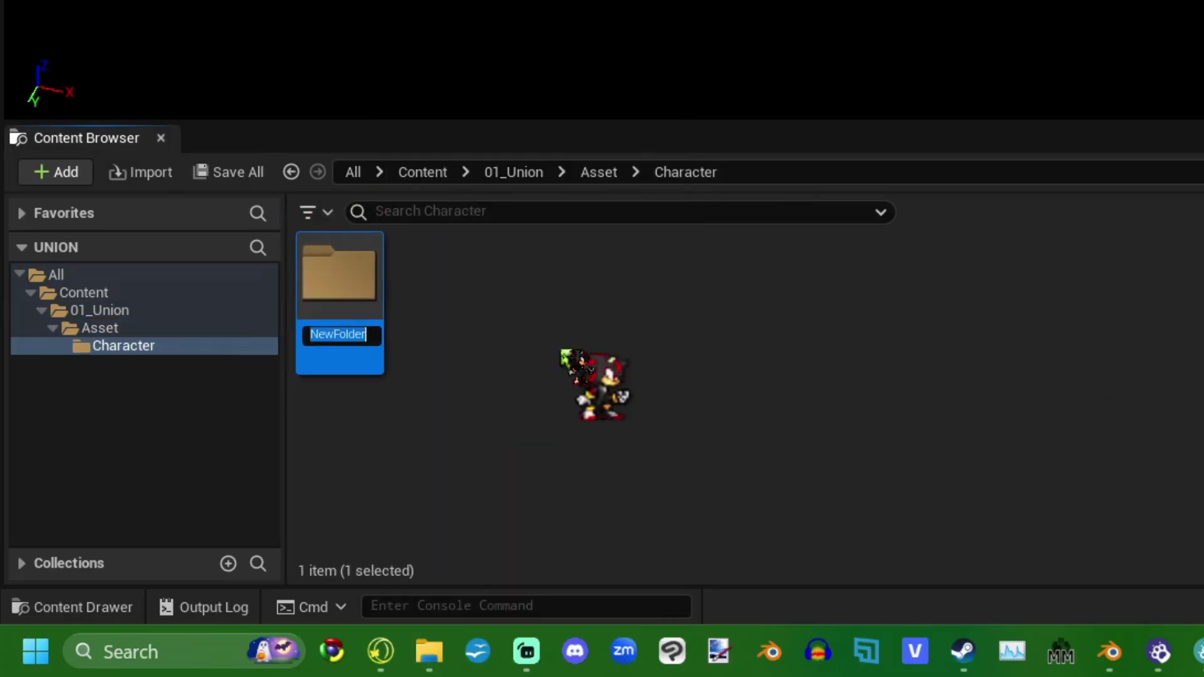
type("Ext")
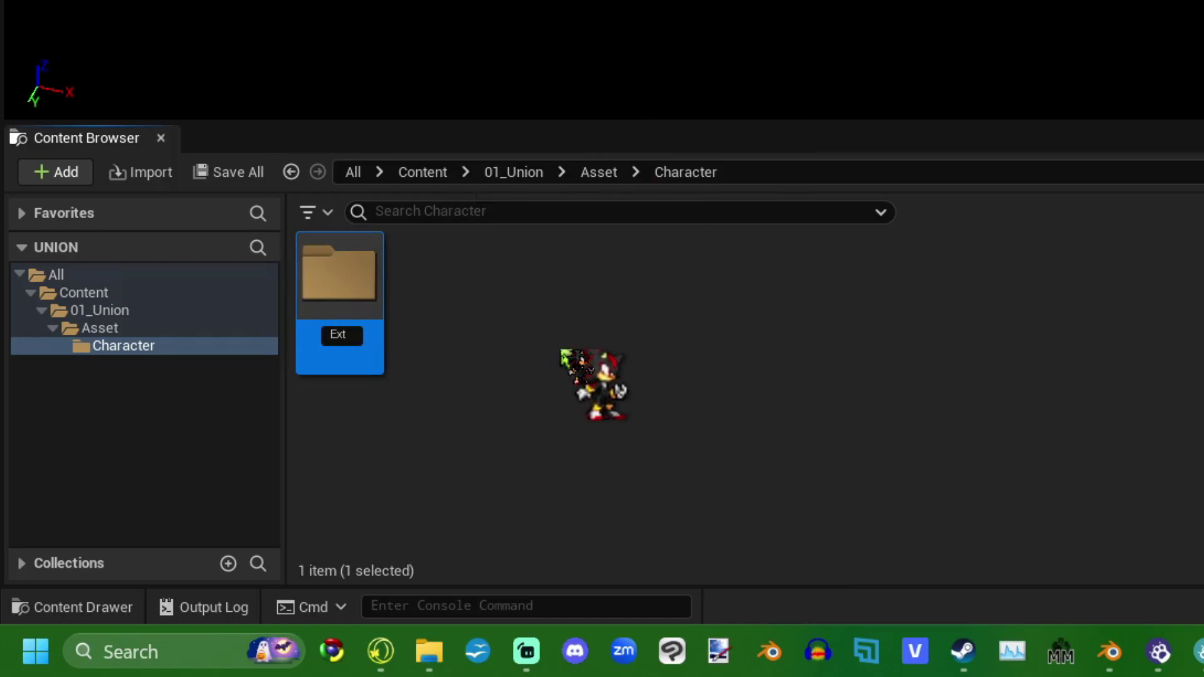
type("Character100")
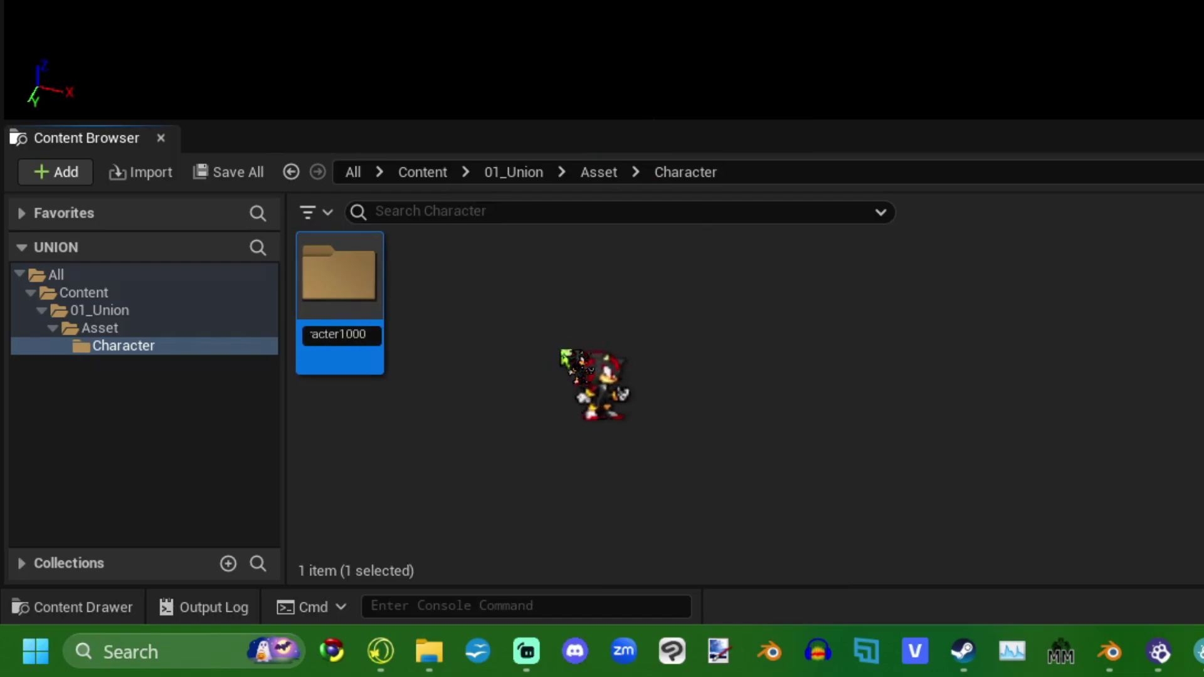
key("Return")
key("Return")
- Create three folders named Material, Mesh and Texture inside Extnd10_Character10001
key("ctrl+shift+n")
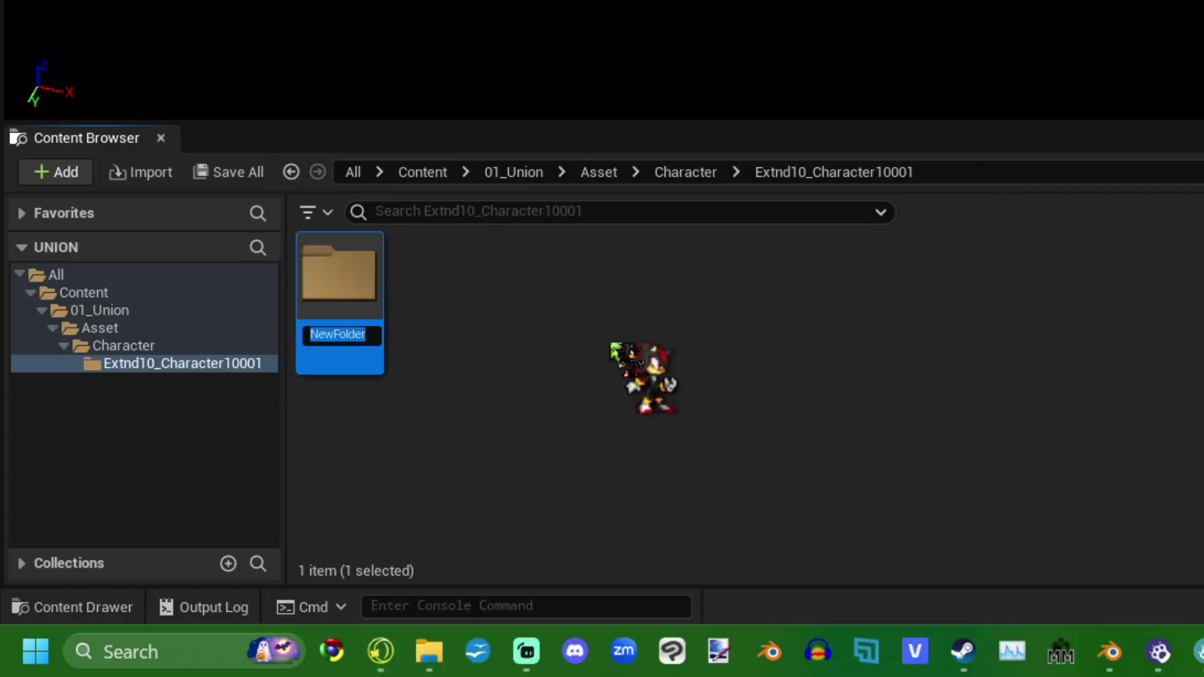
type("M")
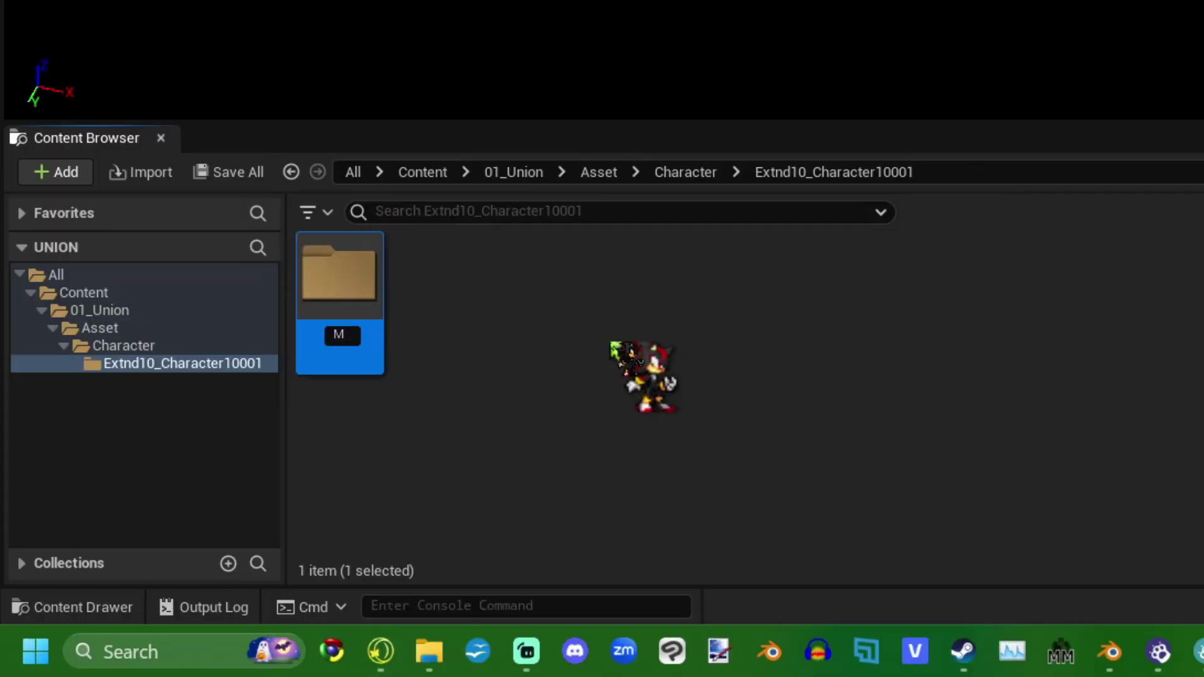
type("aterial")
key("Return")
key("ctrl+shift+n")
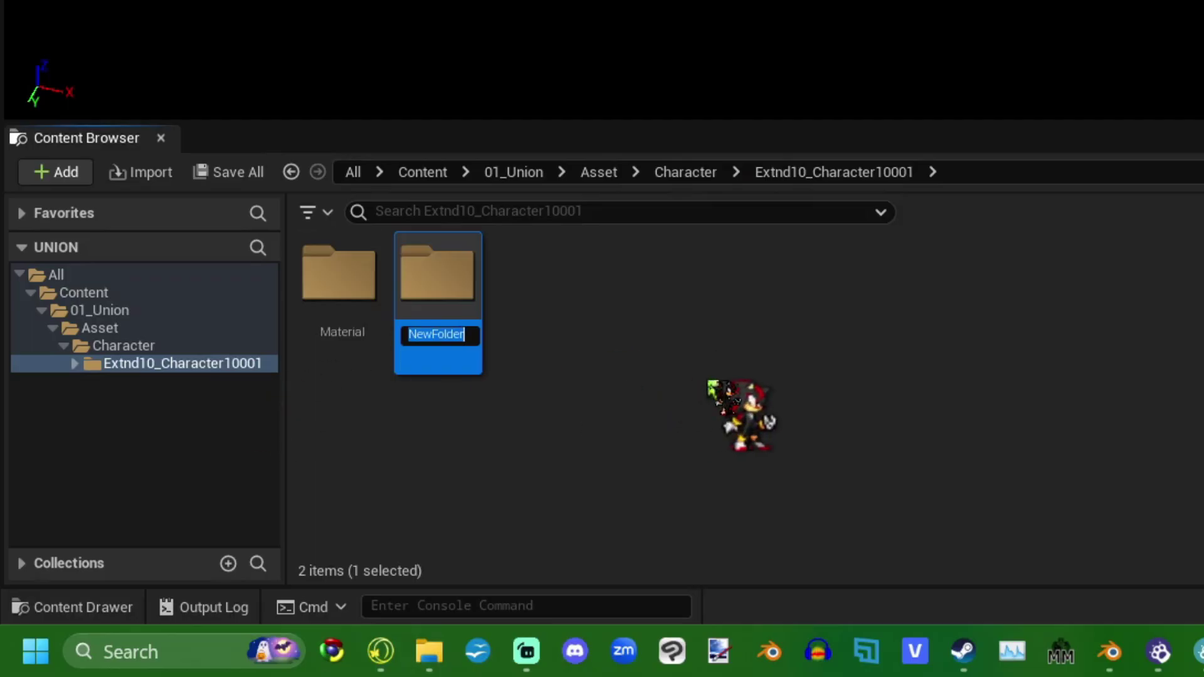
type("Mesh")
key("Return")
key("ctrl+shift+n")
type("Tex")
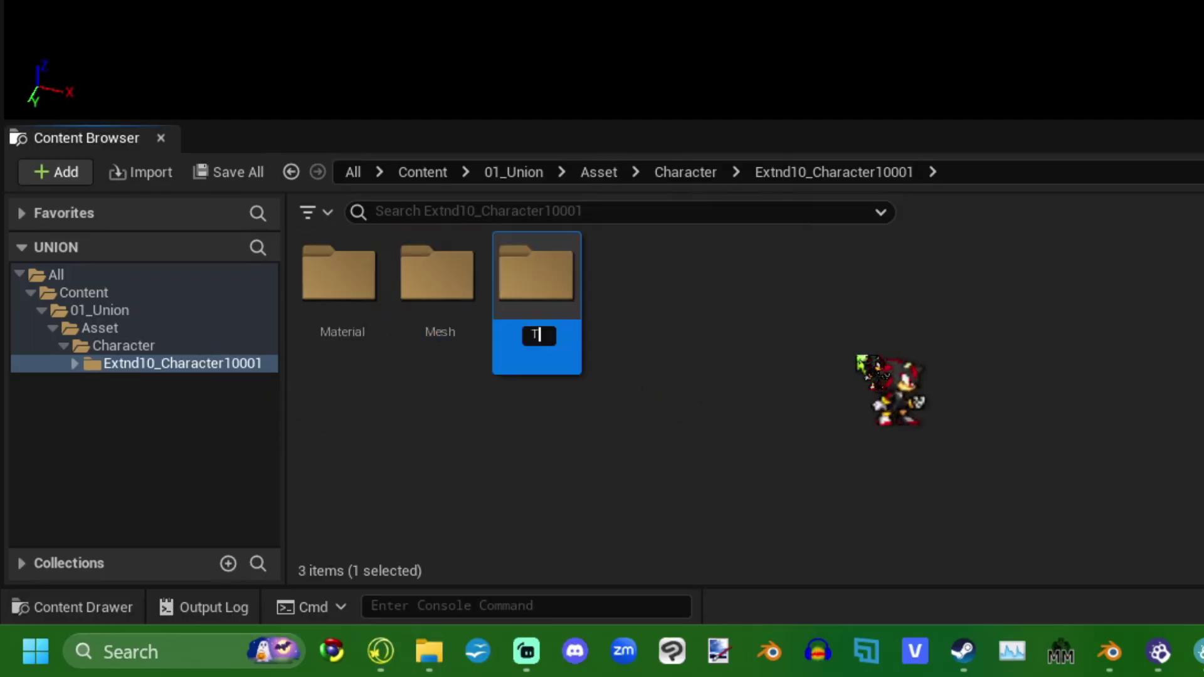
type("ture")
key("Return")
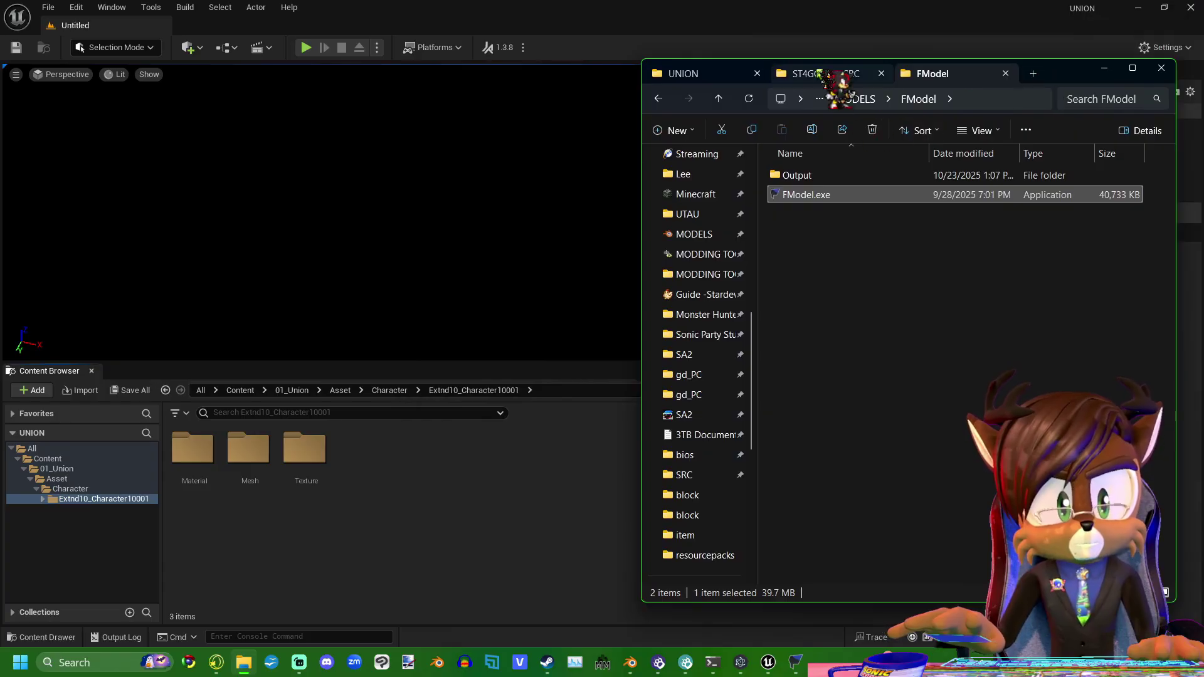
- Bring ST4GGER.fbx from the ST4GGER in SRC folder into Extnd10_Character10001 to open its FBX import options
left_click(821, 74)
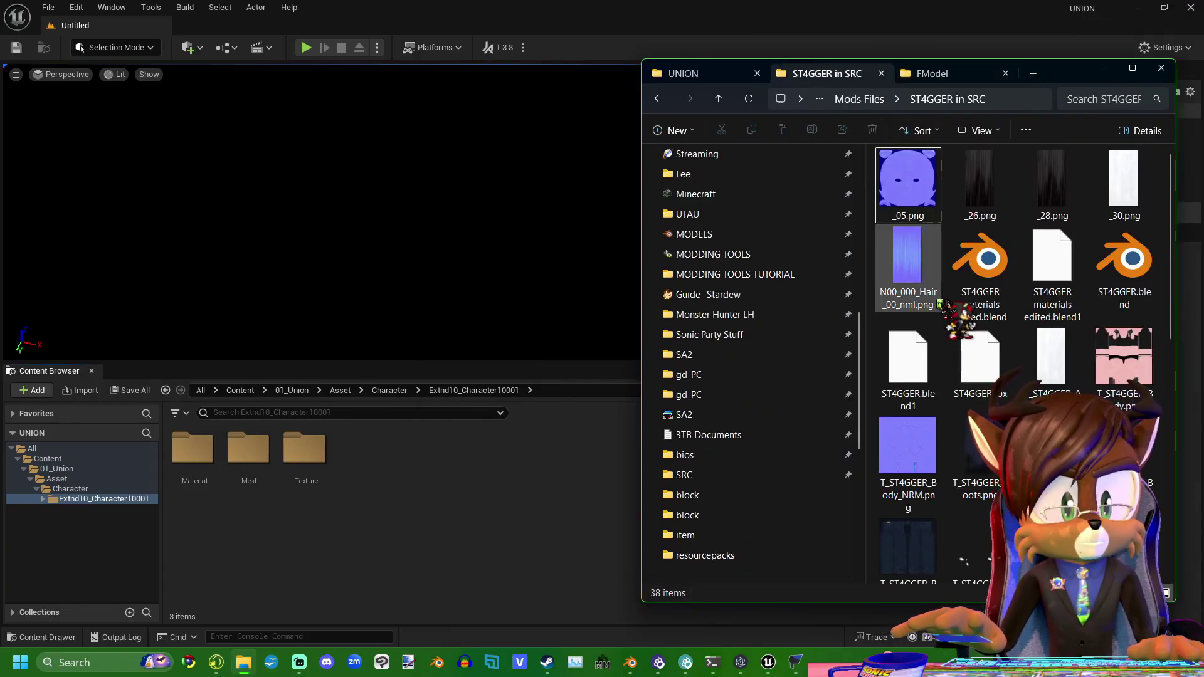
scroll(944, 301, "down", 5)
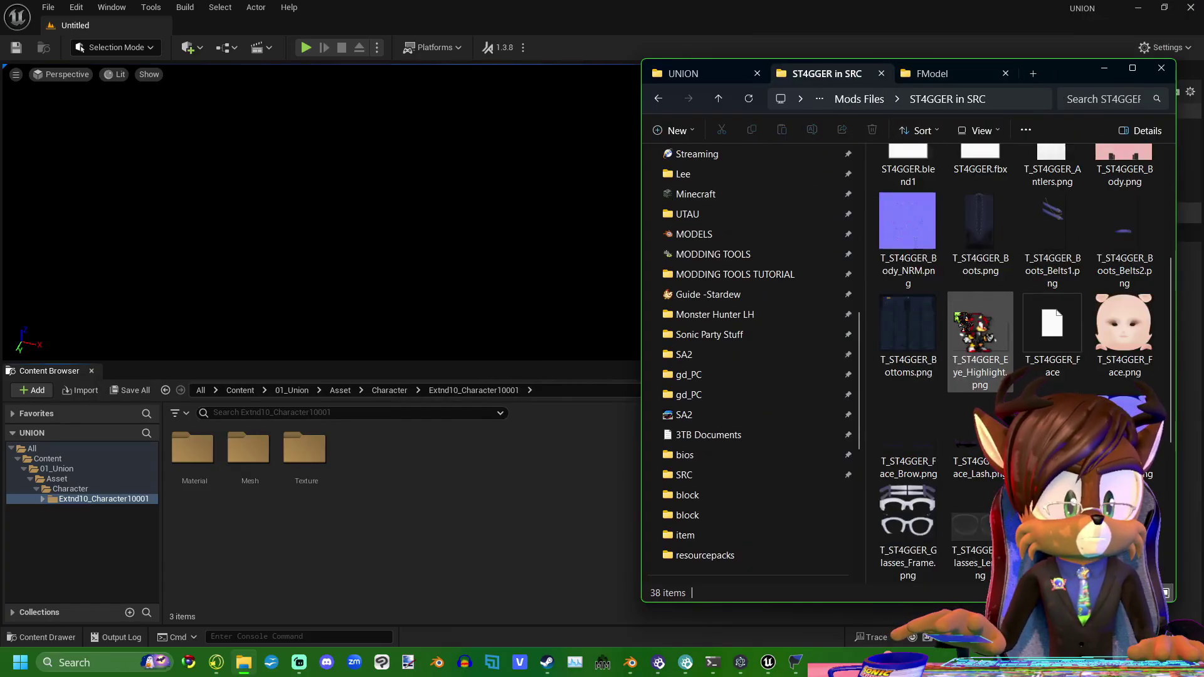
scroll(980, 351, "up", 5)
left_click(980, 359)
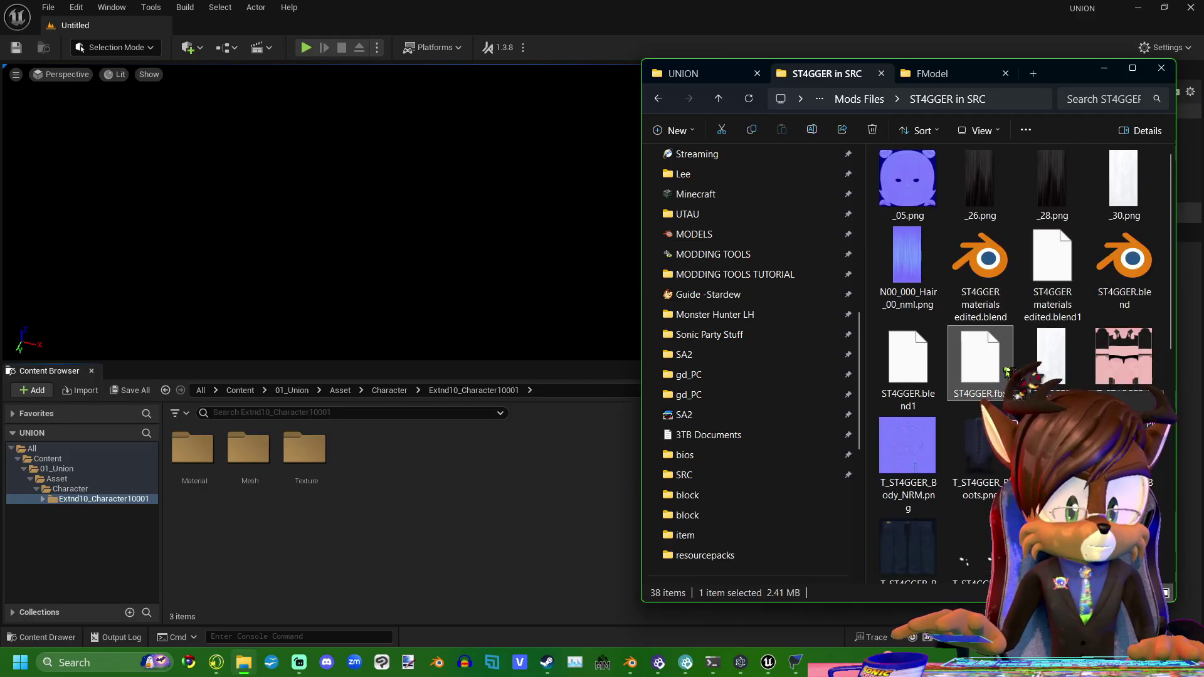
left_click_drag(988, 367, 455, 508)
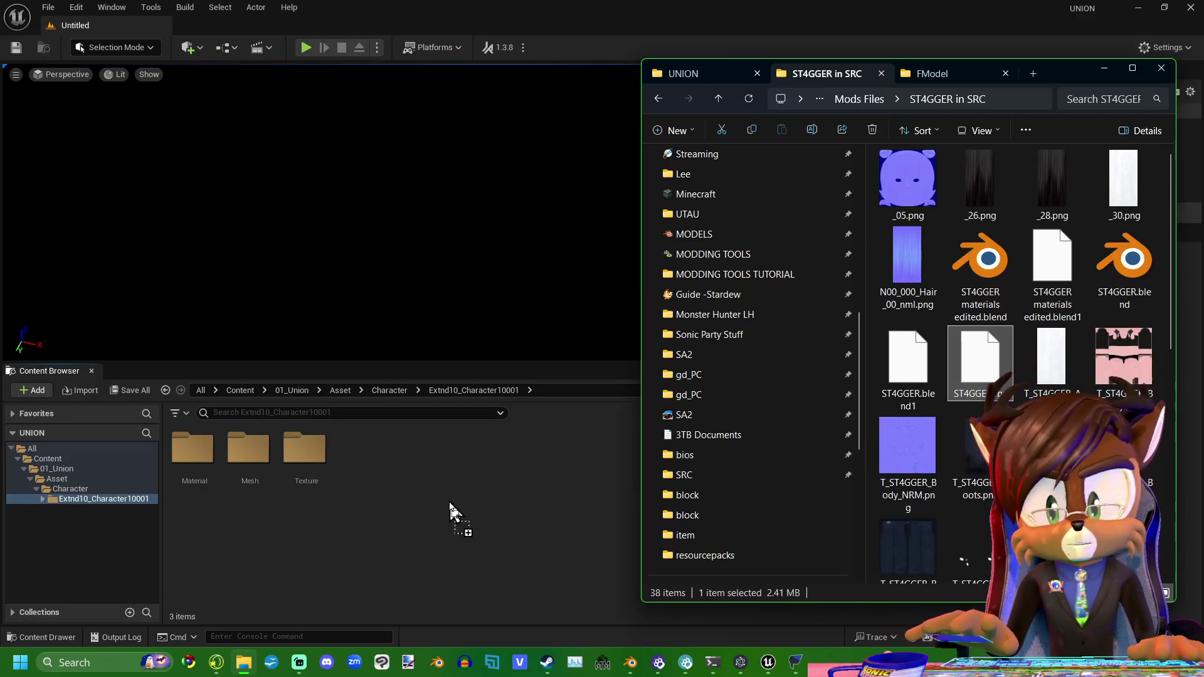
left_click_drag(493, 521, 492, 520)
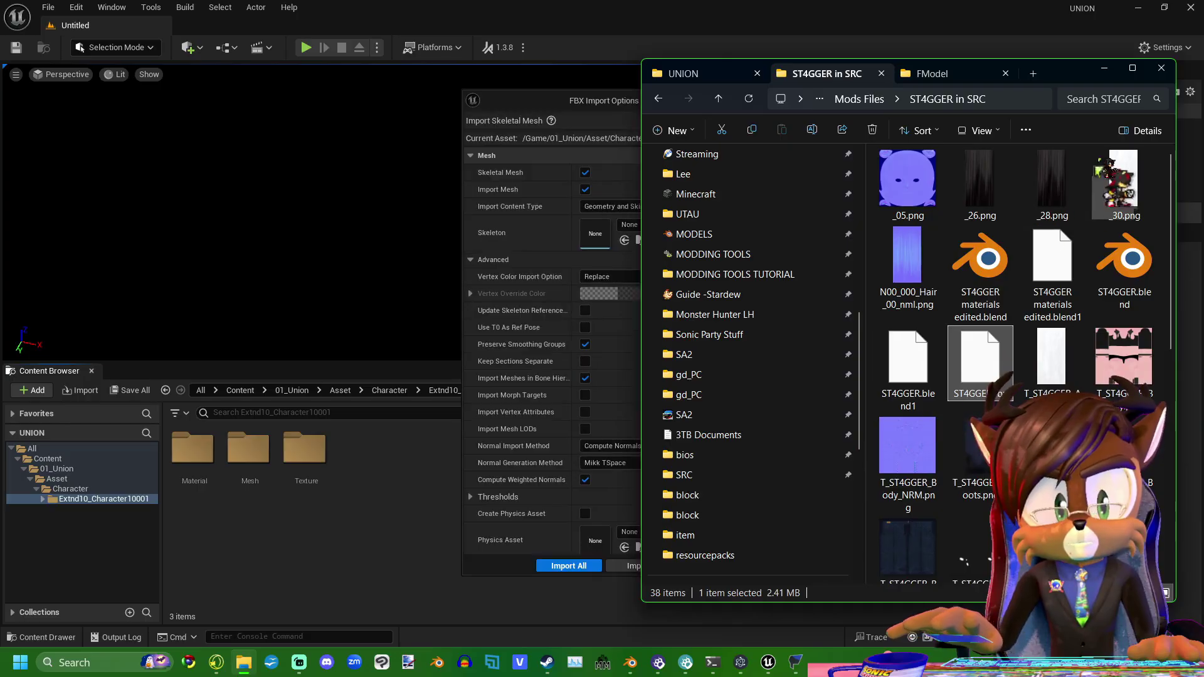
left_click(1104, 68)
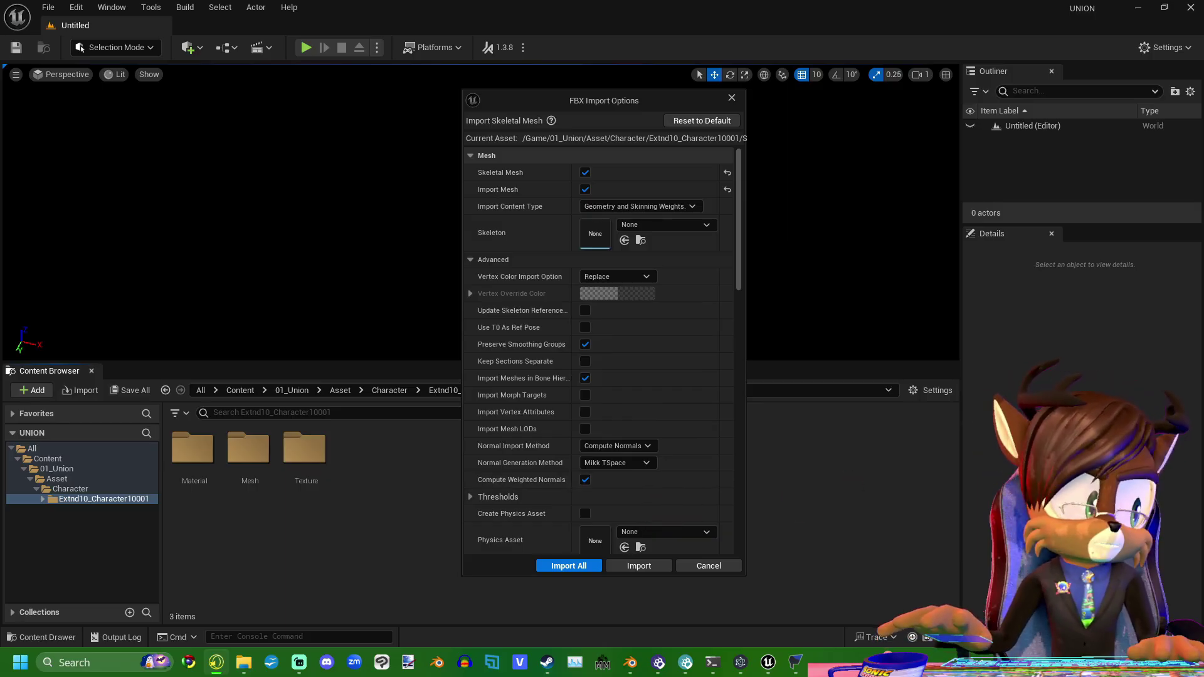
- Enable Create Physics Asset and disable Import Animations in the FBX import options
scroll(590, 313, "down", 3)
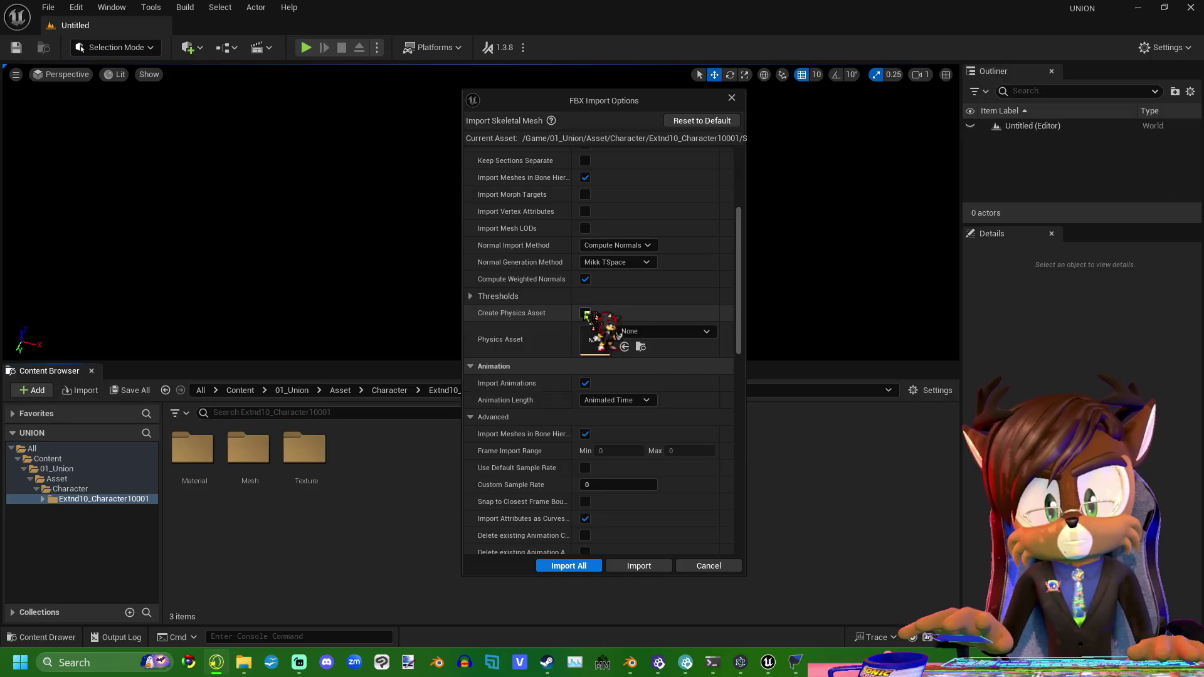
left_click(586, 314)
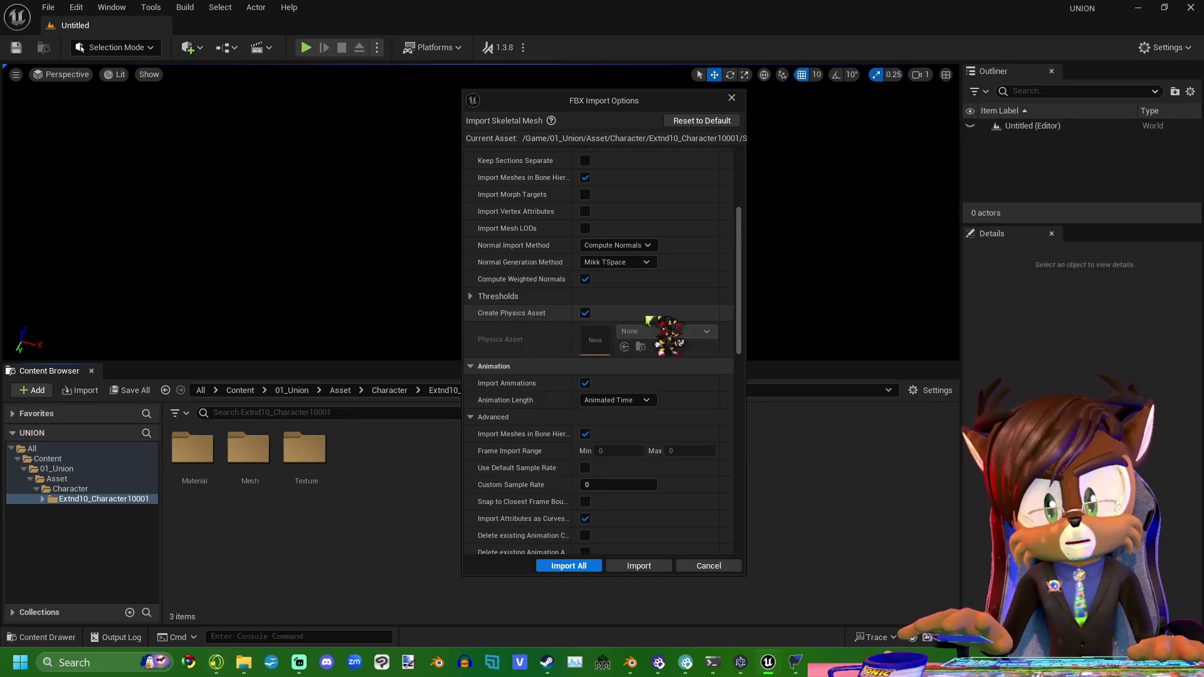
scroll(633, 332, "down", 5)
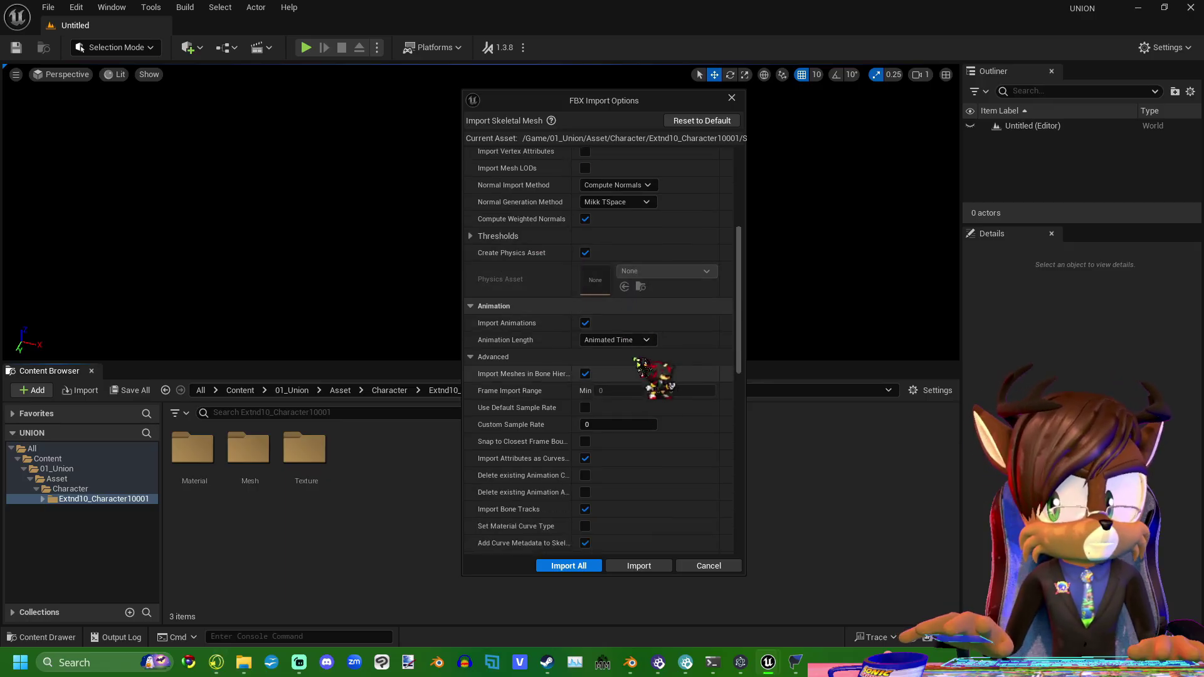
left_click(585, 283)
scroll(585, 391, "down", 3)
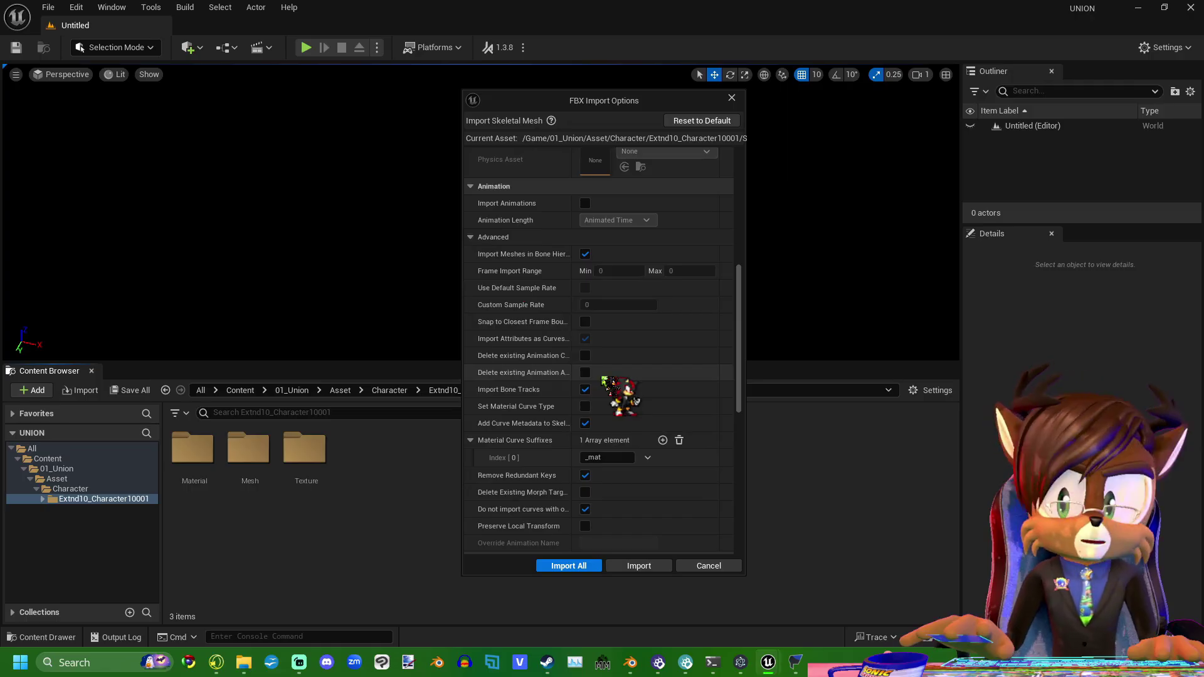
- Set the import uniform scale to 1.2, enable Import Textures and choose Create New Materials as the material import method
scroll(673, 353, "down", 10)
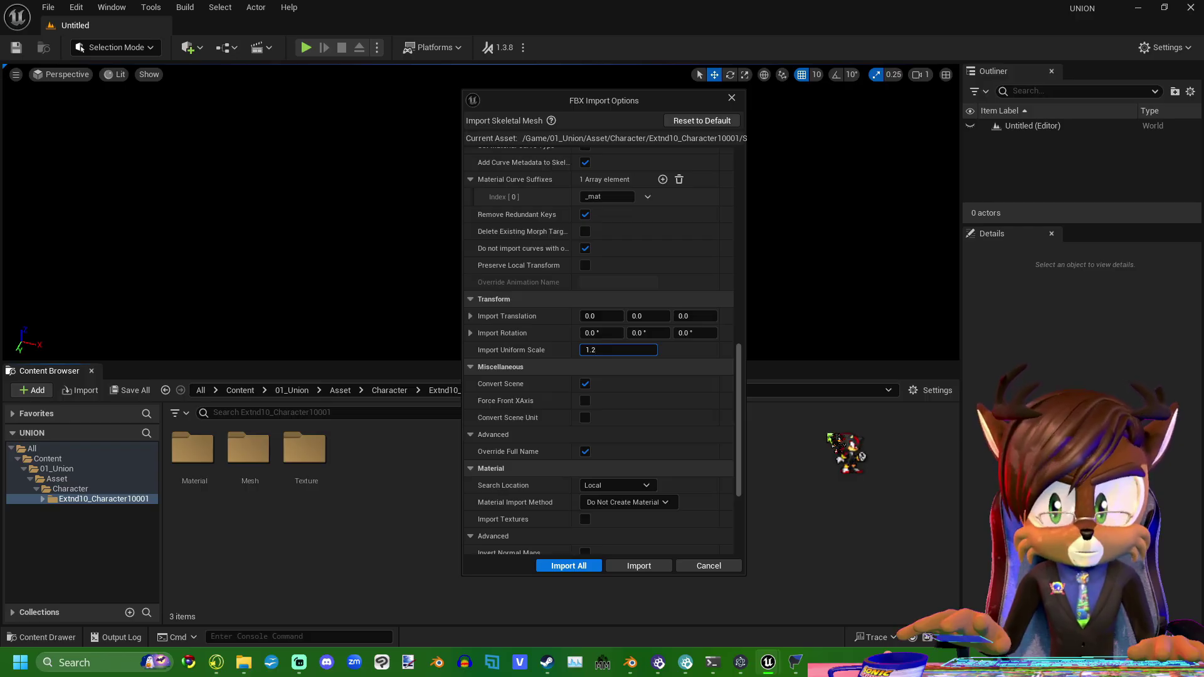
scroll(501, 351, "down", 3)
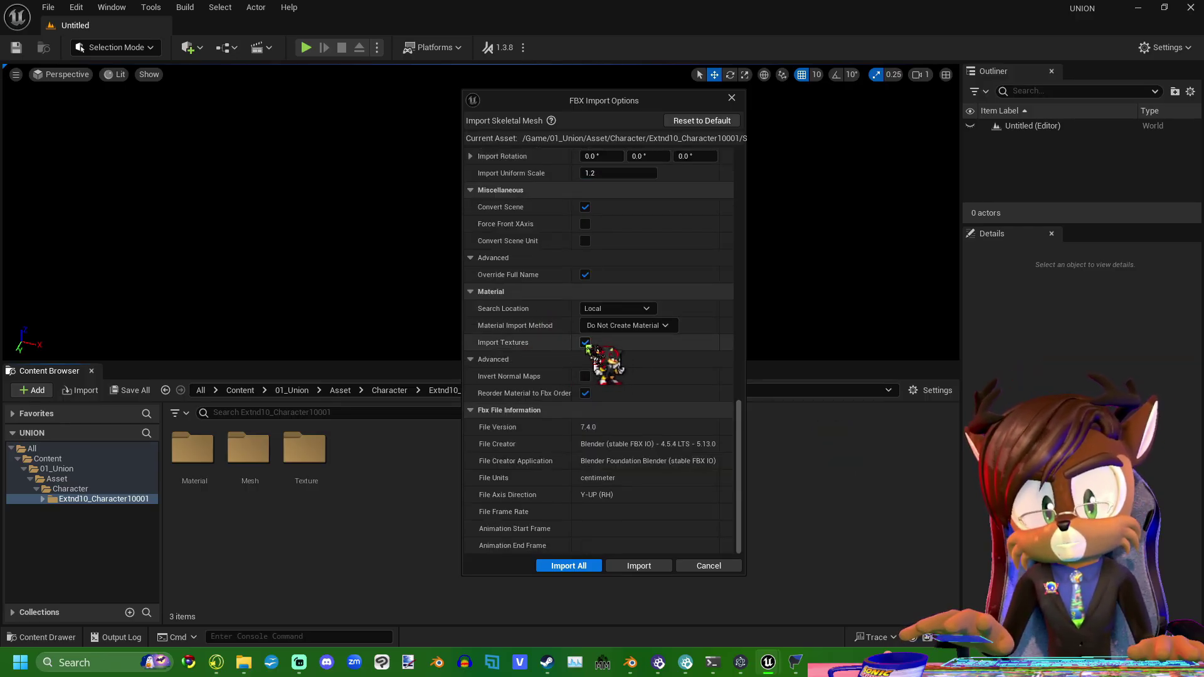
left_click(630, 325)
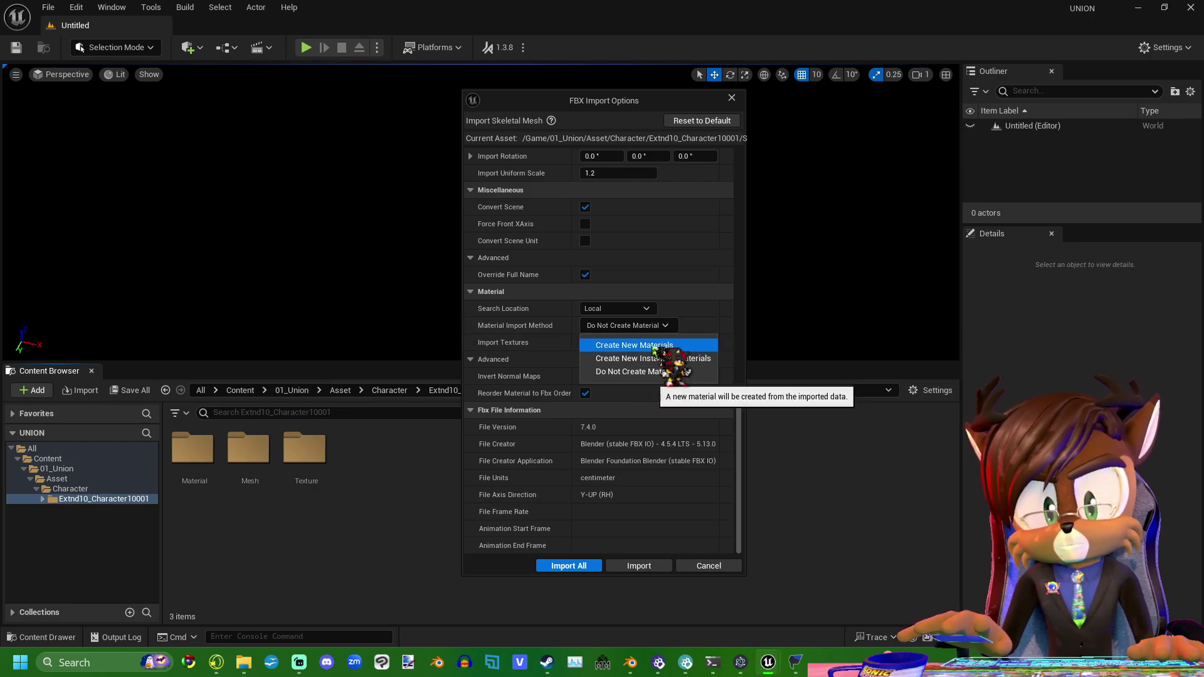
left_click(655, 346)
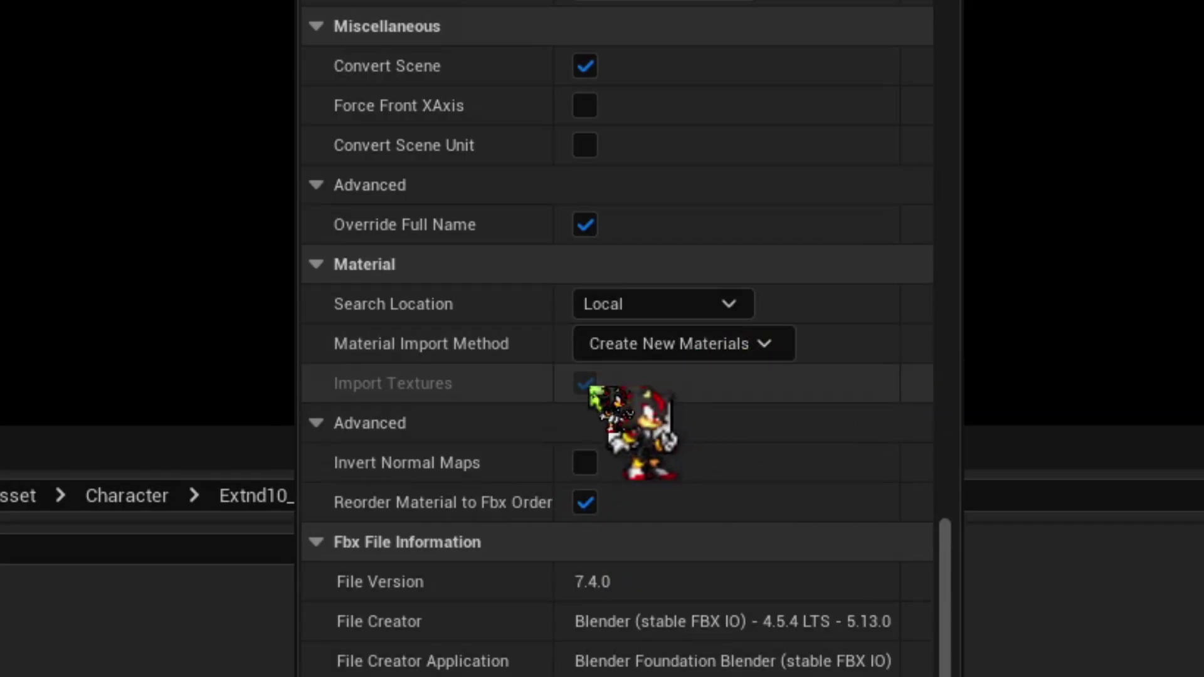
left_click(656, 349)
left_click(713, 453)
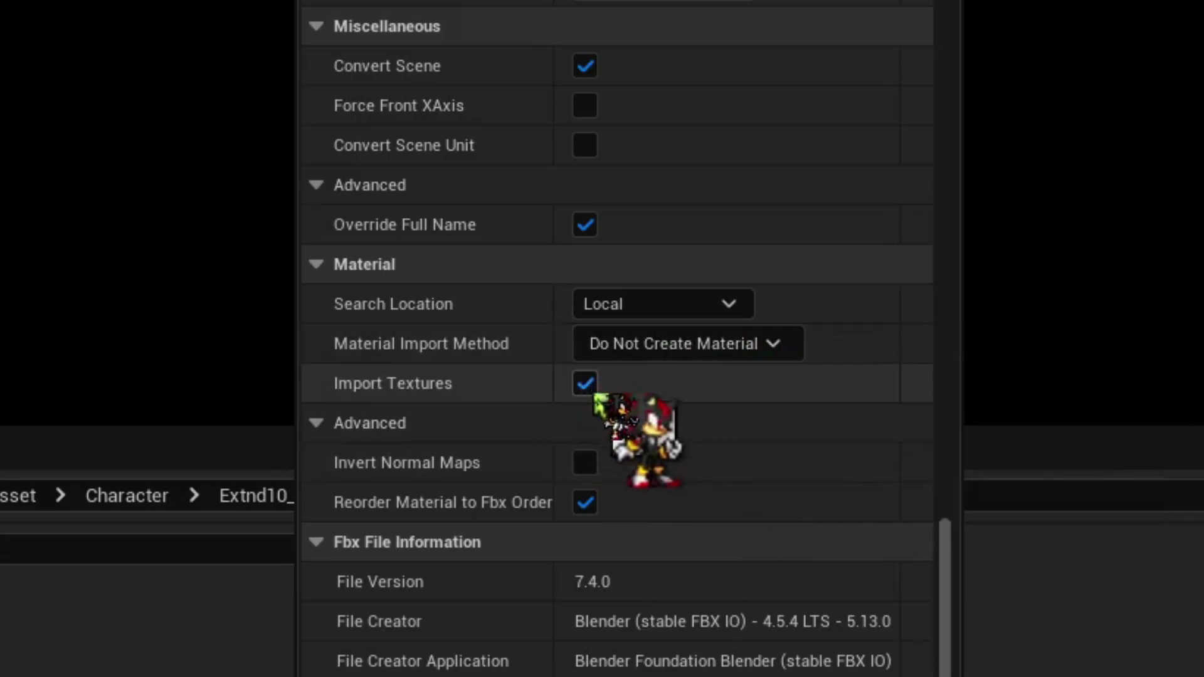
left_click(727, 351)
left_click(702, 390)
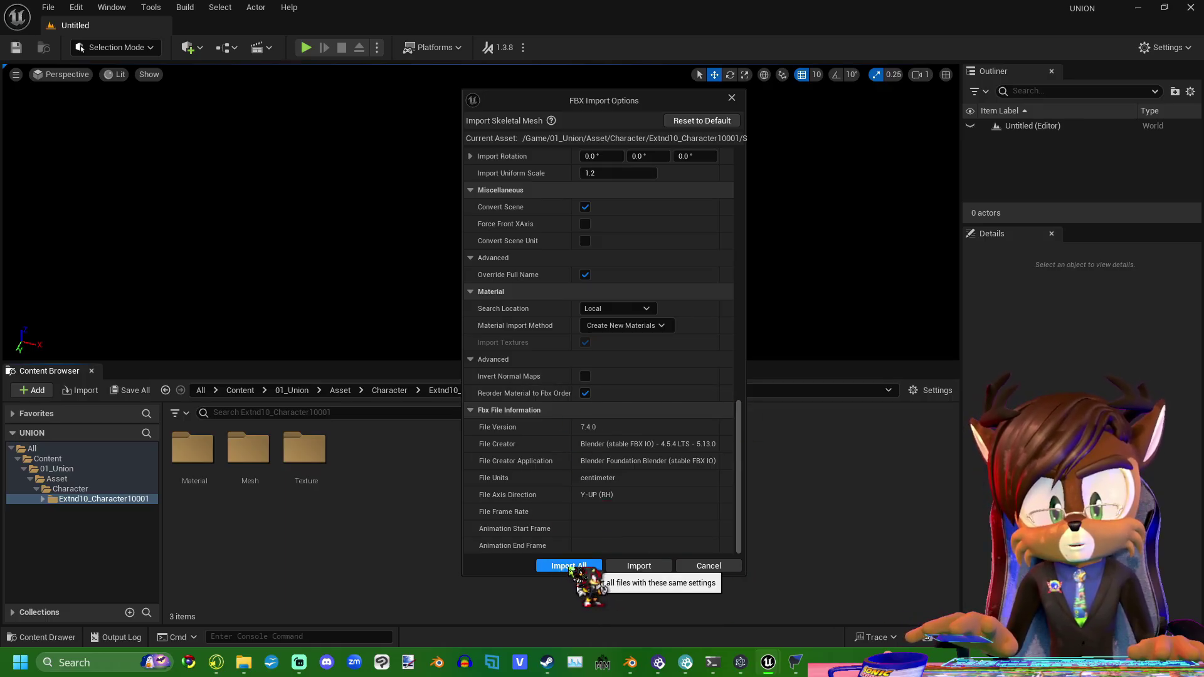
- Import all of the ST4GGER FBX content with the chosen options and close the resulting message log
left_click(570, 567)
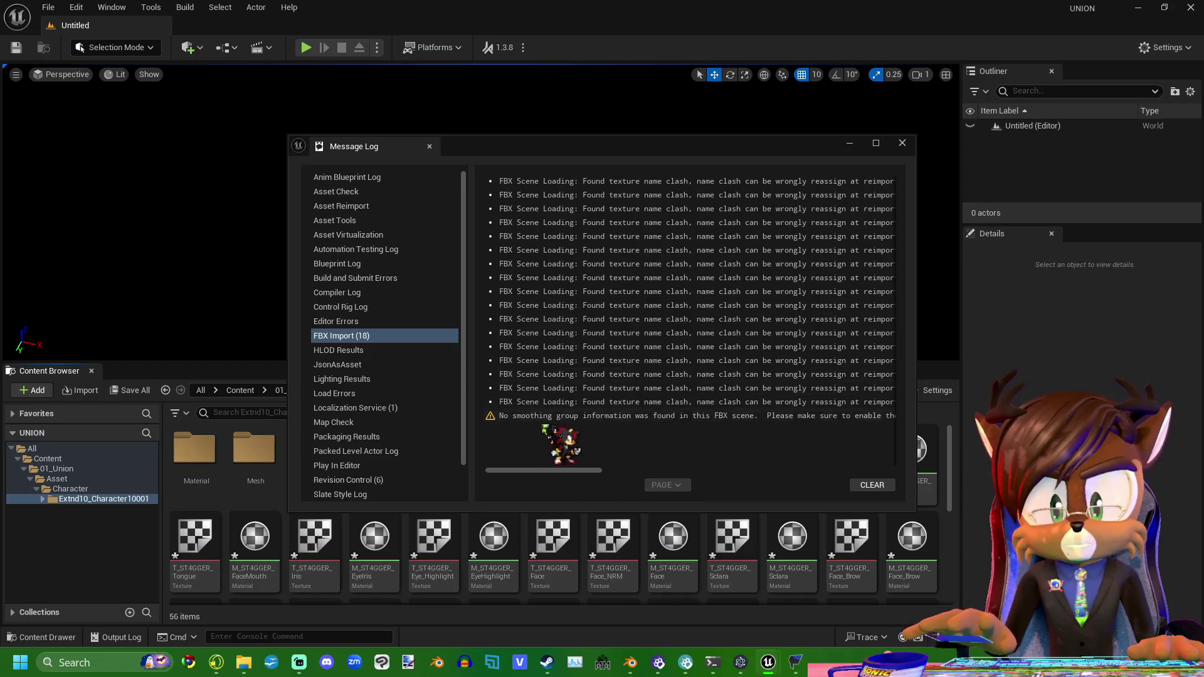
mouse_move(544, 469)
left_mouse_down()
mouse_move(634, 471)
mouse_move(526, 467)
left_mouse_up()
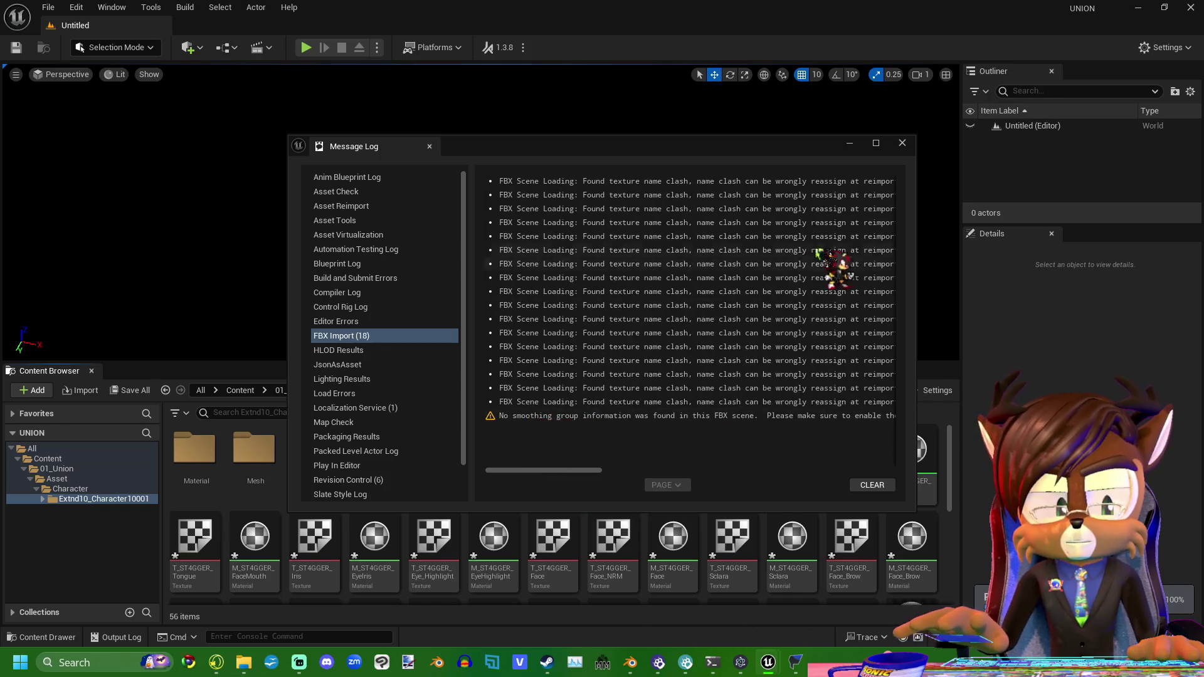
left_click(902, 143)
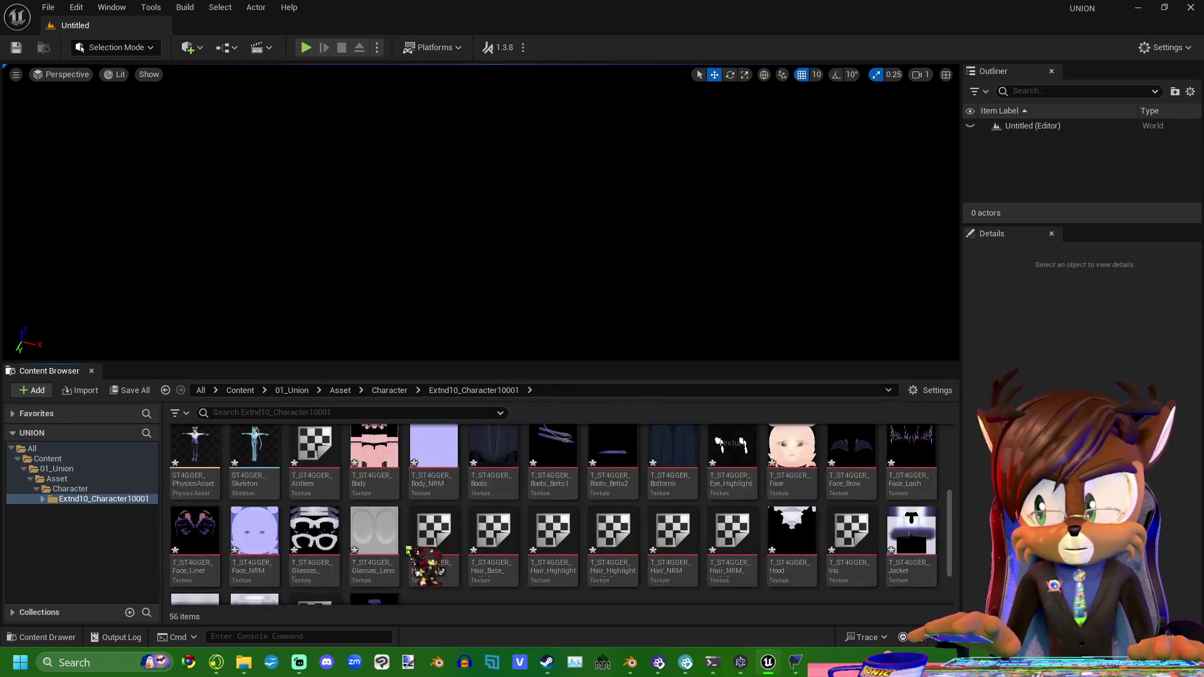
- Browse the imported assets, try the List and Columns view types, and return the Content Browser to Tiles
scroll(419, 560, "up", 3)
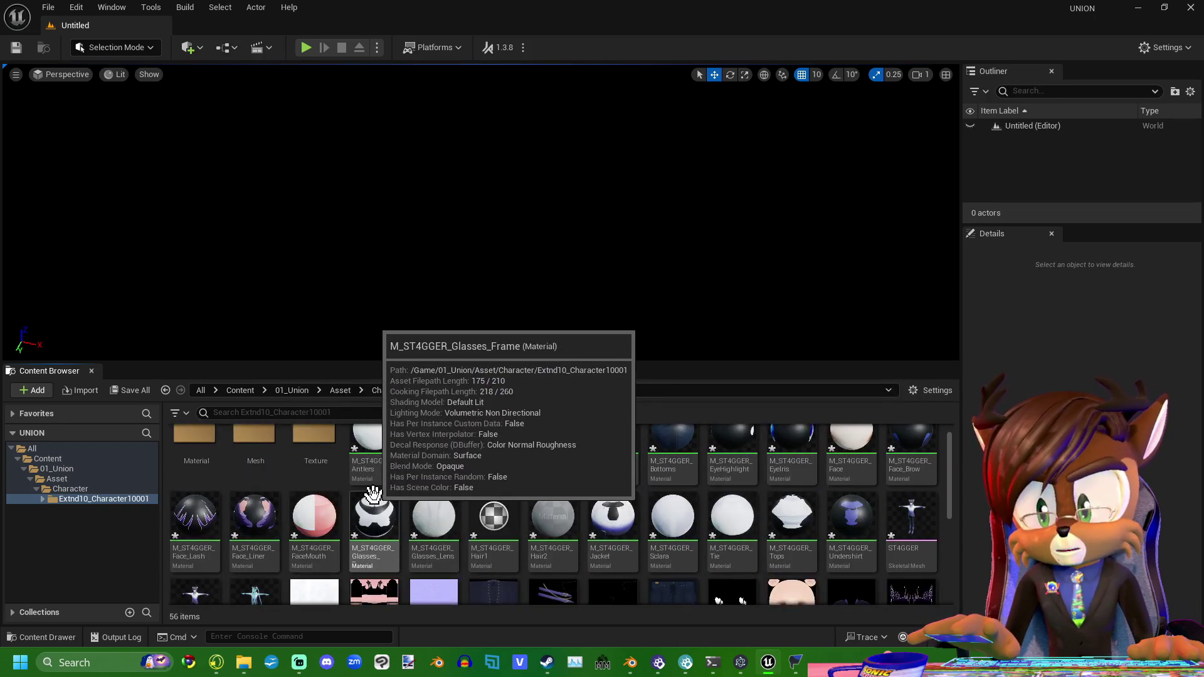
scroll(470, 463, "up", 1)
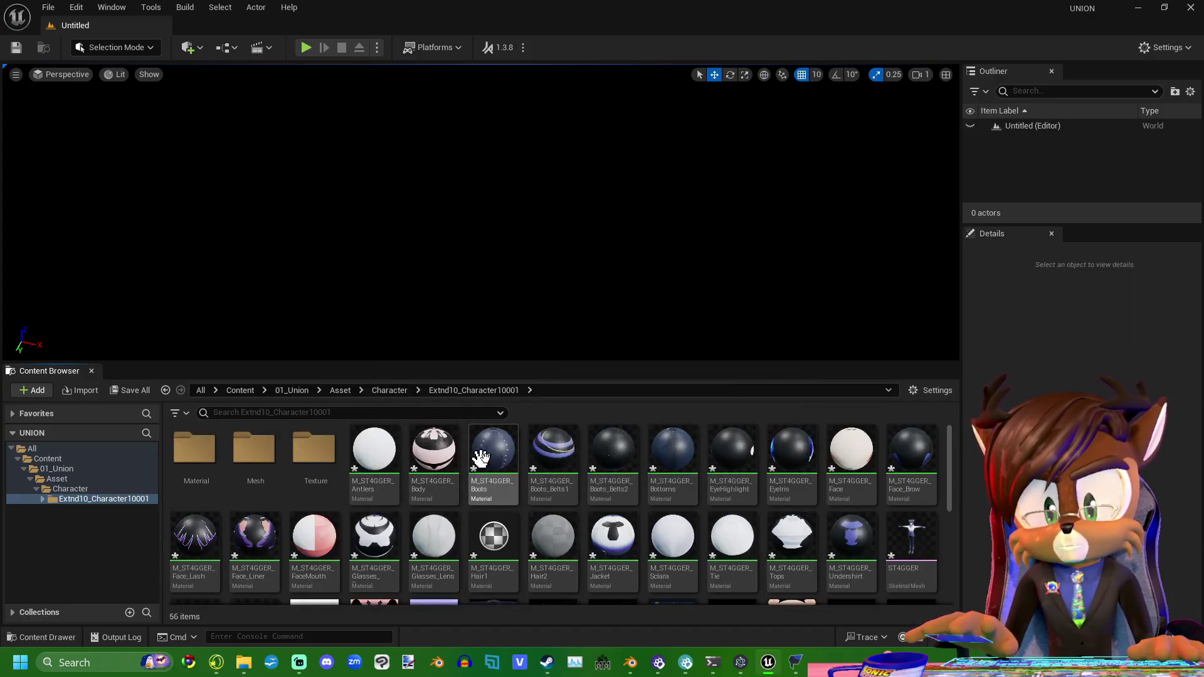
left_click(677, 475)
left_click(933, 390)
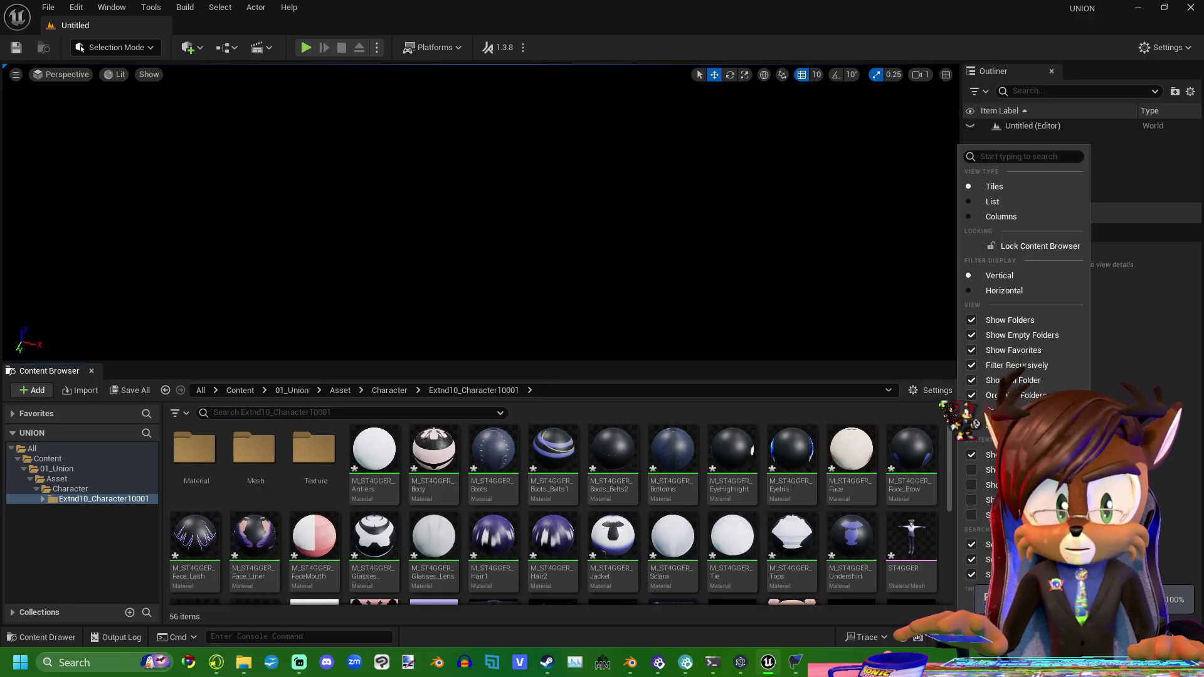
left_click(992, 202)
left_click(933, 392)
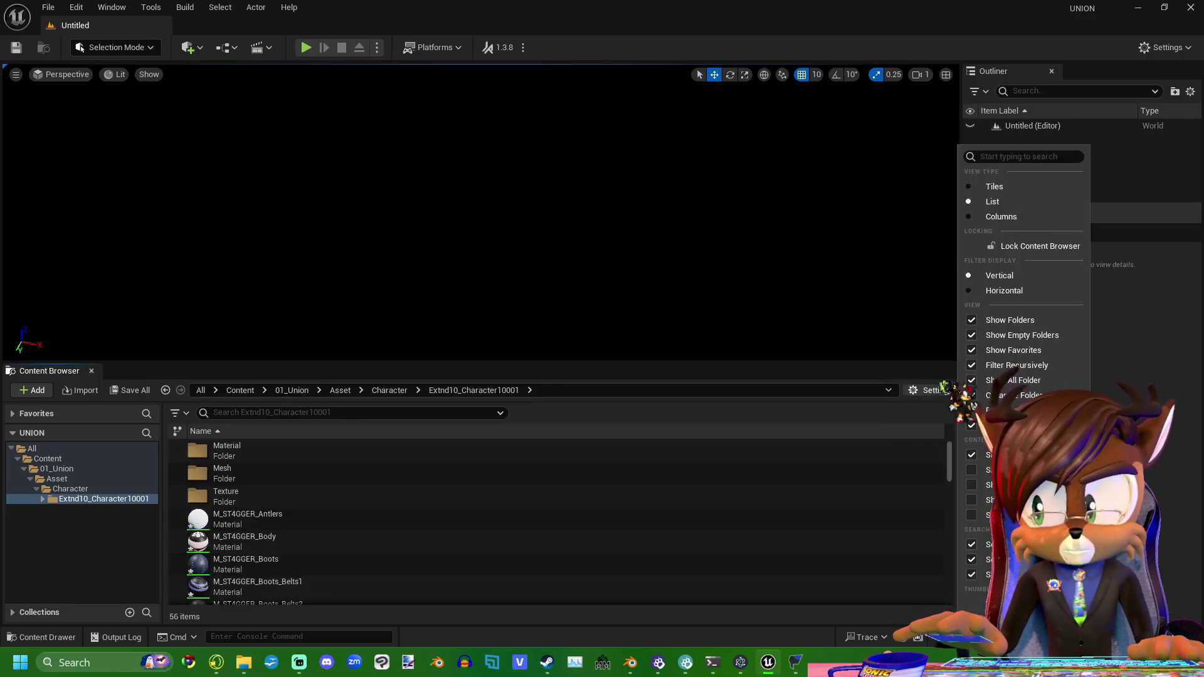
left_click(1013, 215)
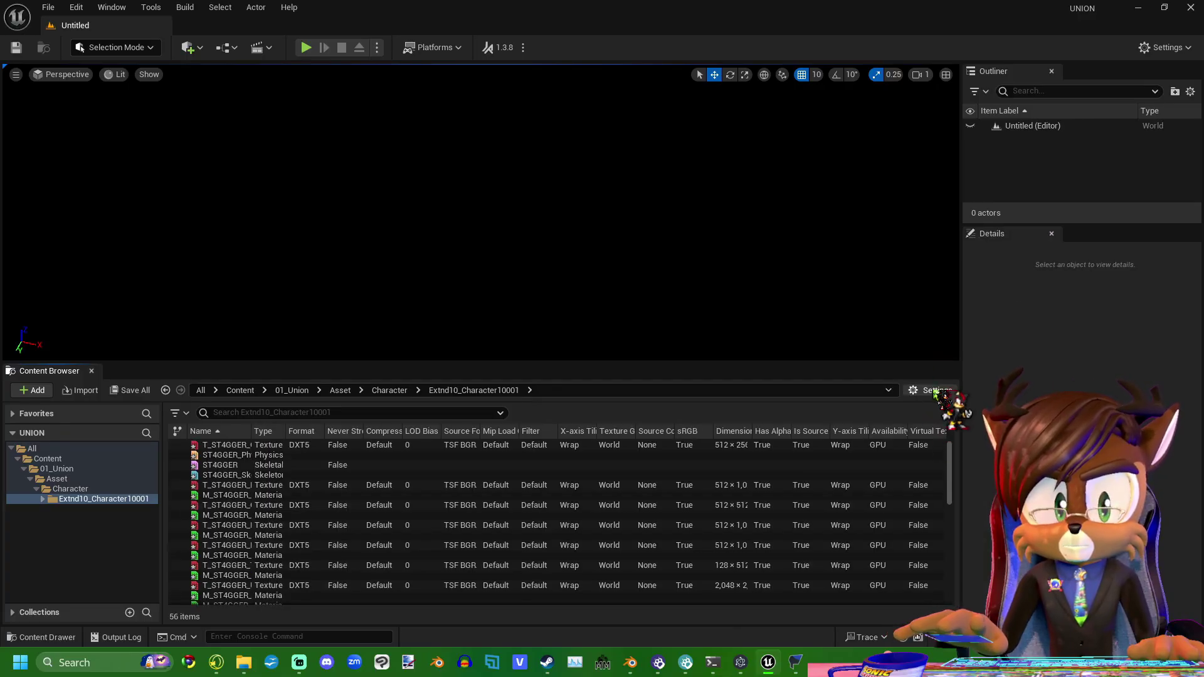
left_click(934, 391)
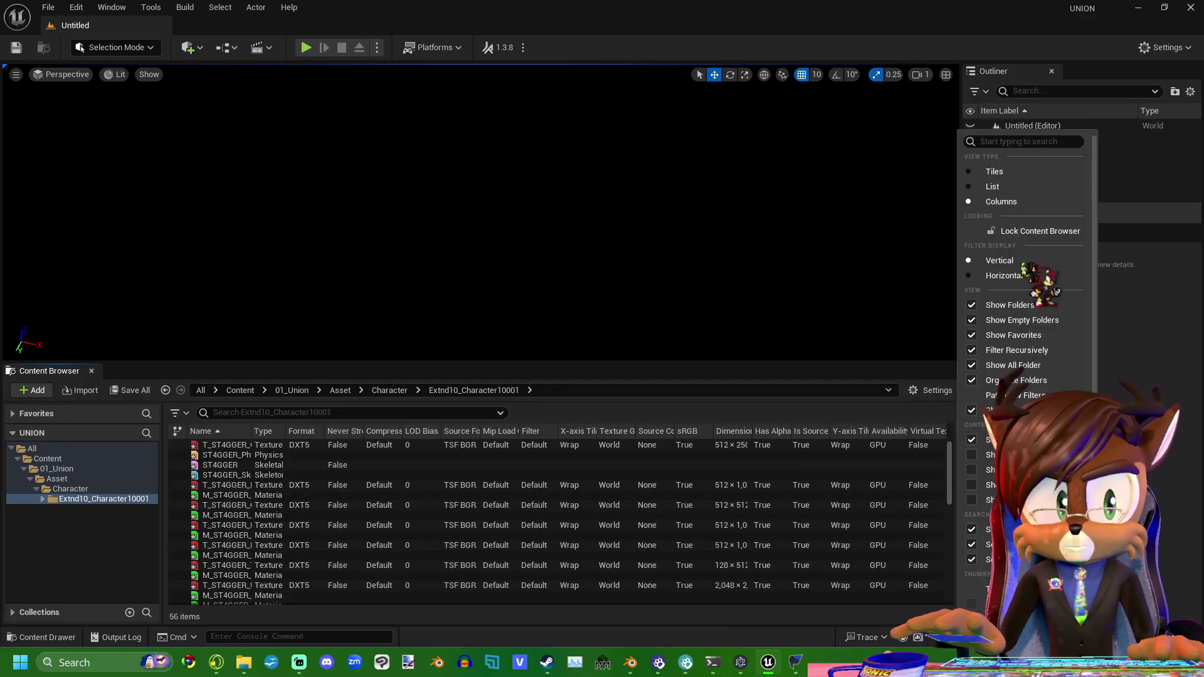
left_click(1000, 172)
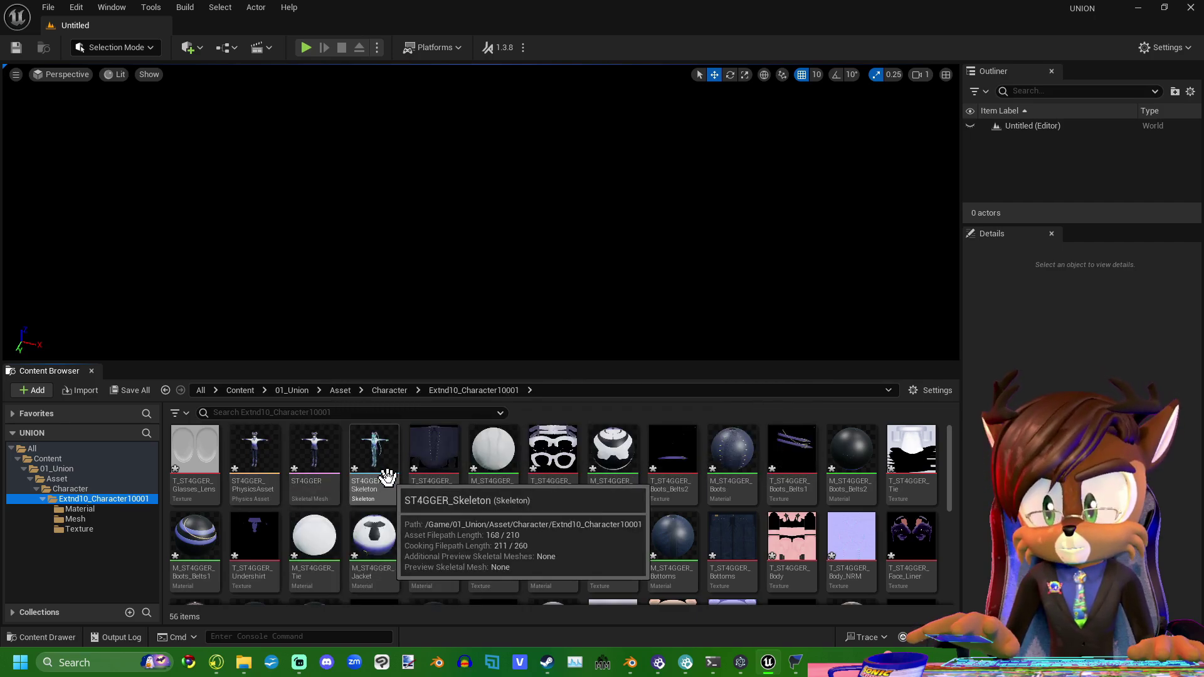
- Move the ST4GGER skeletal mesh, physics asset and skeleton into the Mesh folder
left_click(252, 452)
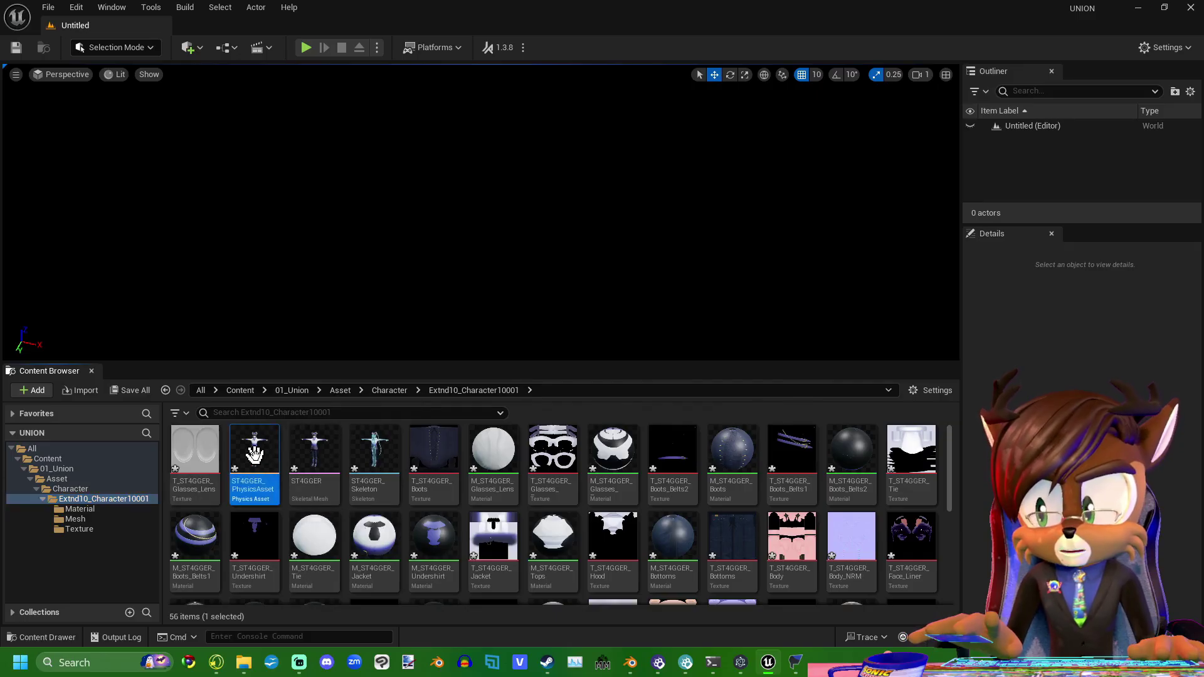
left_click(377, 450, "shift")
left_click_drag(374, 450, 87, 518)
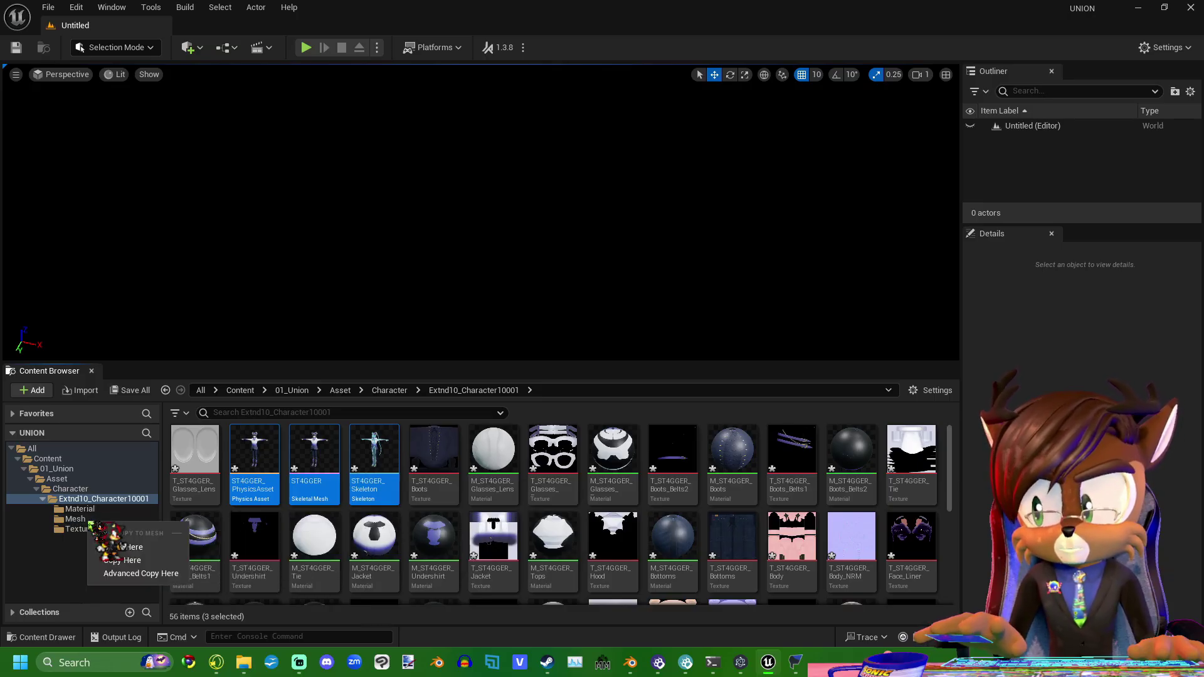
left_click(138, 549)
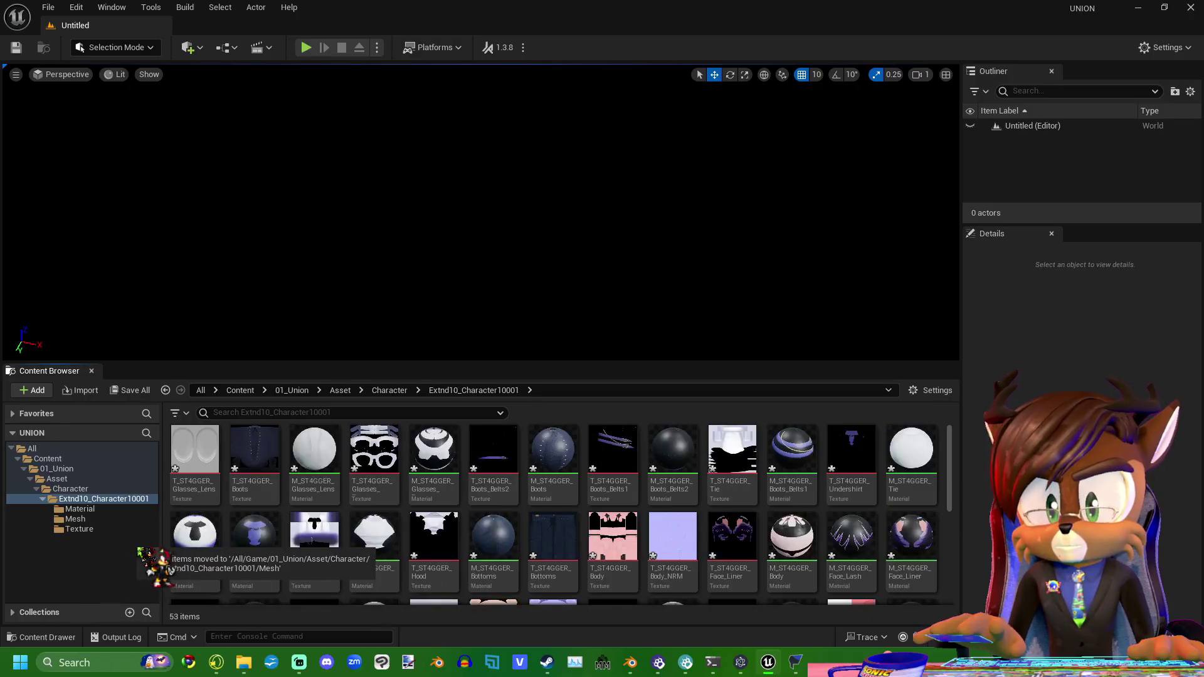
- Move all the materials from M_ST4GGER_Antlers through M_ST4GGER_Undershirt into the Material folder
left_click(390, 453)
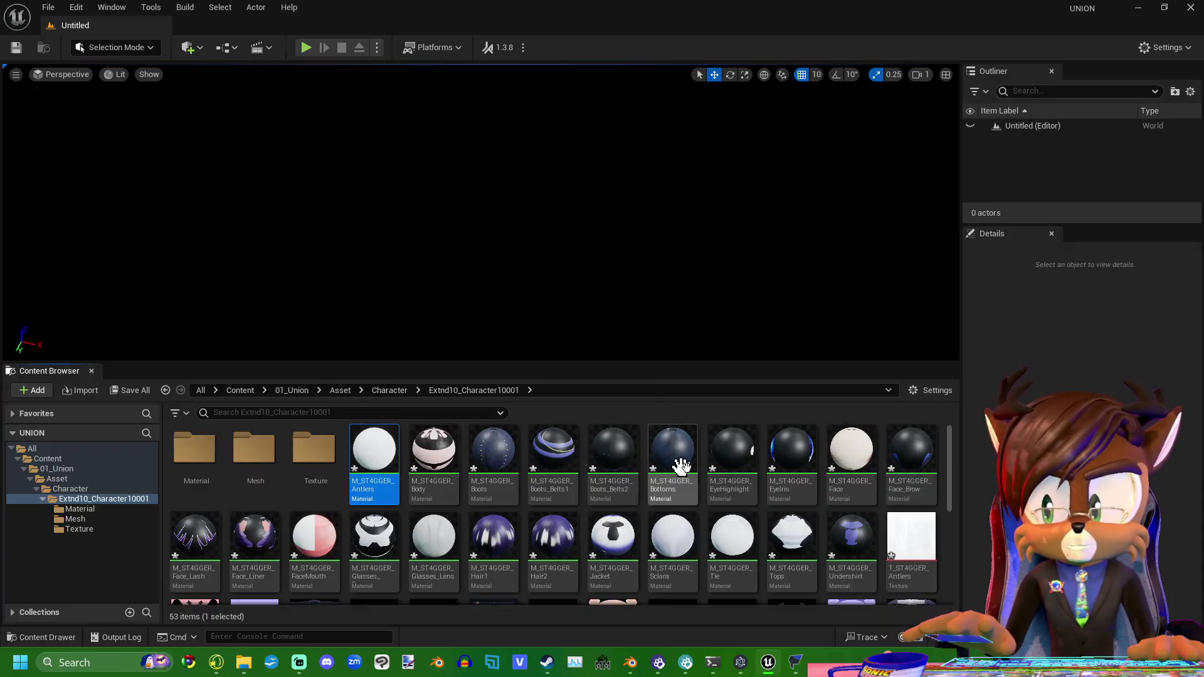
left_click(857, 546, "shift")
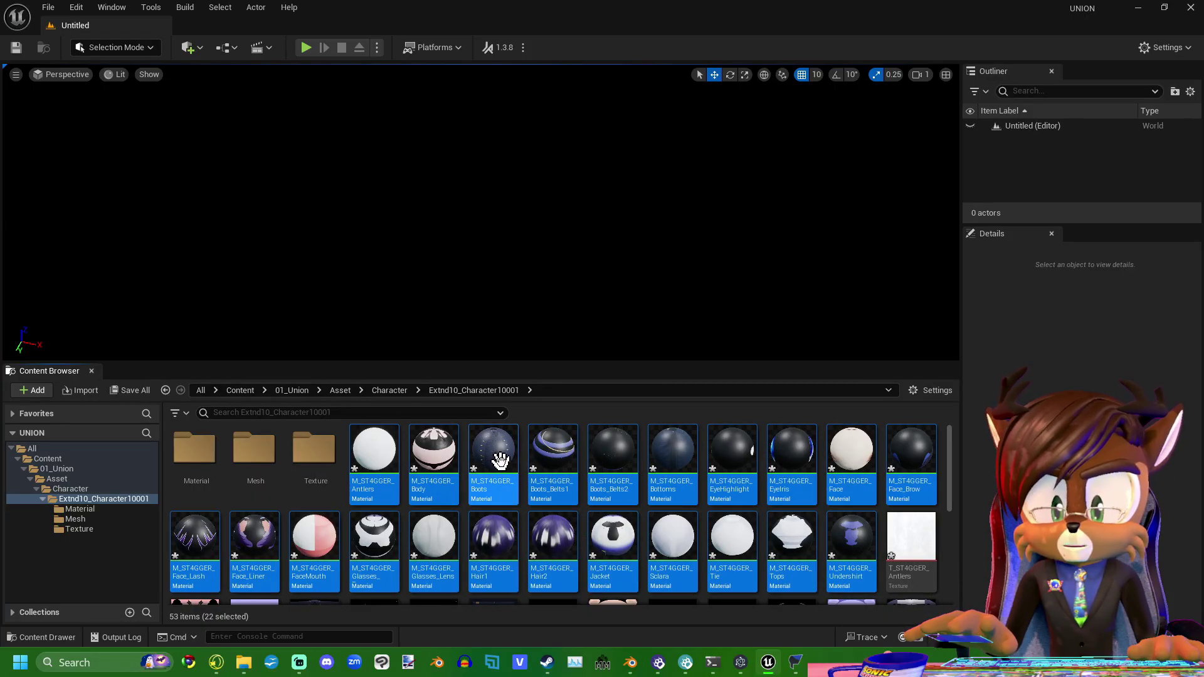
left_click_drag(500, 456, 96, 511)
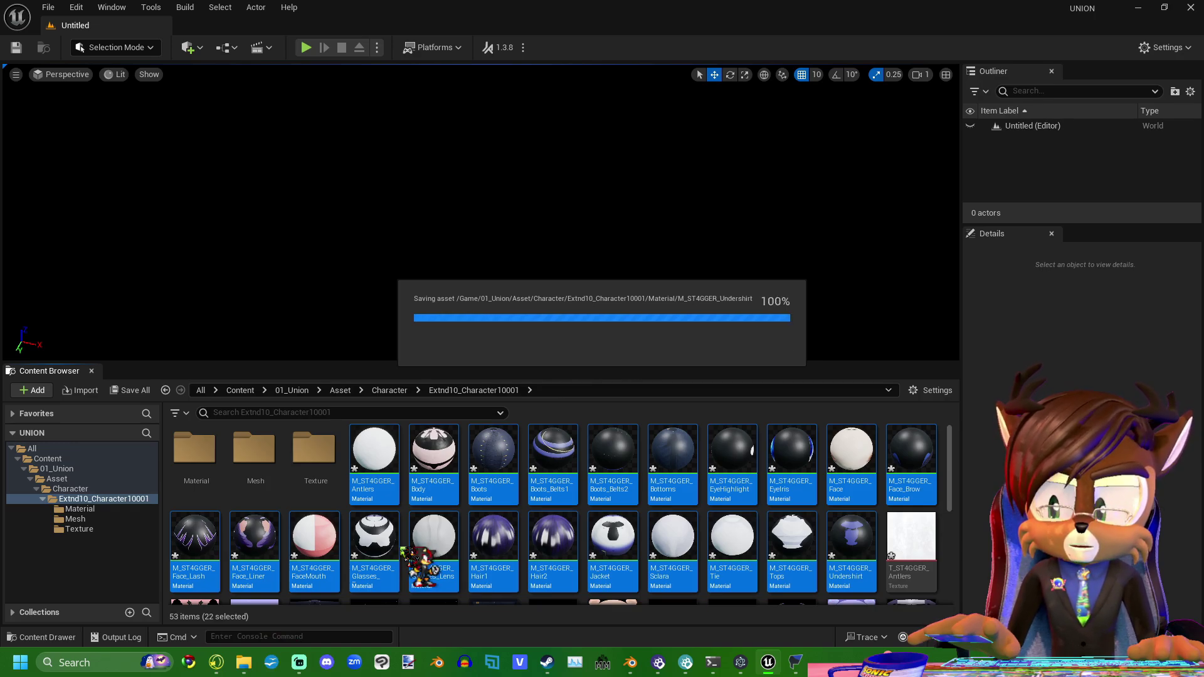
- Switch to Blender and quit it, and close the File Explorer window showing the ST4GGER in SRC folder
mouse_move(632, 666)
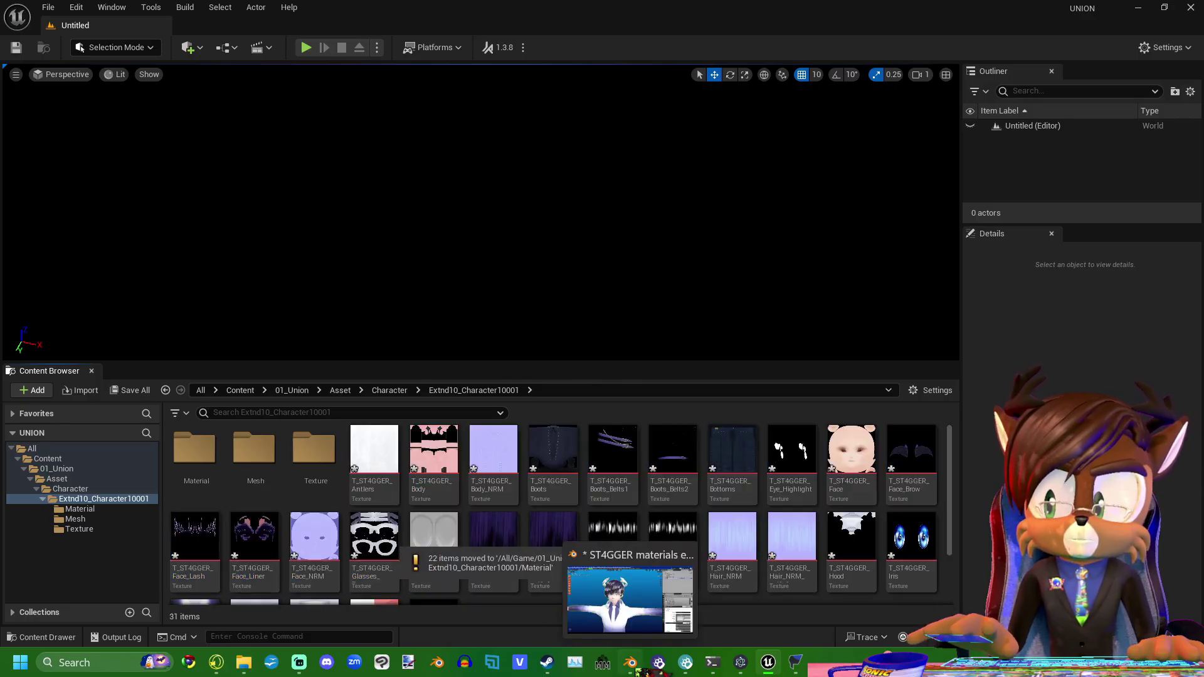
left_click(634, 669)
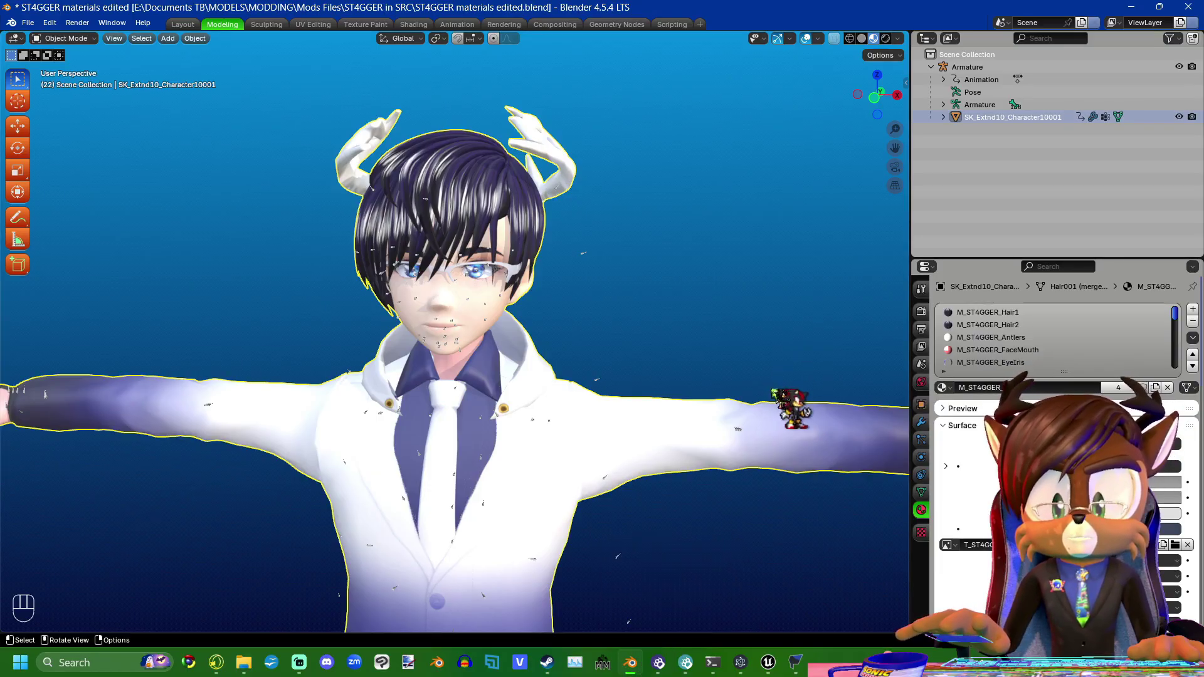
key("ctrl+q")
left_click(538, 351)
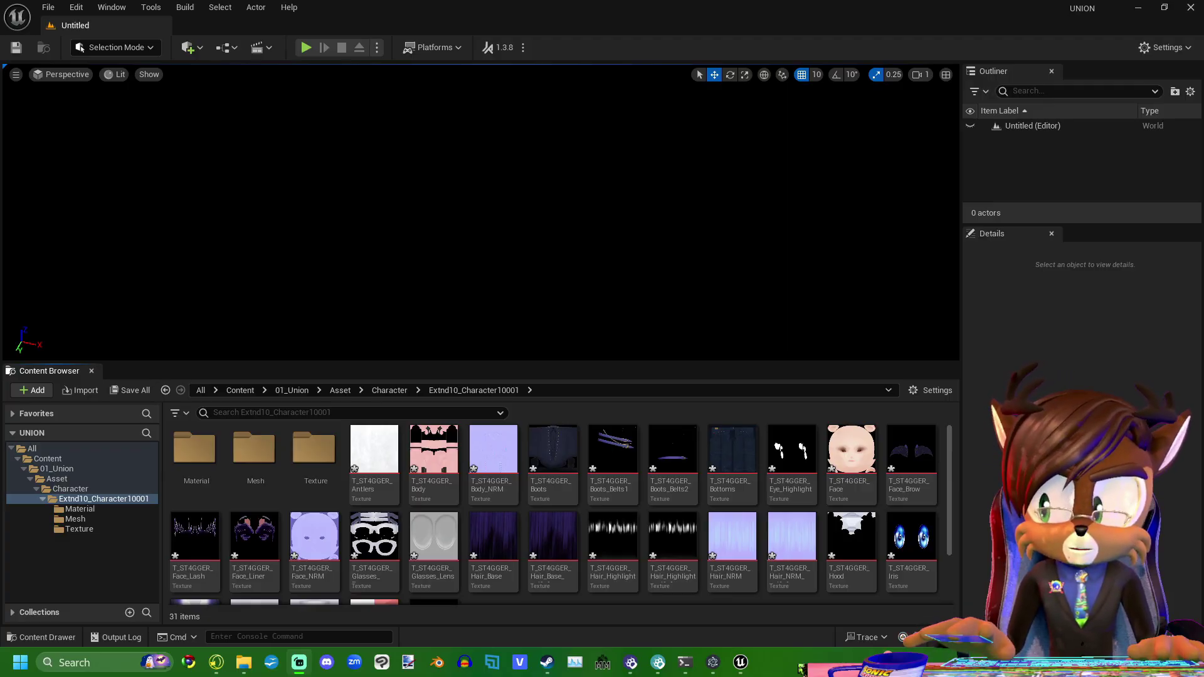
left_click(244, 662)
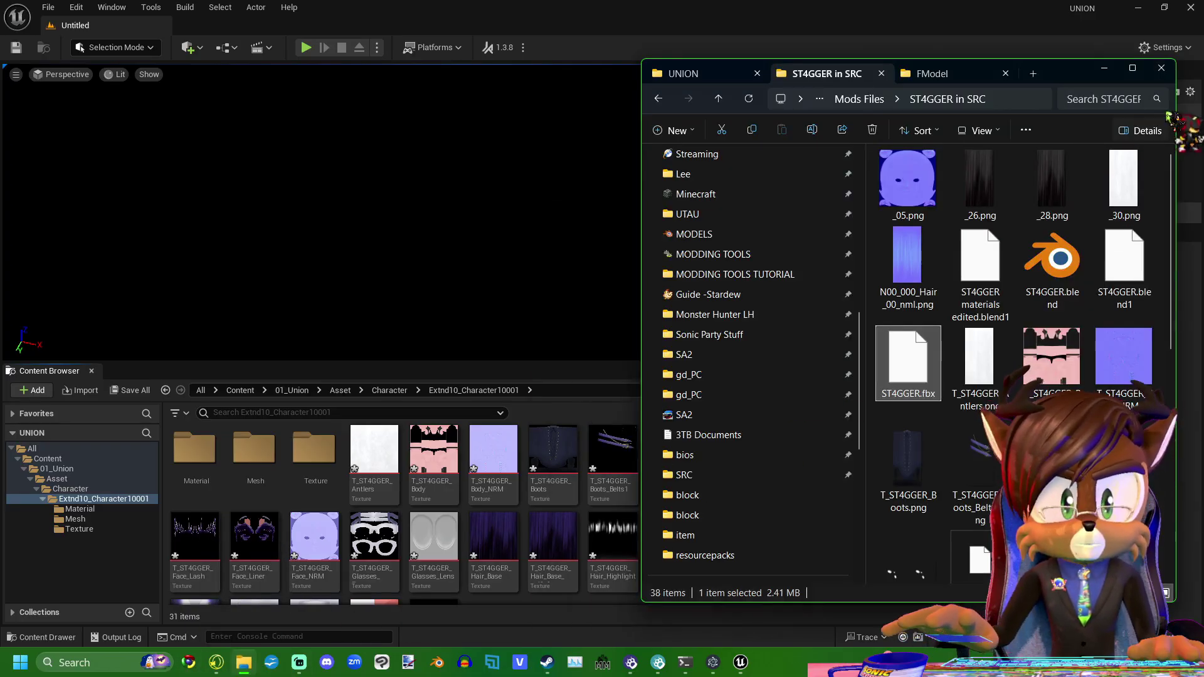
left_click(1161, 67)
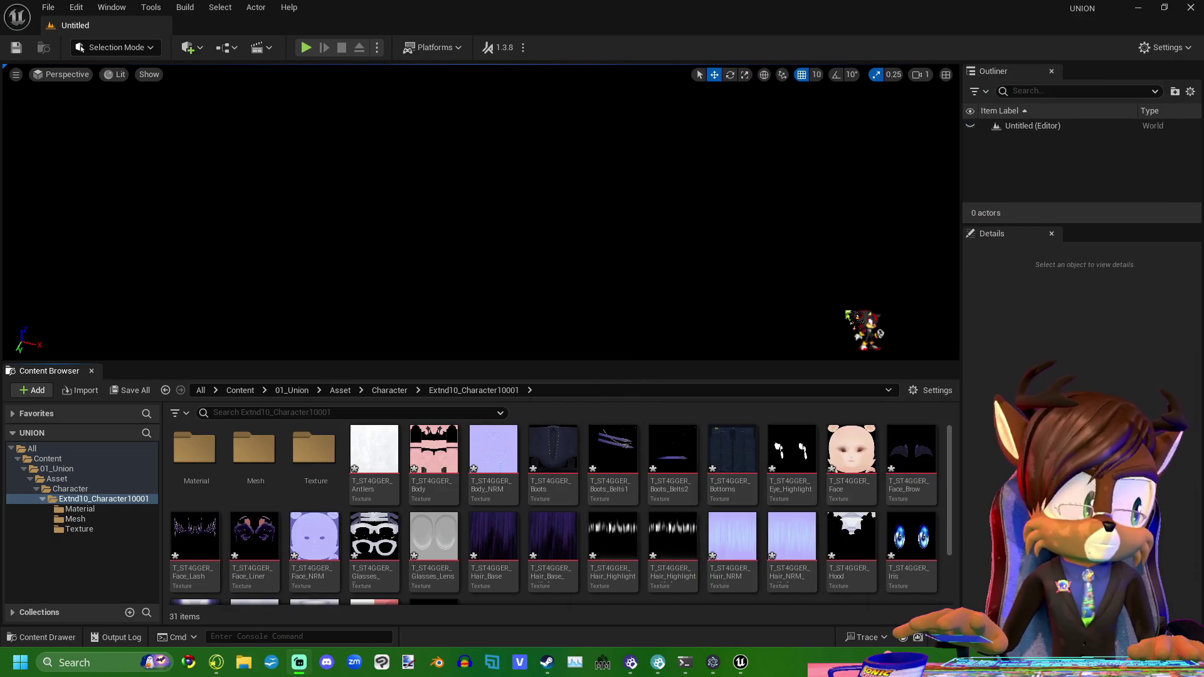
- Move all the remaining T_ST4GGER textures into the Texture folder
scroll(470, 521, "down", 2)
scroll(483, 549, "up", 1)
left_click(376, 483)
key("ctrl+a")
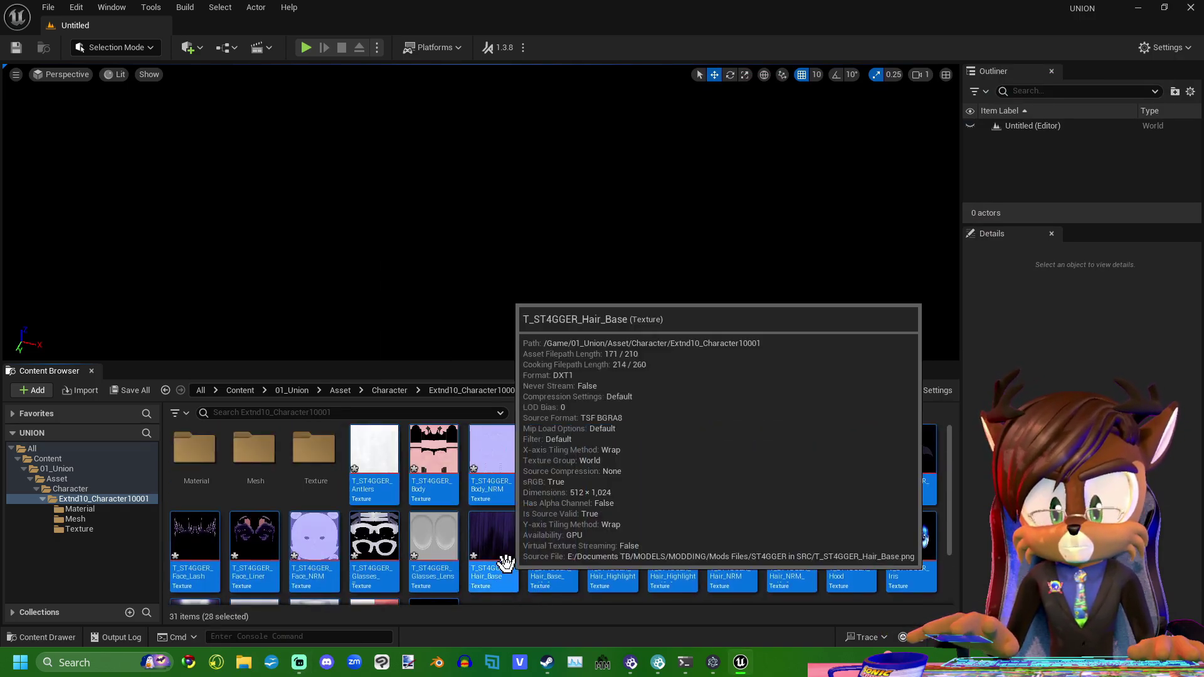
left_click_drag(493, 537, 318, 462)
left_click(362, 483)
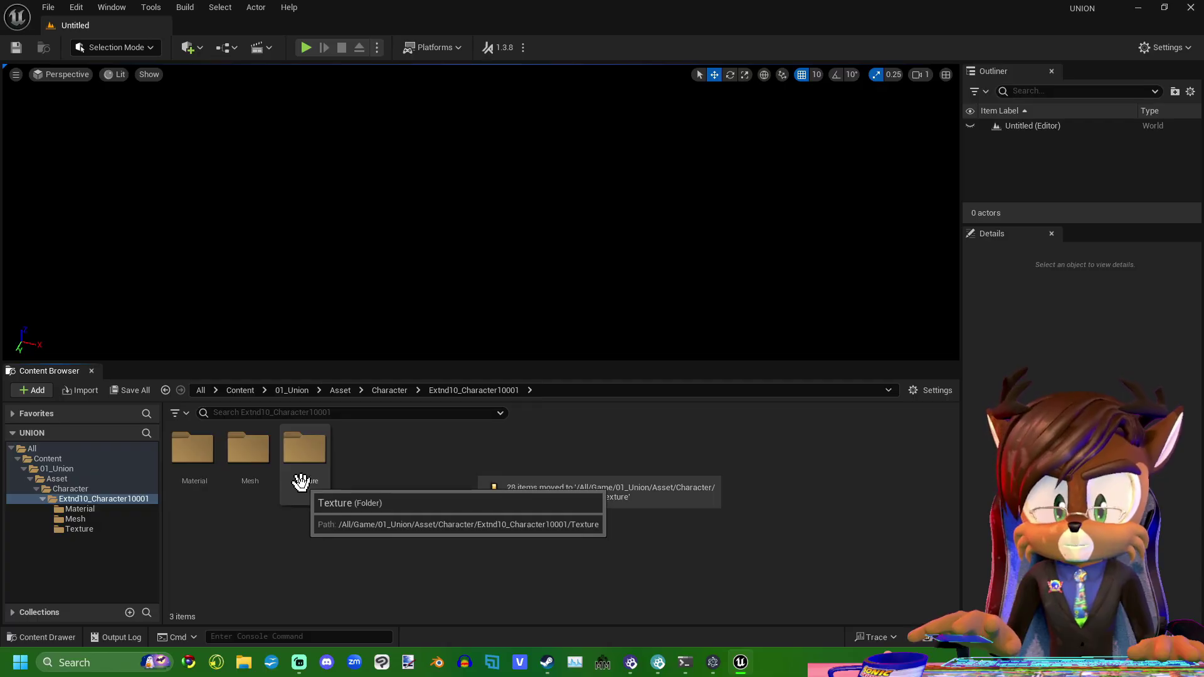
- Check the contents of the Texture, Material and Mesh folders inside Extnd10_Character10001
double_click(256, 464)
left_click(88, 529)
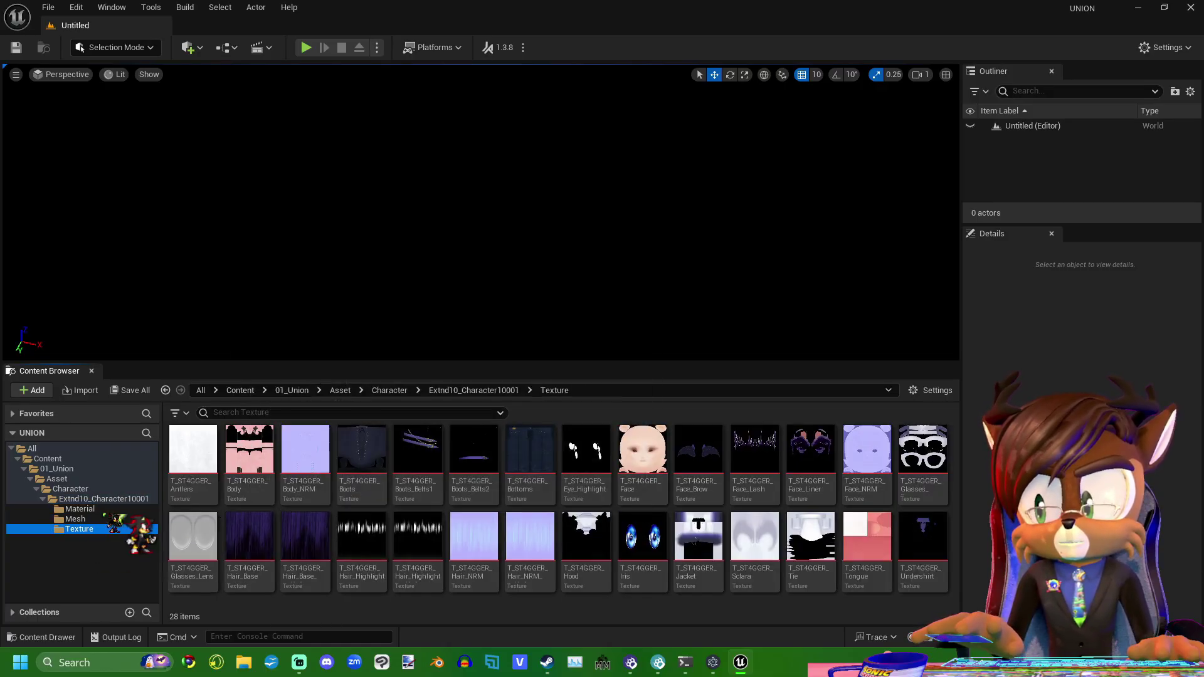
left_click(94, 509)
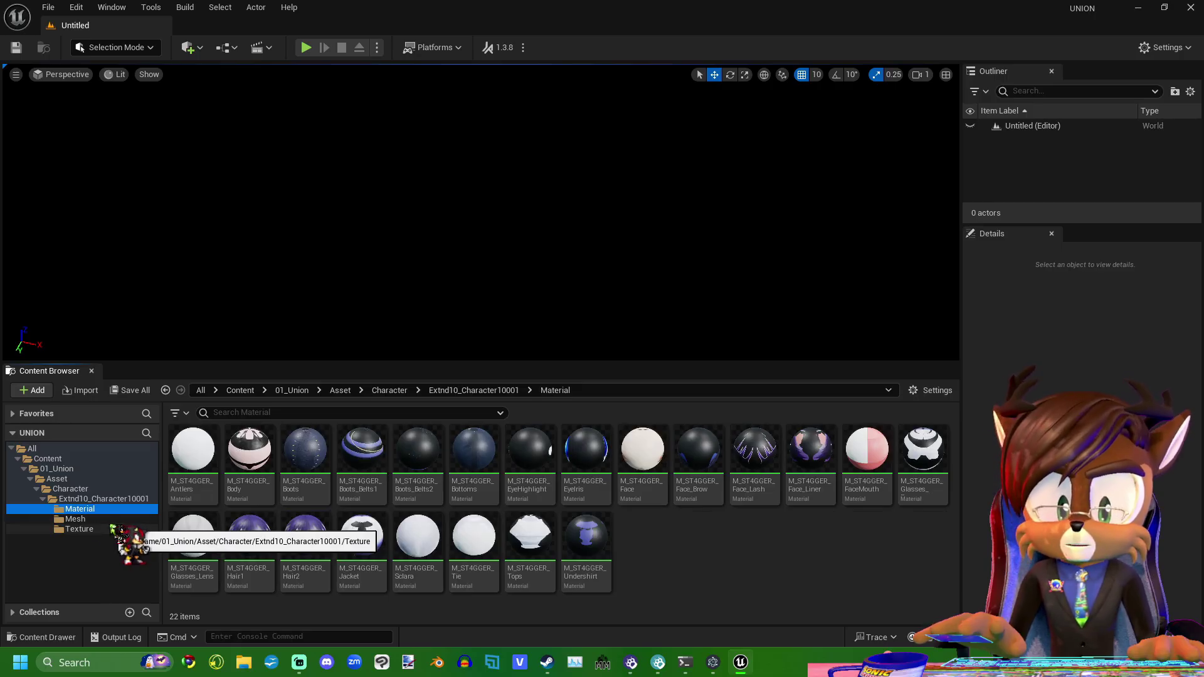
left_click(94, 519)
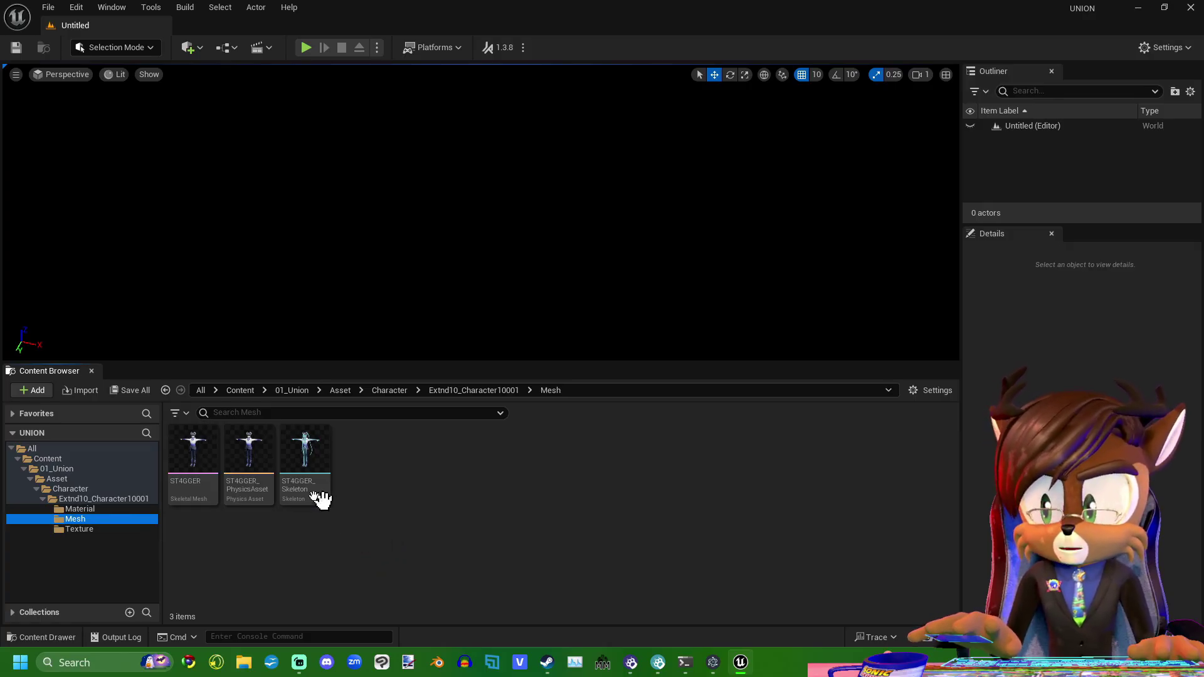
- Open the ST4GGER skeletal mesh in its editor and inspect the imported model in the preview
mouse_move(188, 456)
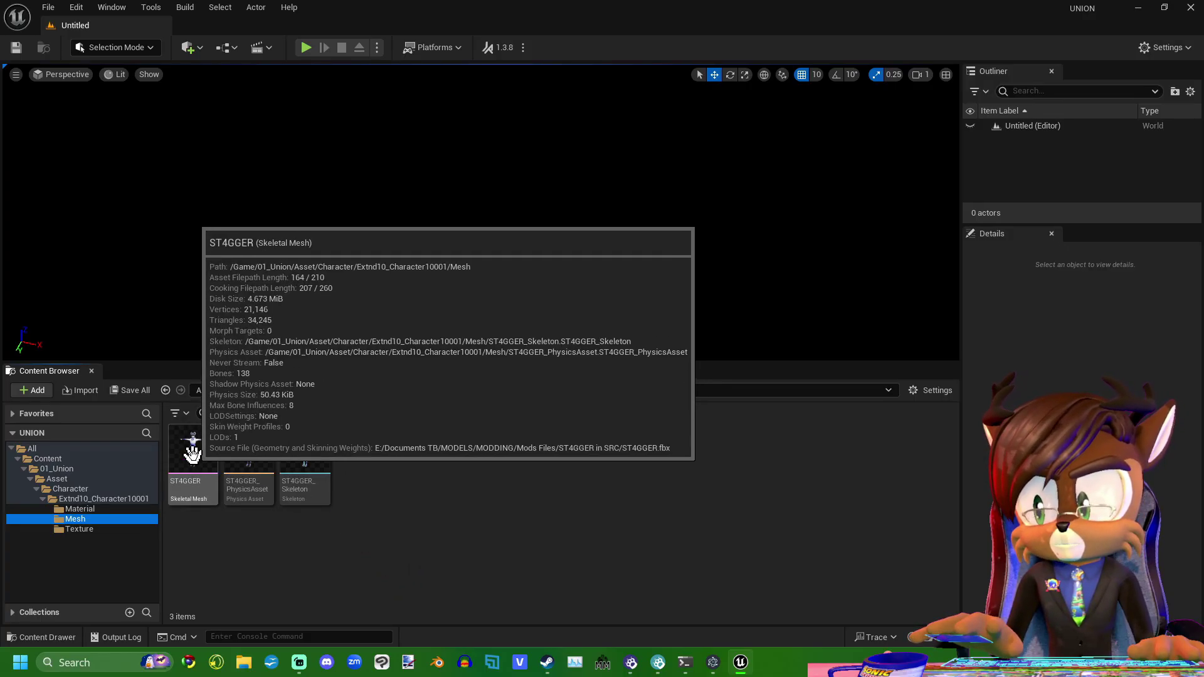
double_click(192, 453)
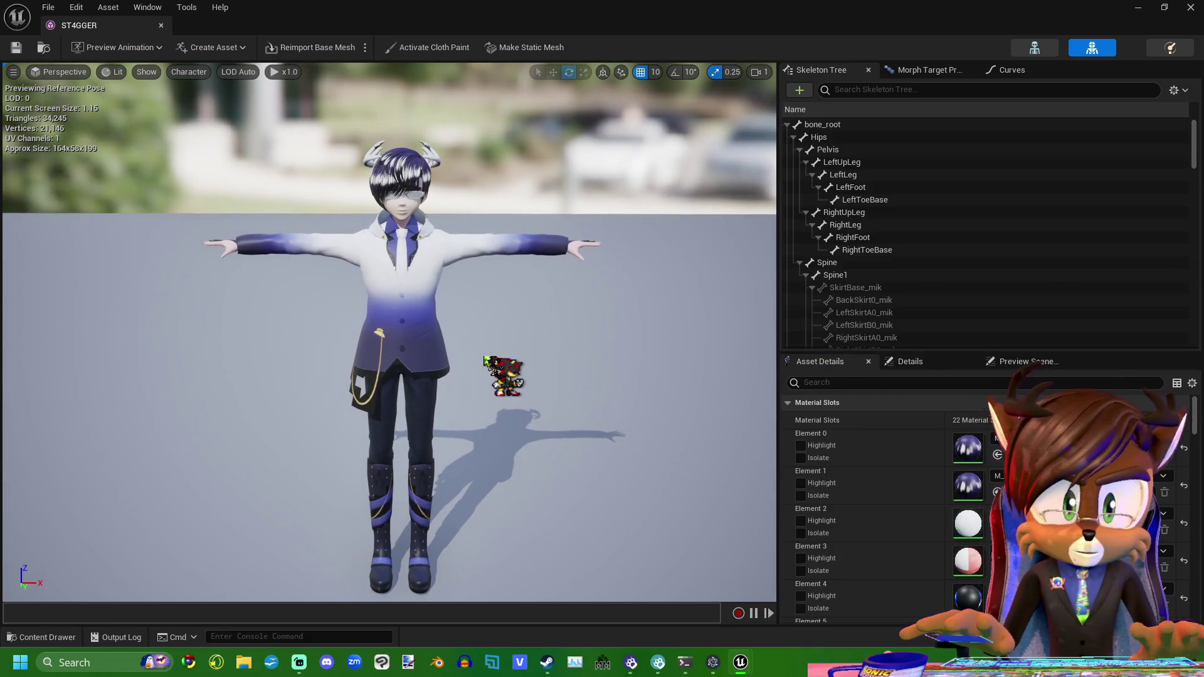
left_click_drag(485, 359, 497, 362)
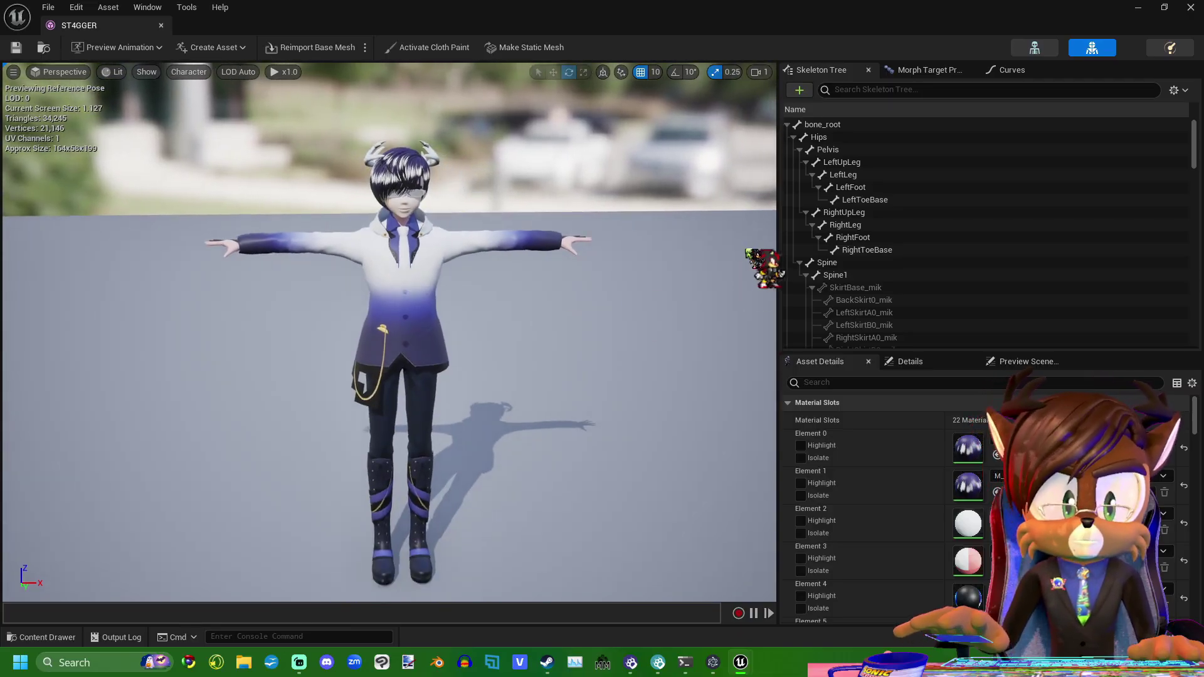
- Select bone_root in the skeleton hierarchy to examine the root bone, and close the mesh editor
left_click(889, 188)
left_click(861, 124)
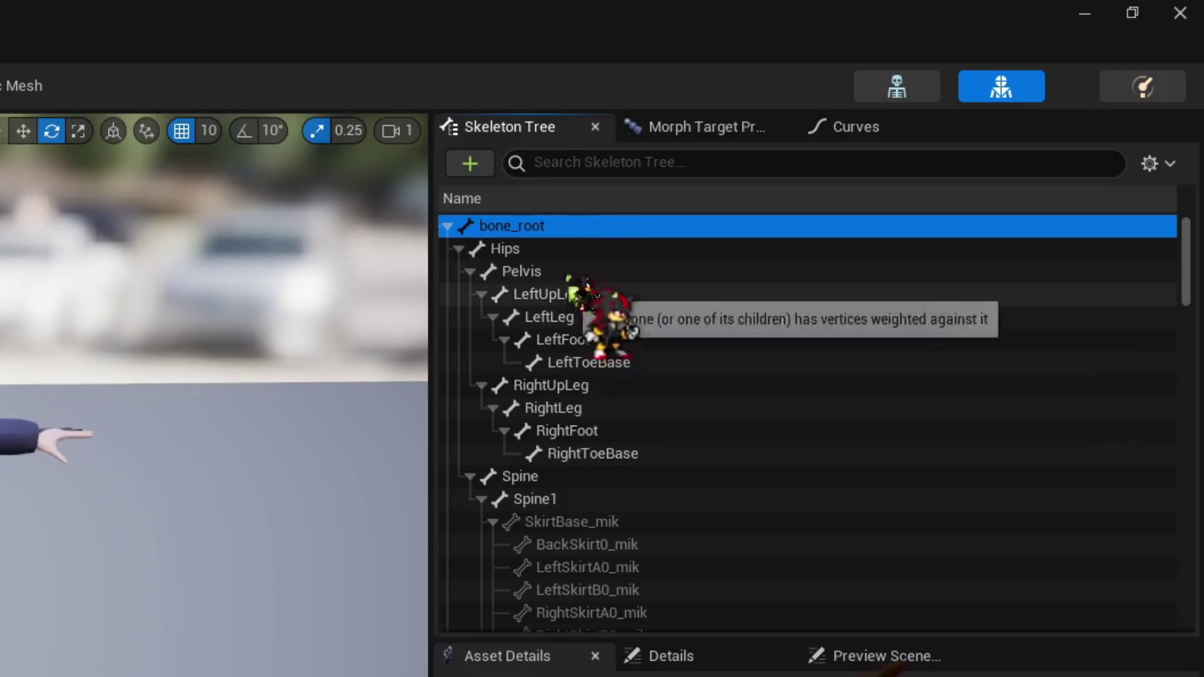
left_click(567, 250)
left_click(590, 229)
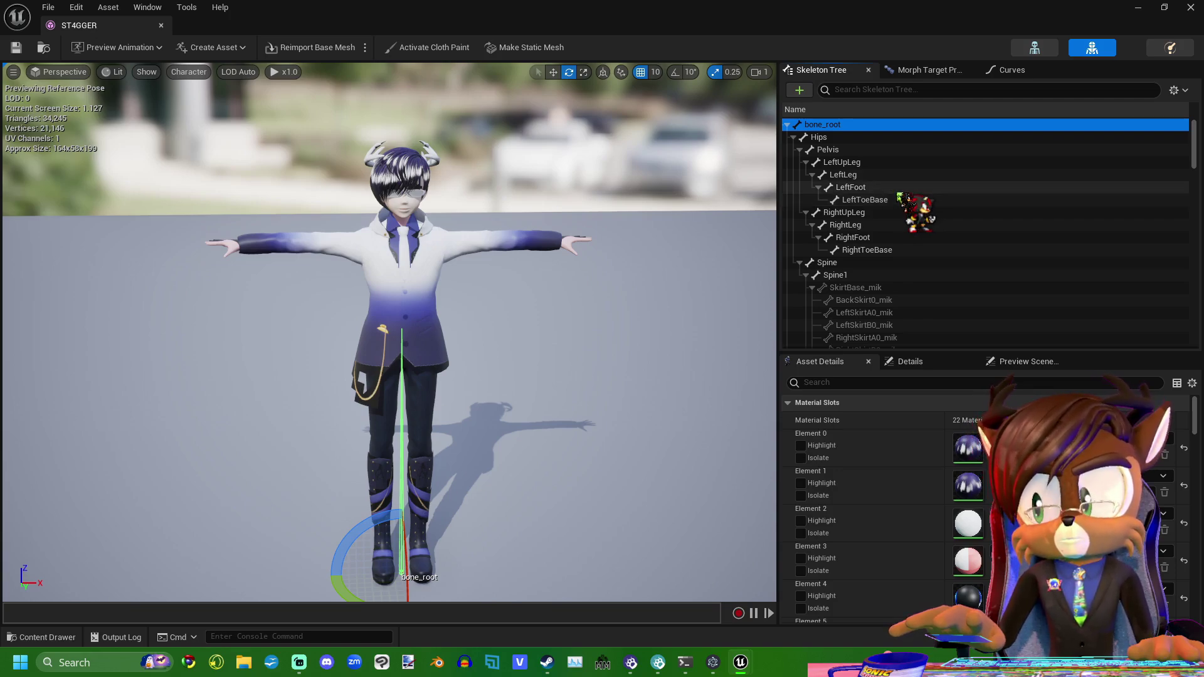
left_click(1190, 7)
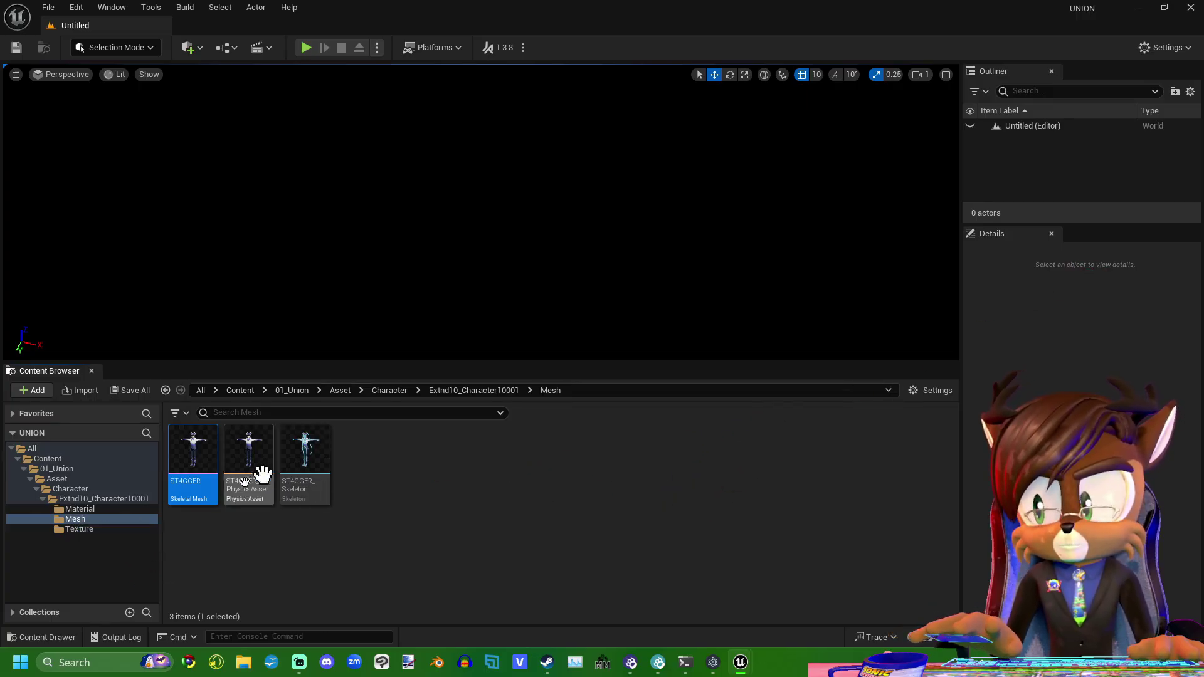
right_click(194, 489)
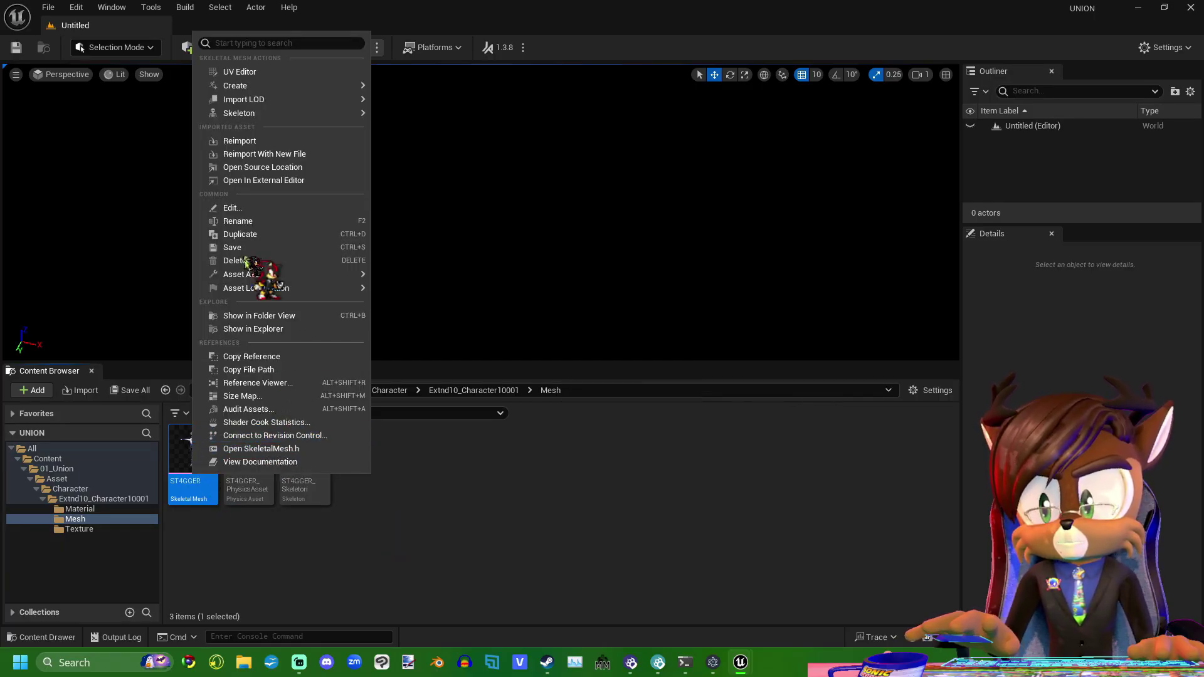
left_click(304, 156)
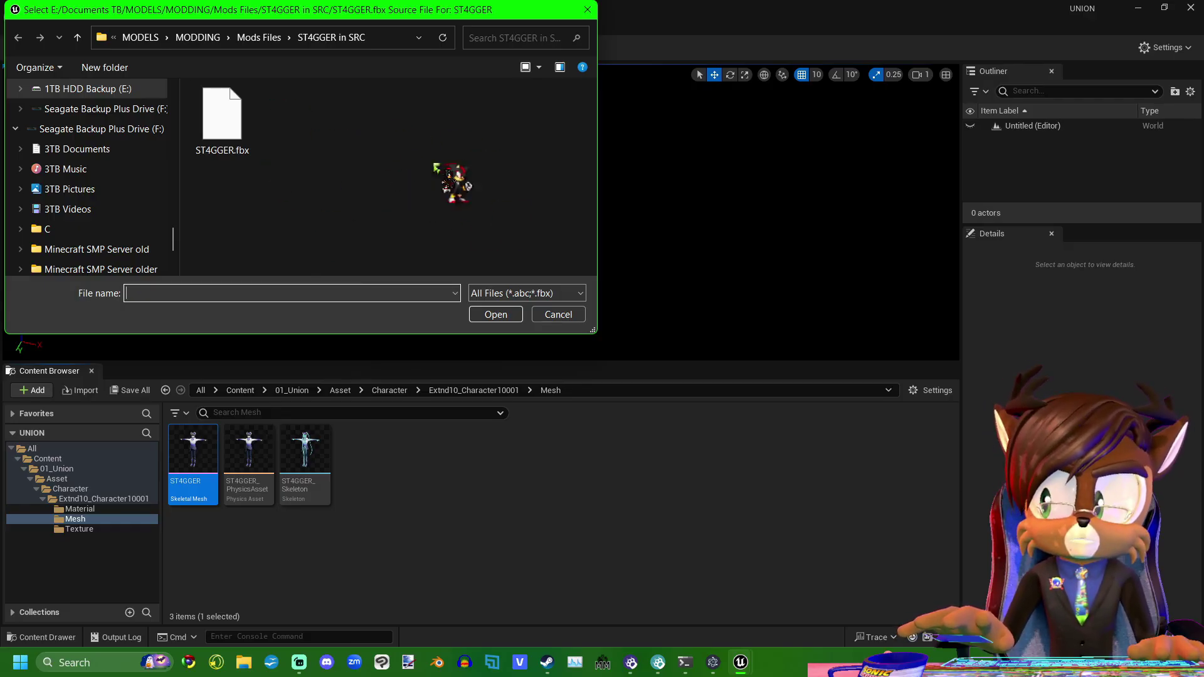
left_click(558, 314)
- Reopen the ST4GGER skeletal mesh and examine the SkirtBase_mik bone and its child skirt bones
double_click(204, 454)
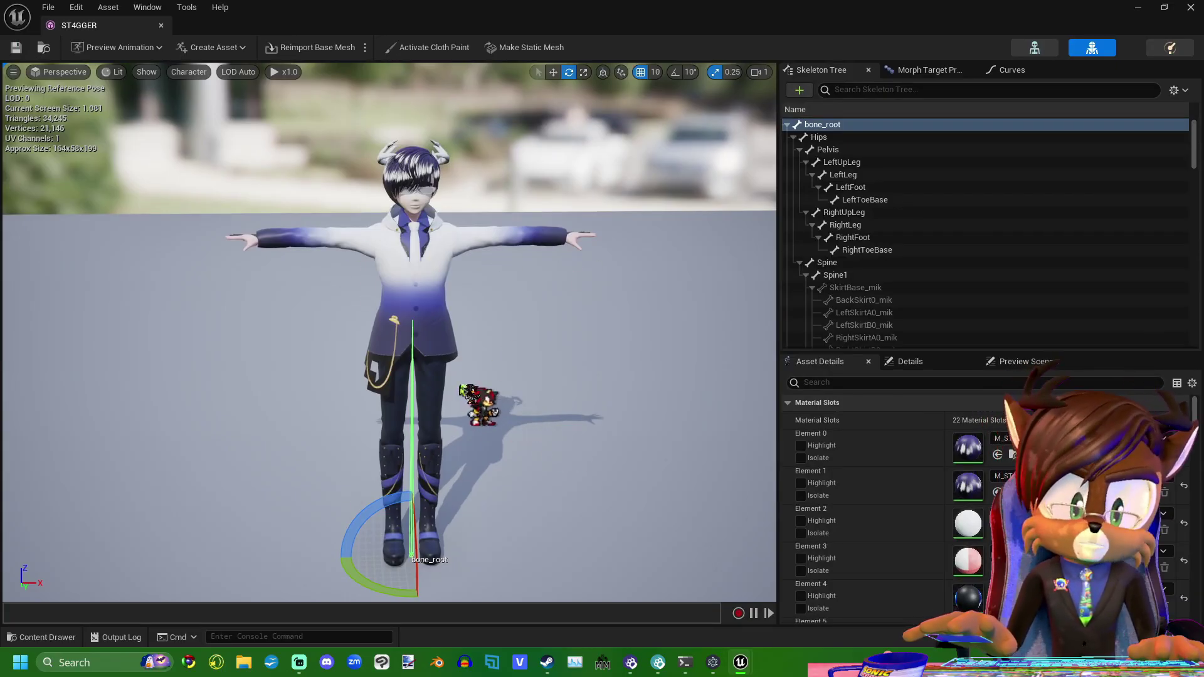
scroll(890, 238, "down", 3)
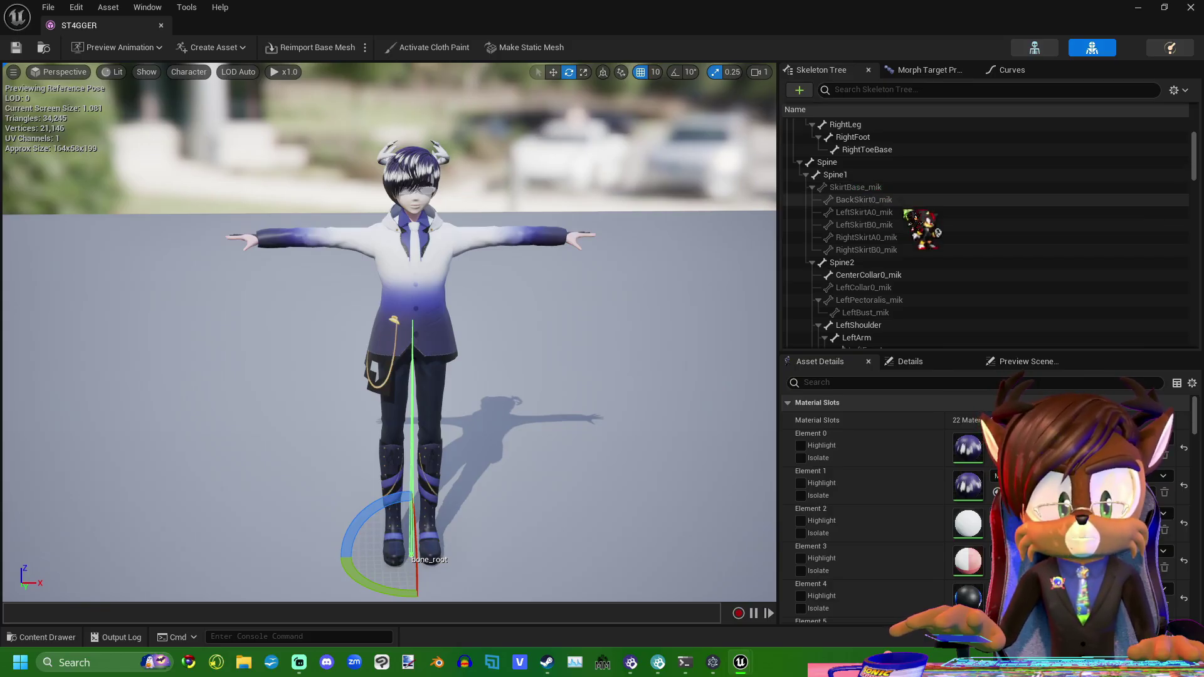
left_click(890, 187)
left_click(901, 200)
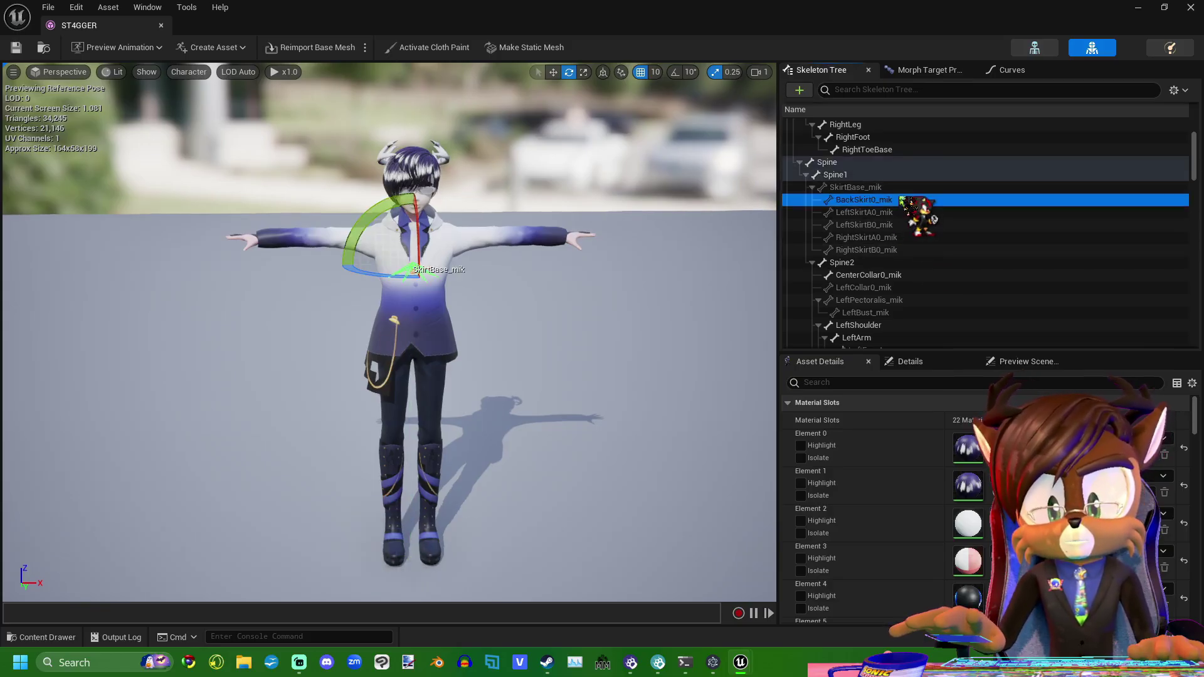
left_click(899, 213)
left_click(901, 237)
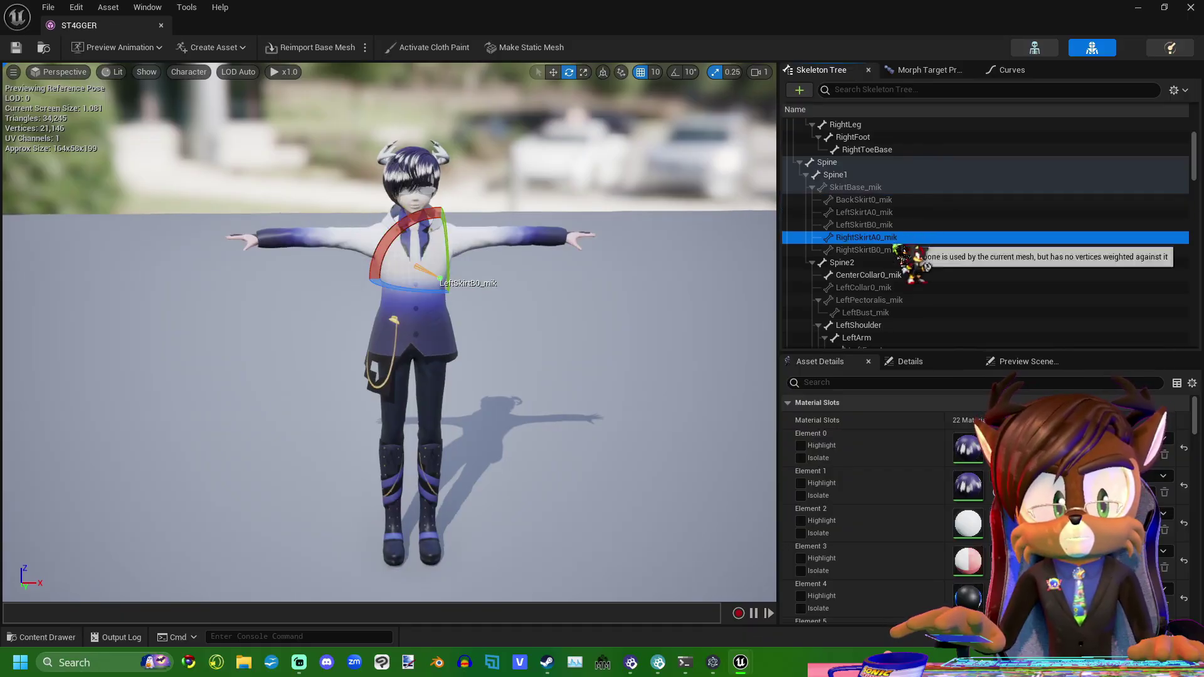
left_click(898, 250)
scroll(895, 245, "down", 1)
scroll(892, 225, "up", 1)
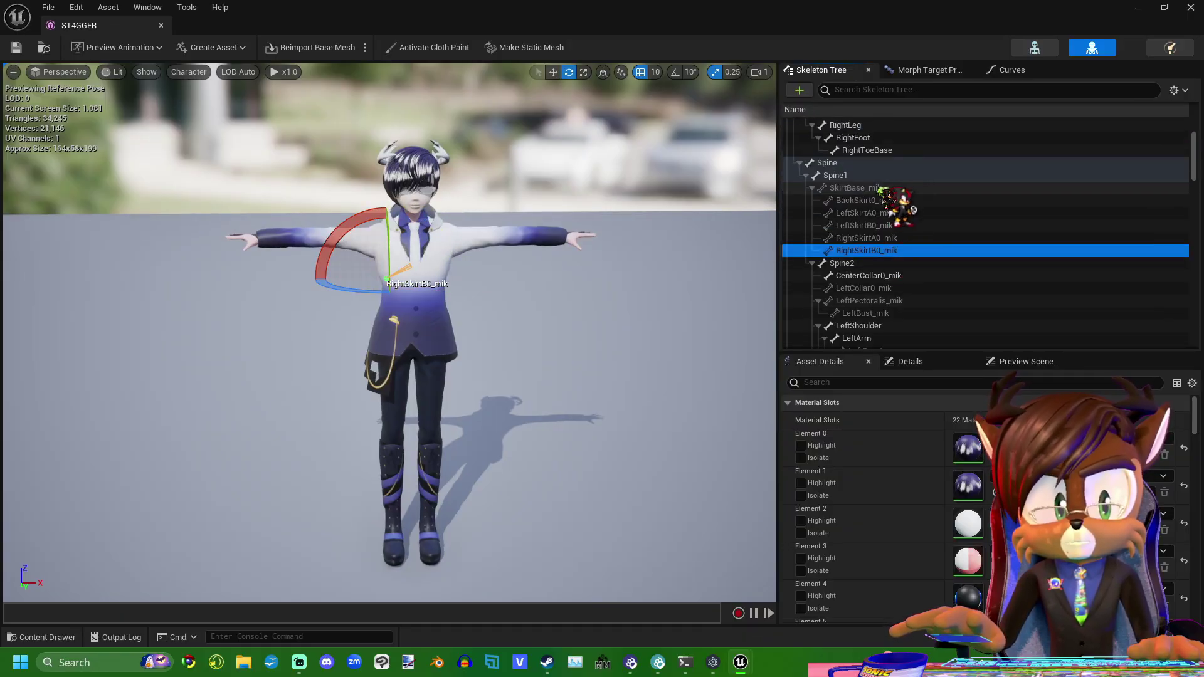
left_click(903, 214)
scroll(910, 270, "down", 1)
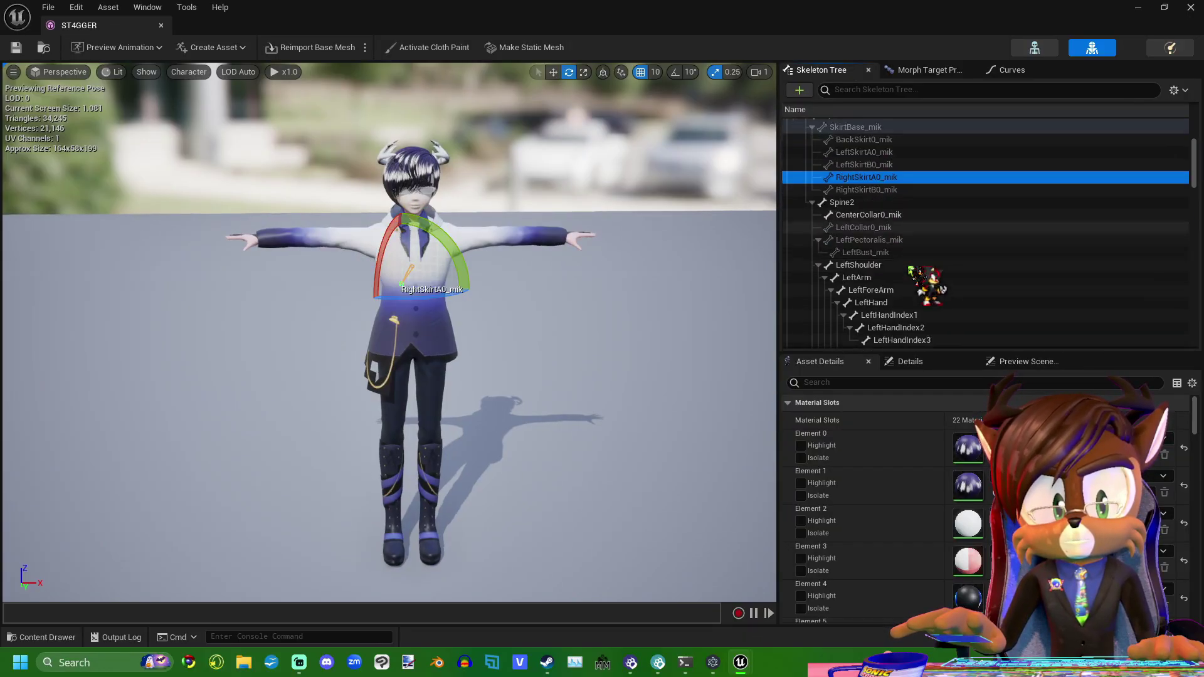
- Examine the left collar, bust and hand bones in the skeleton hierarchy
left_click(909, 227)
left_click(904, 252)
scroll(904, 250, "down", 2)
scroll(903, 250, "down", 2)
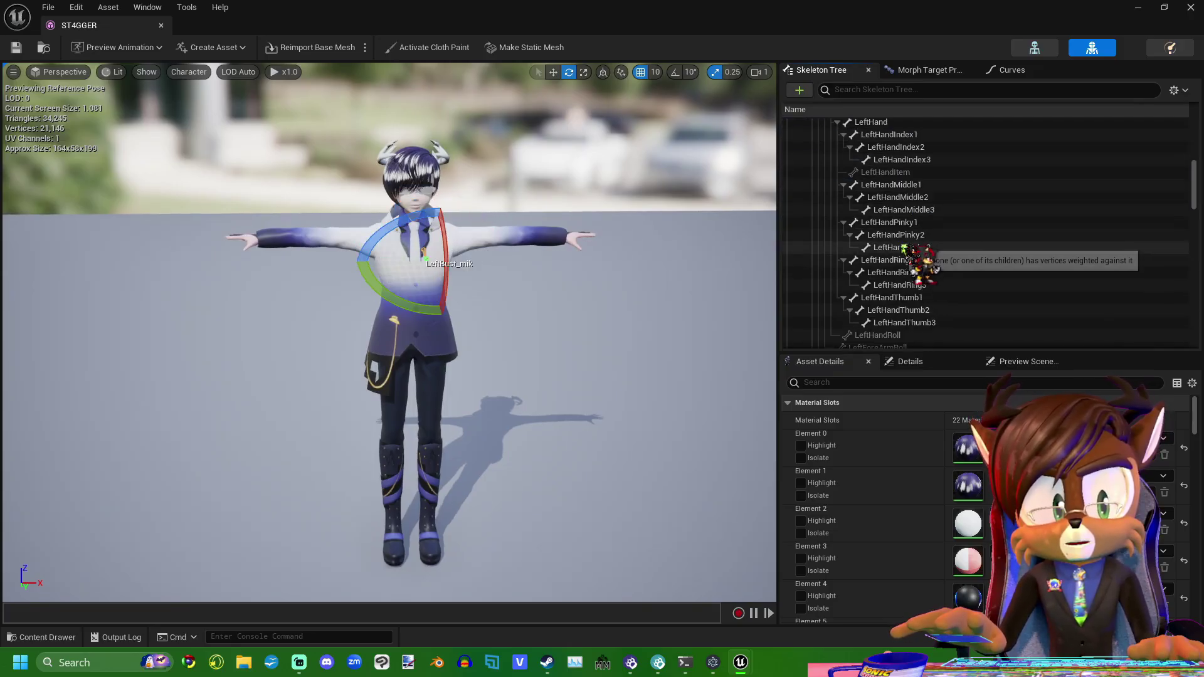
scroll(900, 259, "up", 6)
scroll(898, 266, "up", 3)
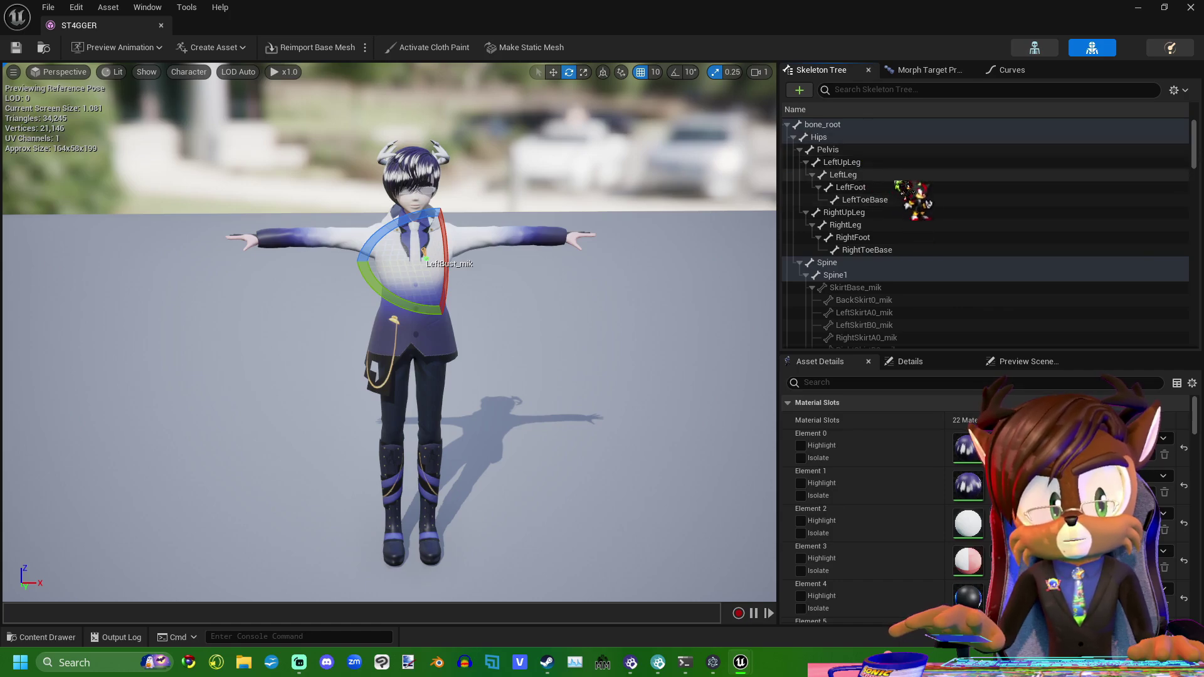
- Examine the hair, eyelid and cheek bones under the Head bone
scroll(906, 188, "down", 12)
scroll(932, 244, "down", 12)
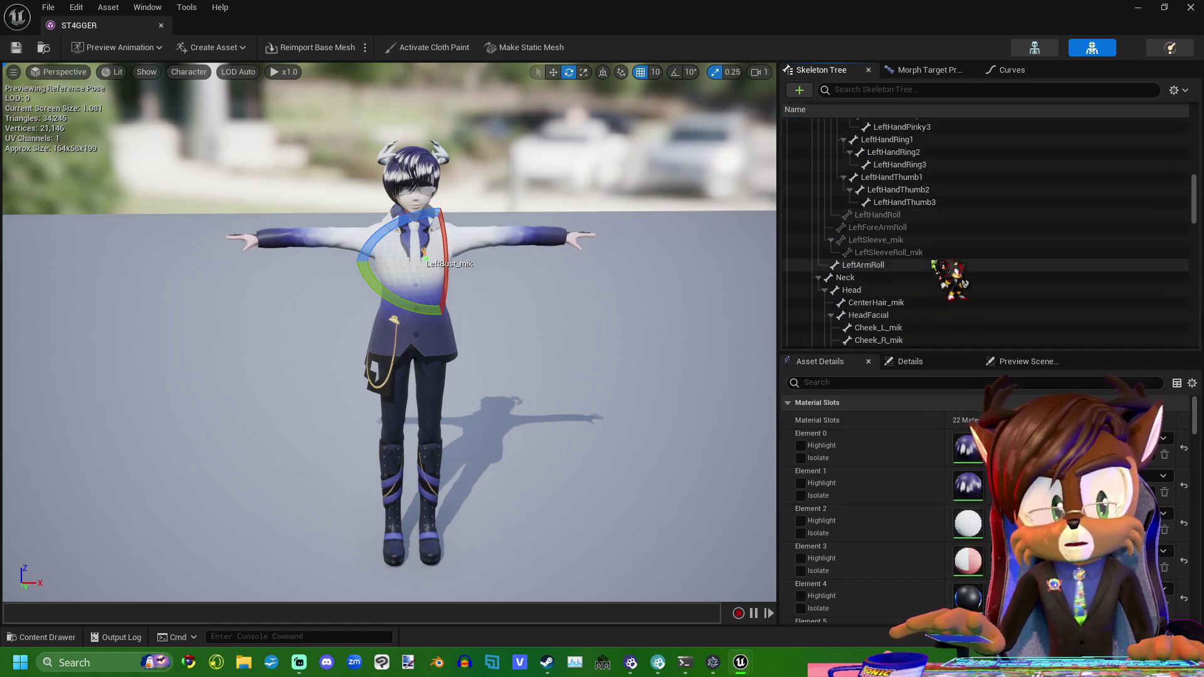
scroll(930, 249, "up", 6)
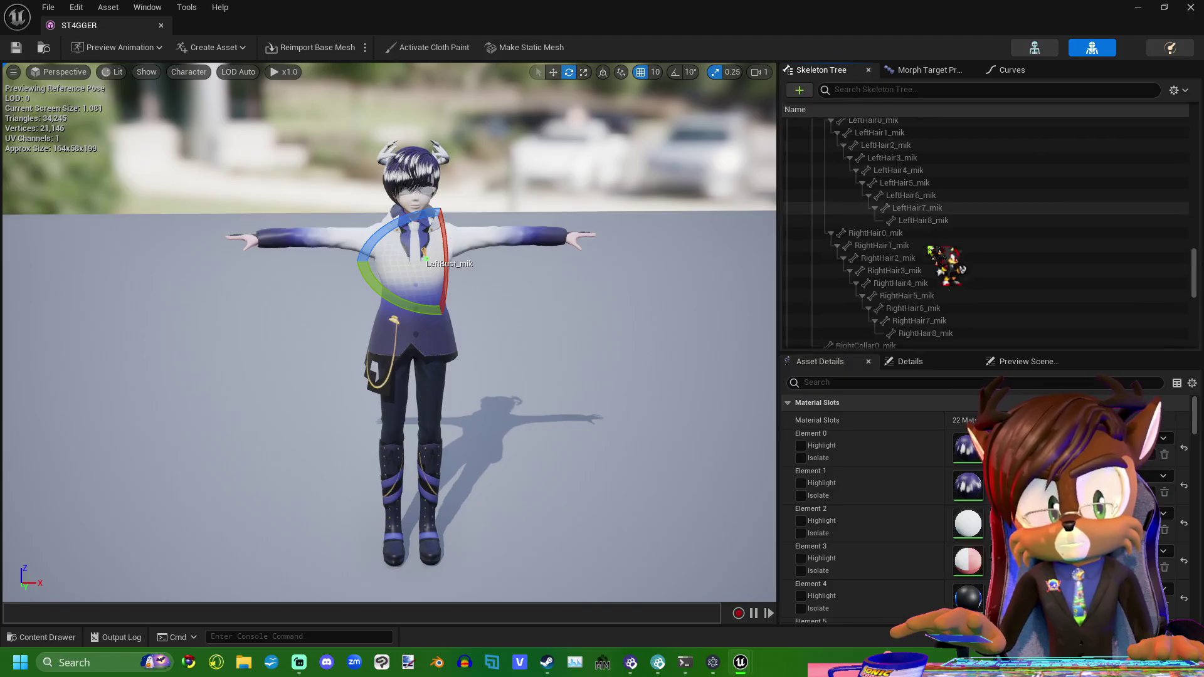
scroll(931, 246, "up", 2)
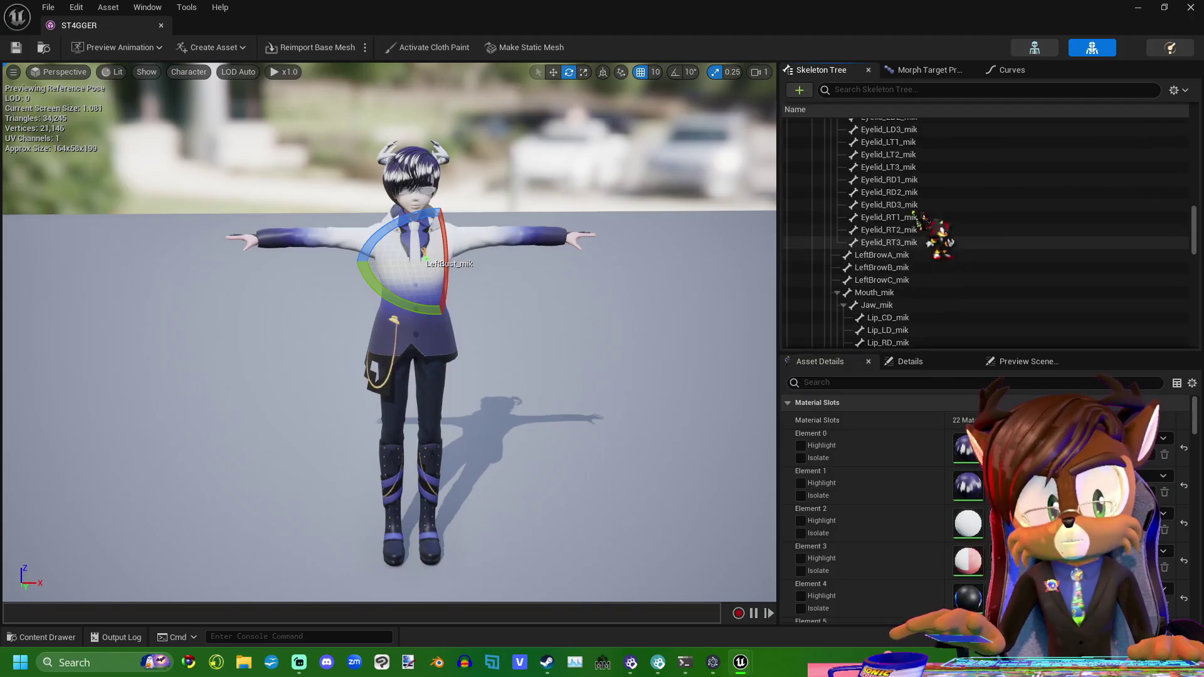
left_click(922, 182)
scroll(933, 264, "up", 5)
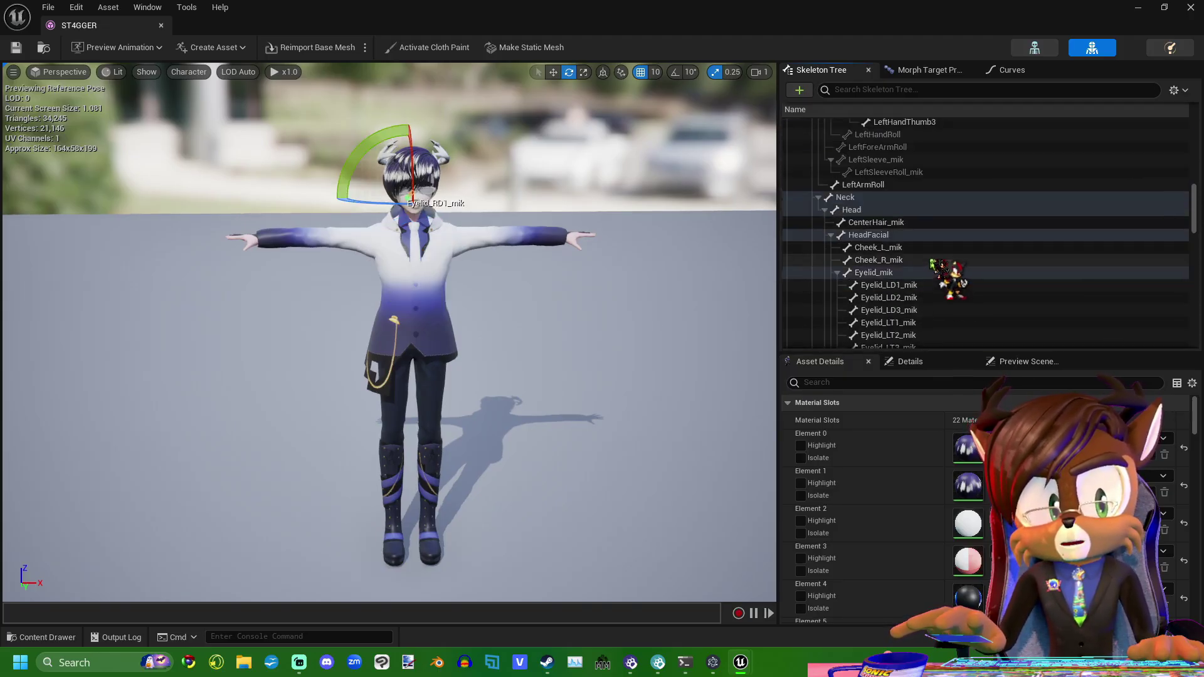
left_click(926, 246)
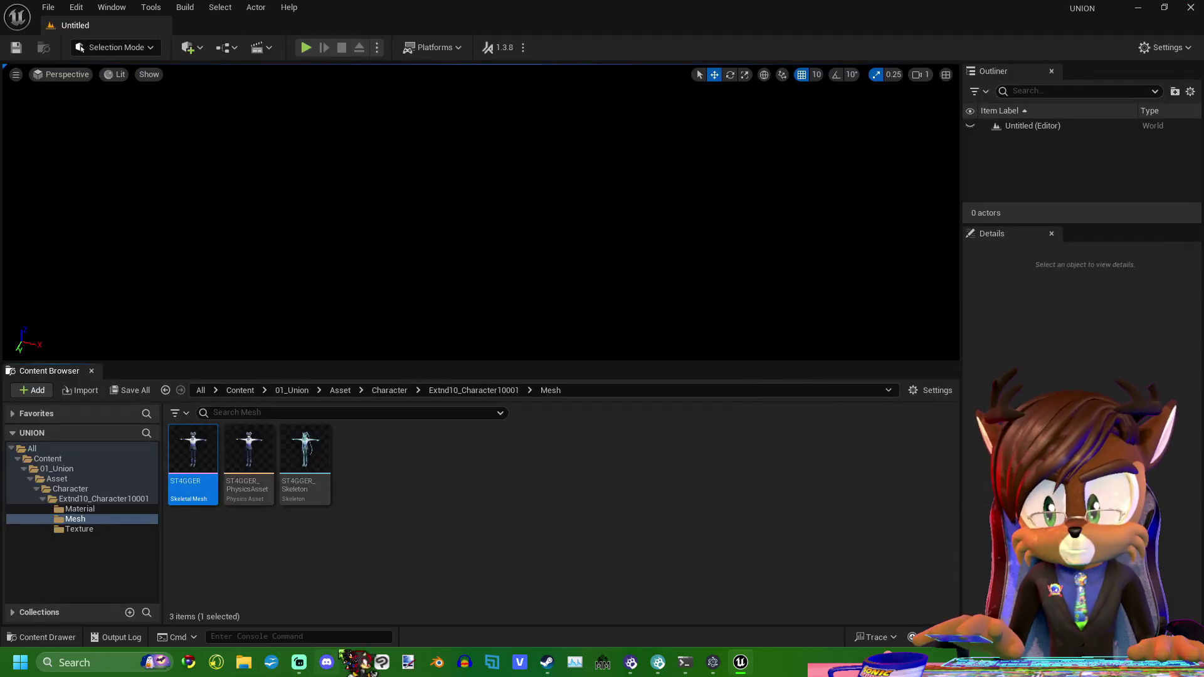
mouse_move(202, 484)
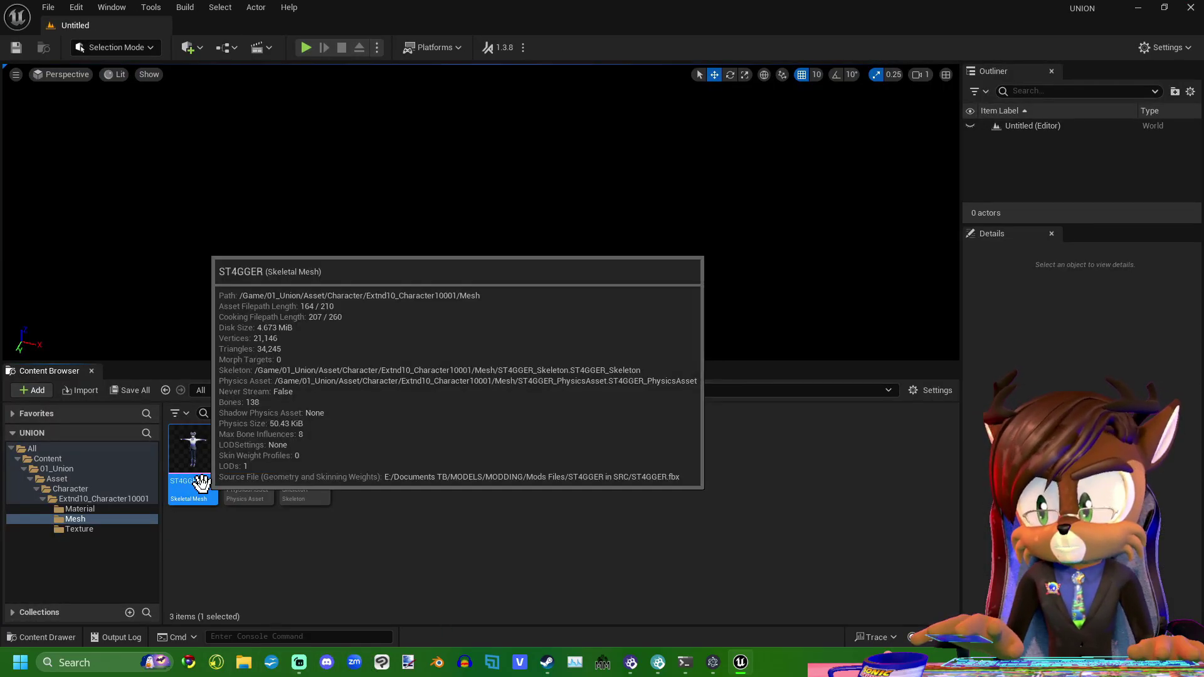
right_click(202, 483)
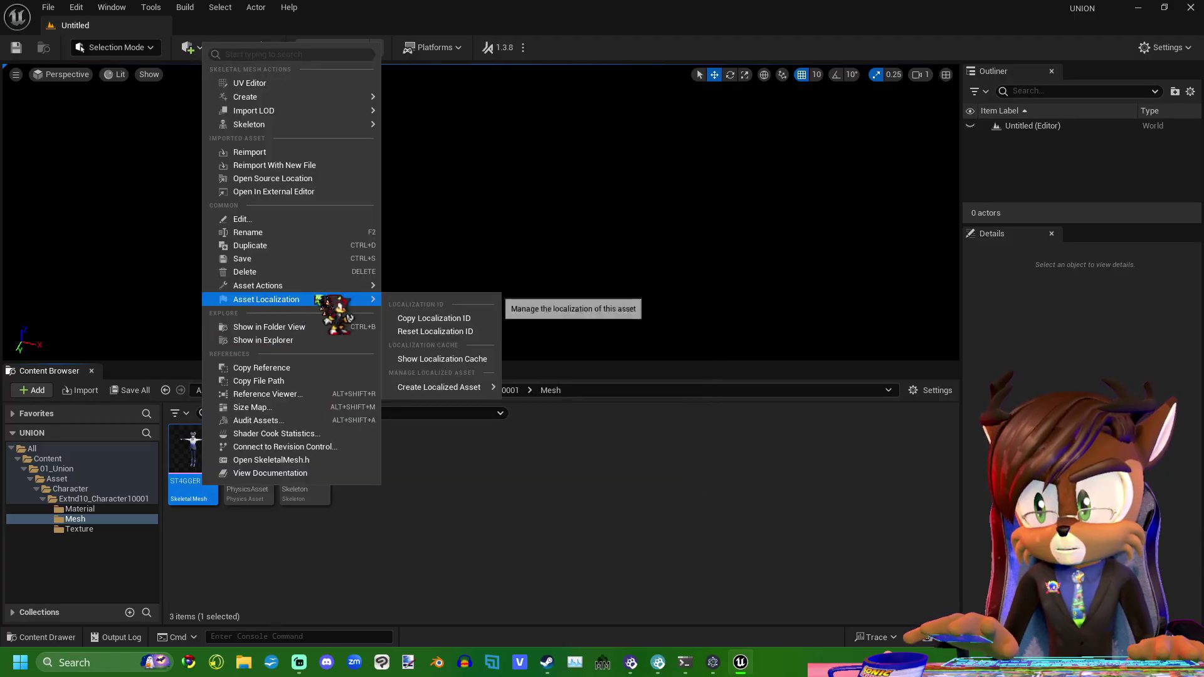
left_click(412, 590)
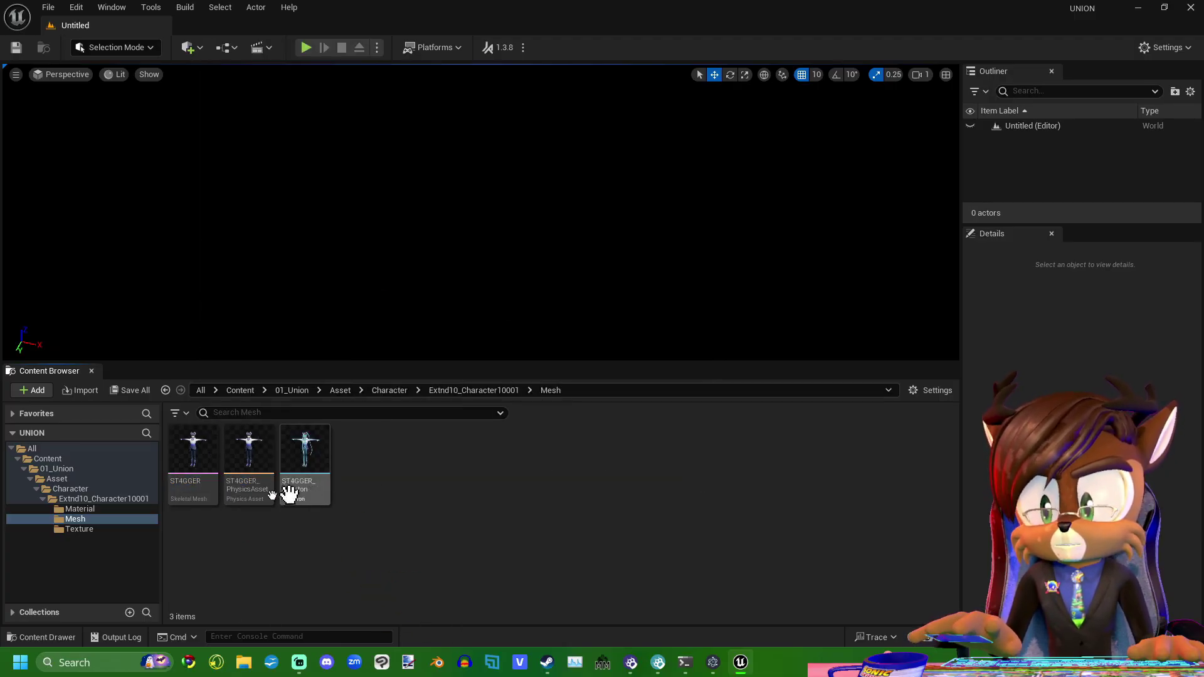
- Rename the ST4GGER skeletal mesh as Extnd10_Character10001
left_click(173, 487)
key("F2")
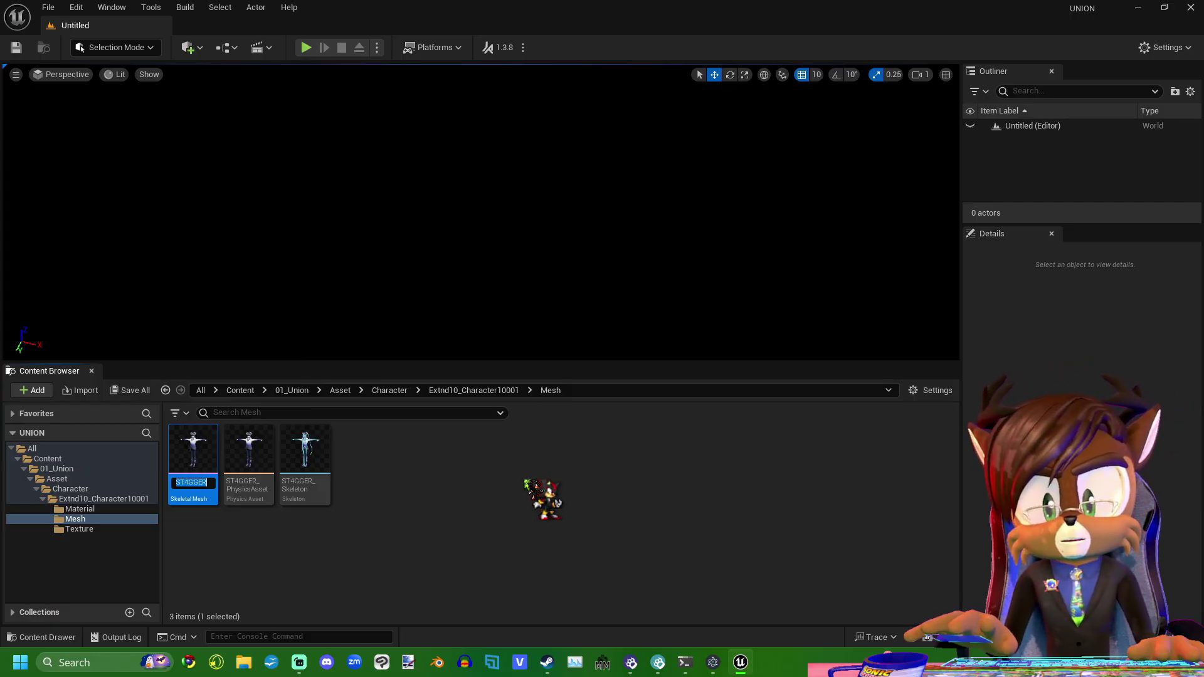
type("Extnd")
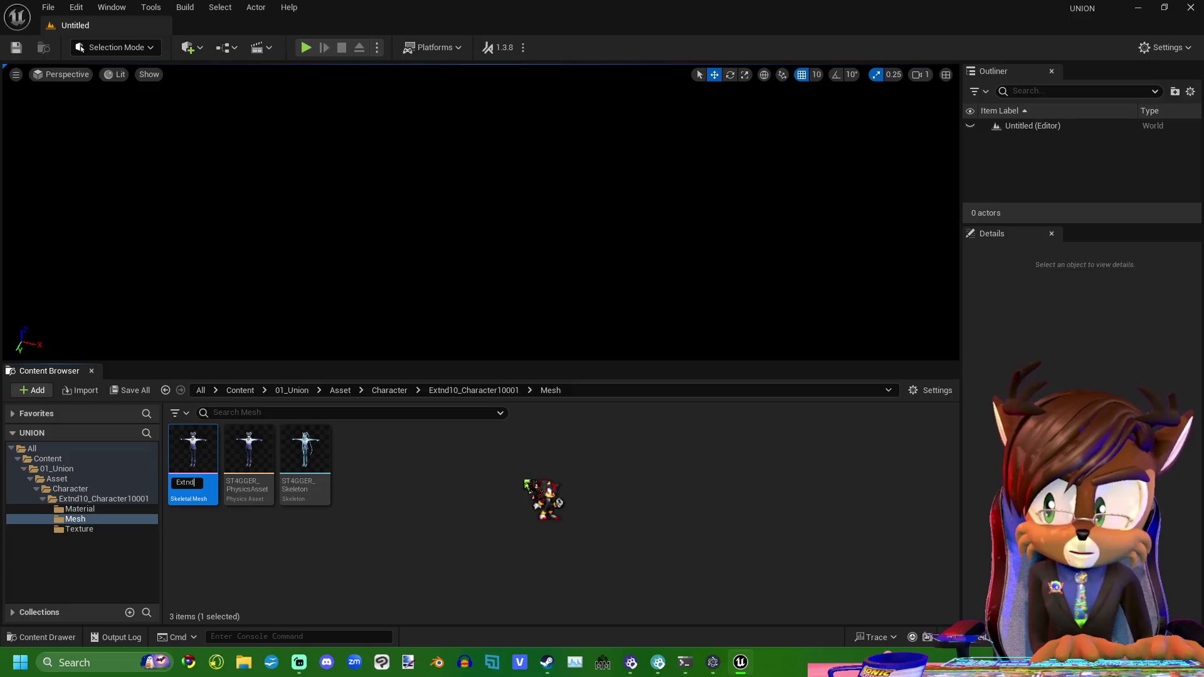
type("10_")
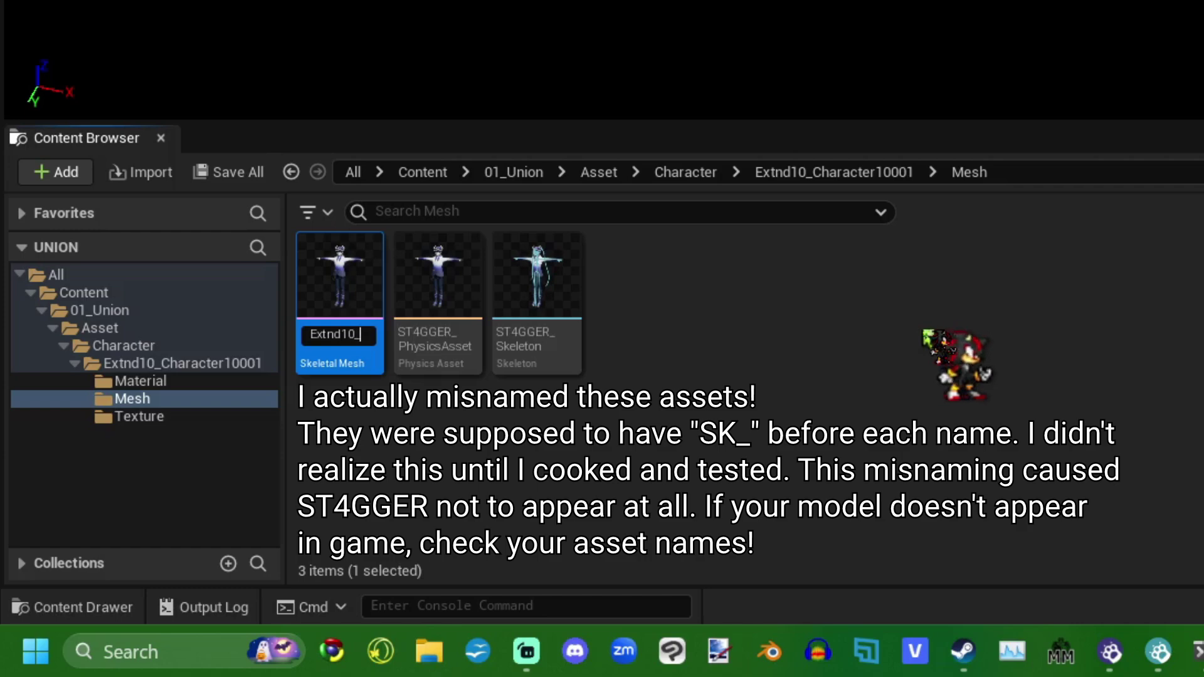
type("Character10001")
key("Return")
- Replace the ST4GGER prefix in the physics asset's name with Extnd10_Character10001, keeping its _PhysicsAsset ending
key("Right")
key("F2")
key("Left")
key("Left")
key("Left")
key("Left")
key("Left")
key("Left")
key("Left")
key("Left")
key("Left")
key("Left")
key("Left")
key("Left")
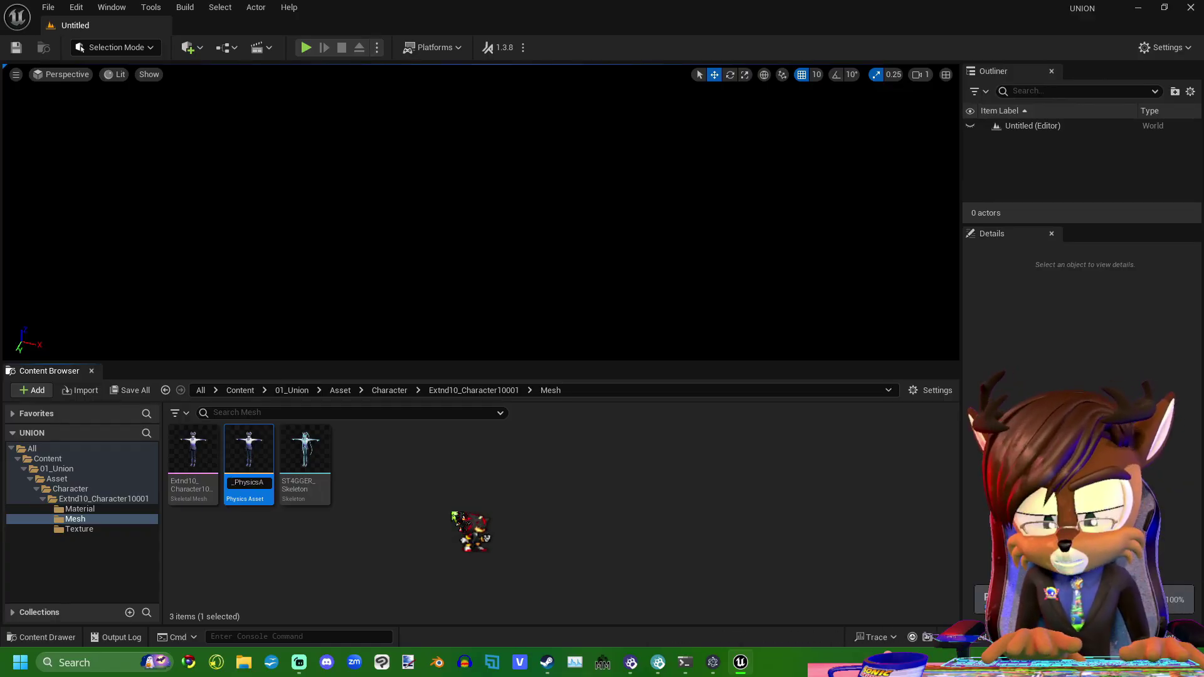
type("Extnd10_Character10001")
key("Return")
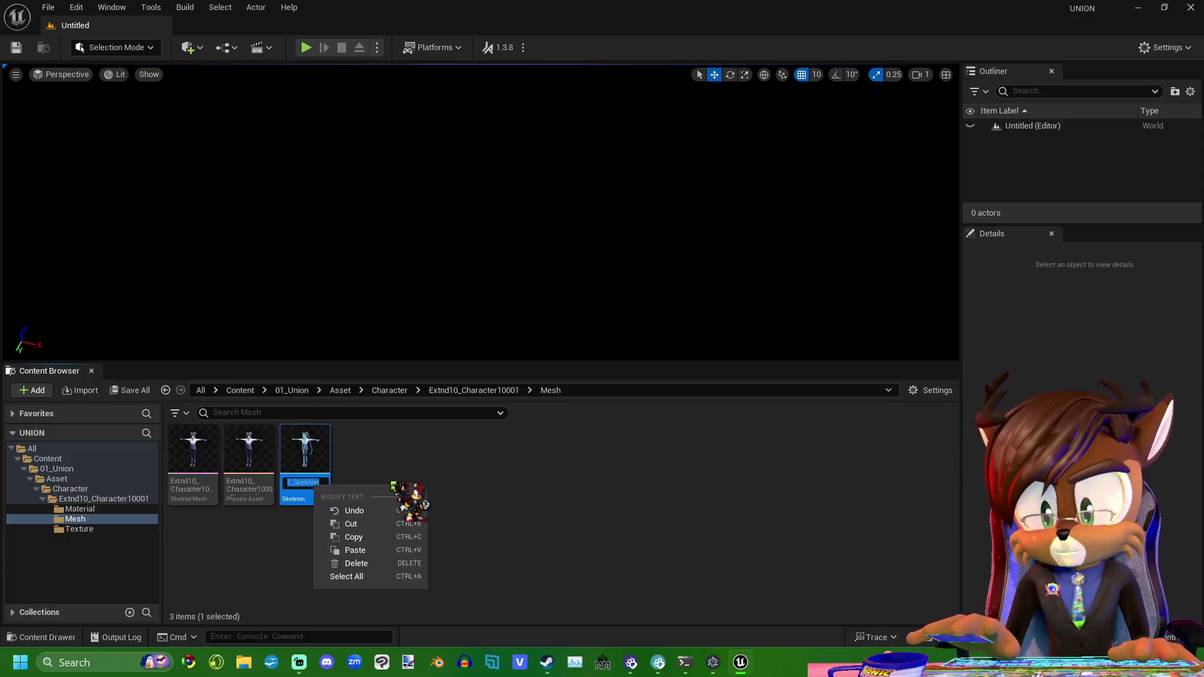
- Rename the ST4GGER skeleton asset as Extnd10_Character10001_Skeleton
left_click(300, 483)
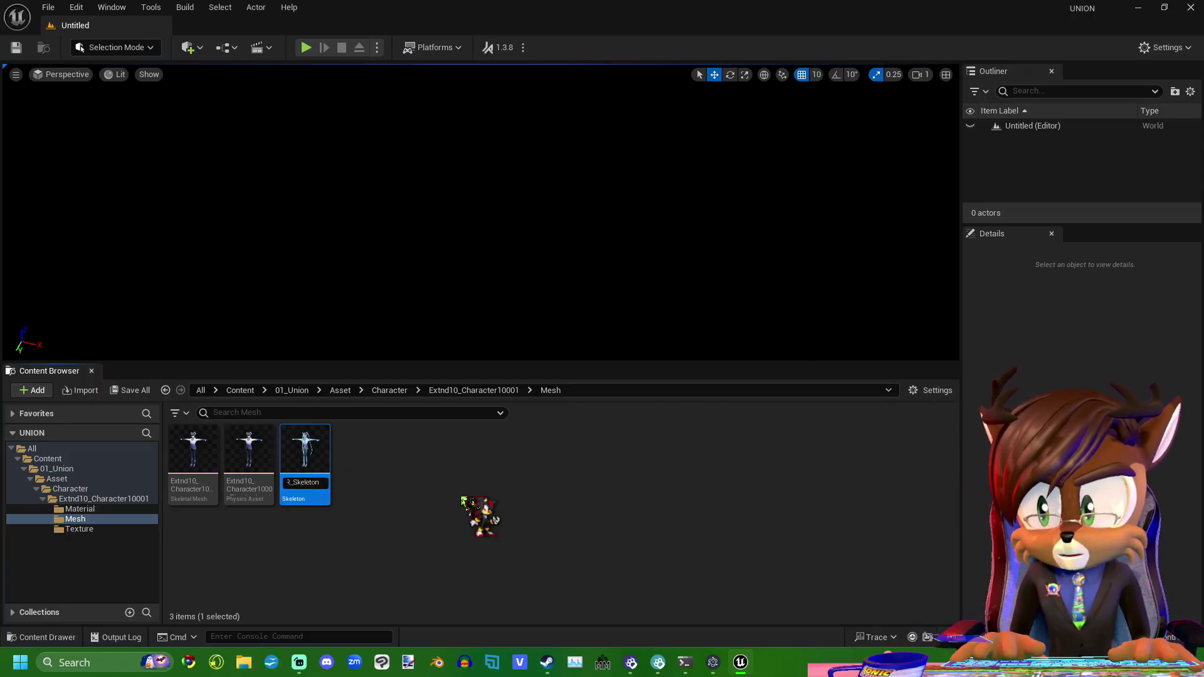
key("Left")
key("Left")
key("BackSpace")
key("BackSpace")
type("Extnd10_Character10001_")
key("Return")
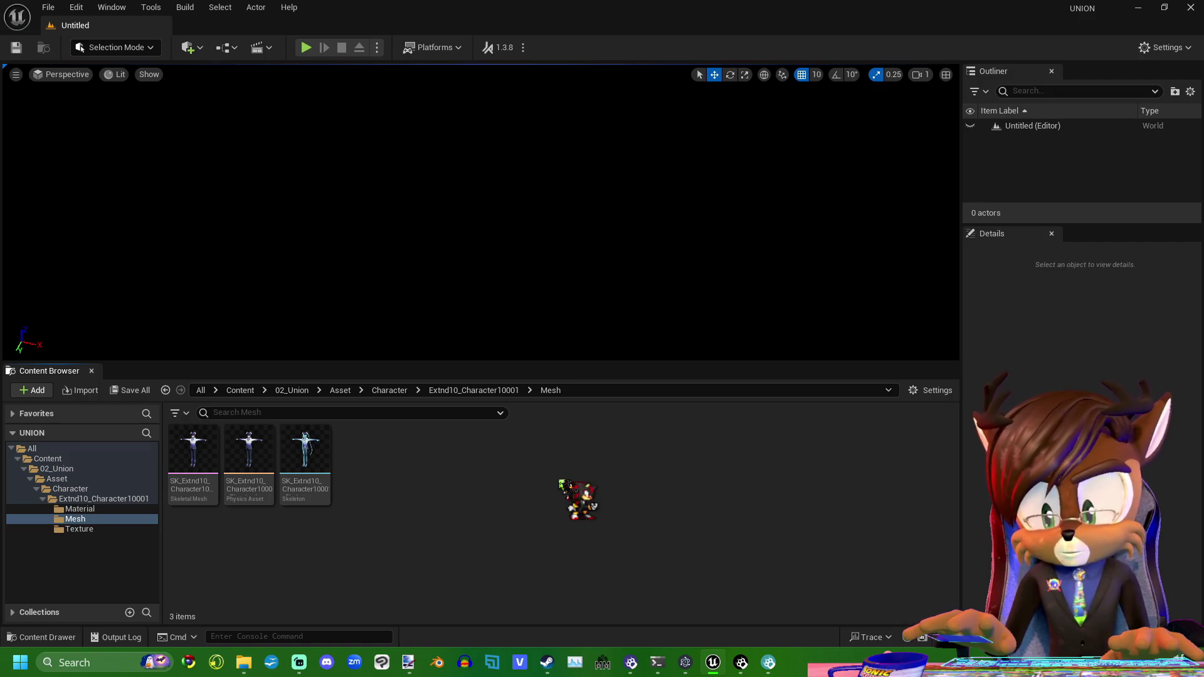
- Launch FModel from File Explorer and dismiss its update notice
mouse_move(247, 663)
left_click(262, 625)
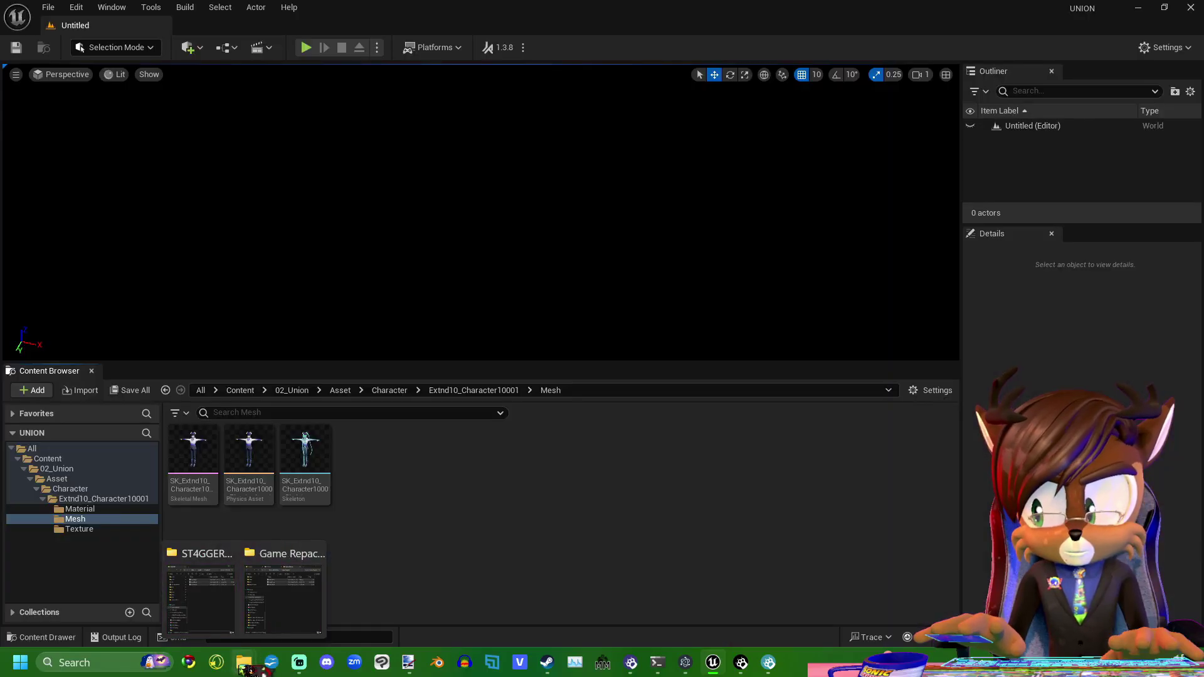
left_click(243, 663)
double_click(774, 205)
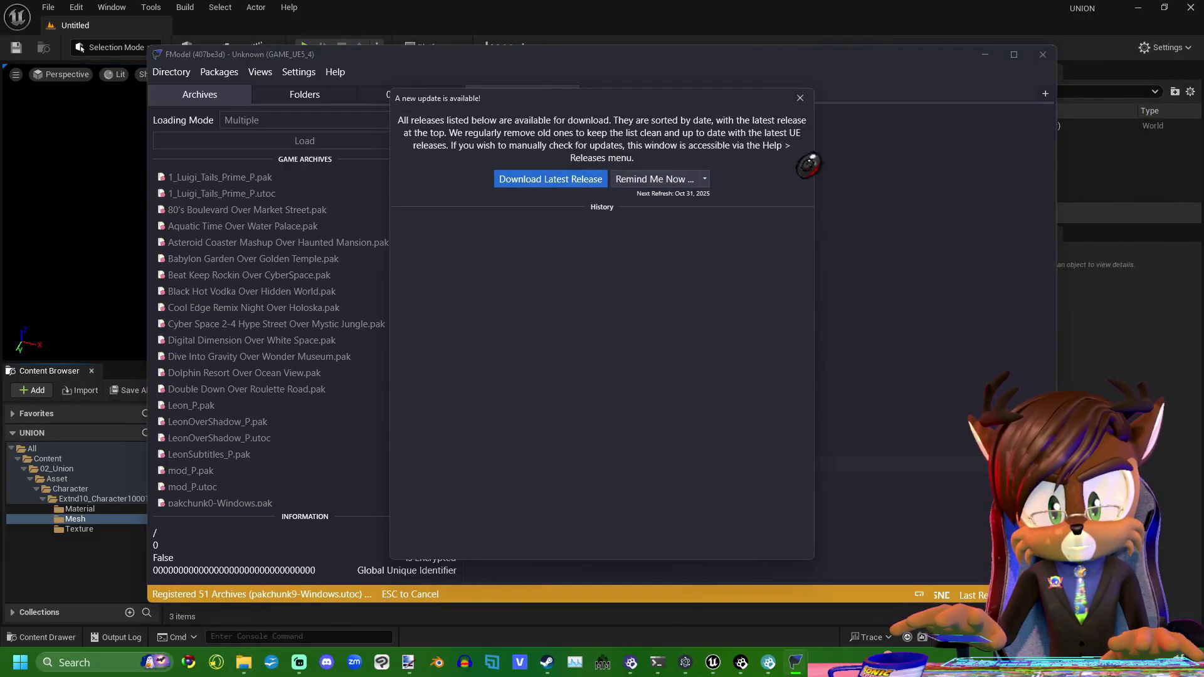
left_click(808, 94)
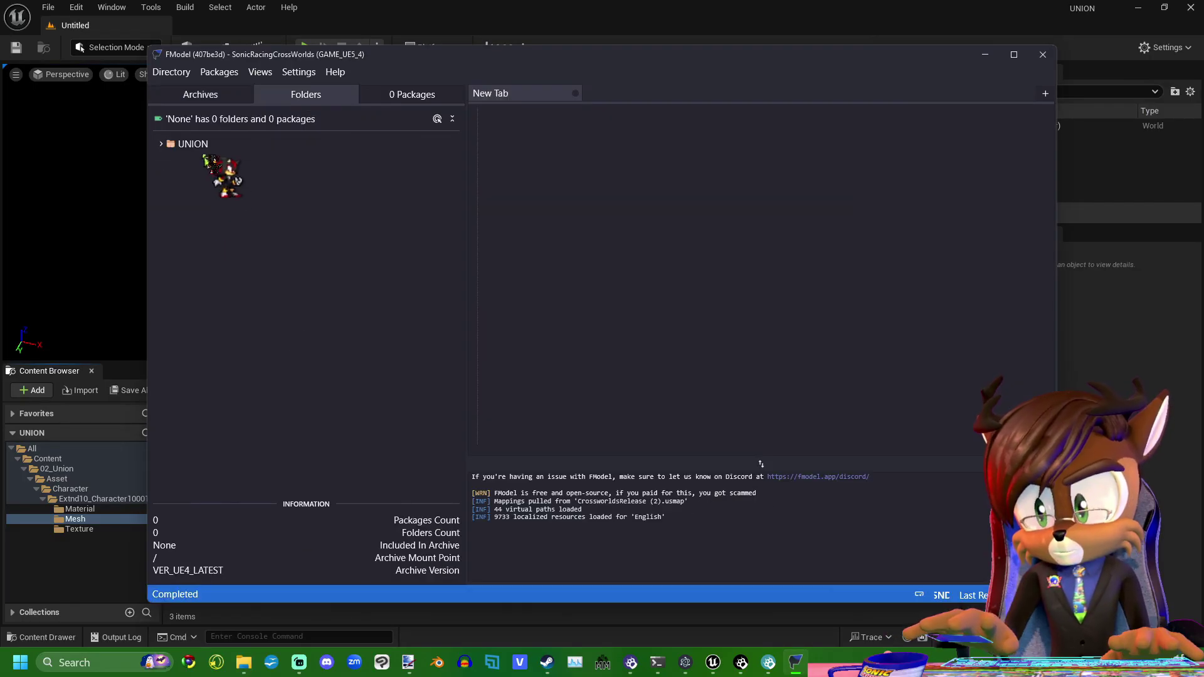
- Browse to UNION/Content/02_Union/Asset/Character/Extnd10_Character10001/Mesh and preview SK_Extnd10_Character10001.uasset in 3D
double_click(199, 144)
double_click(222, 161)
double_click(273, 193)
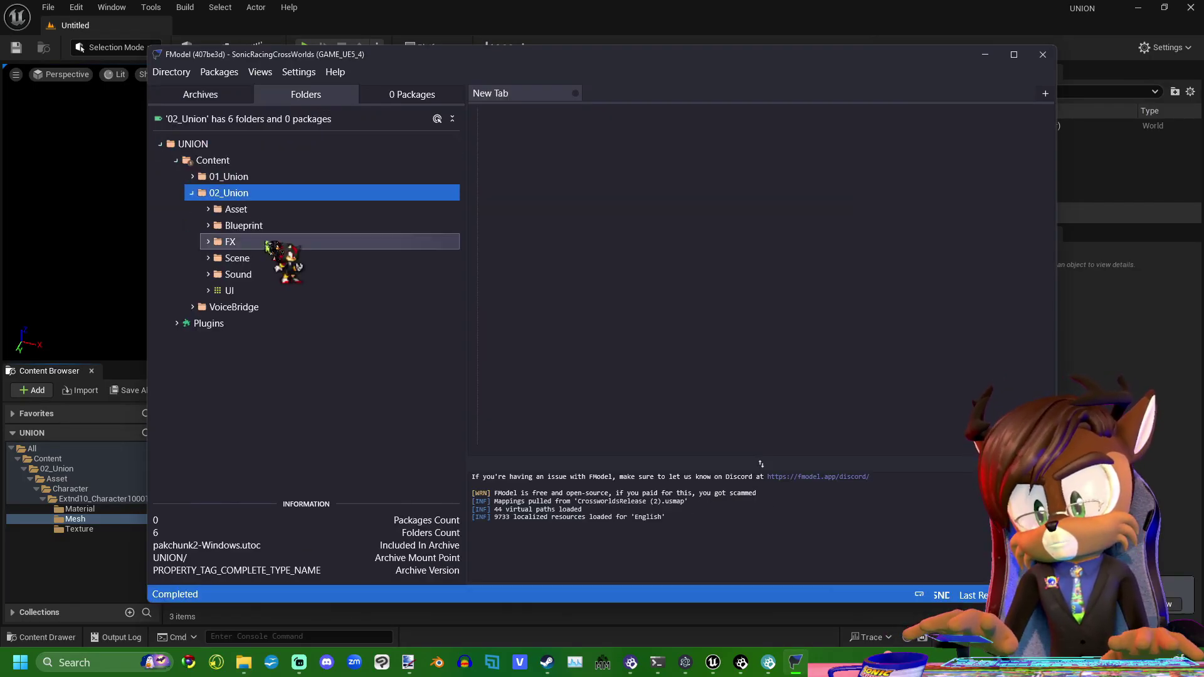
double_click(269, 209)
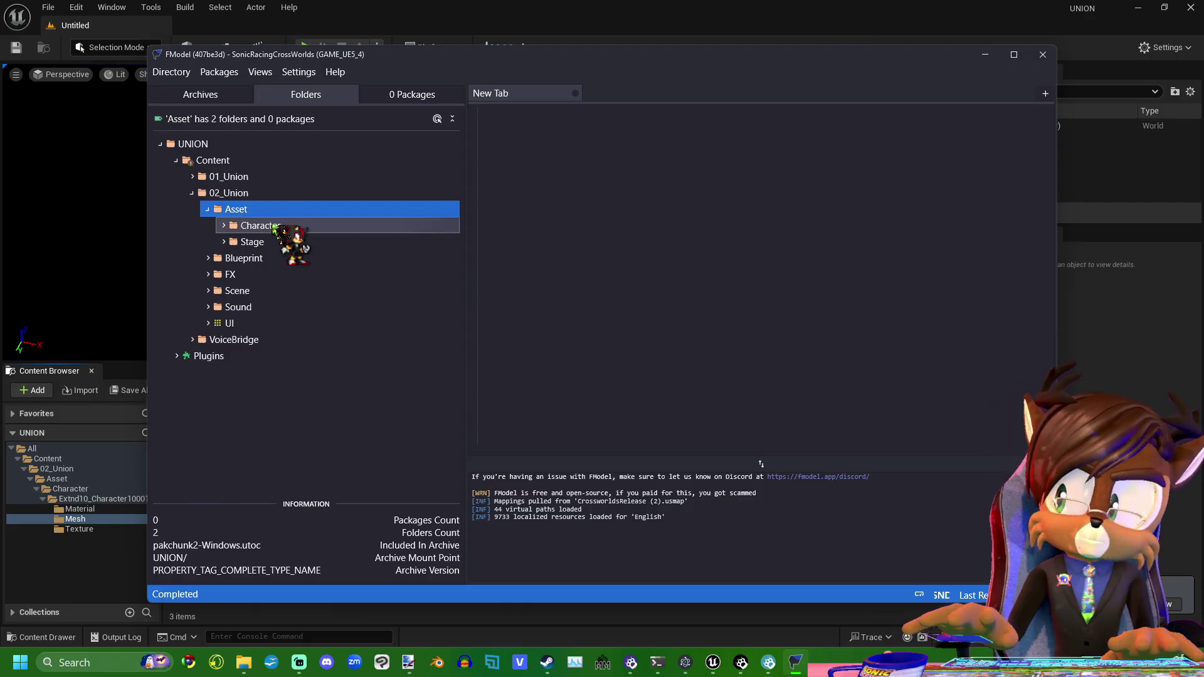
double_click(276, 226)
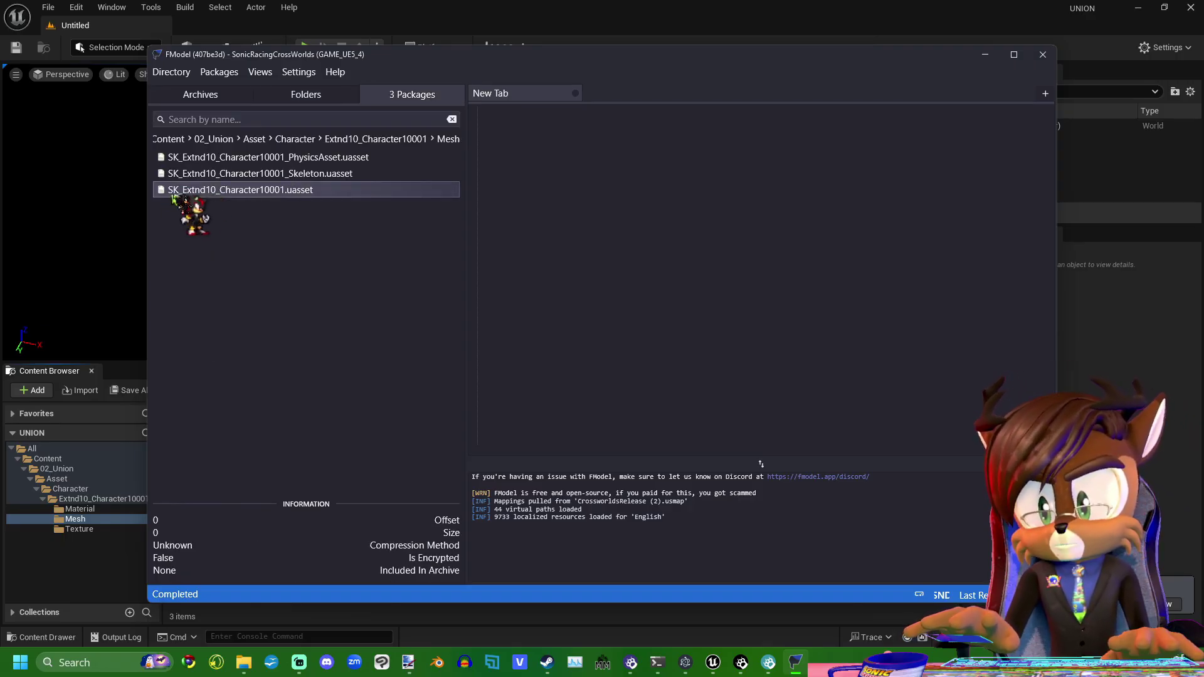
double_click(188, 190)
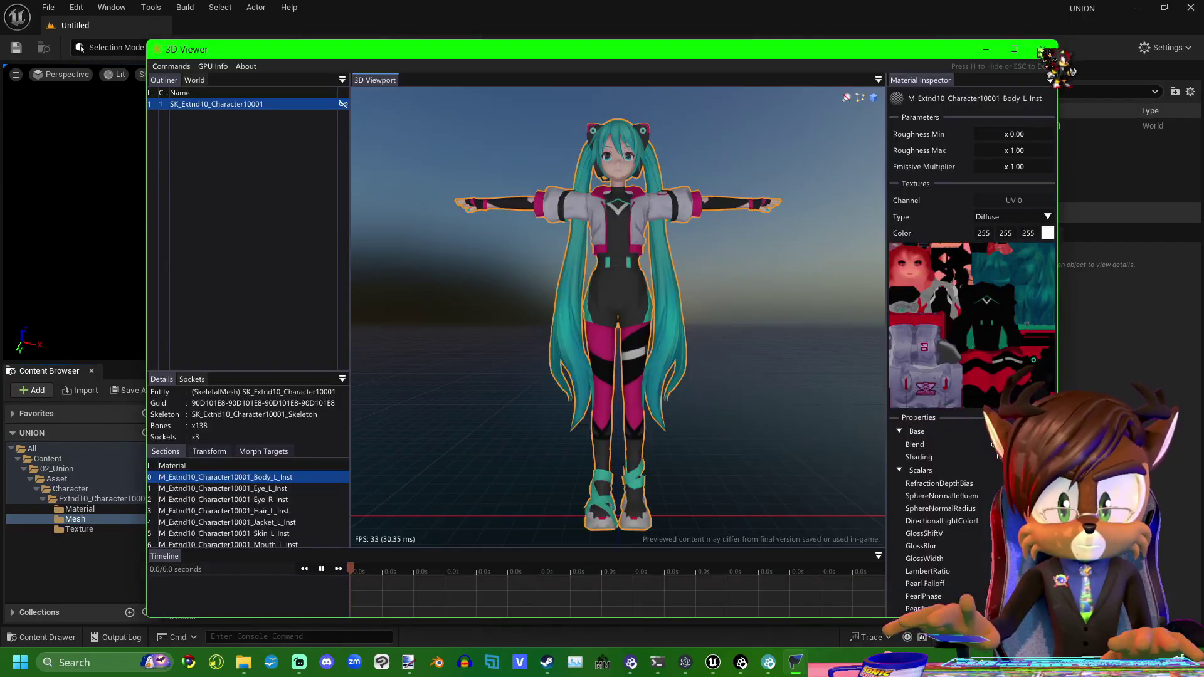
- Close the 3D preview and examine the Skeleton ObjectName and ObjectPath lines in SK_Extnd10_Character10001's properties
left_click(1041, 49)
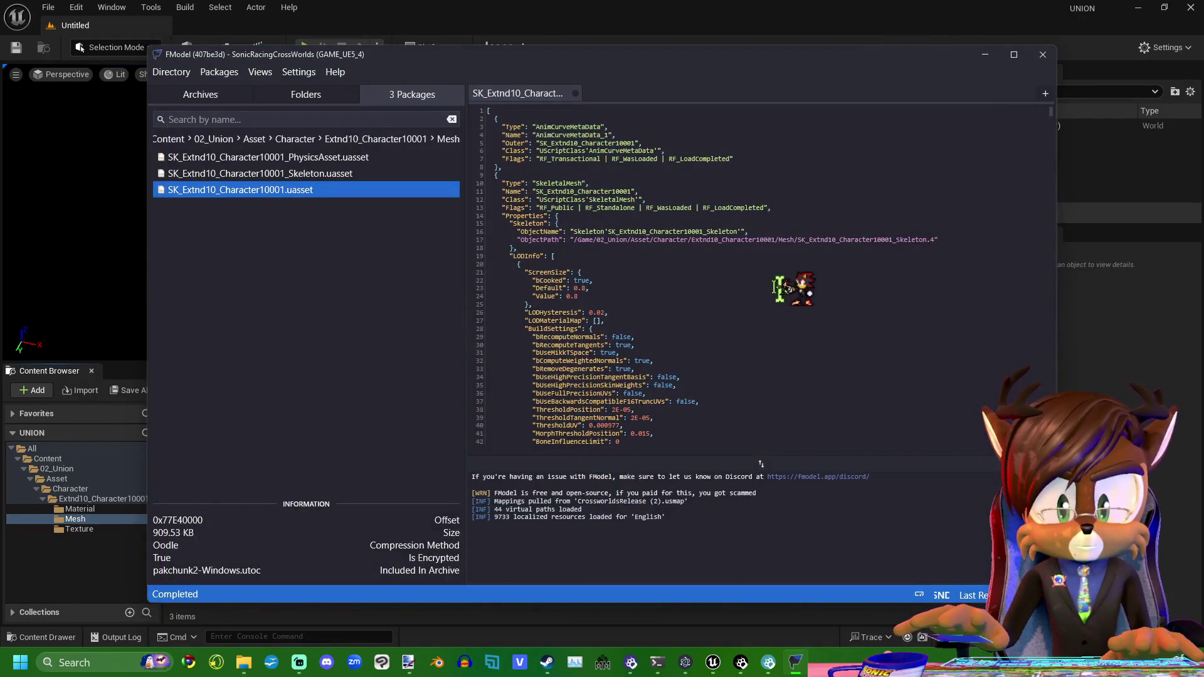
left_click_drag(517, 231, 968, 242)
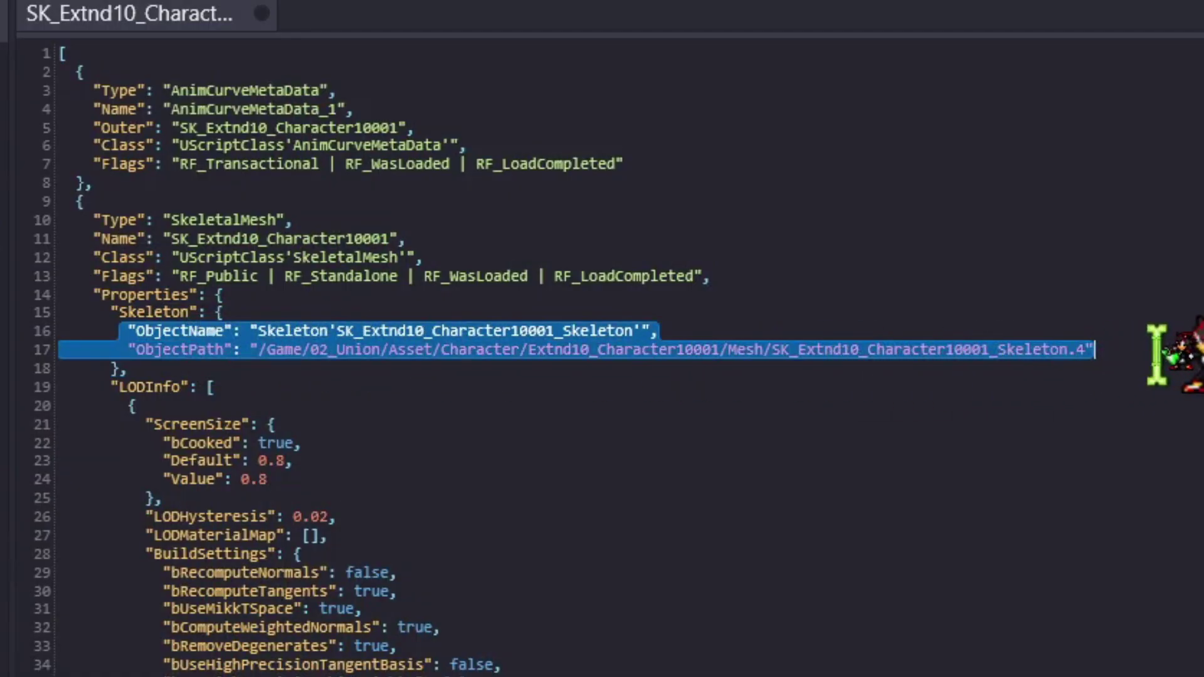
left_click(1157, 354)
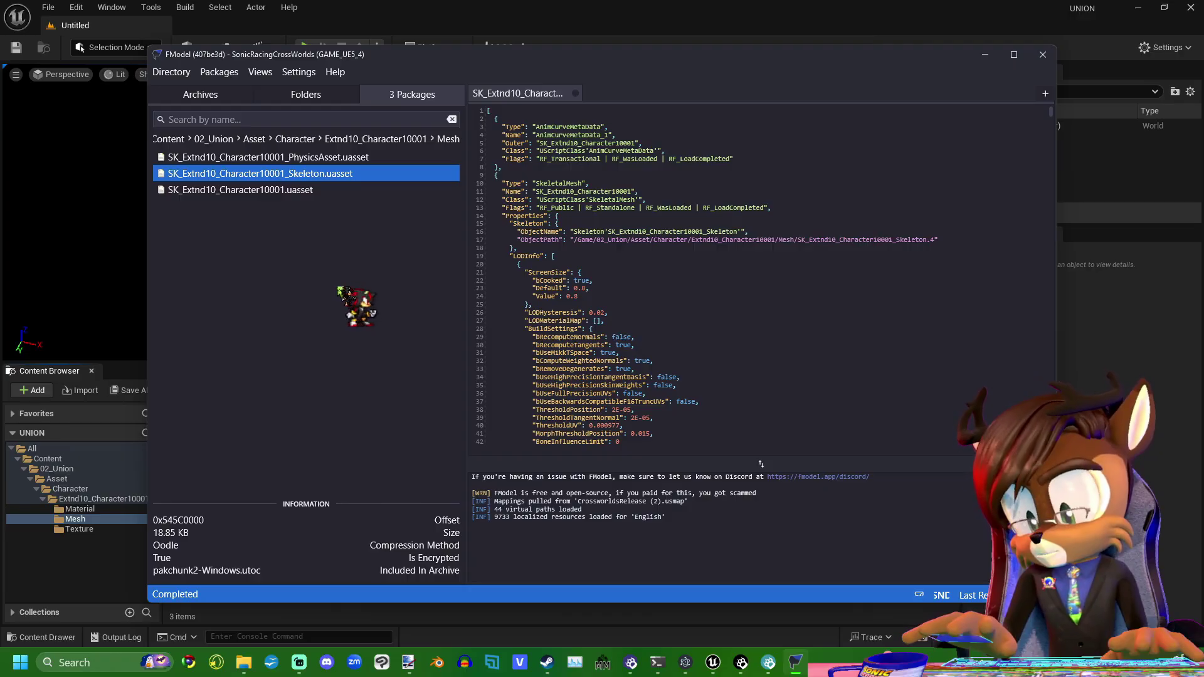
- Browse to 01_Union/Asset/Character/Sonic/Mesh, preview SK_Sonic and SK_Sonicside in 3D, and check SK_Sonic's skeleton reference
left_click(306, 94)
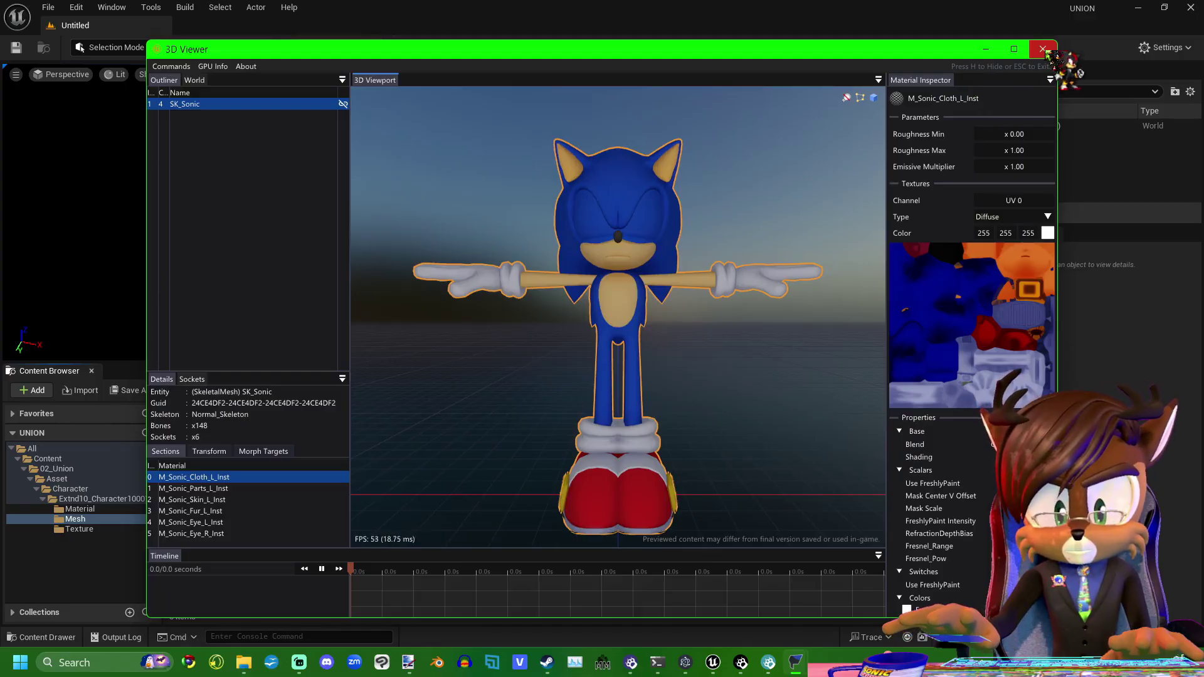
left_click(1043, 48)
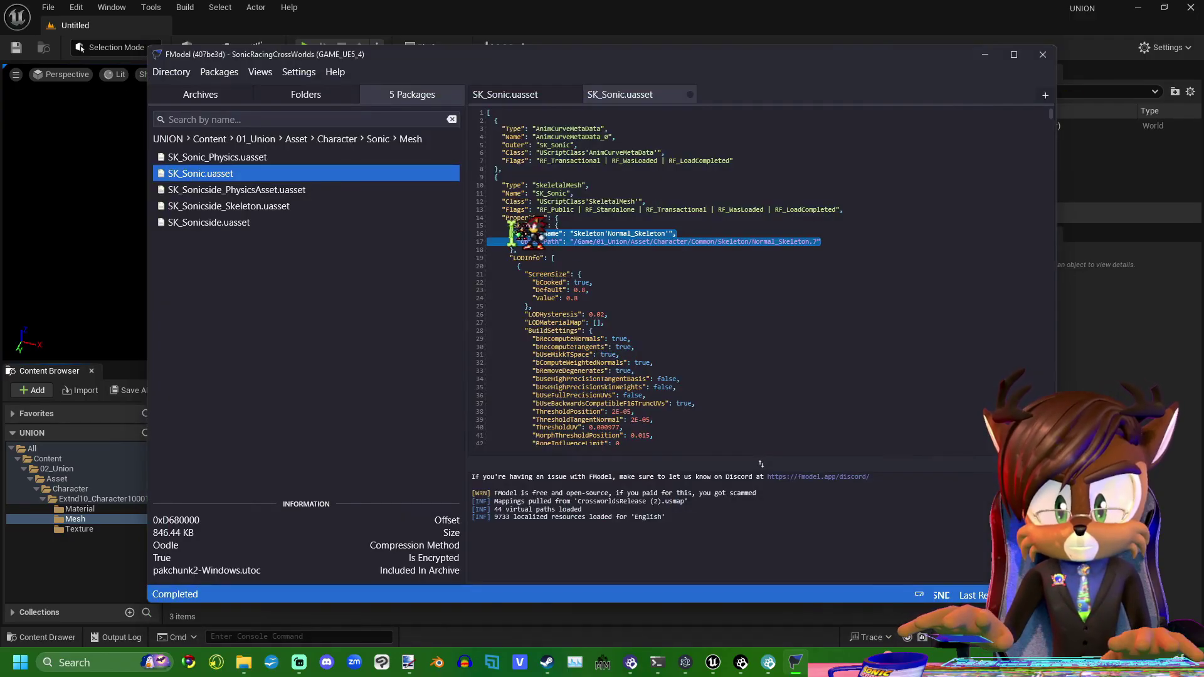
left_click(900, 244)
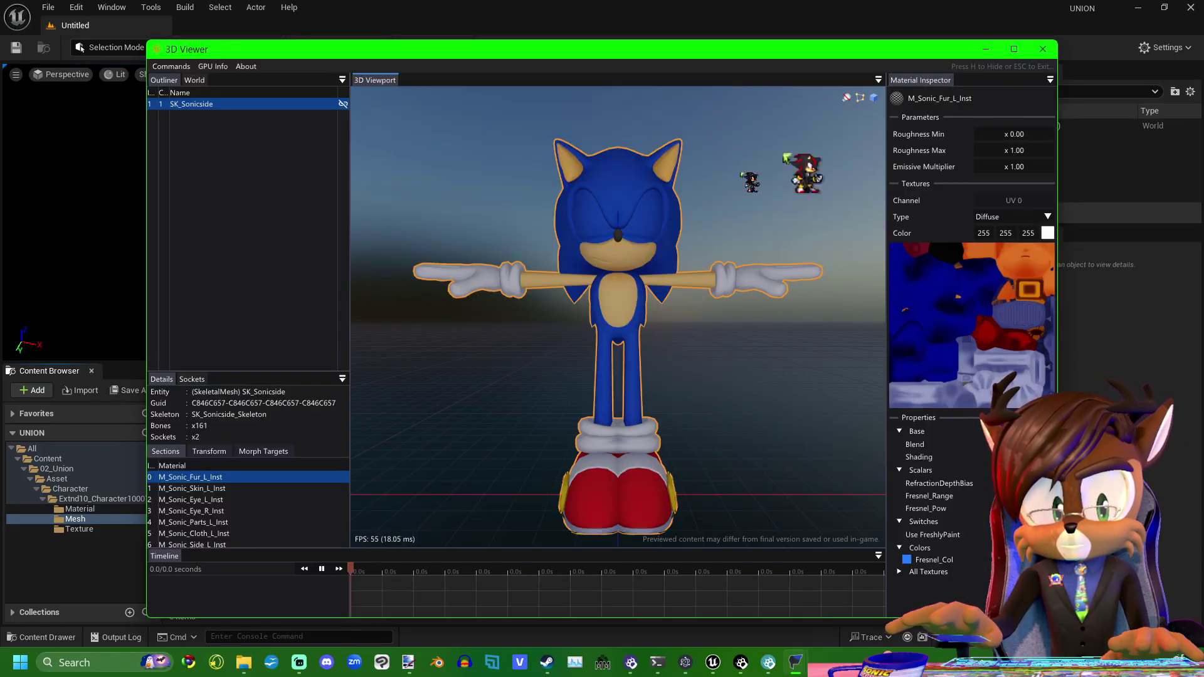
left_click_drag(620, 231, 671, 225)
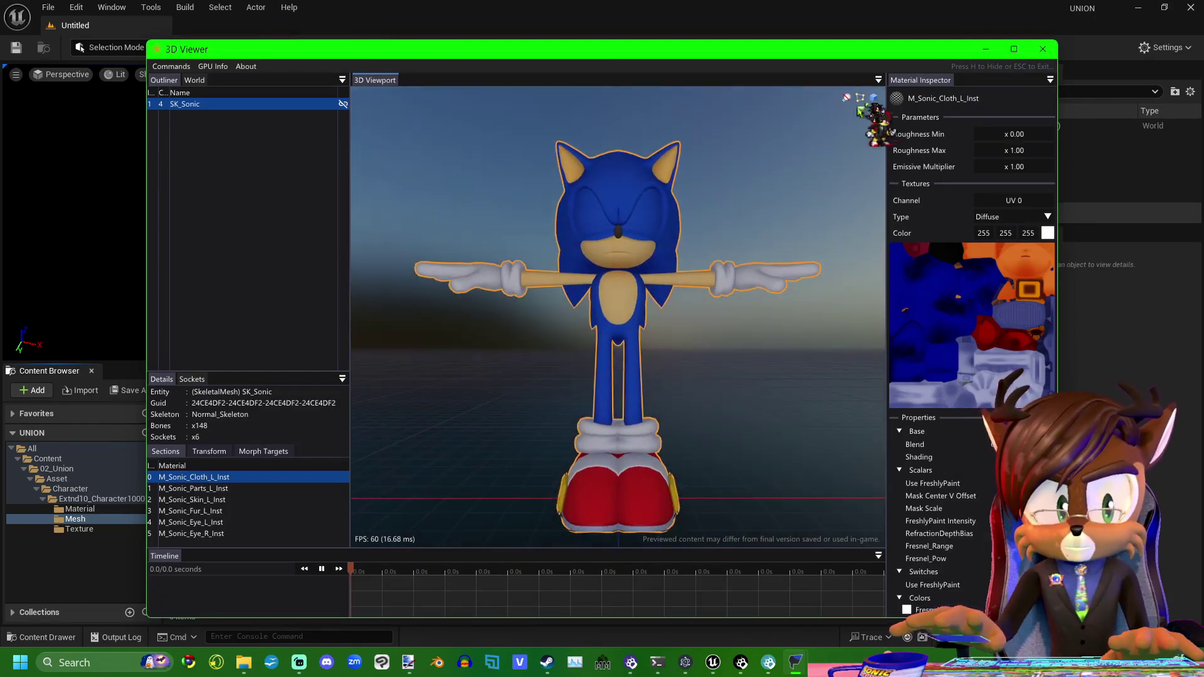
left_click(1043, 49)
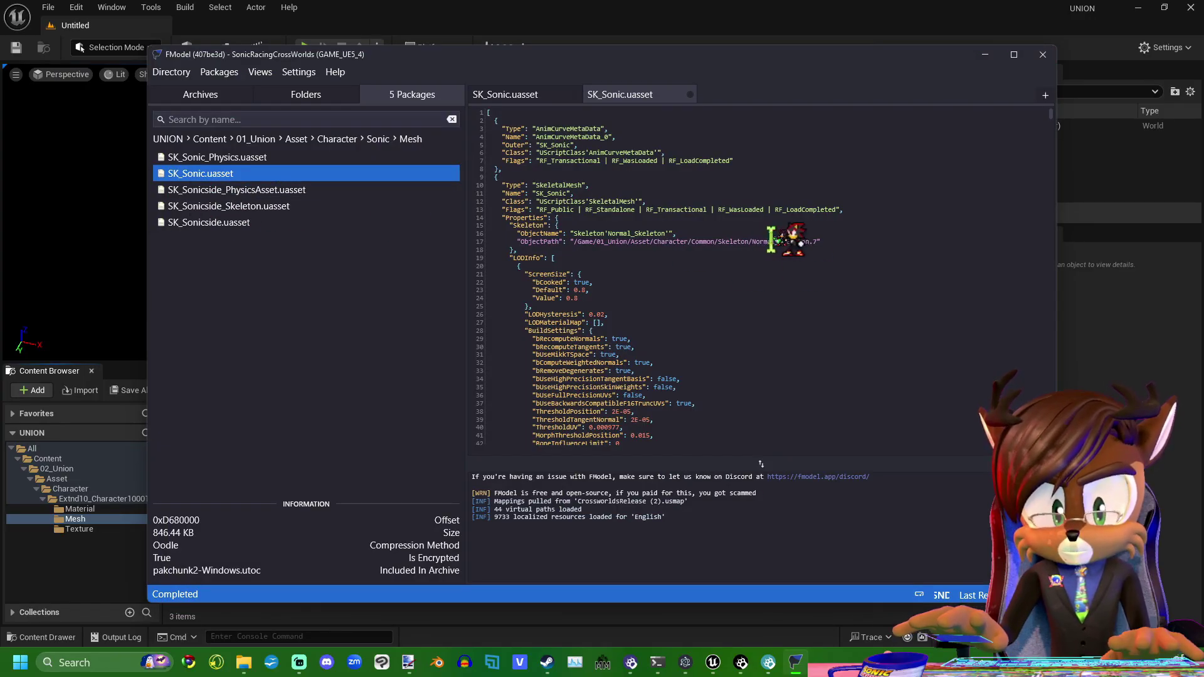
- Open SK_Sonicside.uasset's properties to check its skeleton reference, and reopen SK_Sonic.uasset for comparison
double_click(164, 223)
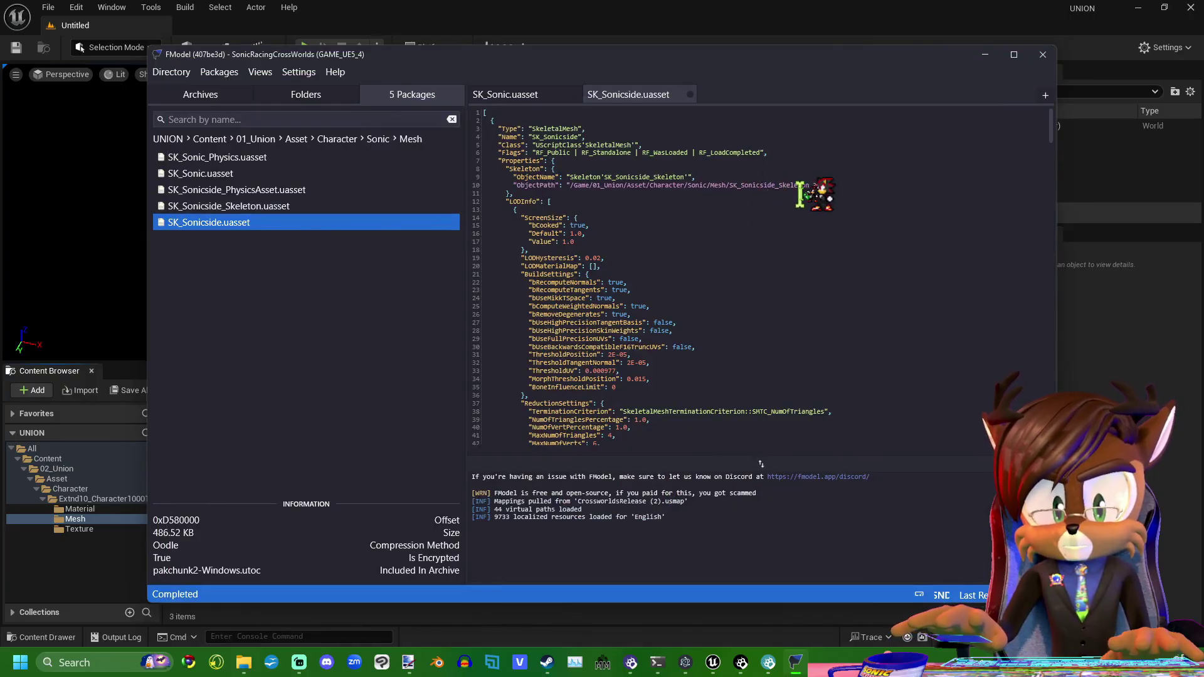
left_click(244, 206)
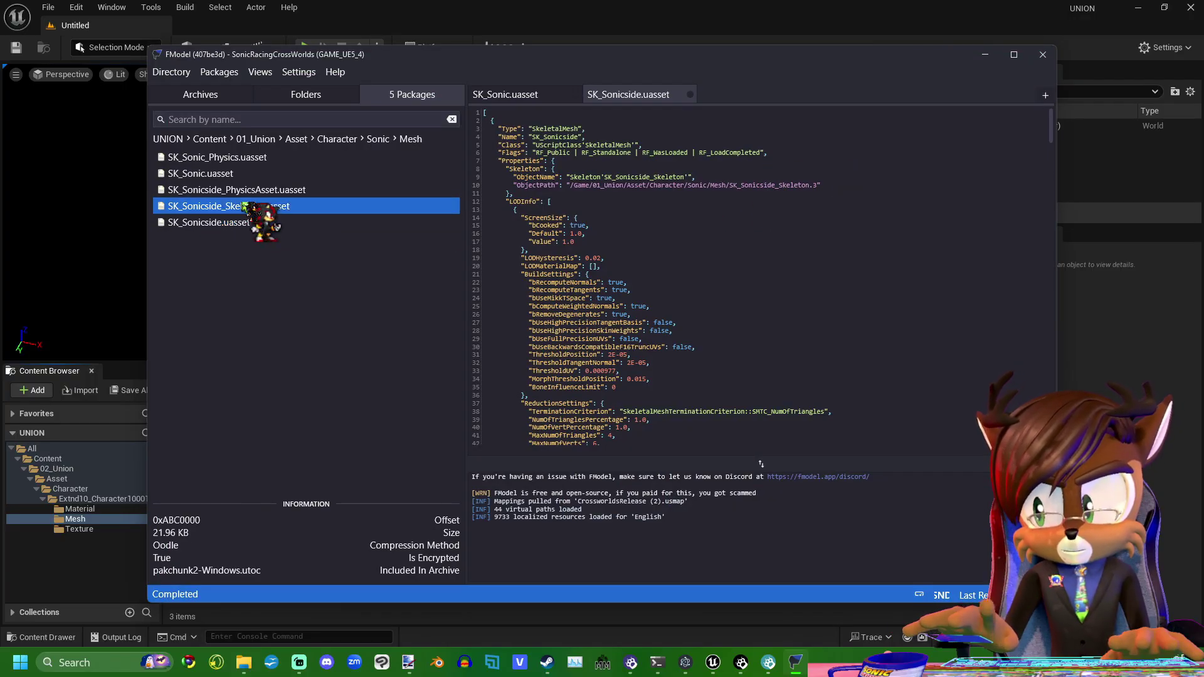
double_click(195, 173)
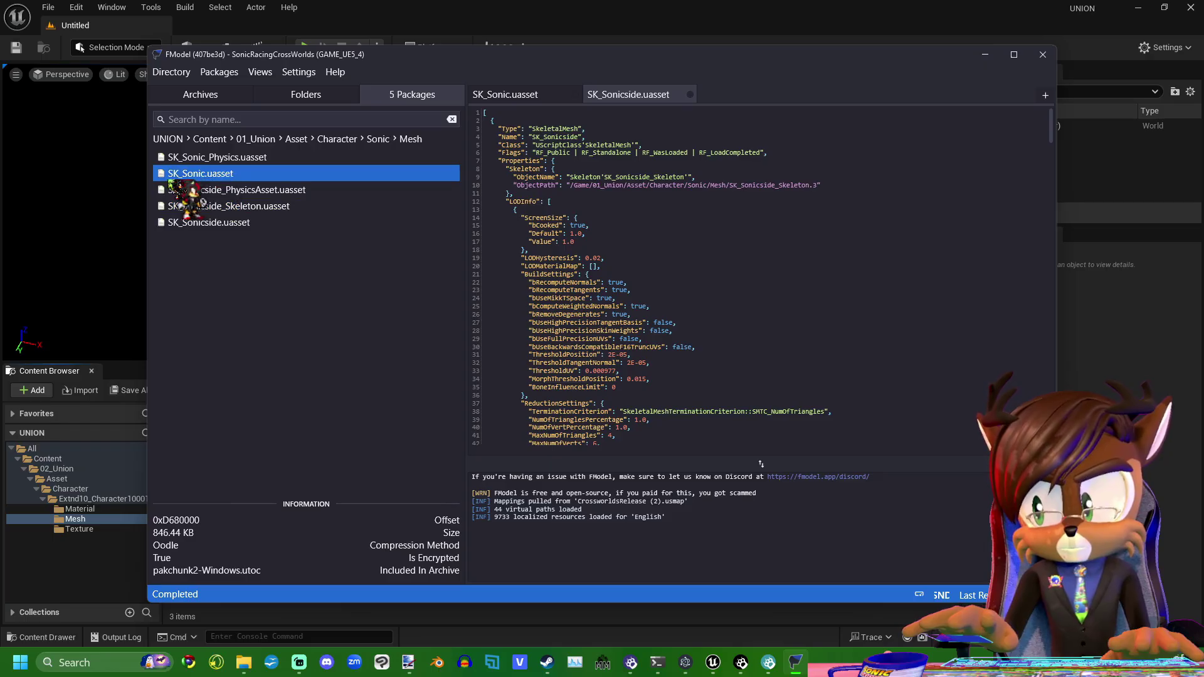
- Browse to 01_Union/Asset/Character/Common/Skeleton and compare the Large_Skeleton and Normal_Skeleton packages
left_click(292, 93)
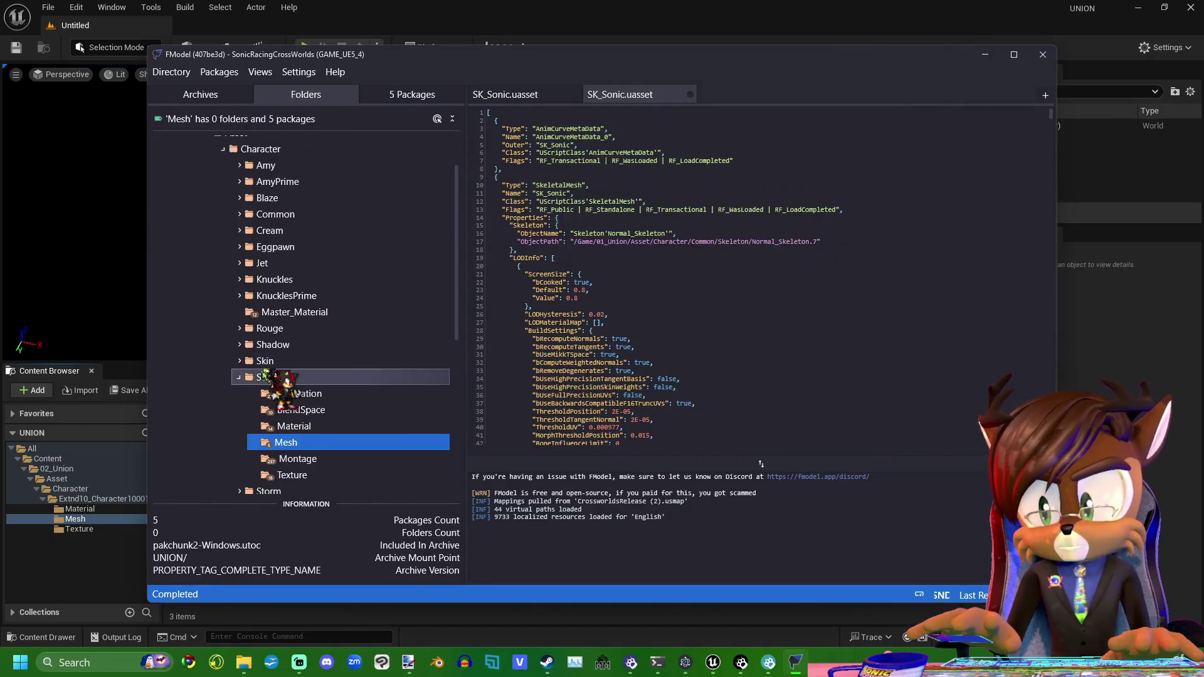
scroll(280, 216, "up", 2)
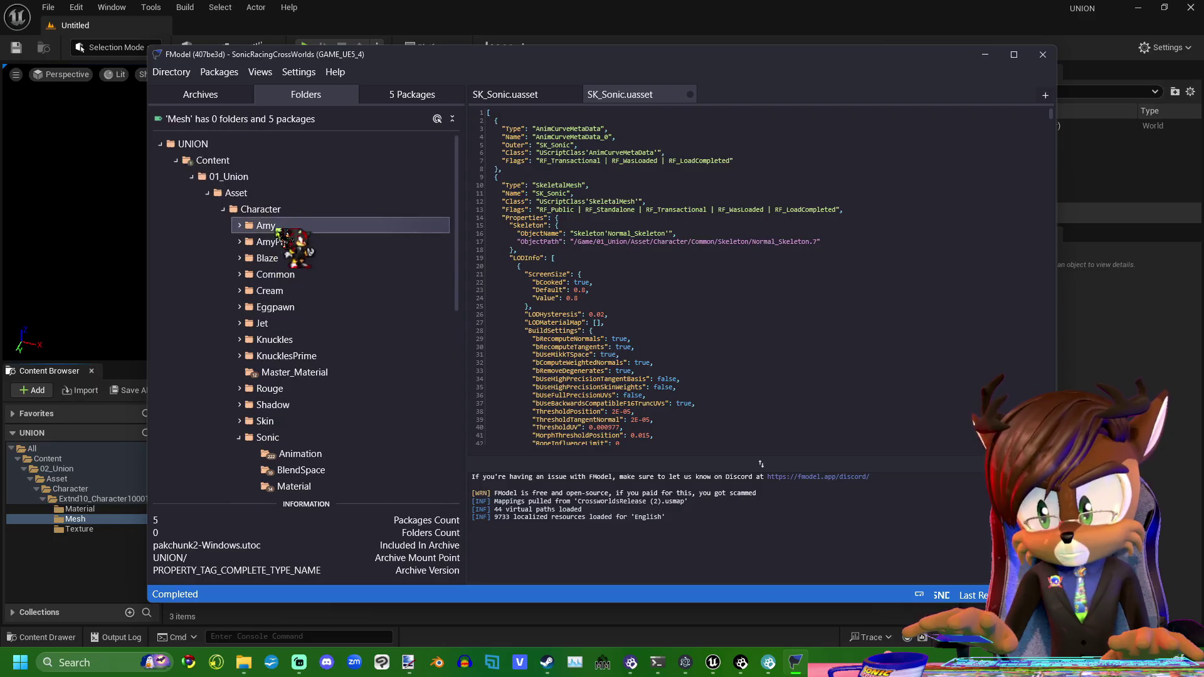
left_click(276, 275)
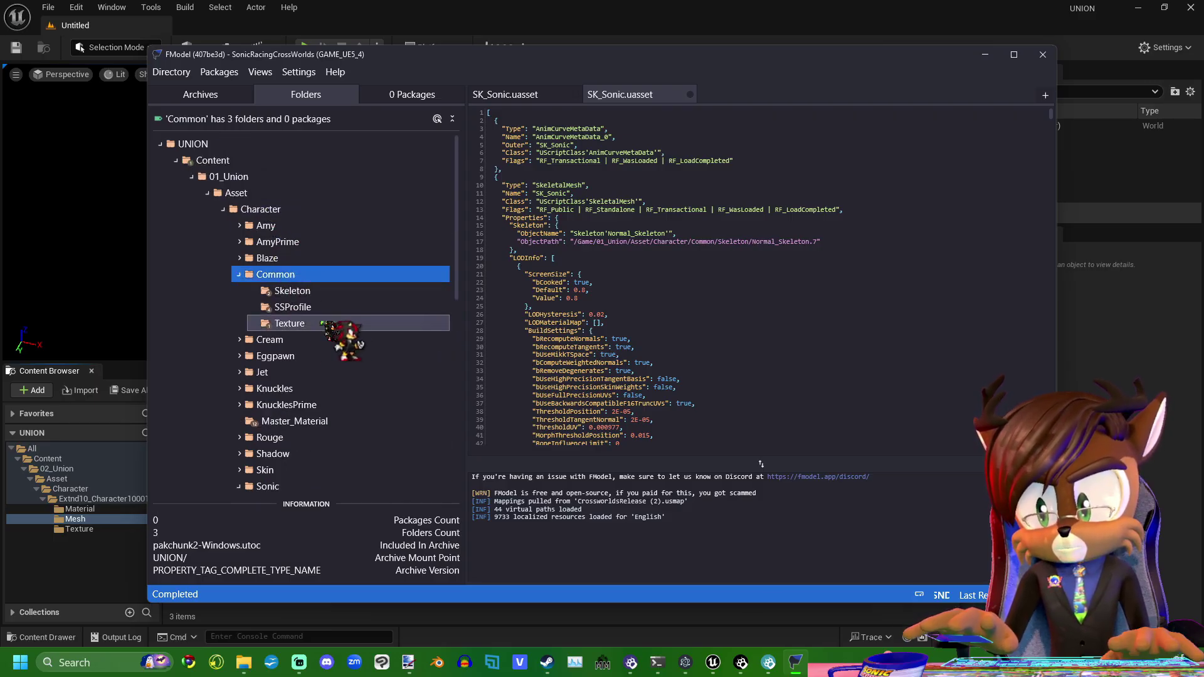
double_click(305, 292)
left_click(162, 162)
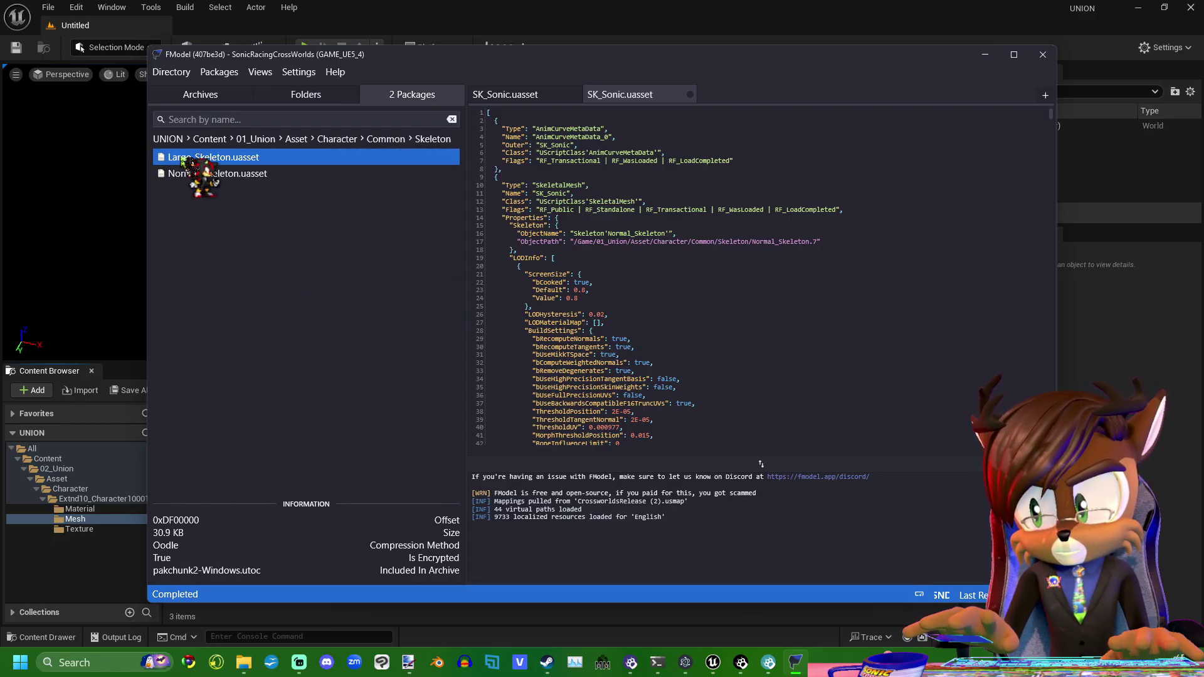
left_click(187, 178)
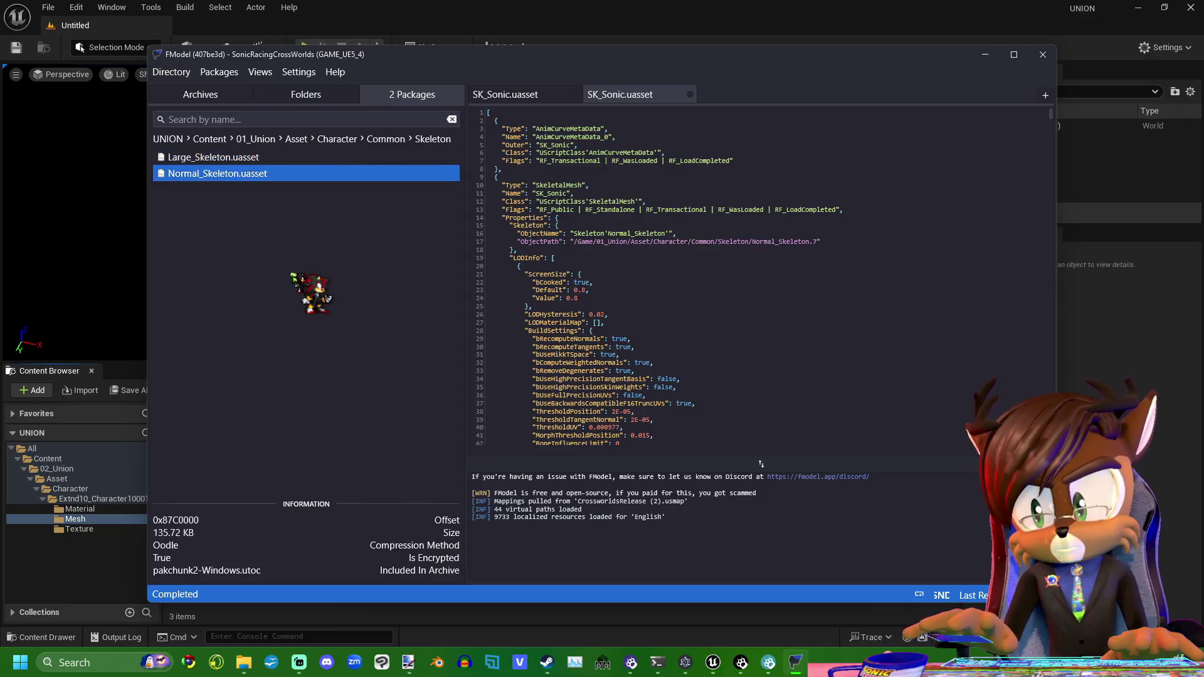
left_click(215, 160)
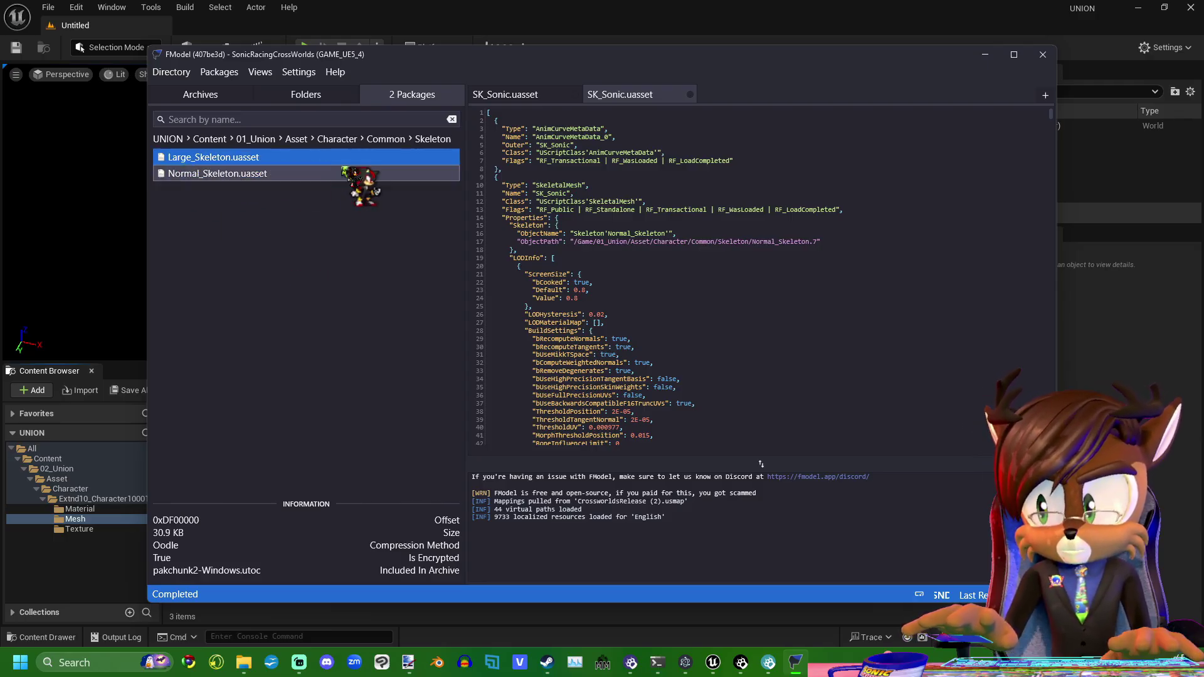
left_click(198, 175)
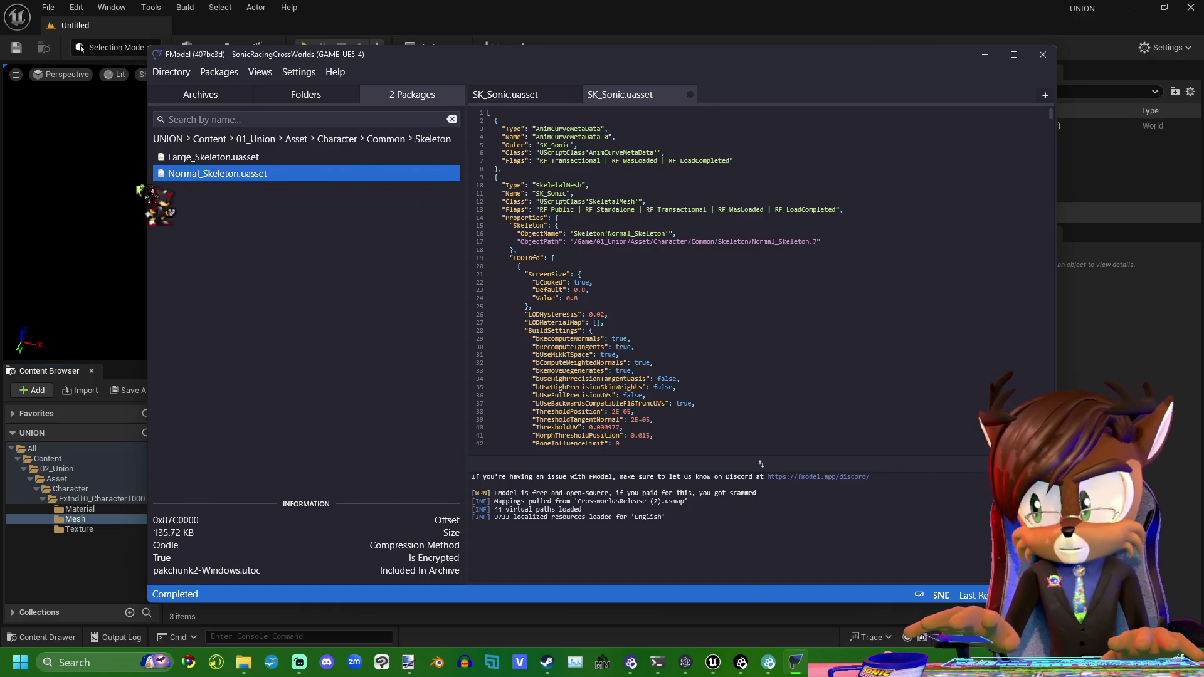
- Open Normal_Skeleton.uasset and look through its curve metadata and bone retargeting entries
double_click(211, 177)
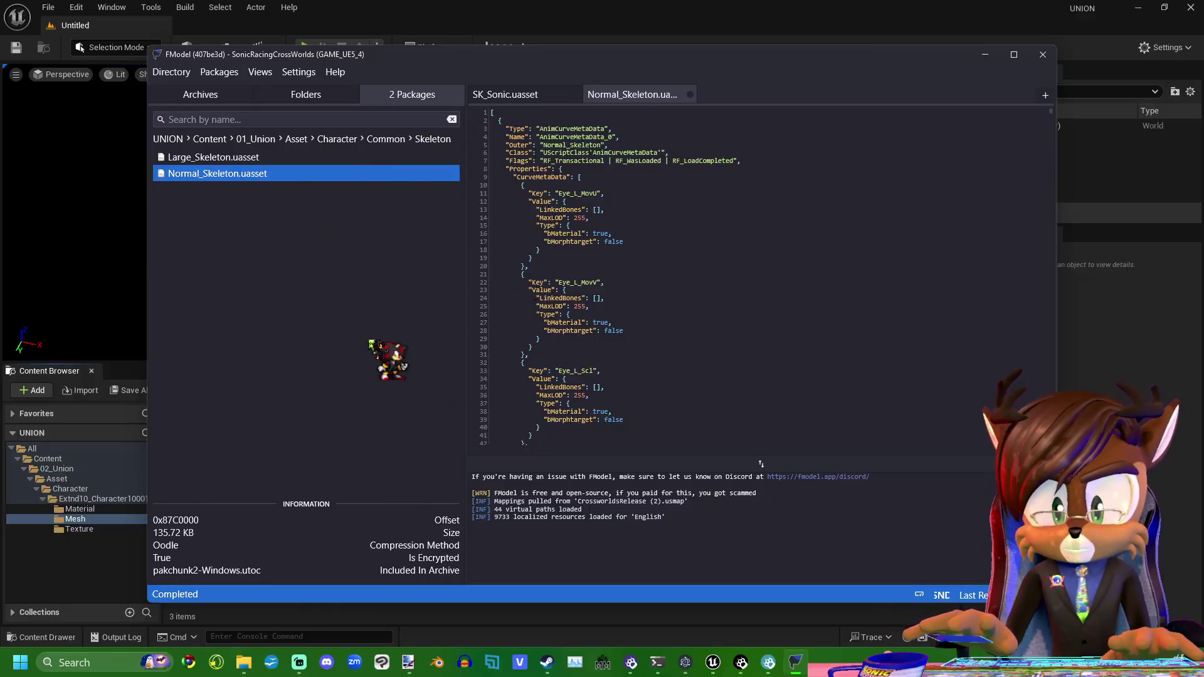
scroll(617, 338, "down", 20)
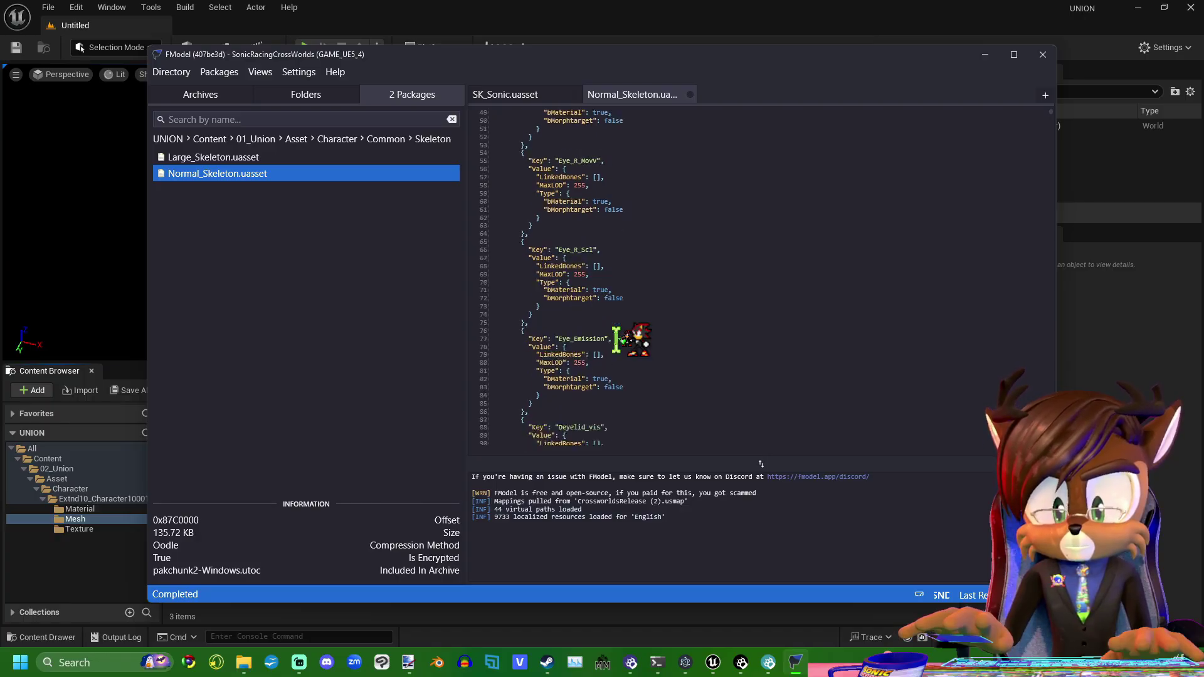
scroll(616, 339, "down", 20)
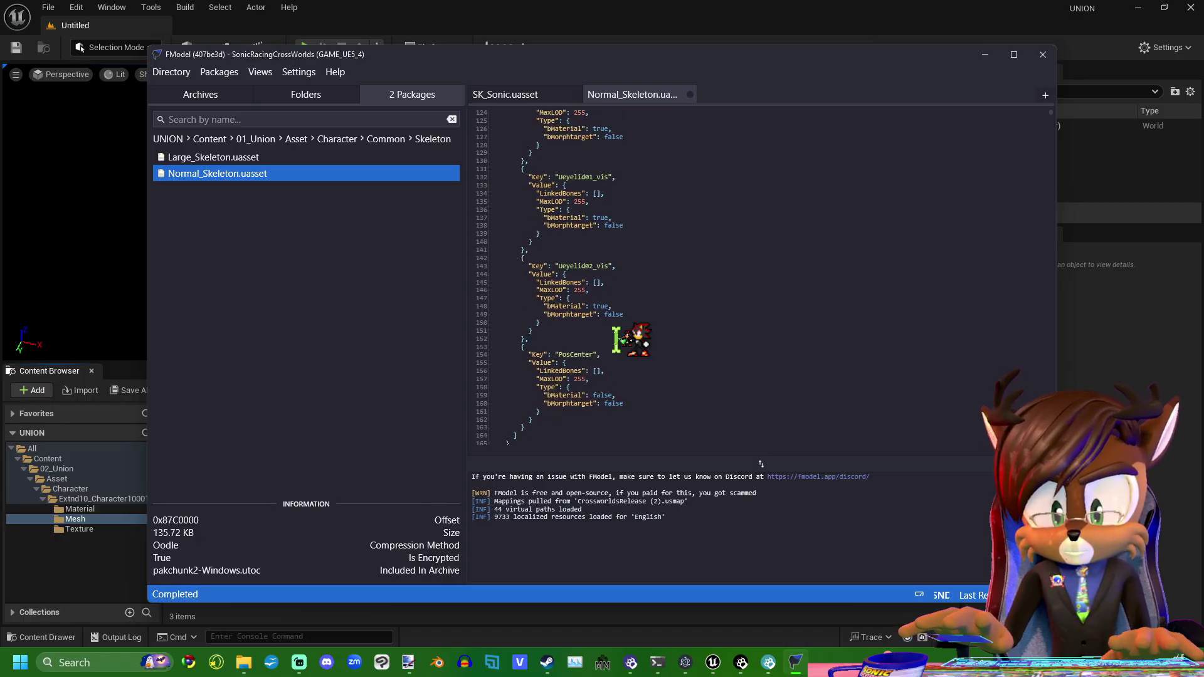
scroll(617, 338, "down", 20)
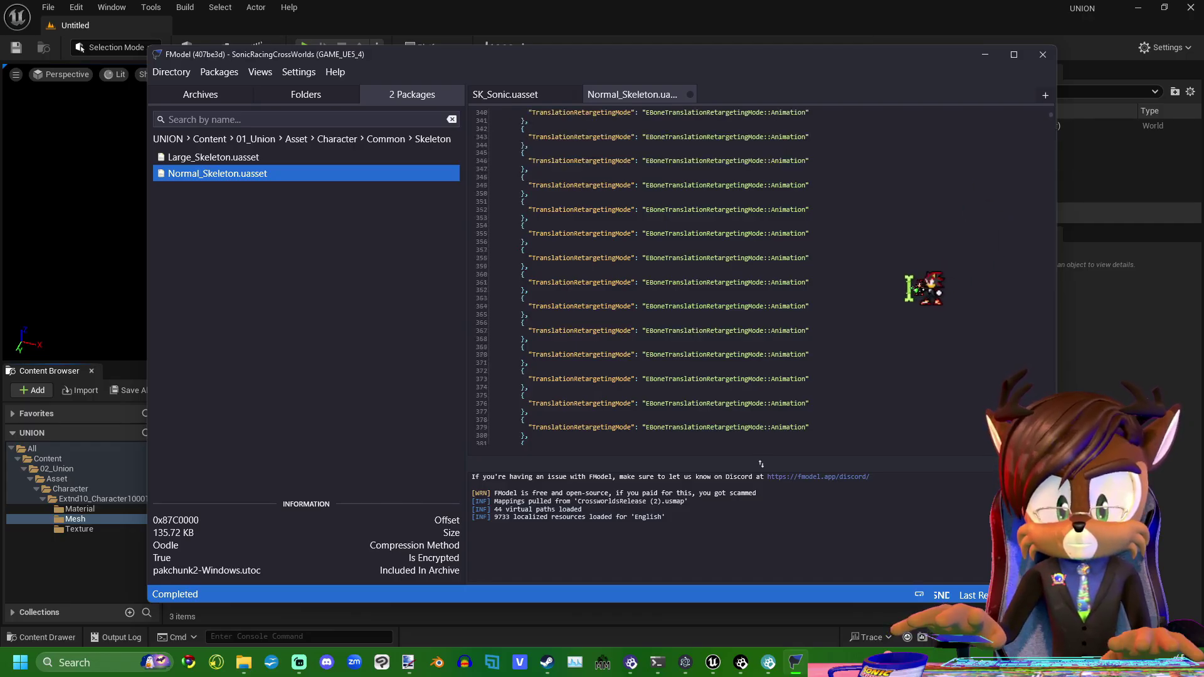
left_click(195, 160)
- Browse to the Cream character's Mesh folder and open SK_Cream.uasset to check which skeleton it references
left_click(306, 96)
double_click(306, 457)
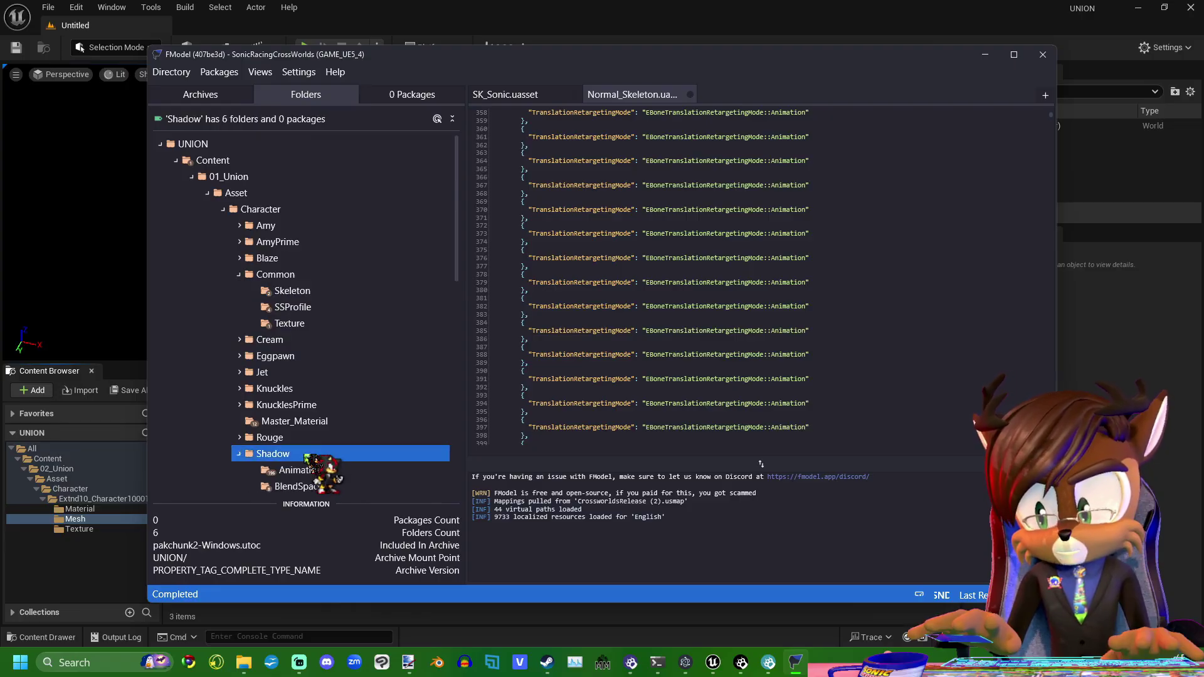
scroll(336, 376, "down", 3)
scroll(336, 401, "up", 2)
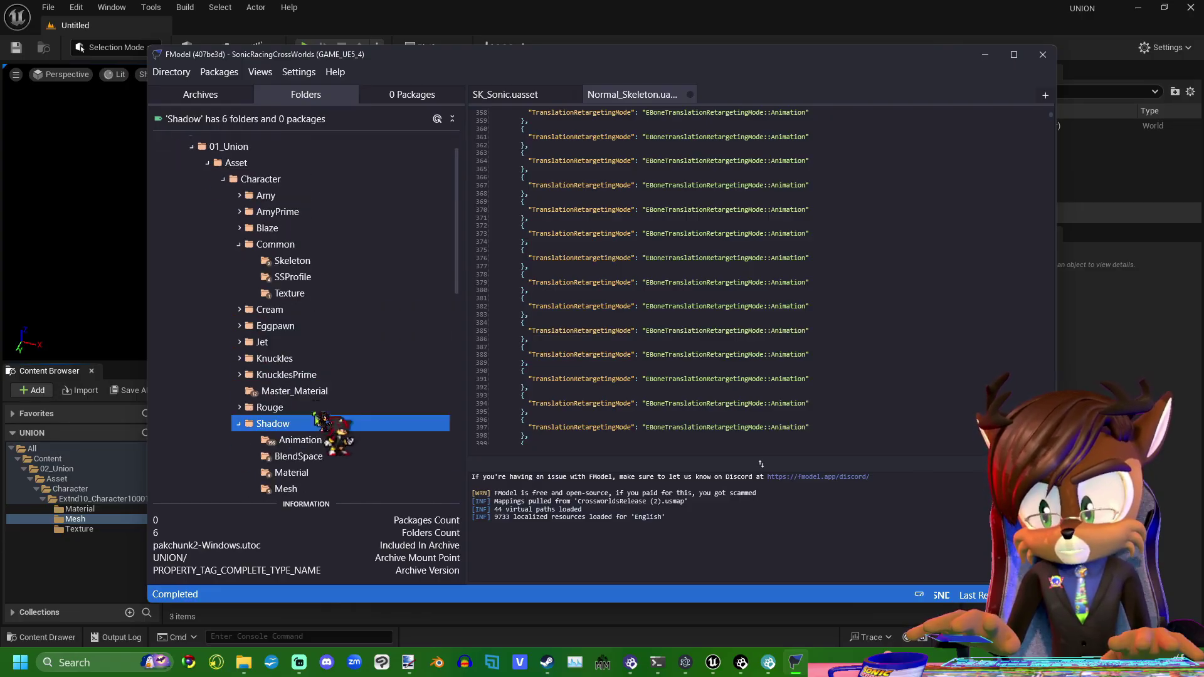
double_click(306, 313)
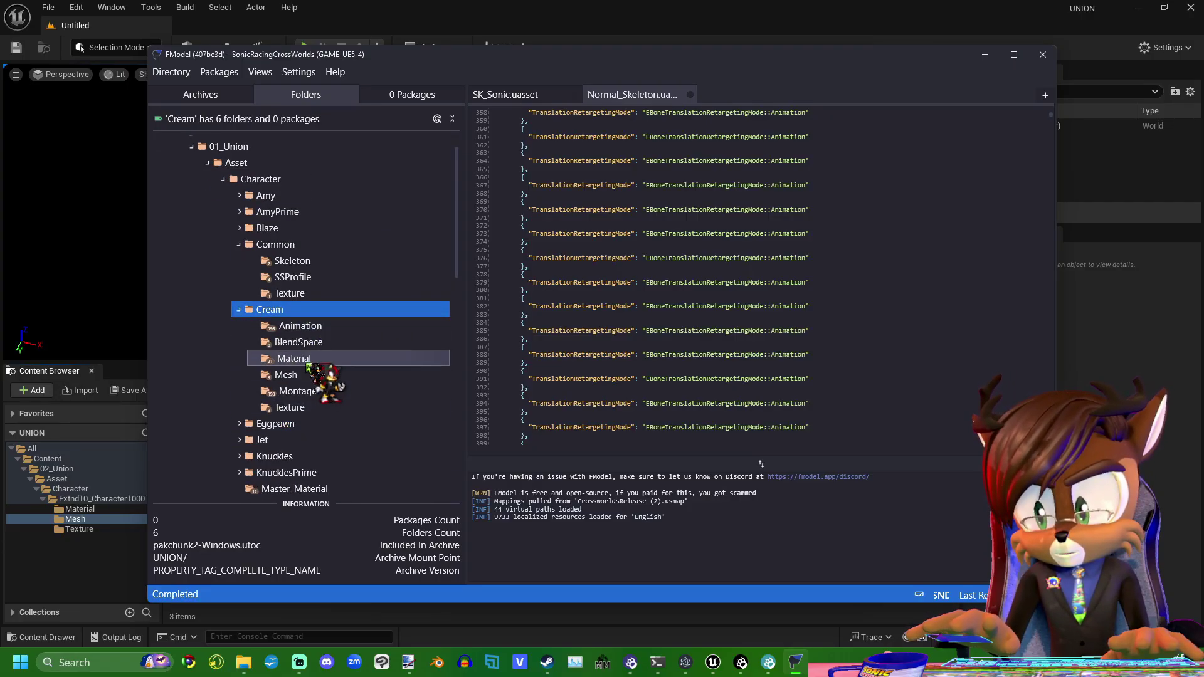
double_click(312, 375)
double_click(179, 190)
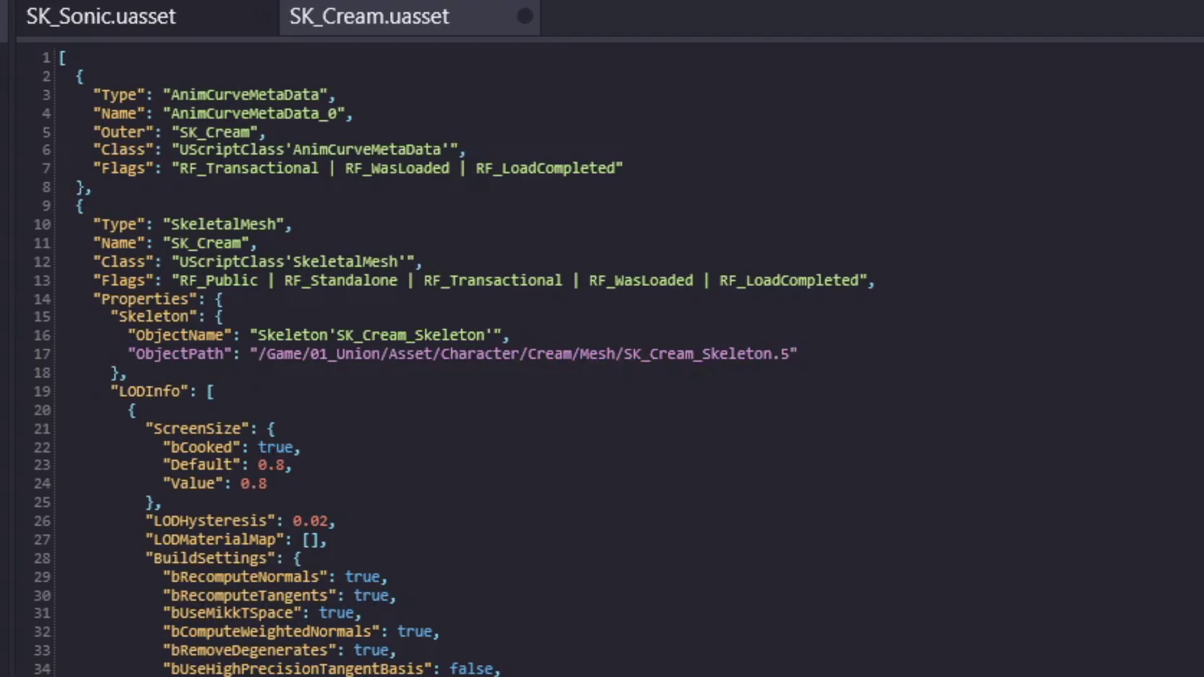
left_click(257, 173)
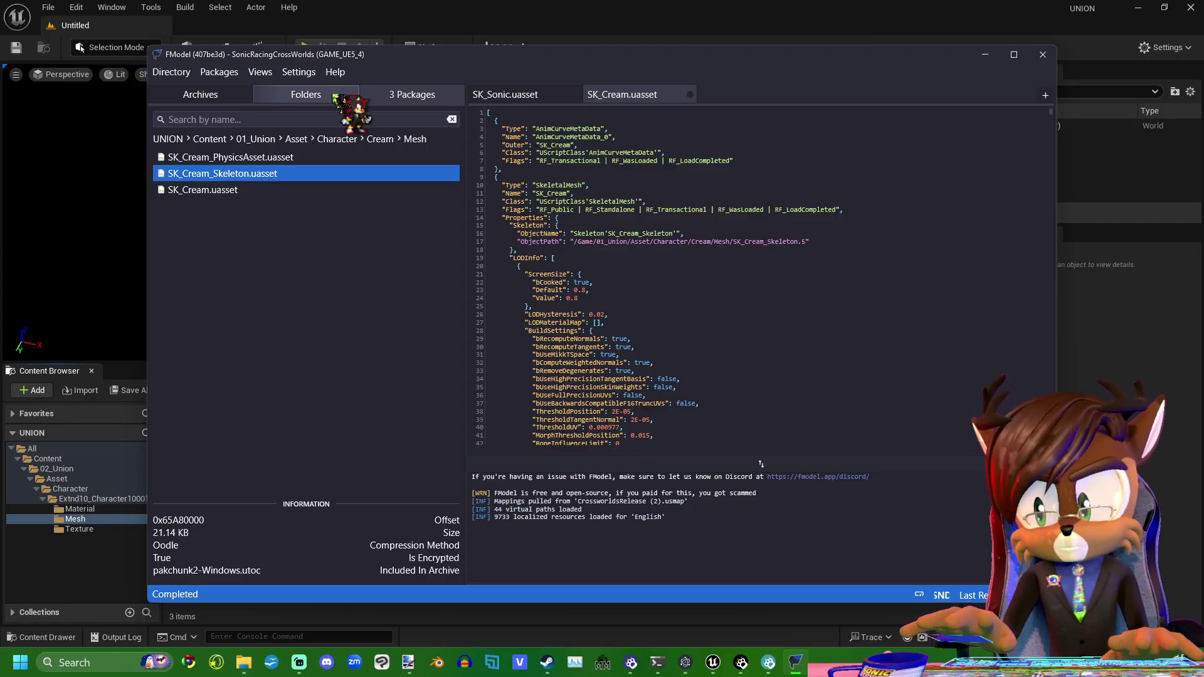
- Collapse the Cream and Common folders and open SK_Blaze.uasset from Blaze/Mesh to check its skeleton reference
left_click(335, 97)
left_click(238, 311)
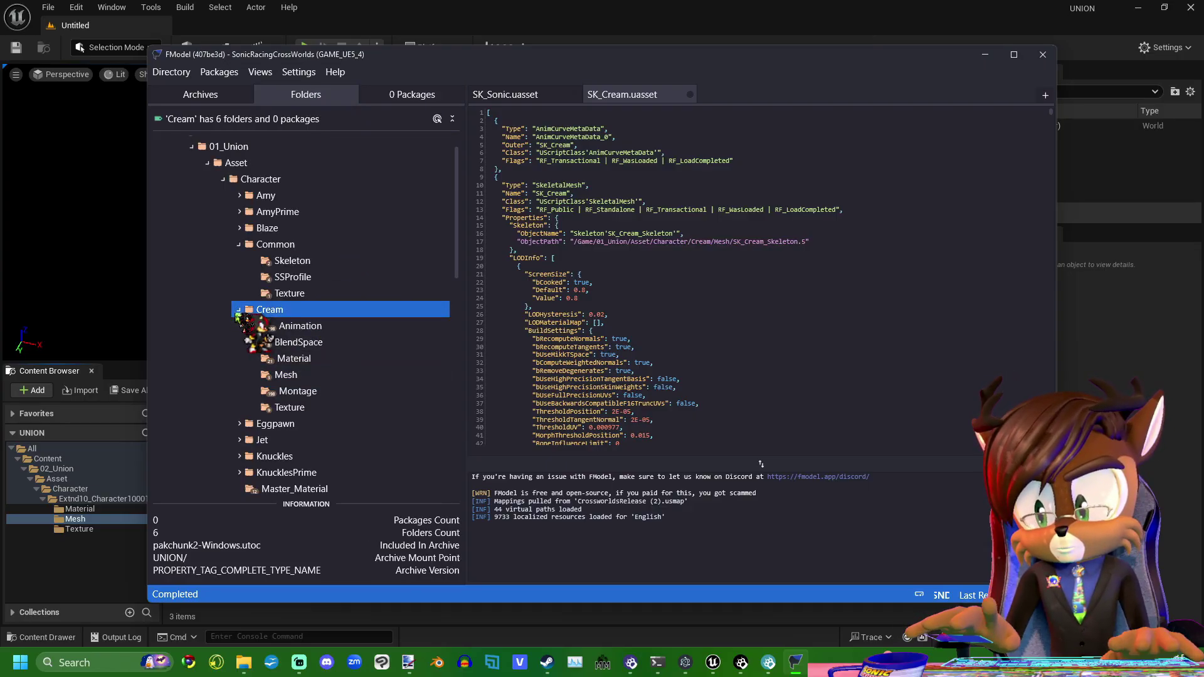
left_click(239, 244)
double_click(270, 228)
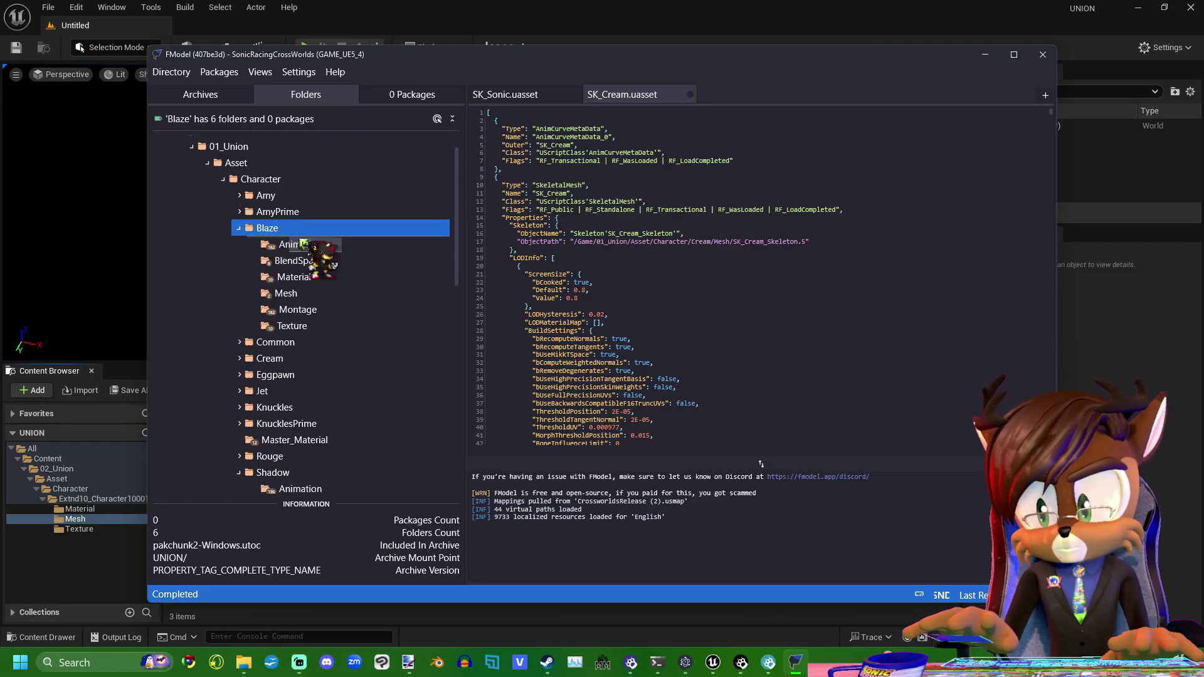
double_click(310, 295)
double_click(298, 176)
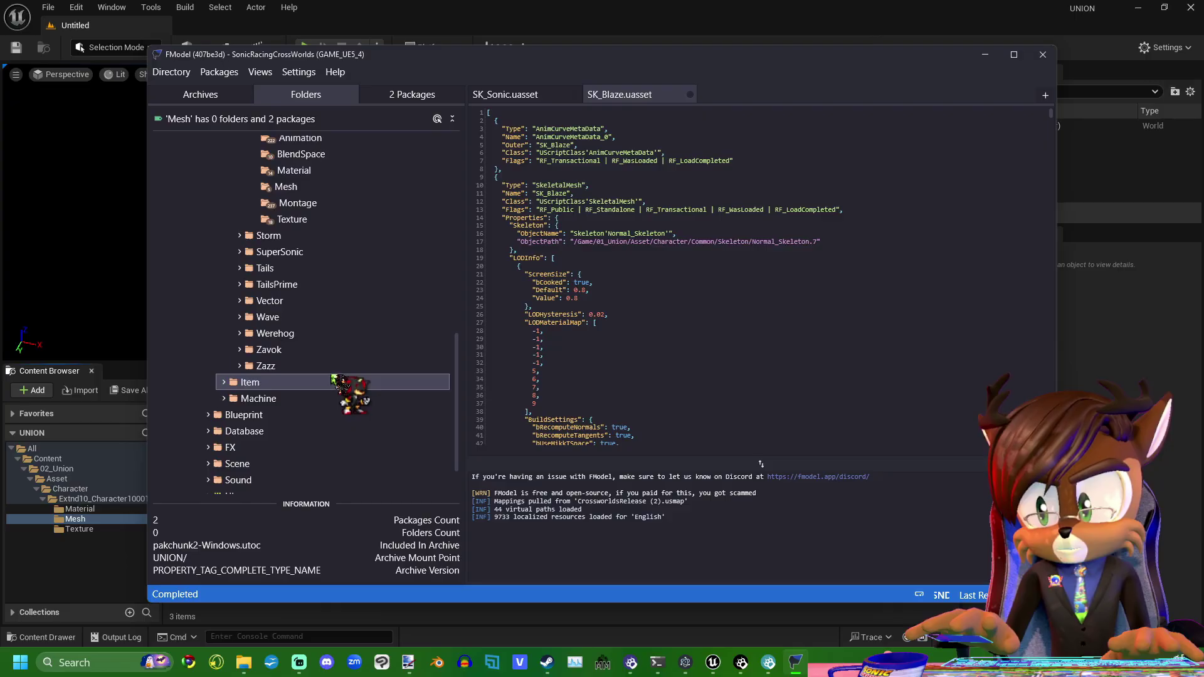
- Expand the Zazz character folder and open SK_Zazz.uasset from its Mesh folder to check its skeleton reference
left_click(305, 367)
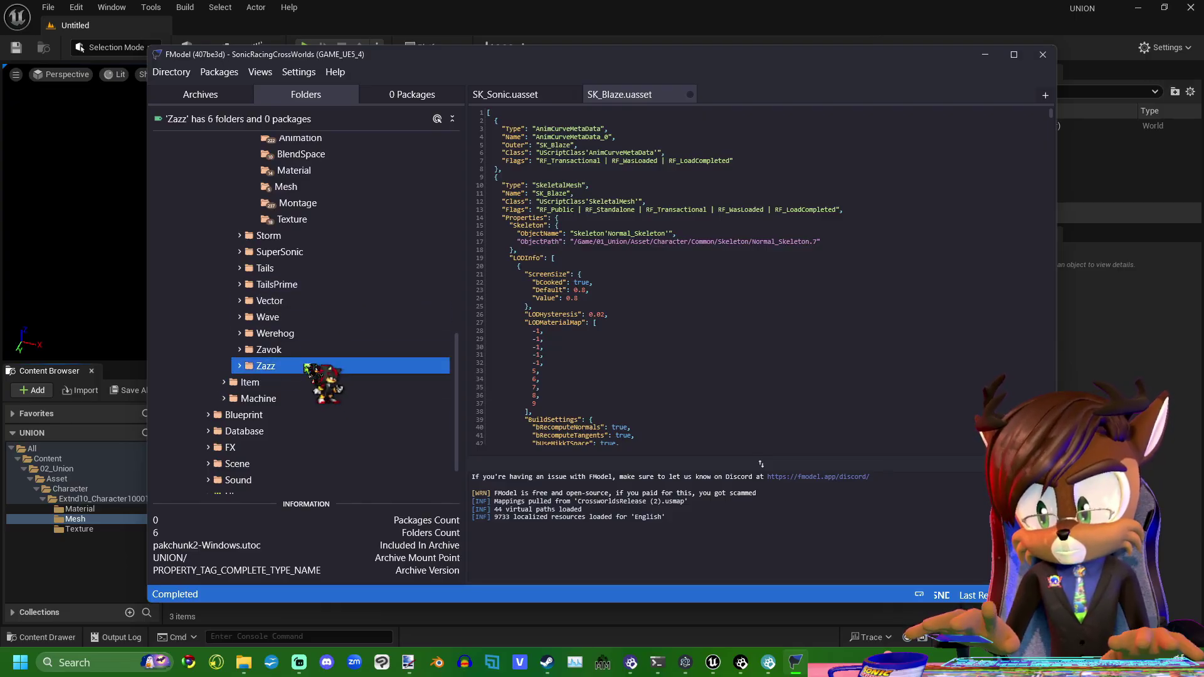
double_click(306, 366)
scroll(322, 357, "down", 2)
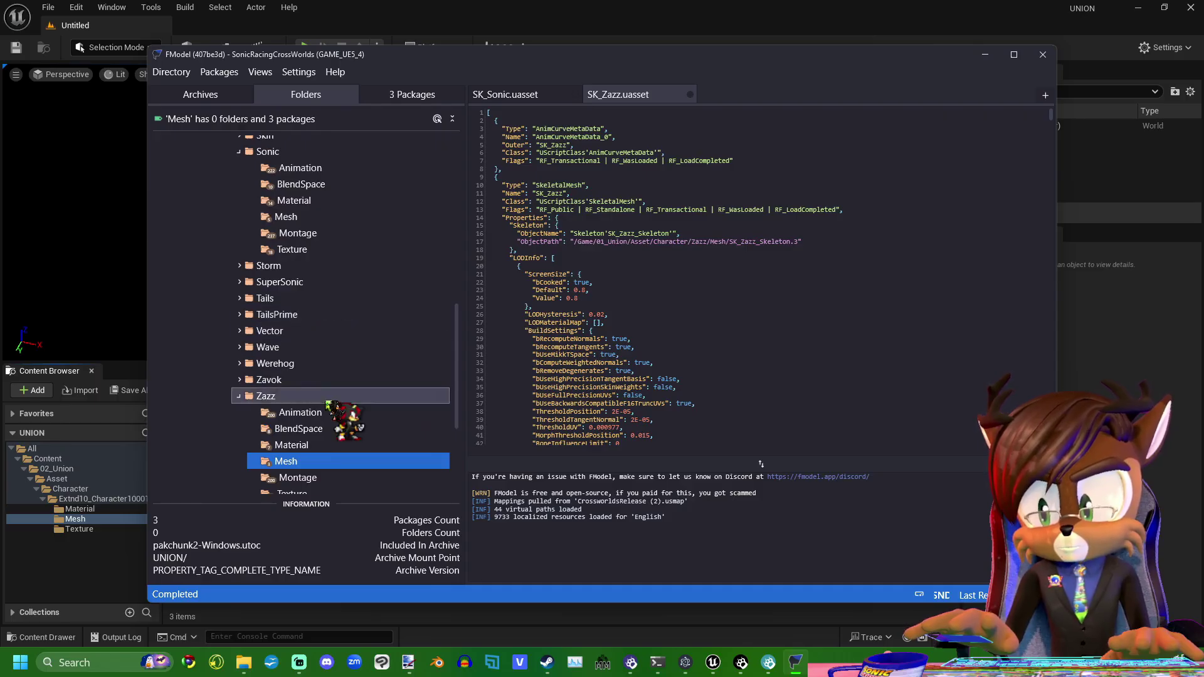
- Open SK_Zavok.uasset from the Zavok character's Mesh folder to check its skeleton reference
left_click(323, 379)
double_click(331, 379)
scroll(334, 370, "down", 3)
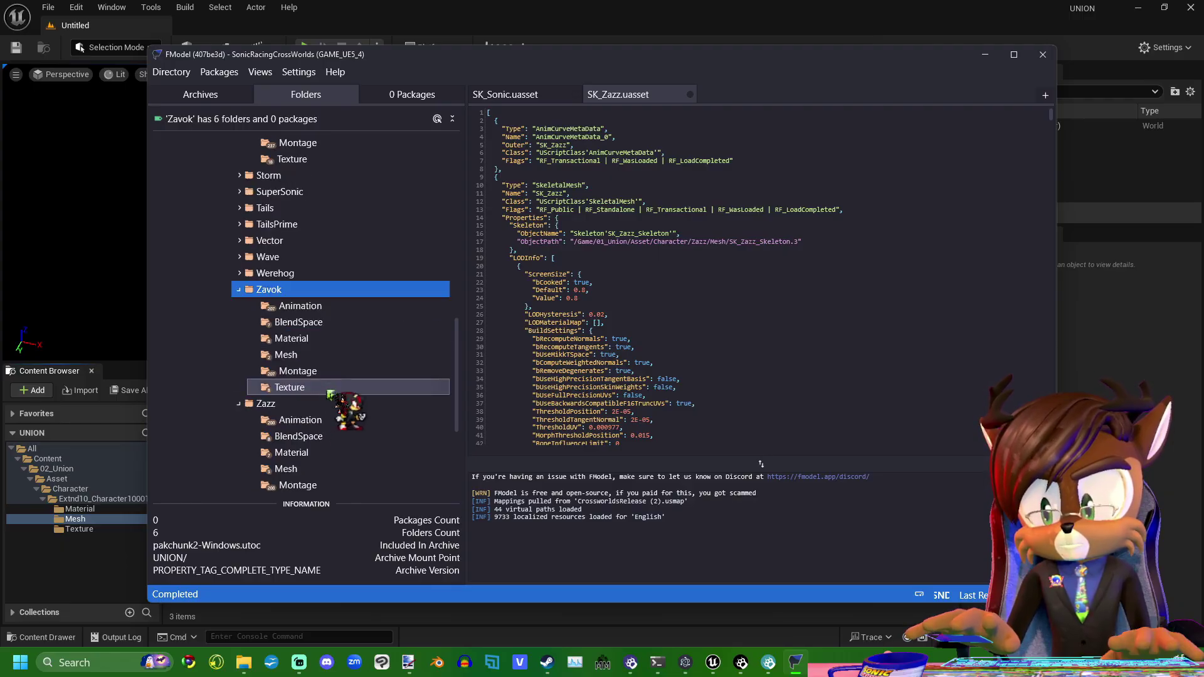
left_click(326, 353)
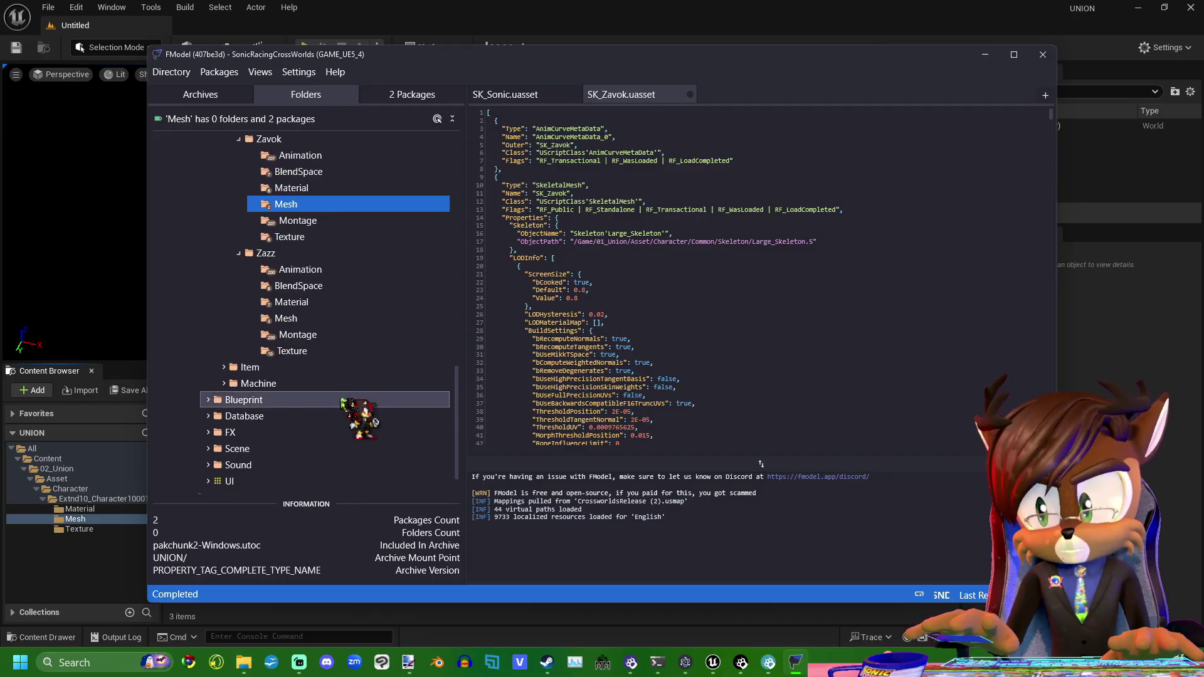
scroll(329, 364, "up", 5)
scroll(349, 376, "up", 4)
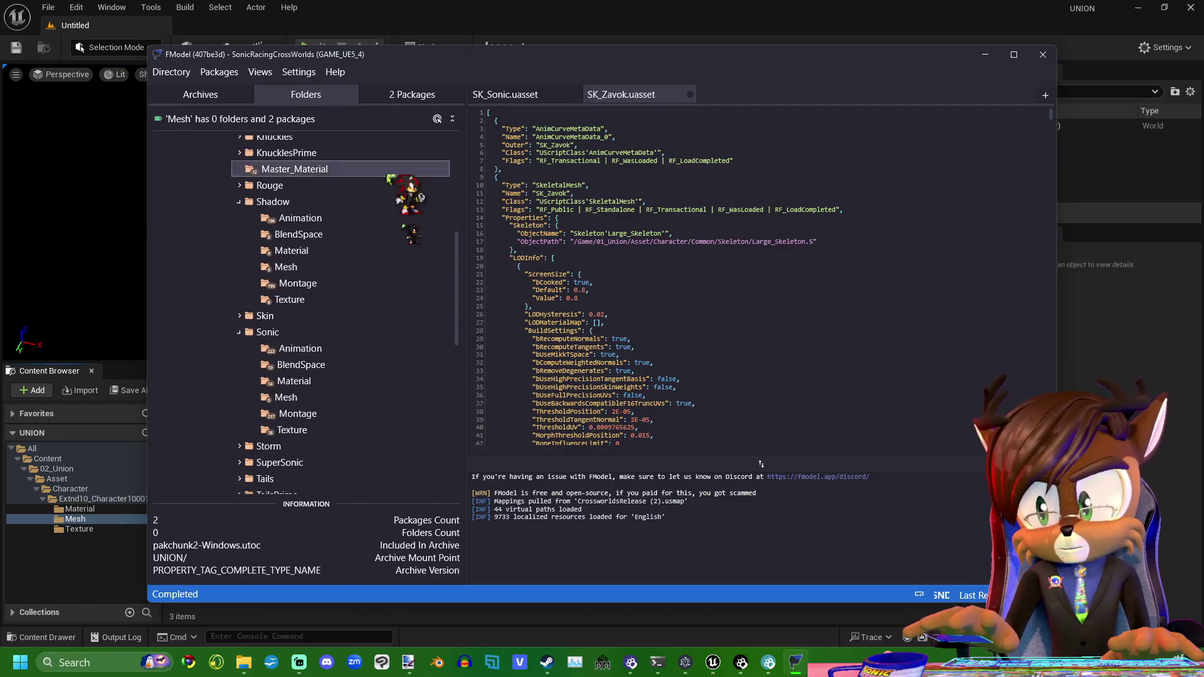
- Open SK_Knuckles.uasset from the Knuckles Mesh folder, close its 3D preview and open the skeleton asset it references
scroll(374, 328, "up", 6)
double_click(274, 317)
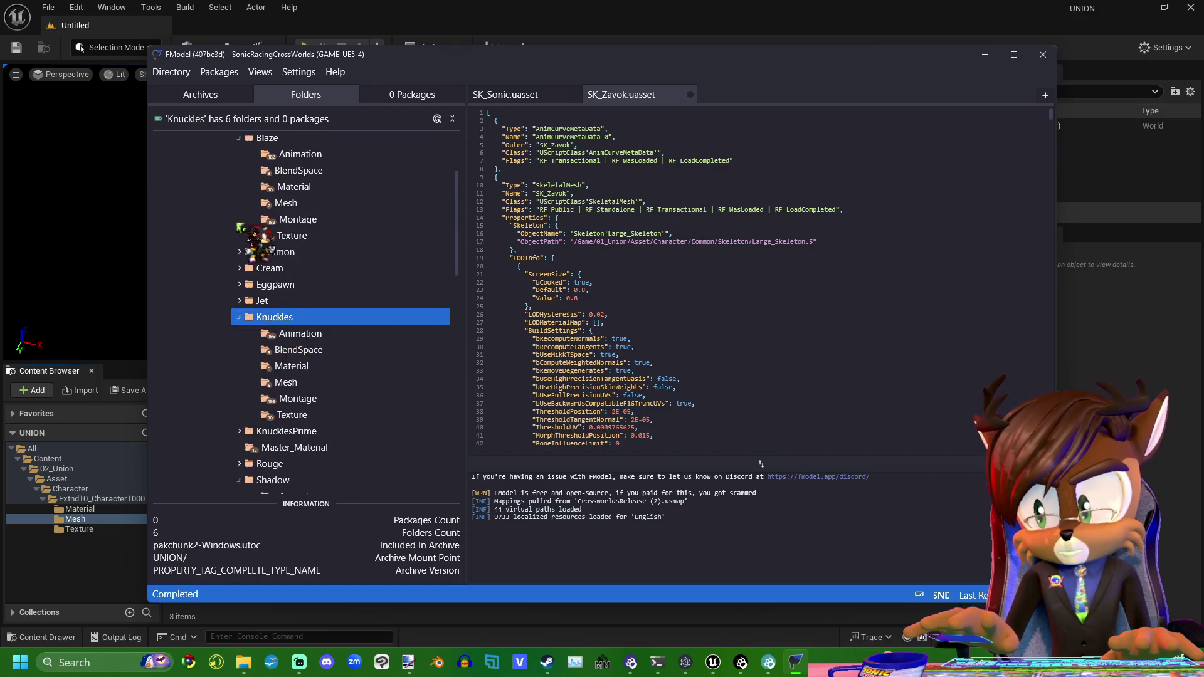
double_click(303, 383)
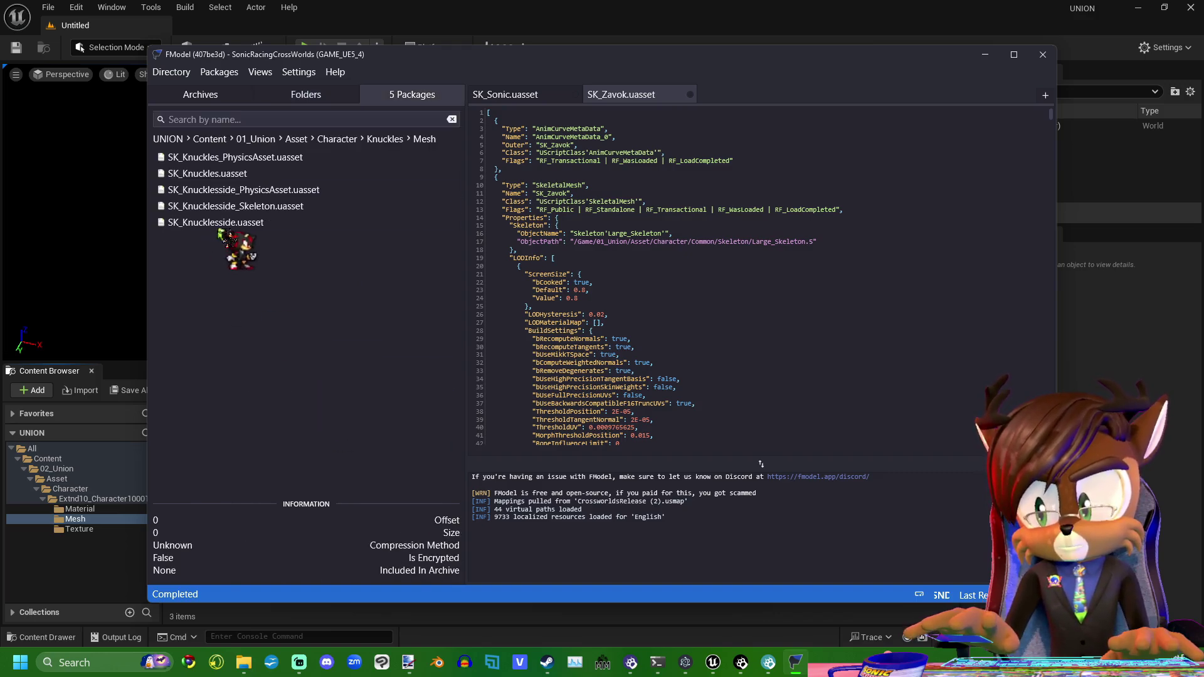
double_click(201, 174)
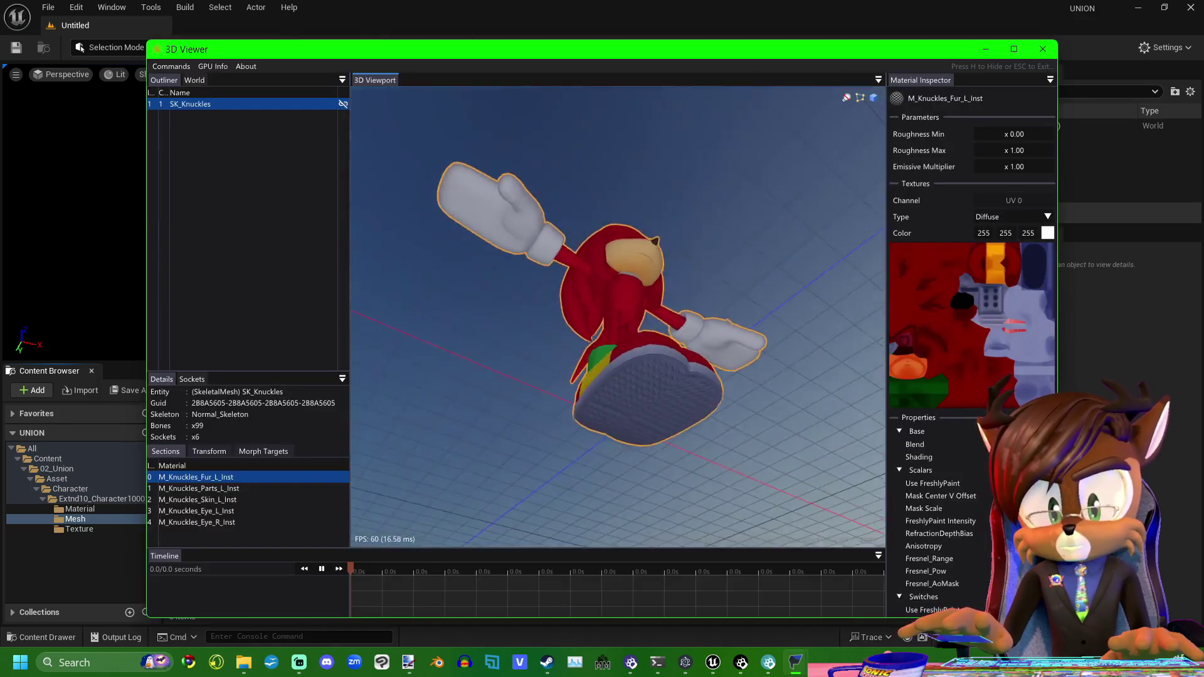
left_click(1042, 49)
left_click(707, 294)
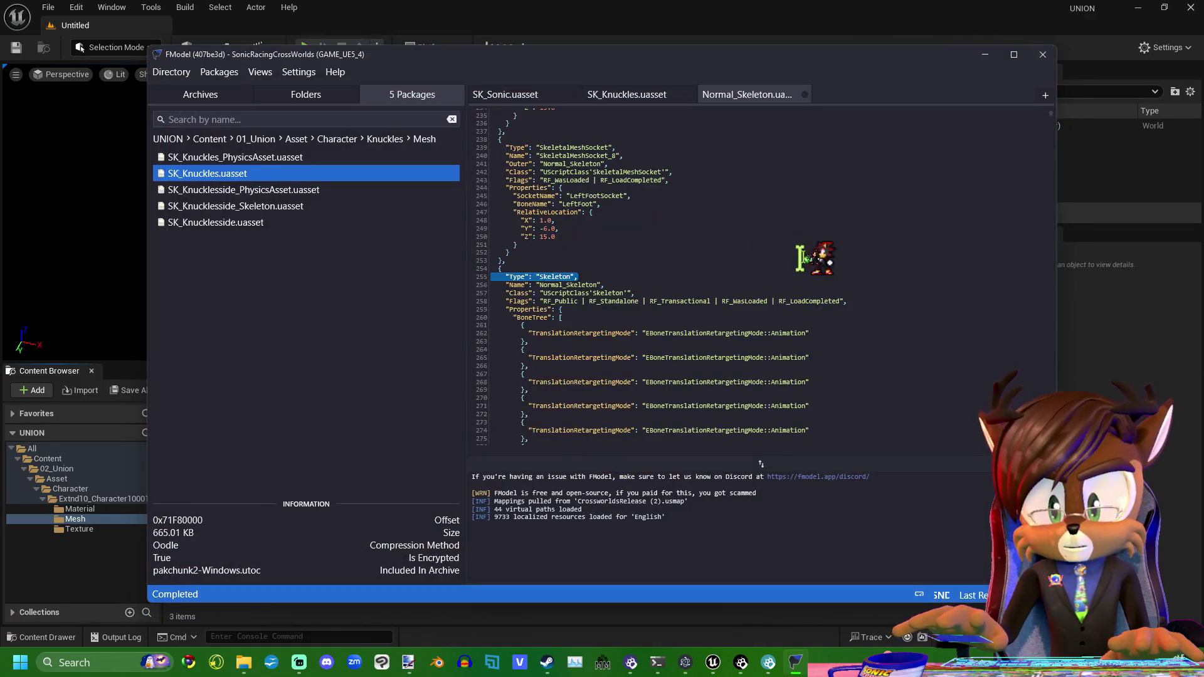
scroll(800, 258, "up", 1)
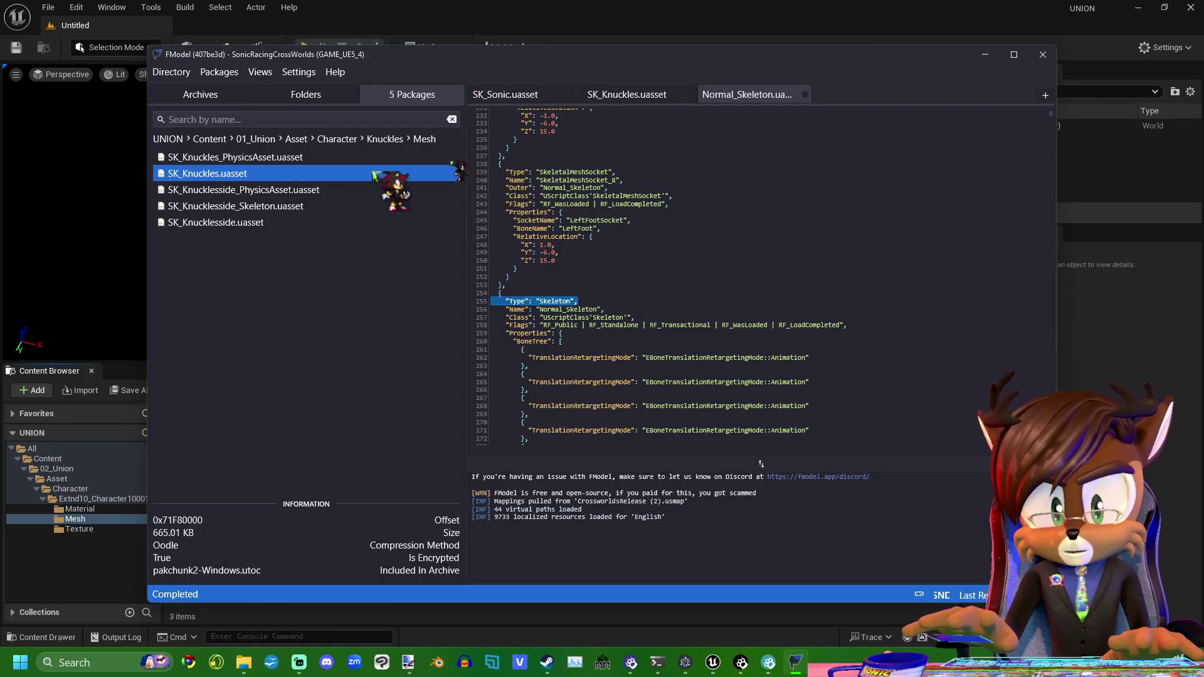
- Switch to the Unreal Editor and create a Common folder containing a Skeleton folder under 02_Union/Asset/Character
left_click(1066, 59)
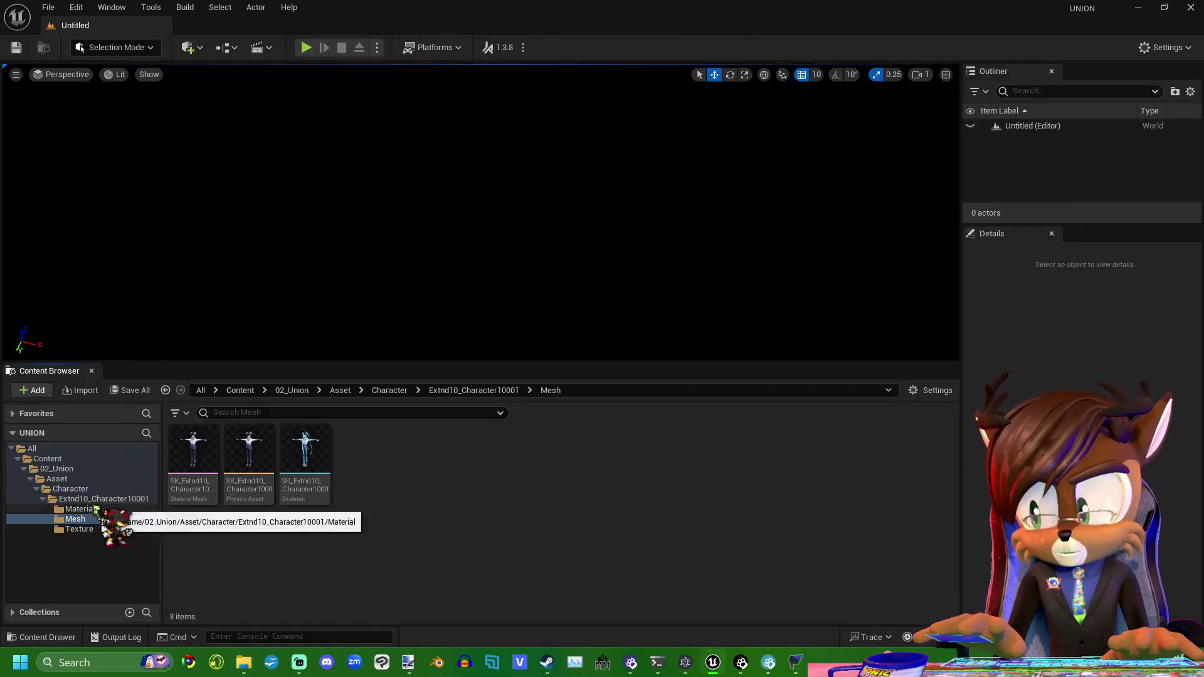
left_click(72, 489)
right_click(394, 499)
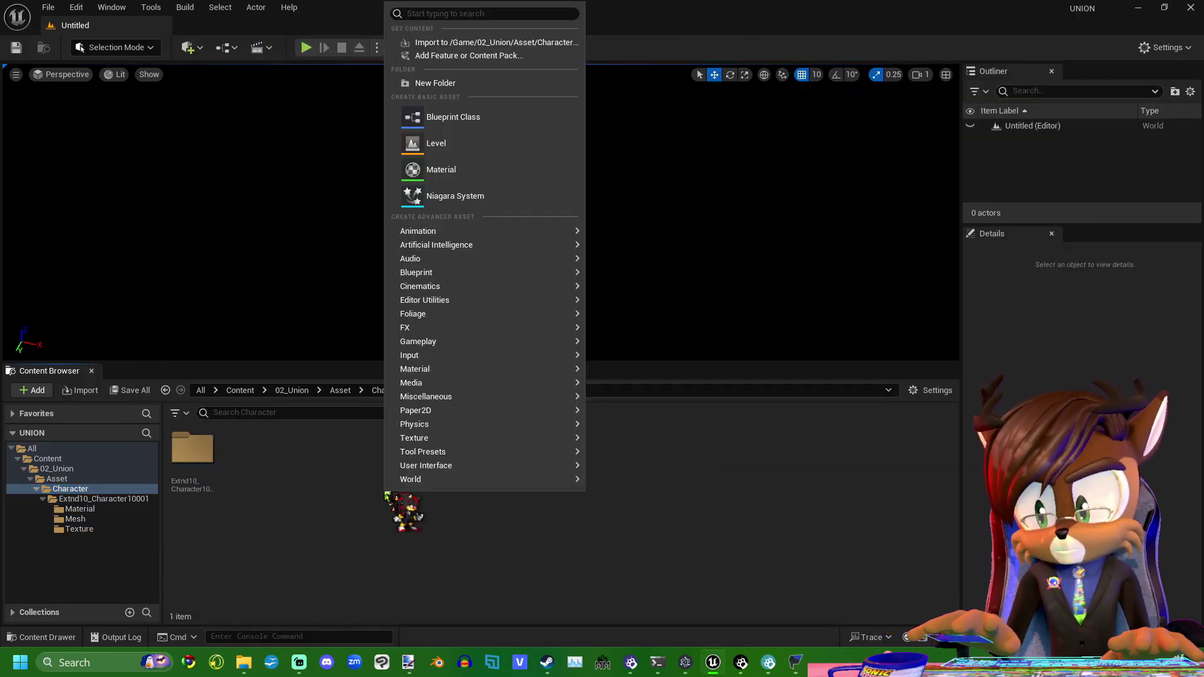
left_click(433, 83)
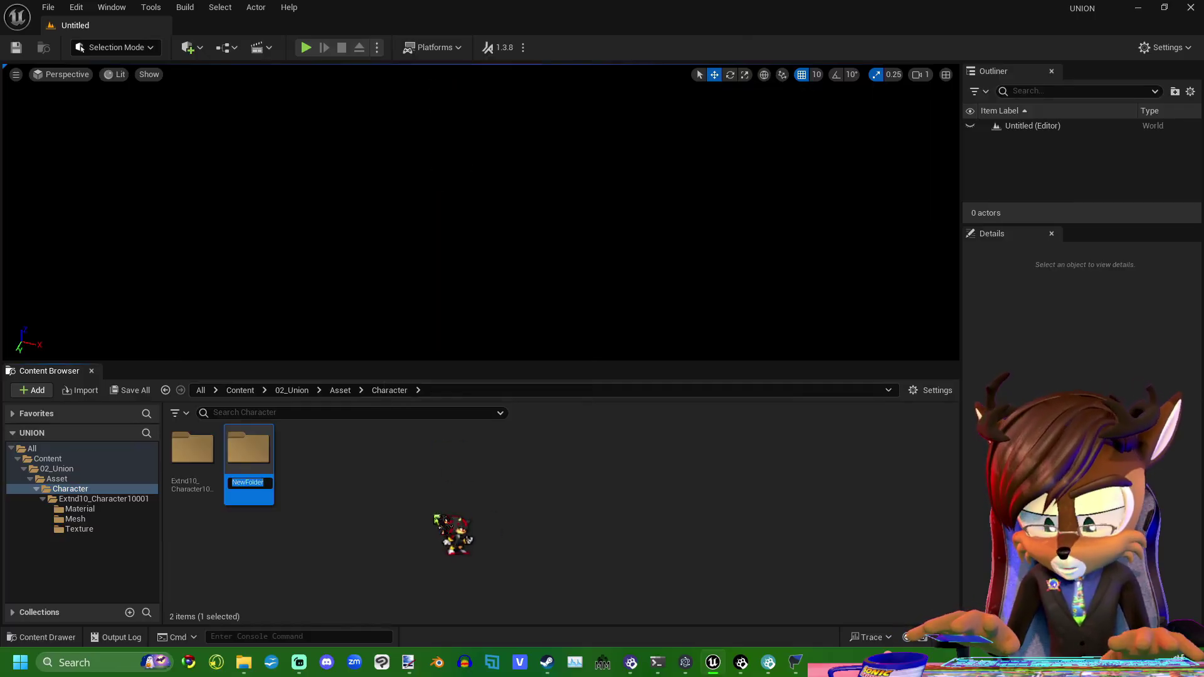
type("Comm")
type("on")
key("Return")
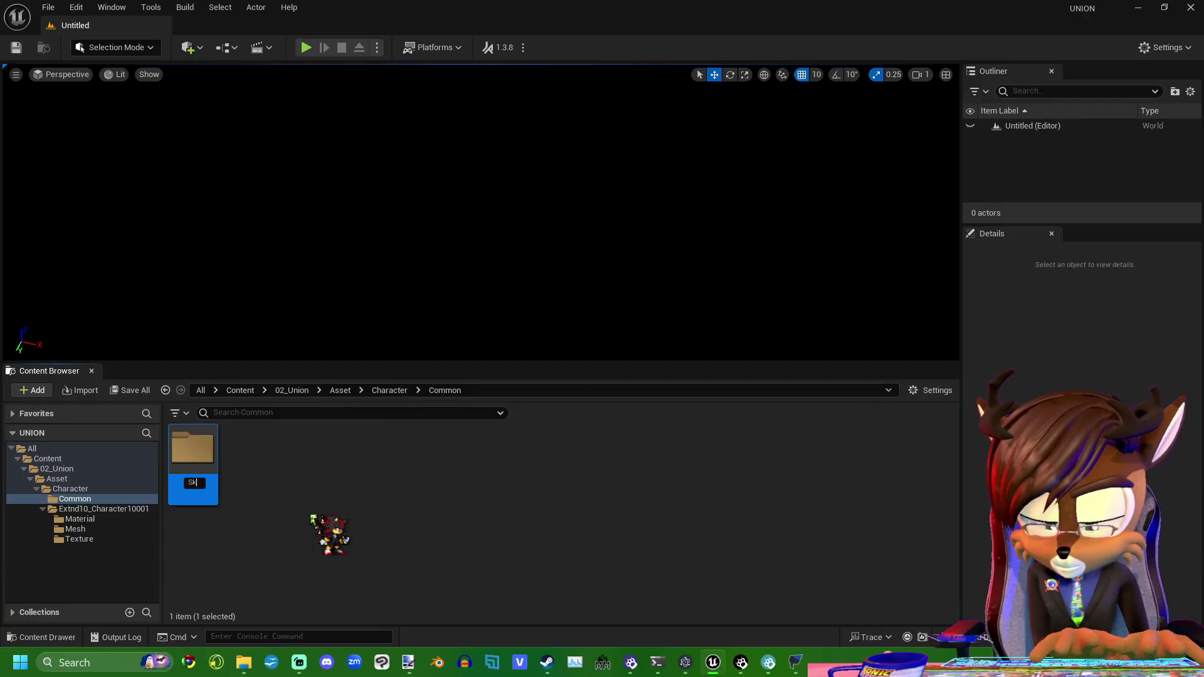
double_click(195, 456)
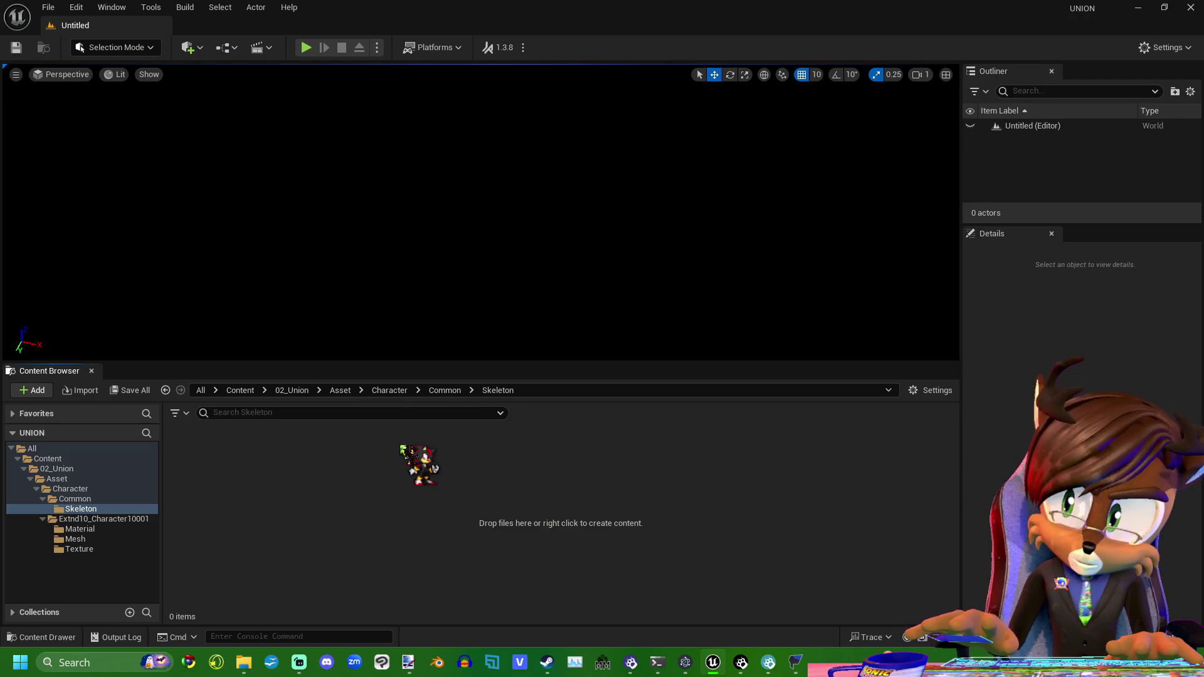
- Delete the Common folder from 02_Union/Asset/Character
left_click(70, 489)
right_click(194, 454)
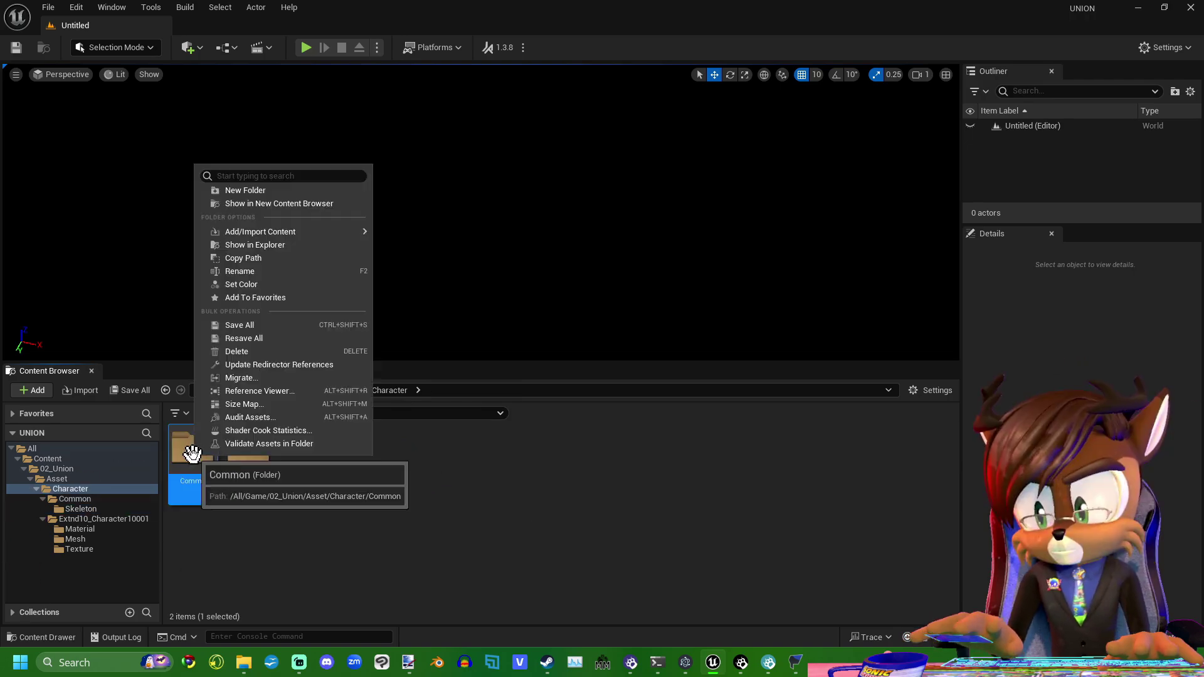
left_click(263, 351)
- Review the Material and Mesh folders of Extnd10_Character10001 and open its skeletal mesh to examine the model and bones
left_click(103, 498)
left_click(75, 518)
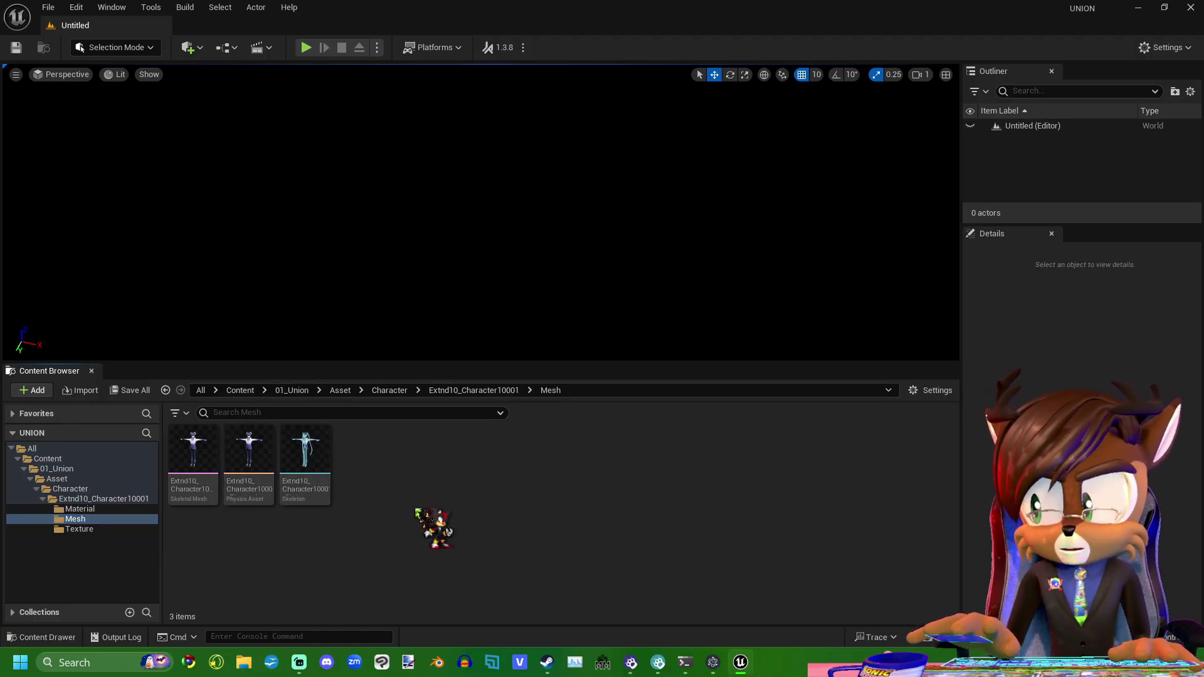
left_click(85, 509)
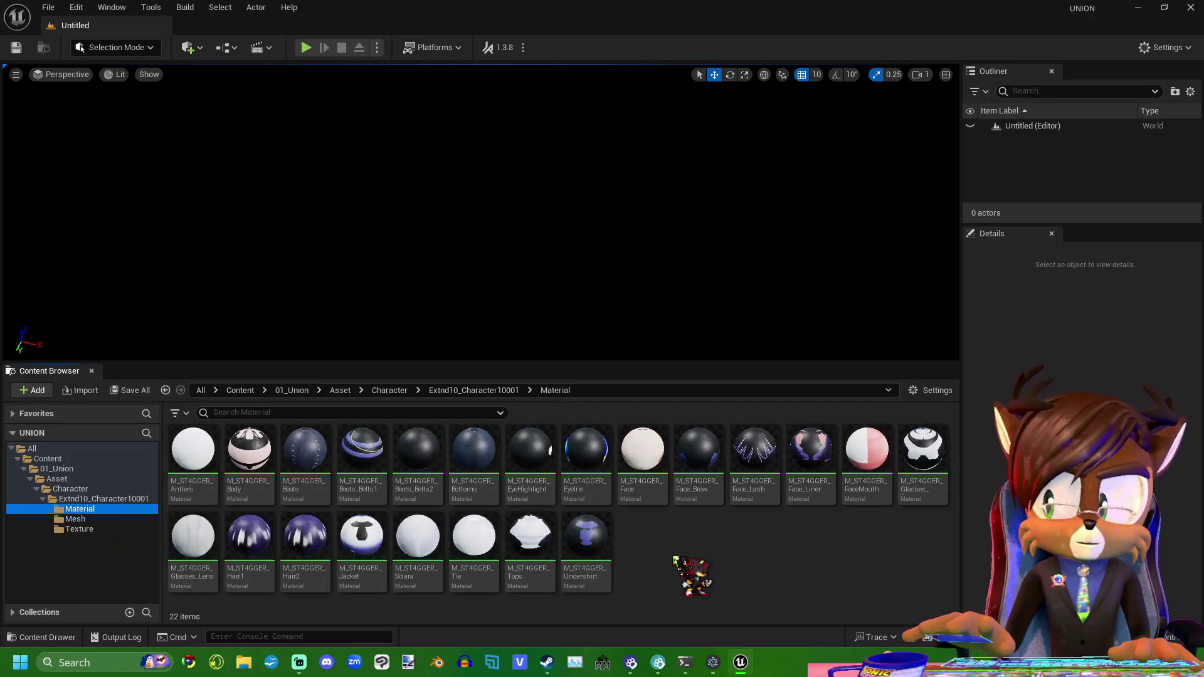
left_click(94, 520)
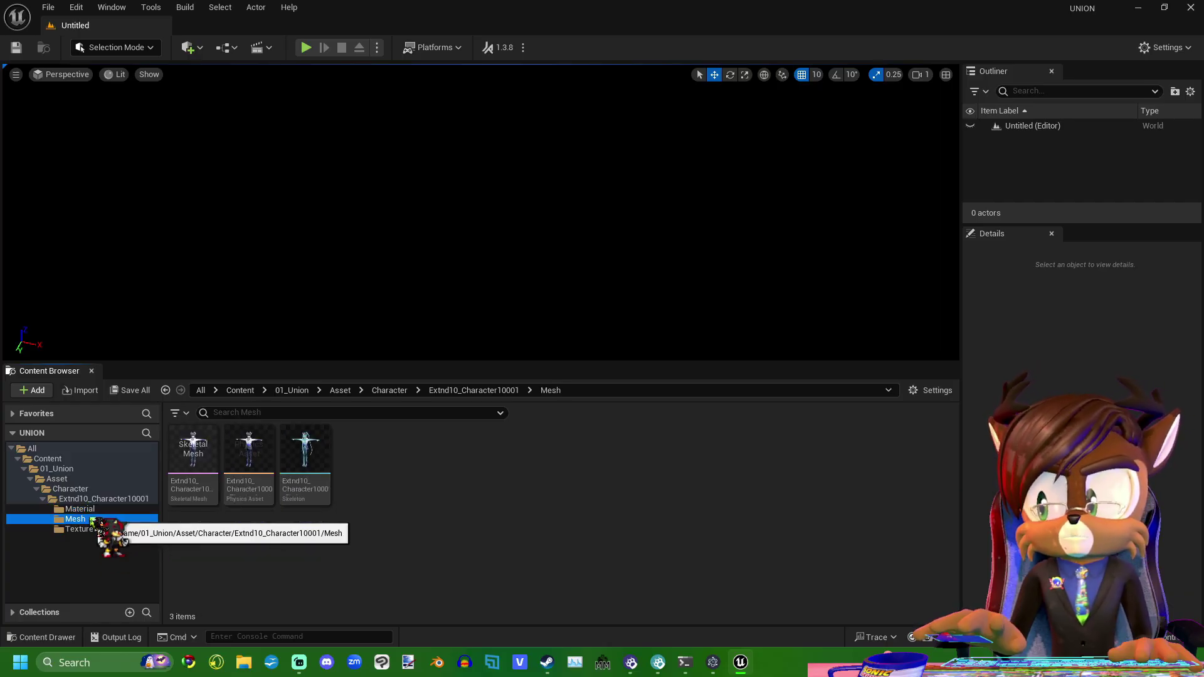
double_click(304, 474)
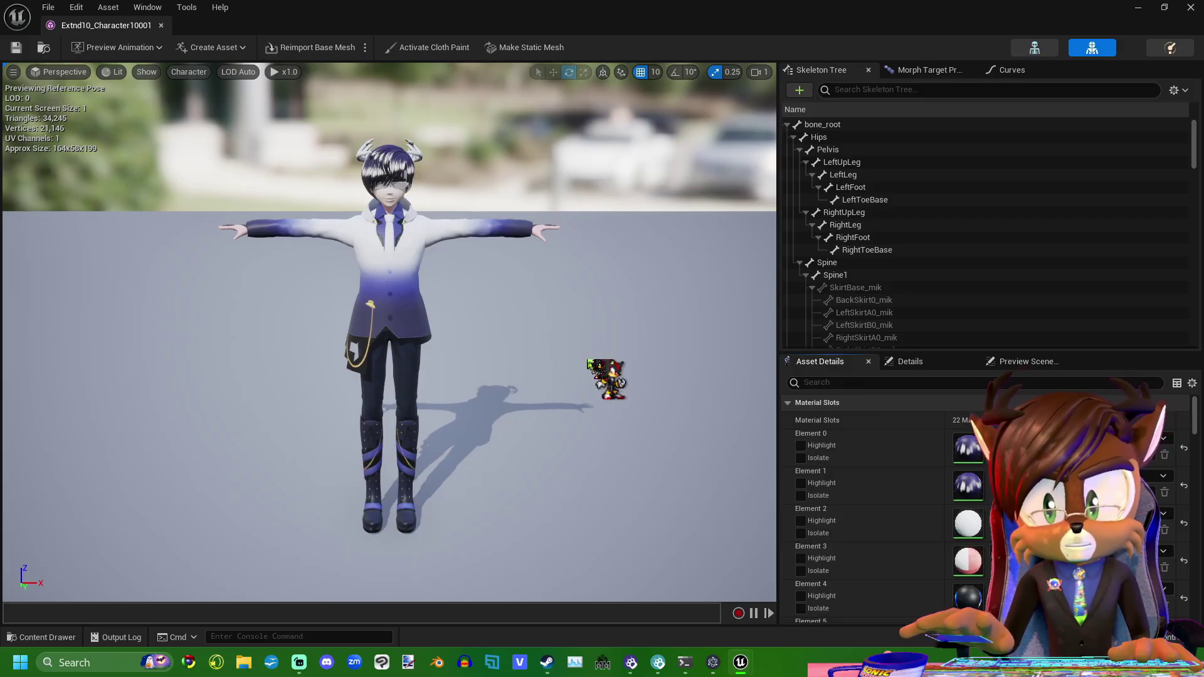
key("alt+Tab")
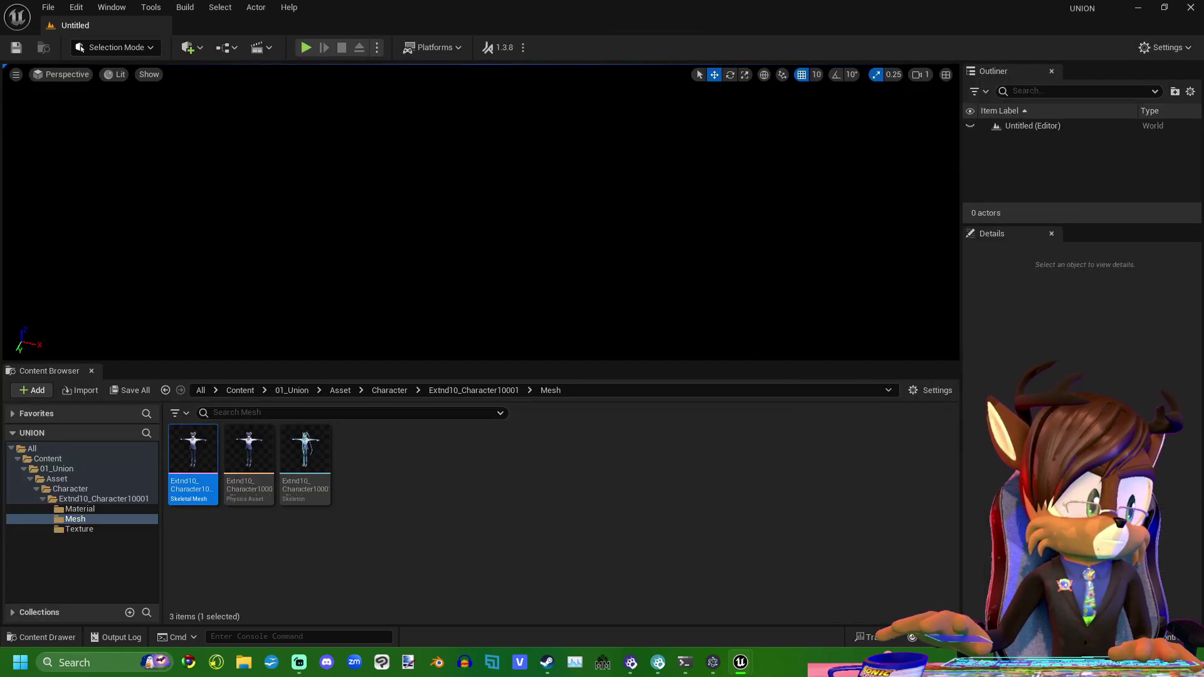
- Open the M_ST4GGER_Jacket material from the Material folder, set its Roughness to 1 and save it
left_click(79, 509)
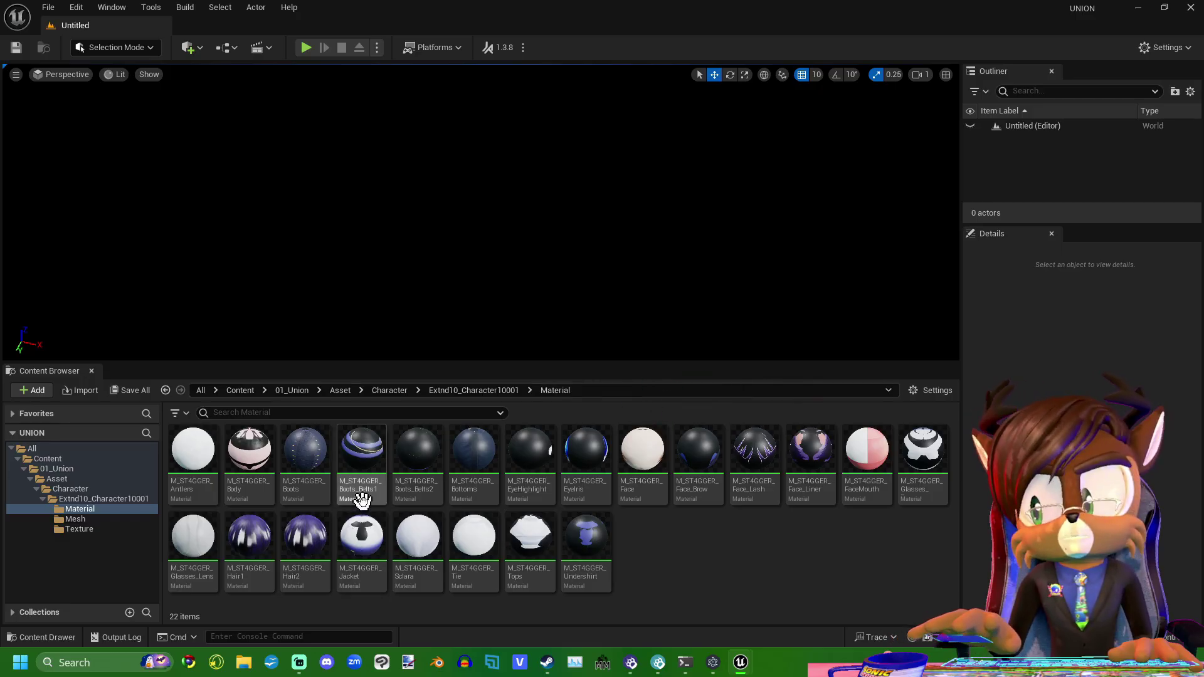
left_click(362, 536)
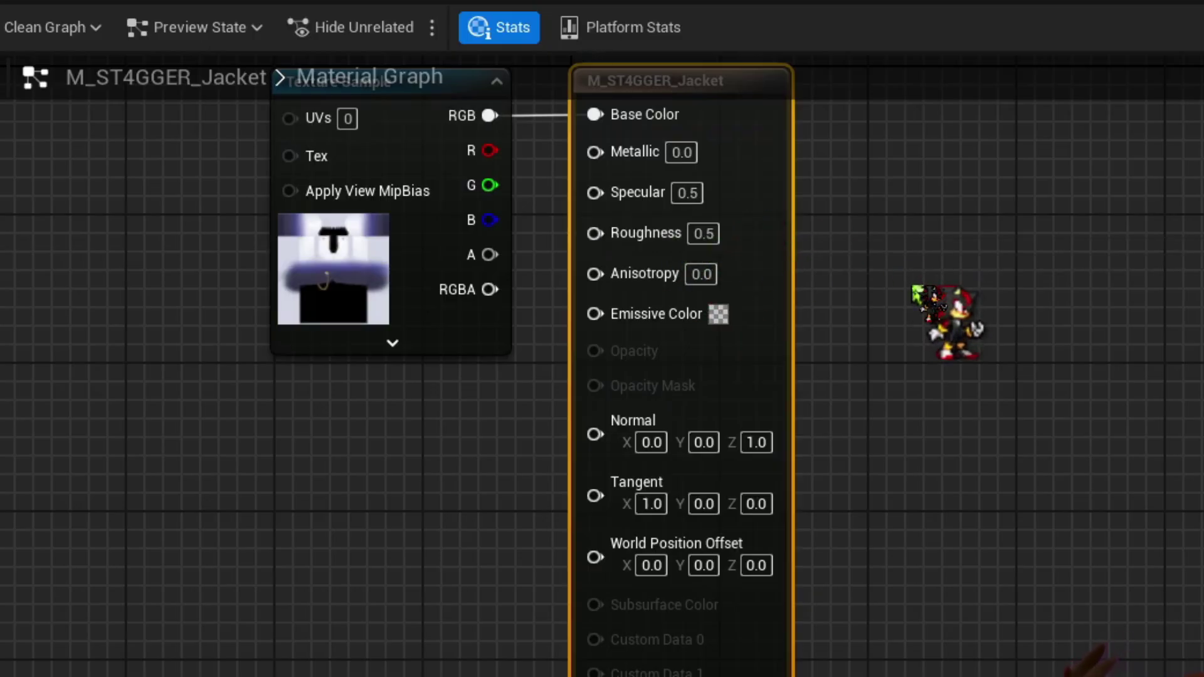
left_click(703, 233)
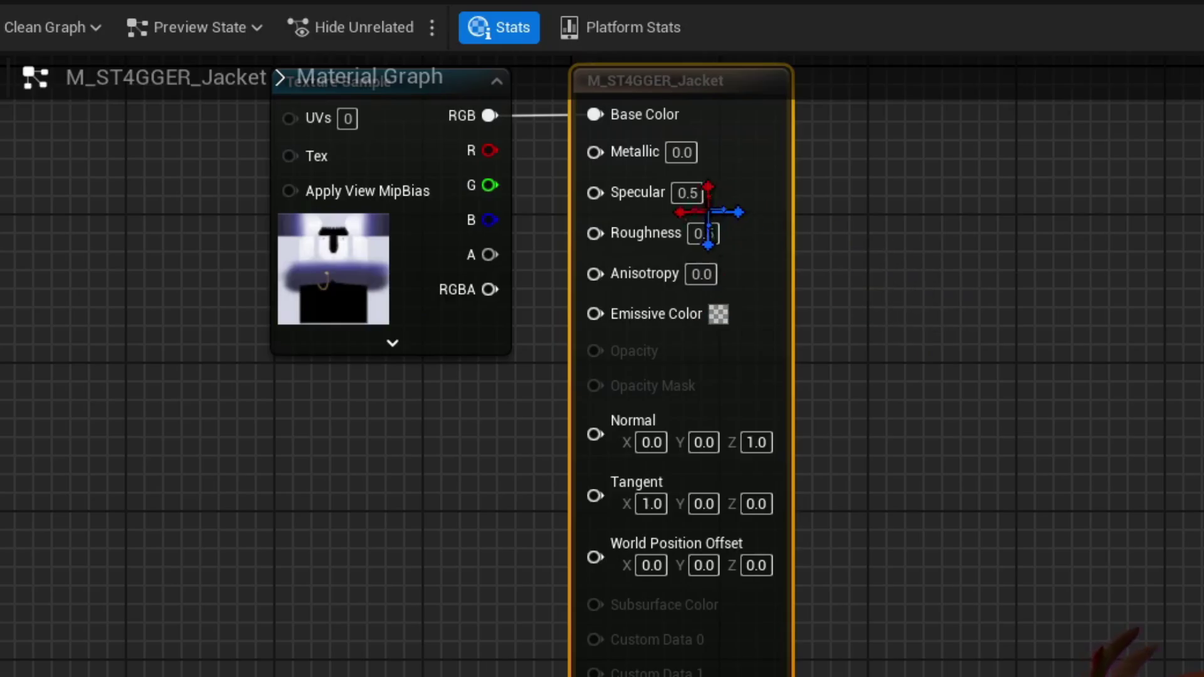
type("1")
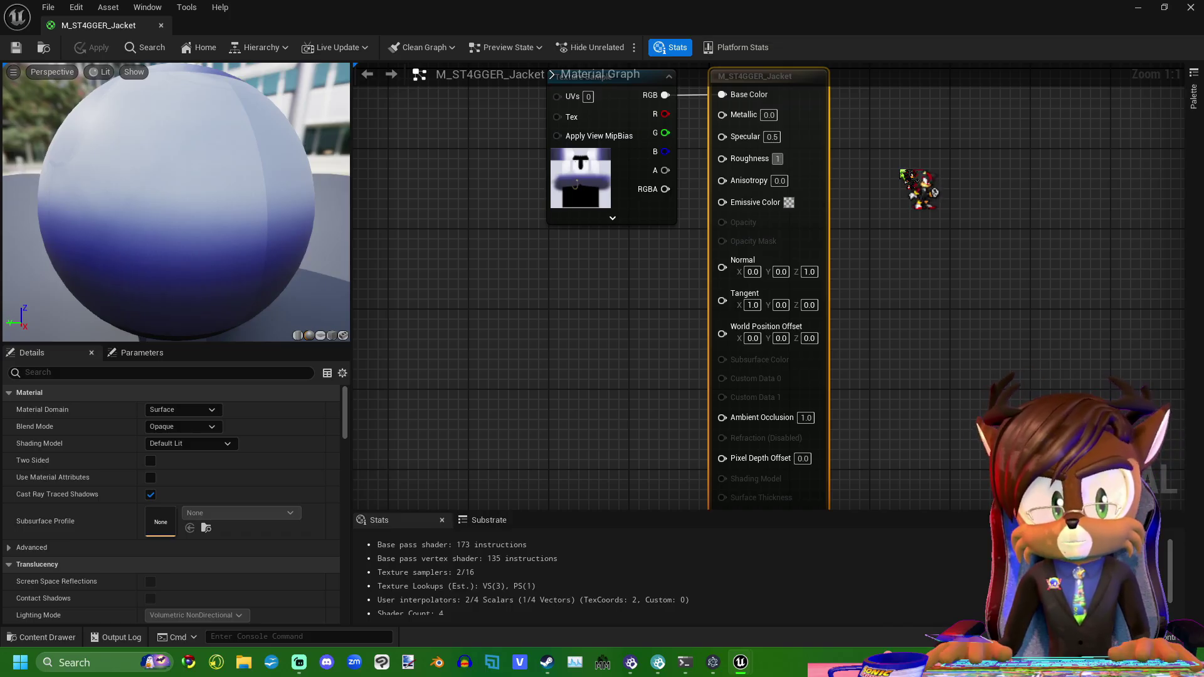
left_click(902, 170)
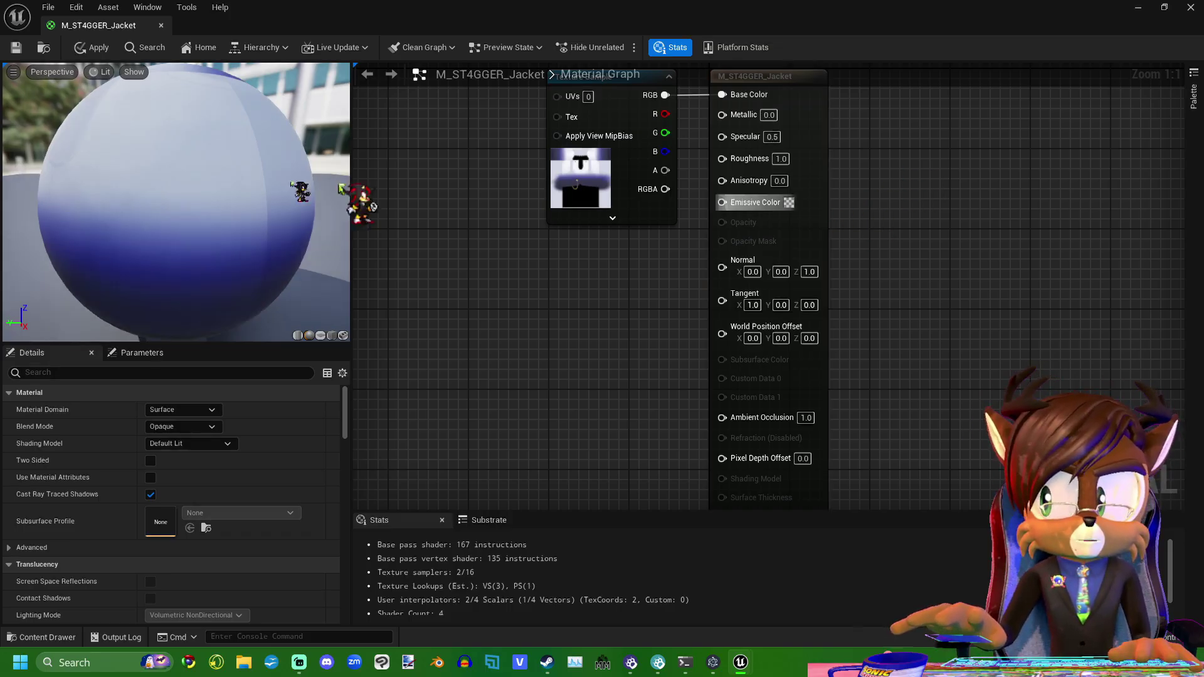
left_click(17, 47)
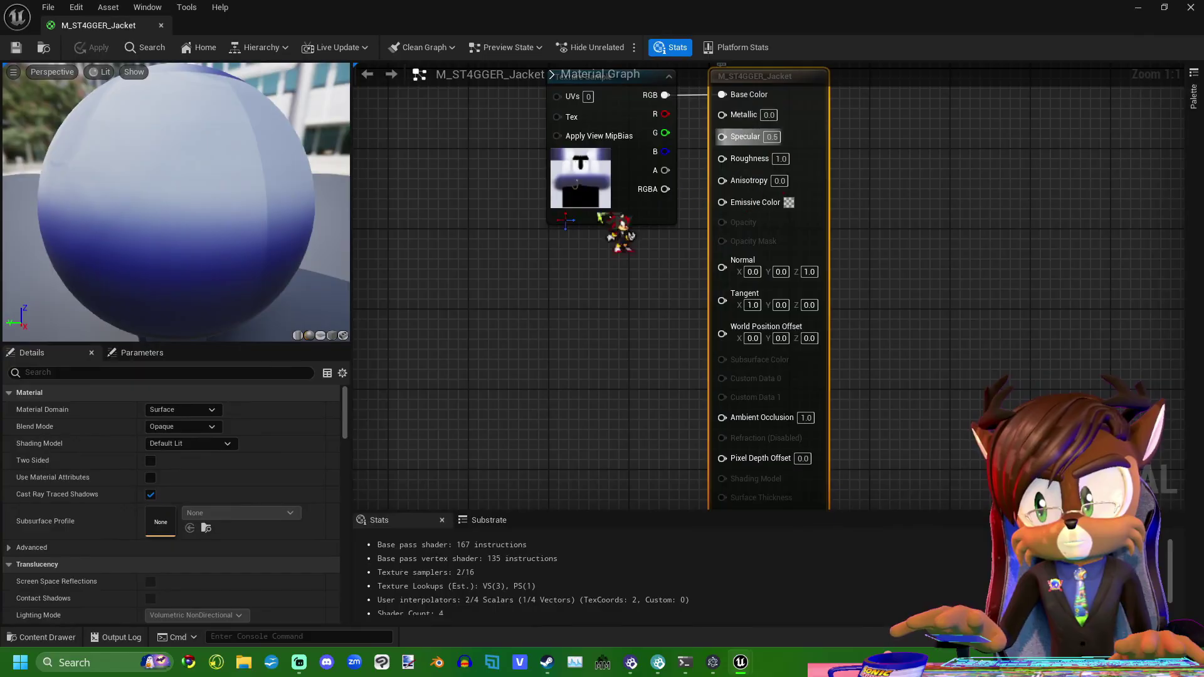
- Examine the jacket material's preview sphere and its T_ST4GGER_Jacket texture sample for areas that need transparency
left_click_drag(145, 219, 25, 185)
left_click_drag(161, 223, 173, 226)
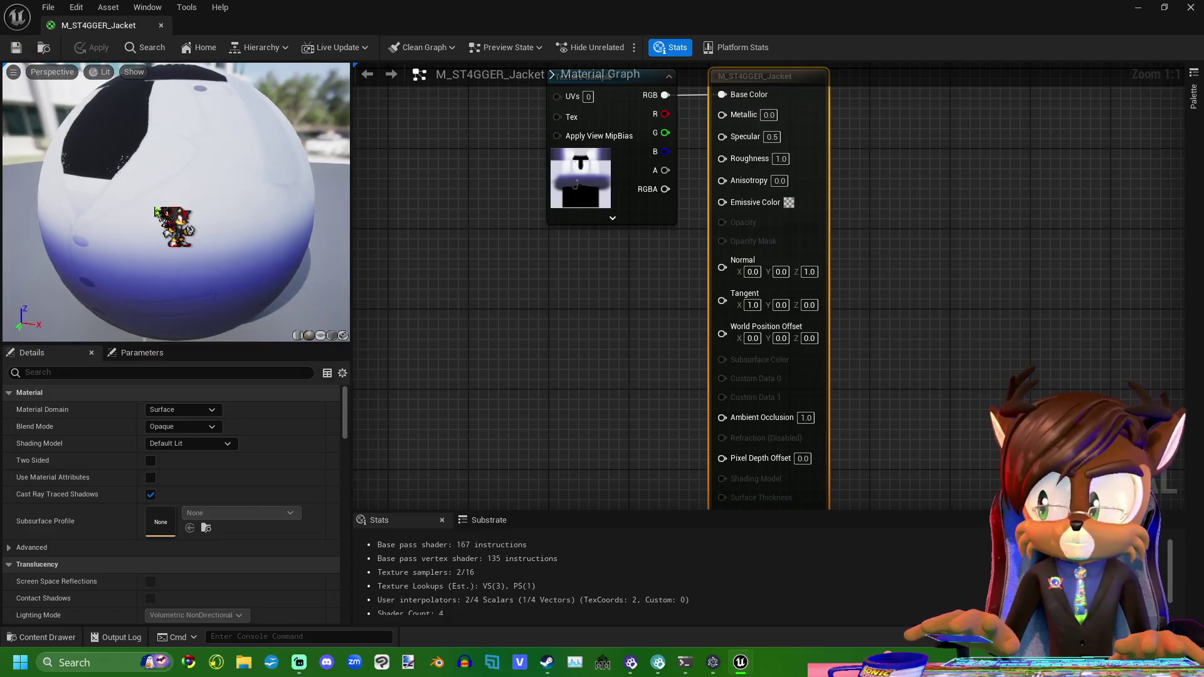
left_click(910, 238)
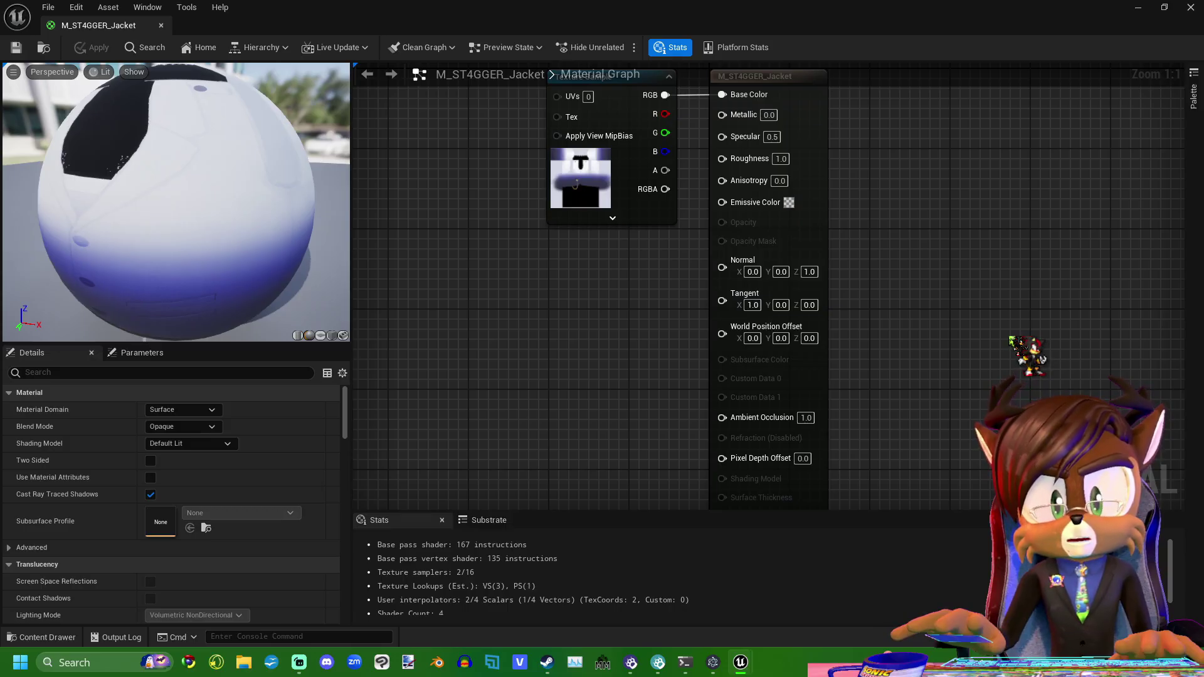
left_click(570, 185)
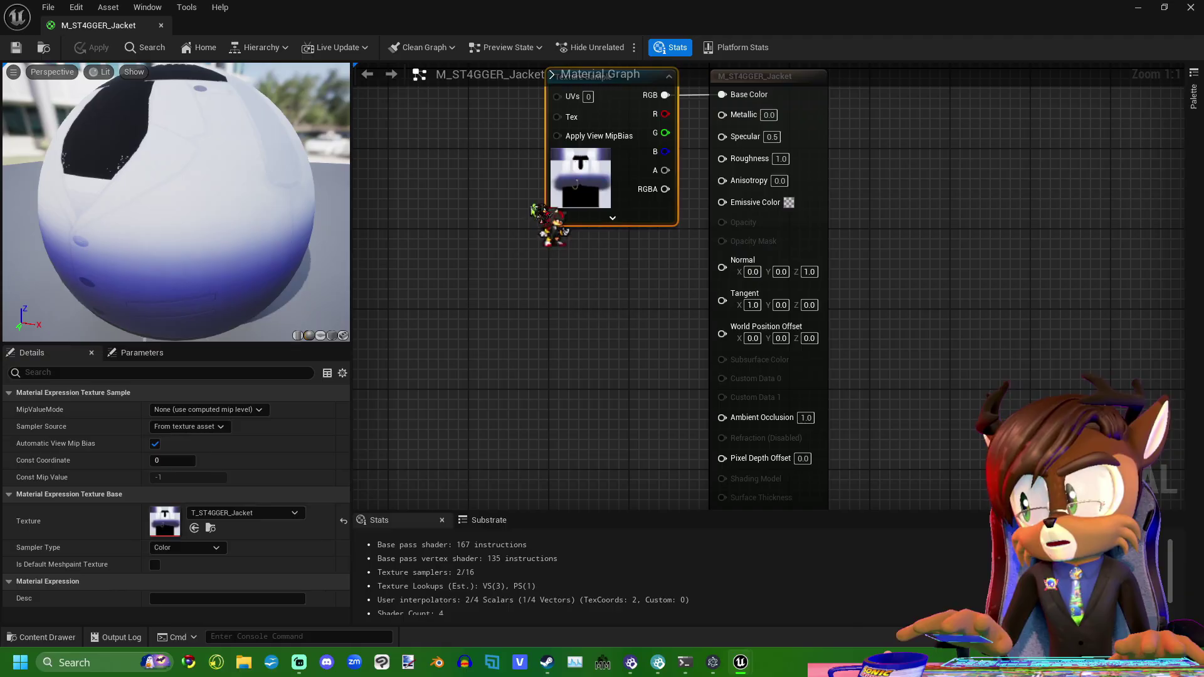
left_click_drag(156, 176, 326, 194)
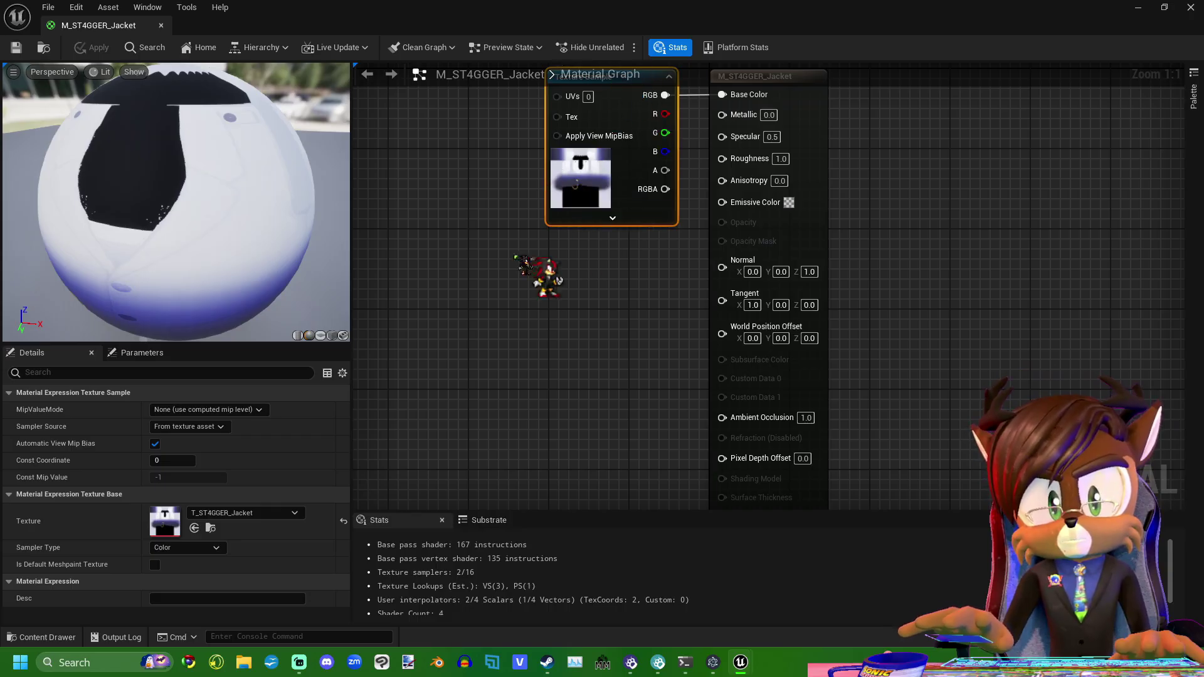
left_click(515, 379)
left_click_drag(505, 375, 510, 377)
- Set the jacket material's Blend Mode to Masked and connect the Texture Sample's alpha output to Opacity Mask
left_click(659, 339)
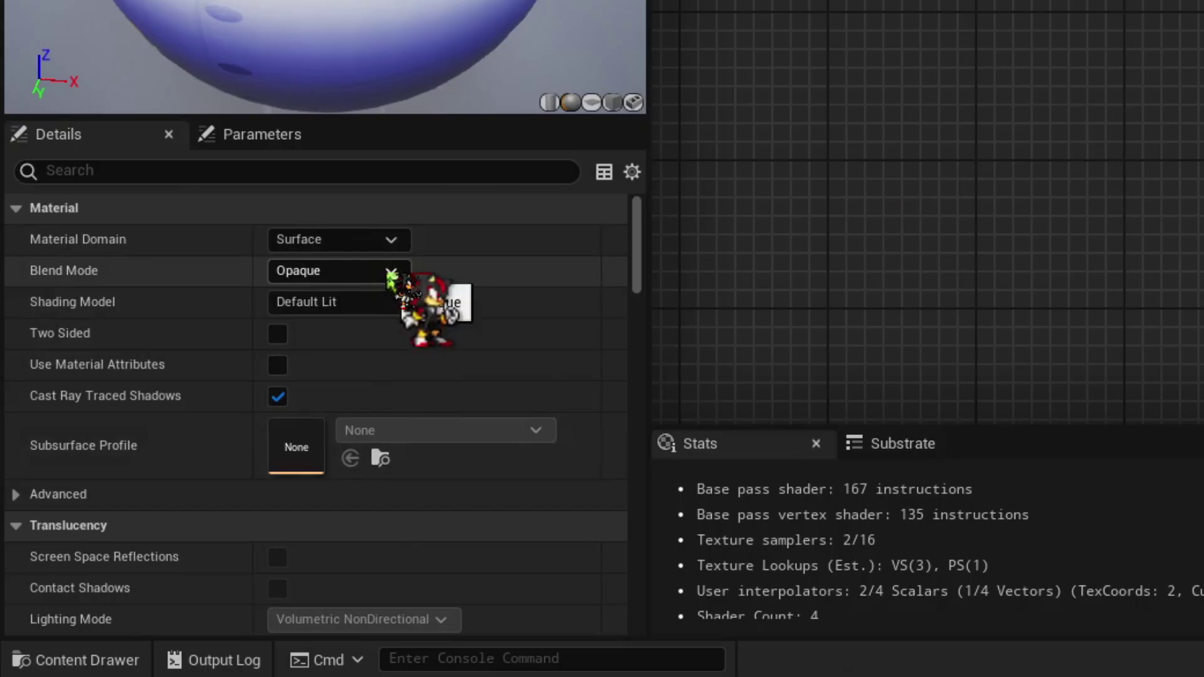
left_click(210, 427)
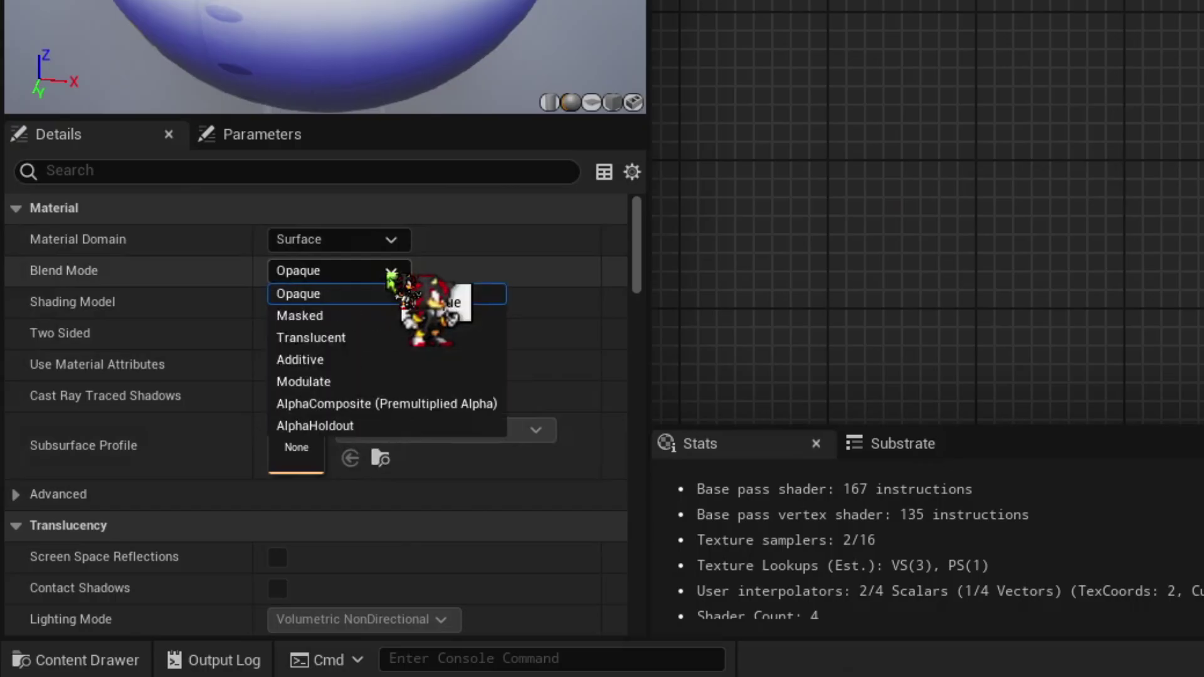
left_click(378, 319)
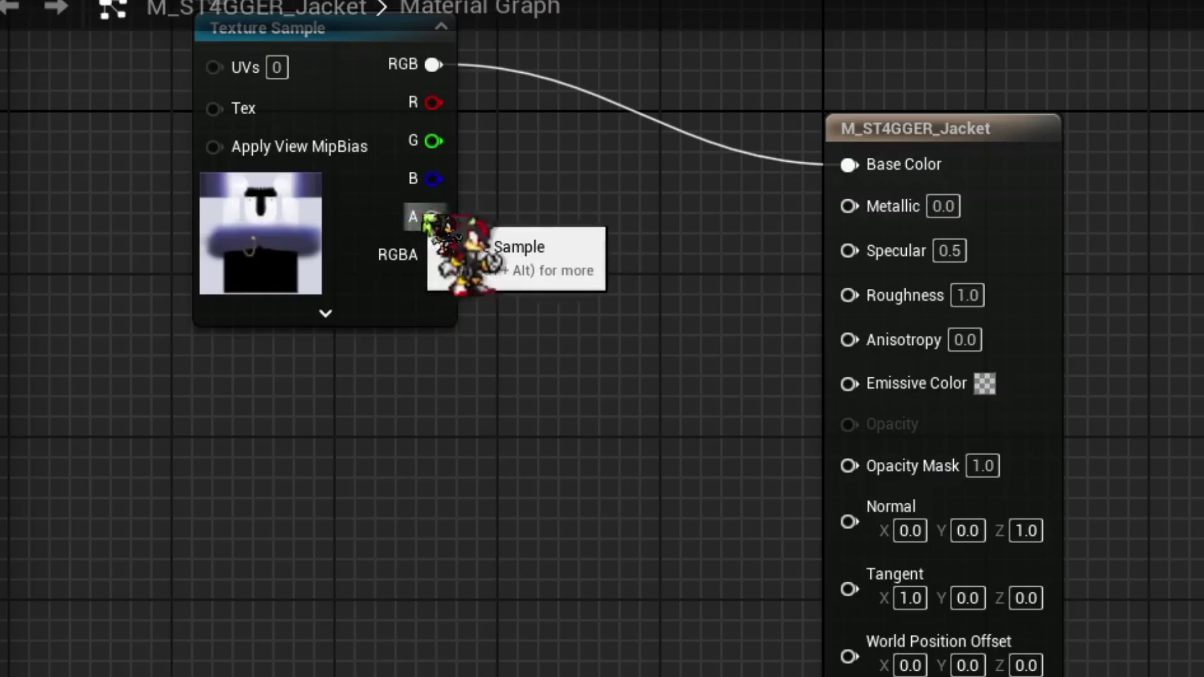
right_click_drag(325, 58, 317, 94)
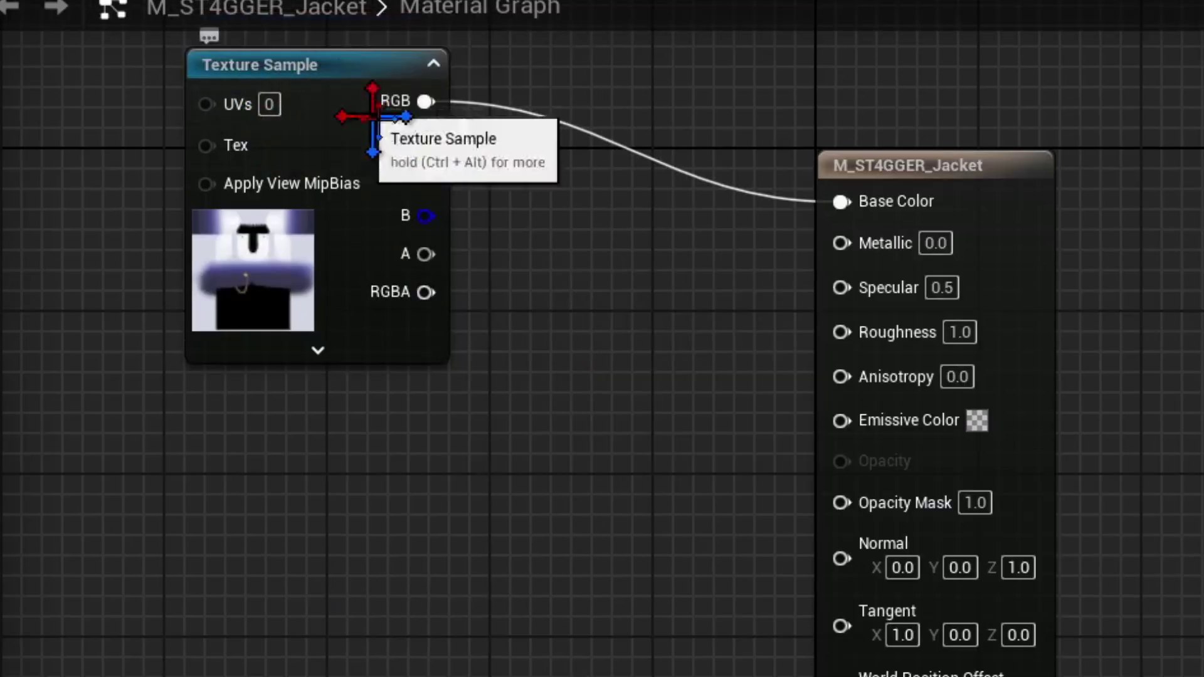
left_click_drag(425, 254, 842, 504)
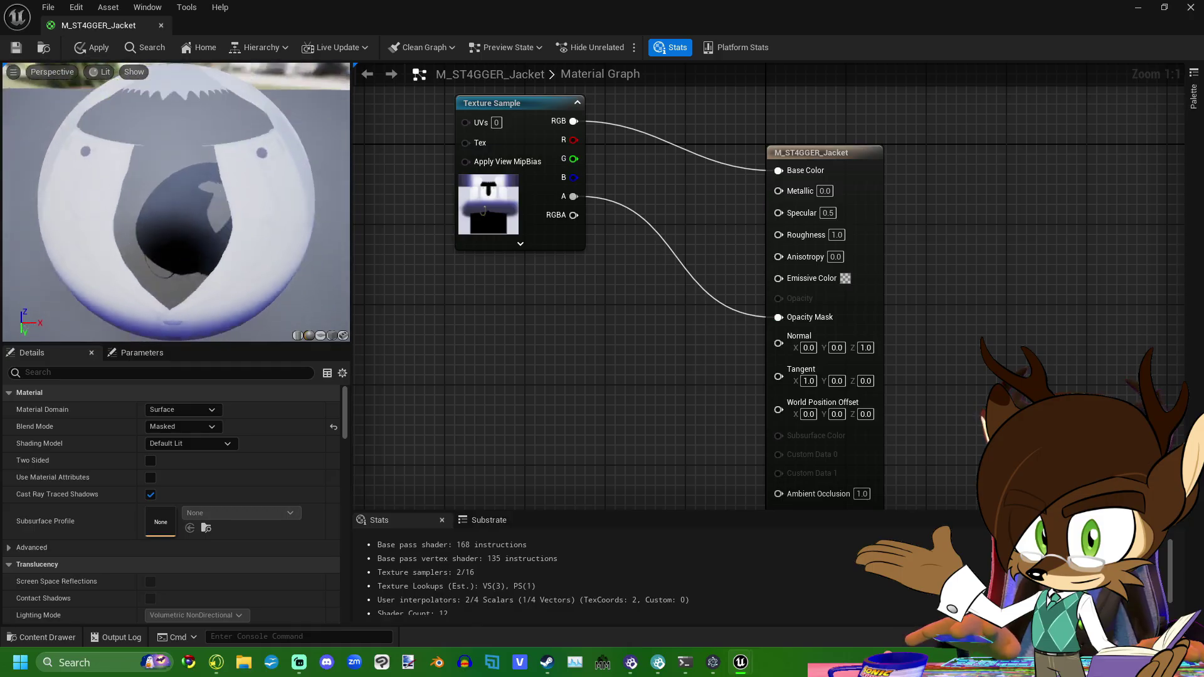
left_click_drag(176, 200, 151, 191)
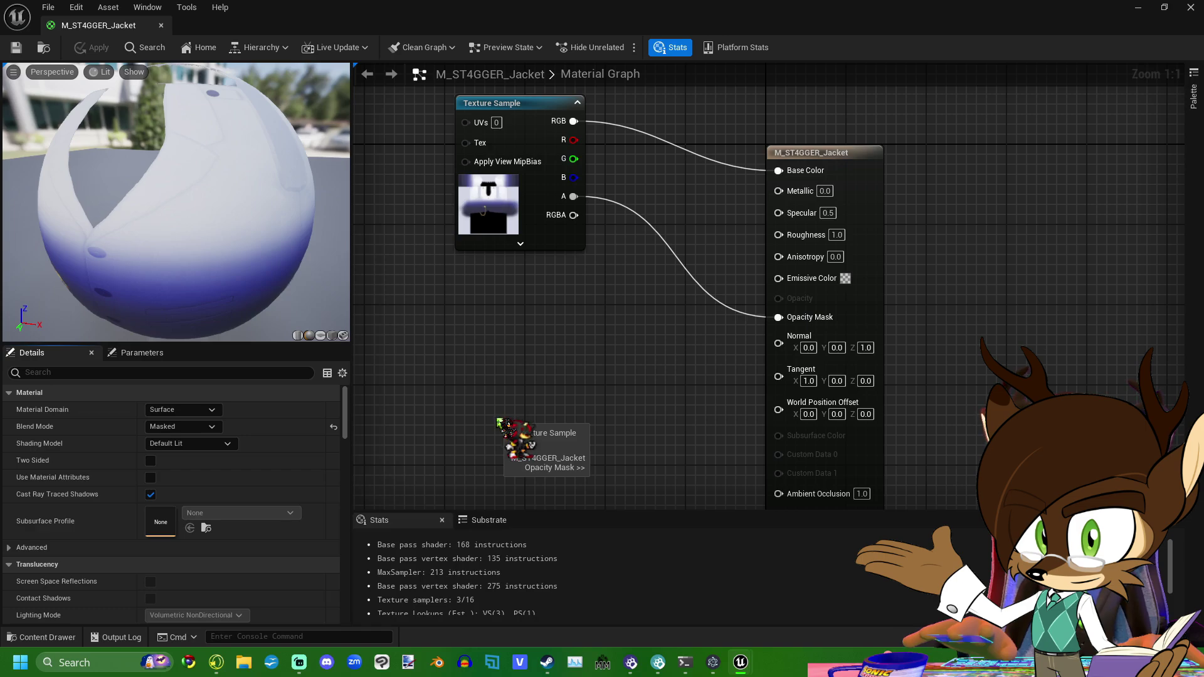
left_click_drag(499, 422, 519, 385)
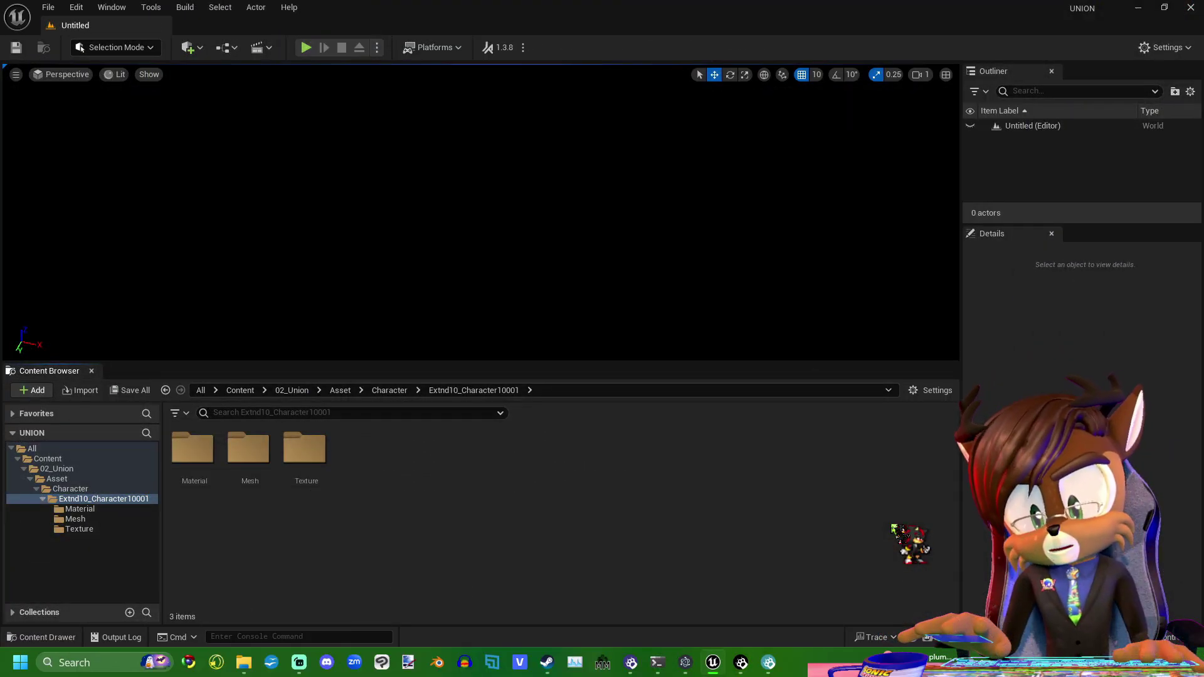
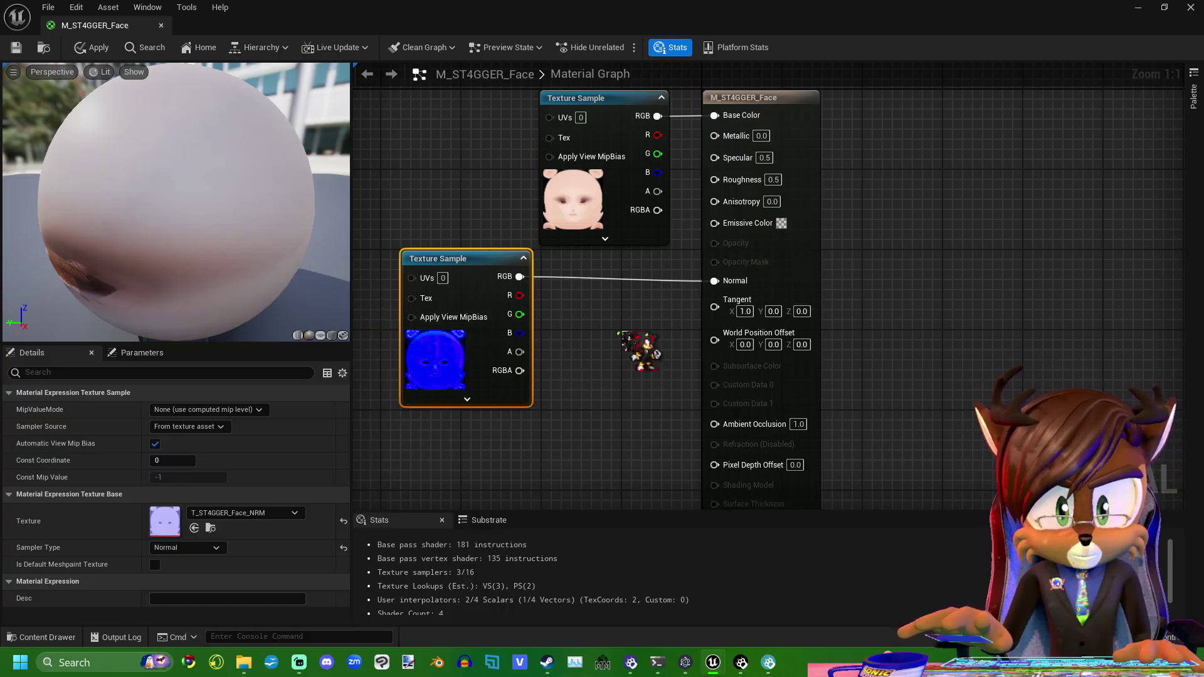
- Move the T_ST4GGER_Face_NRM texture sample node closer to the output node in the M_ST4GGER_Face material graph
left_click_drag(470, 258, 500, 266)
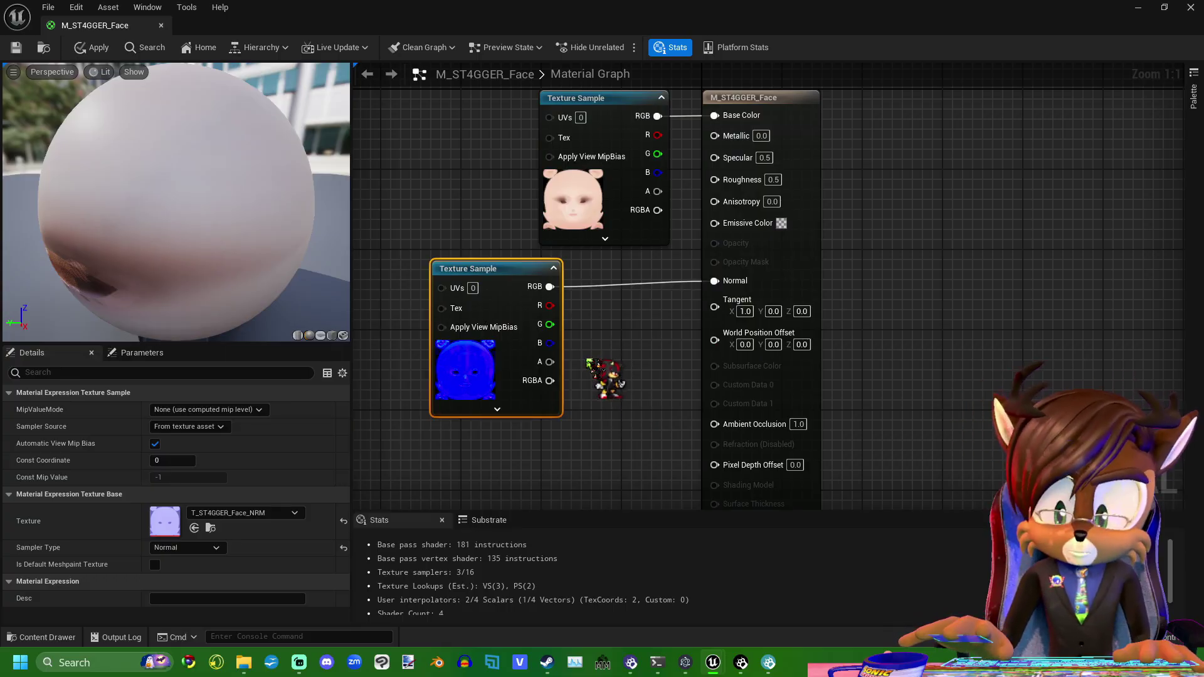
- Move the T_ST4GGER_Face texture sample node farther from the output node and select the T_ST4GGER_Face_NRM sample
key("ctrl+z")
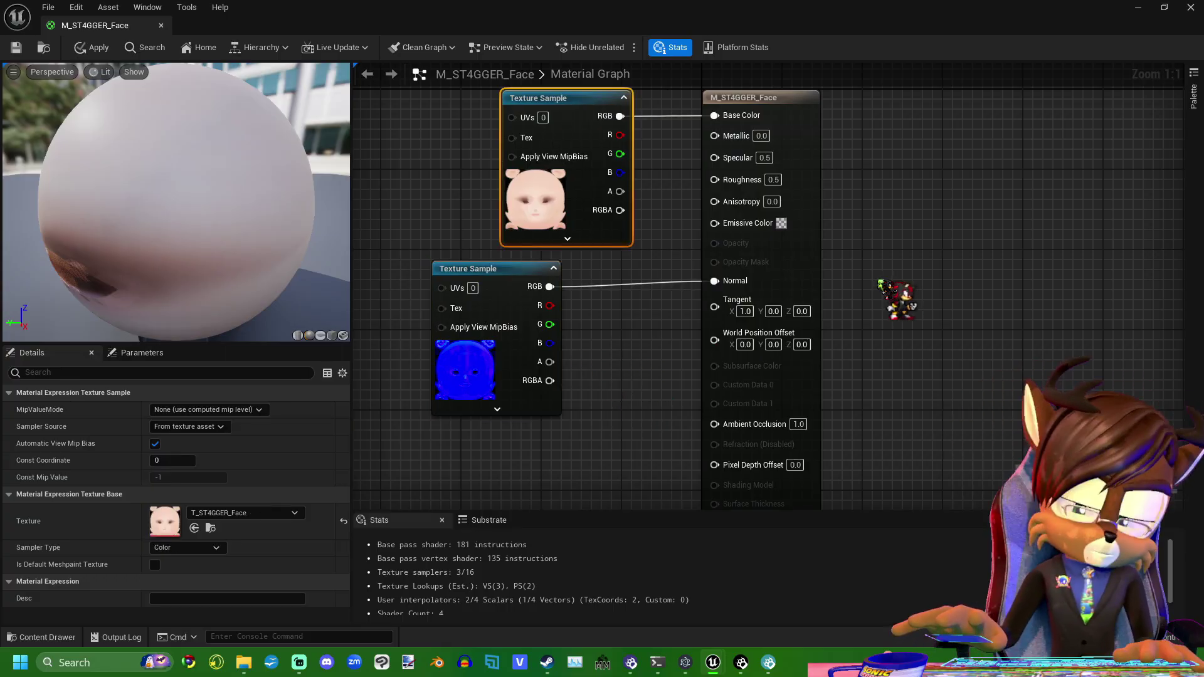
left_click(490, 272)
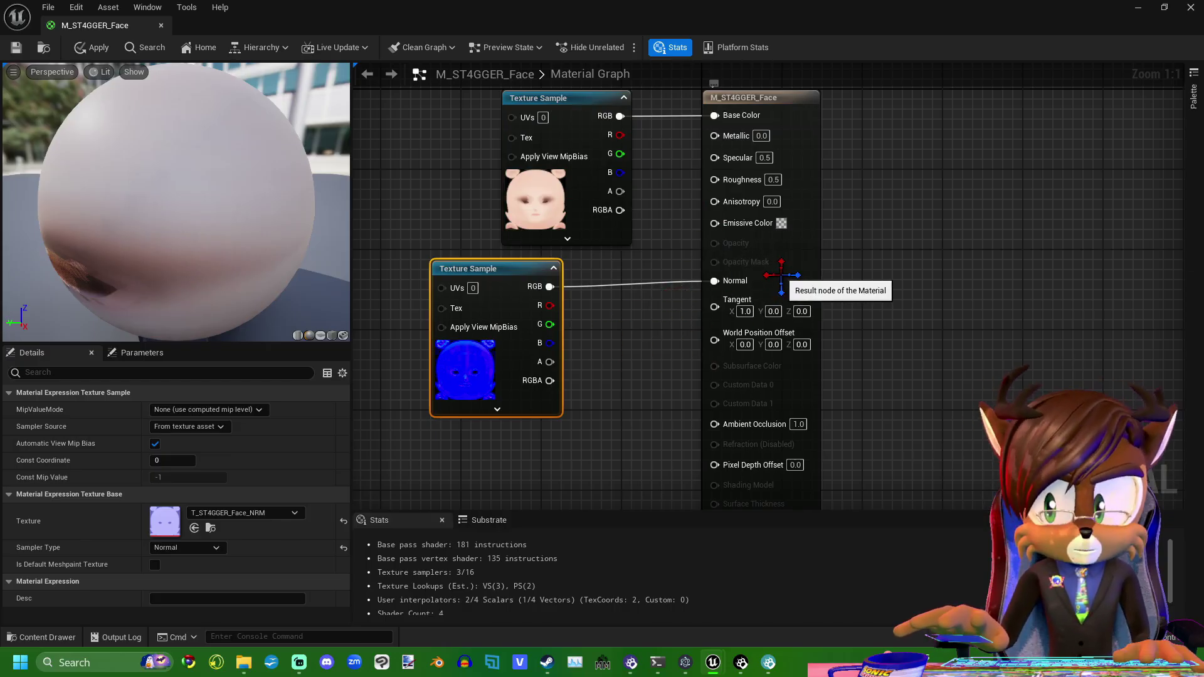
left_click_drag(210, 266, 239, 241)
- Switch to Paint.NET, add a layer filled with red FF0000 beneath the Background of T_ST4GGER_Glasses_Lens.png, and hide that layer after checking the lenses
key("alt+Tab")
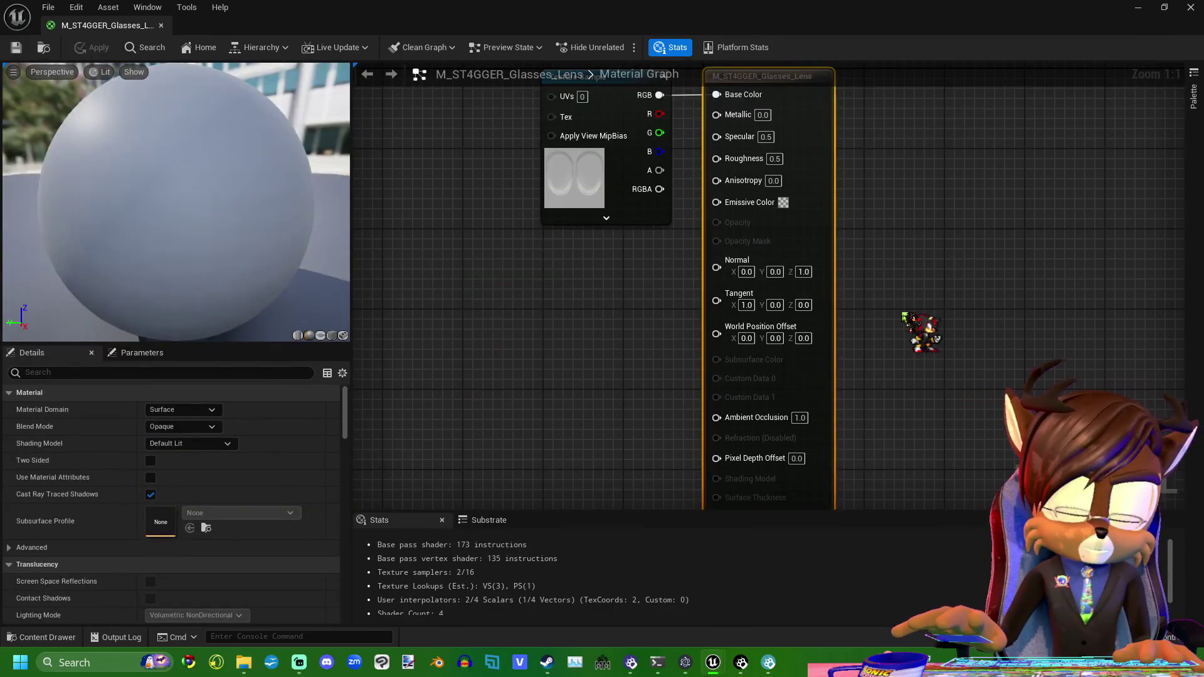
left_click(498, 247)
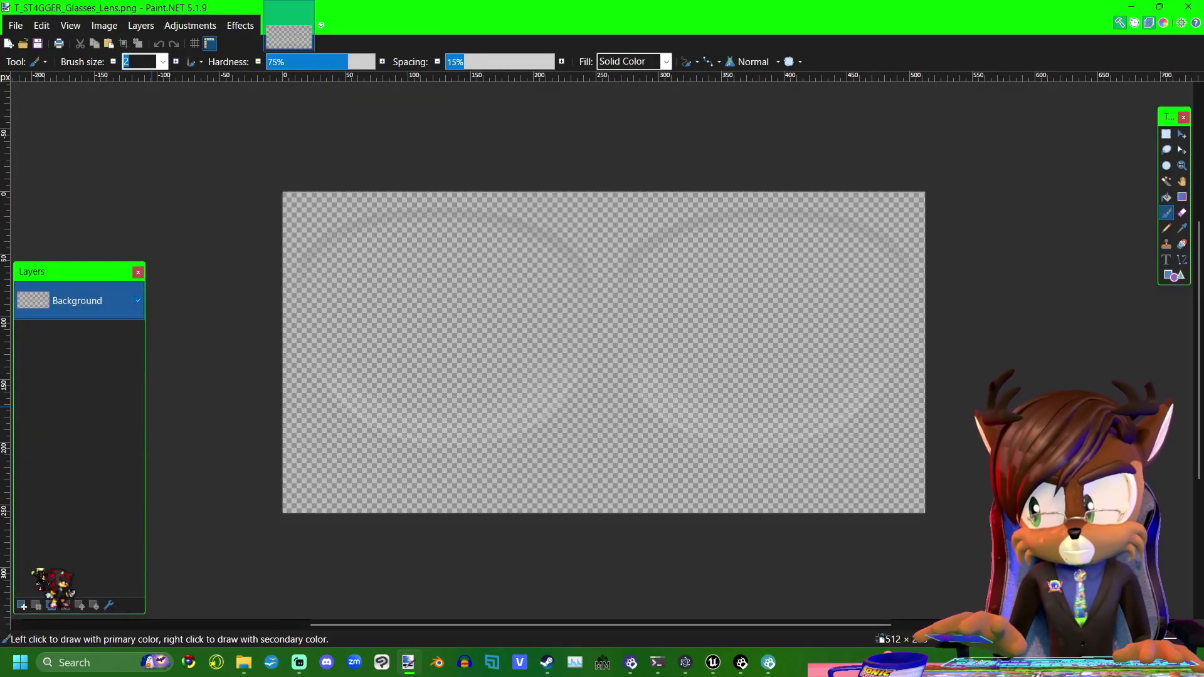
left_click(22, 605)
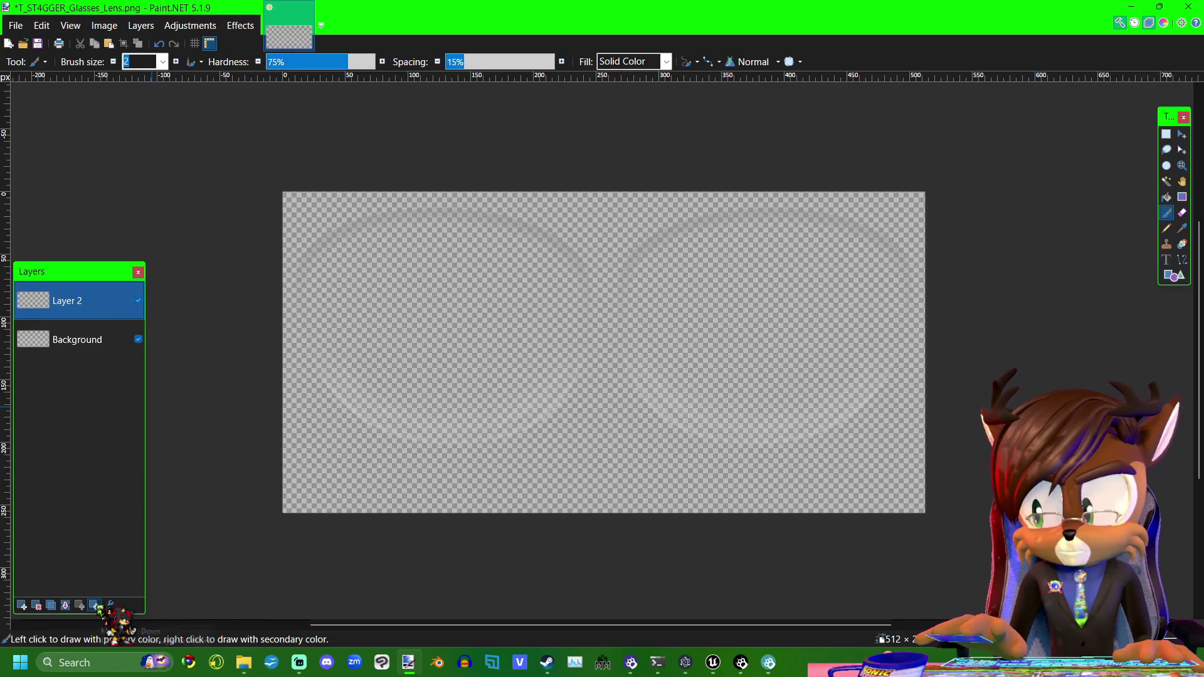
left_click(1167, 197)
left_click(1163, 22)
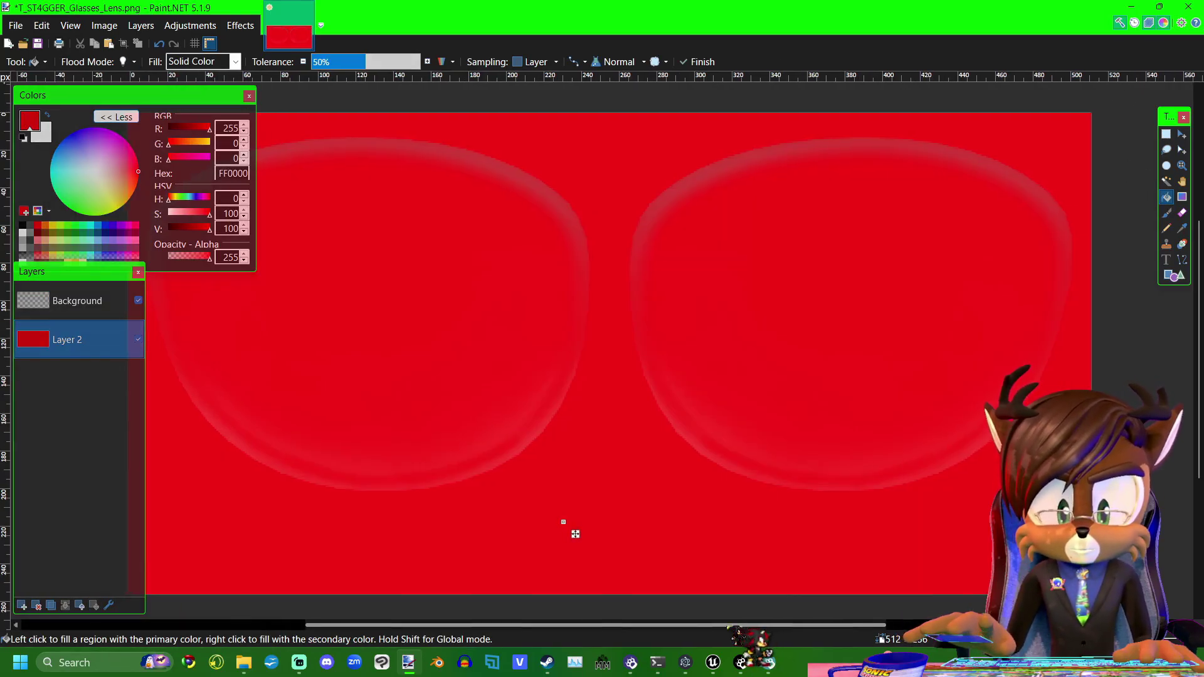
mouse_move(575, 535)
middle_mouse_down()
mouse_move(689, 534)
mouse_move(443, 529)
mouse_move(631, 530)
mouse_move(557, 533)
middle_mouse_up()
scroll(603, 424, "down", 5, "ctrl")
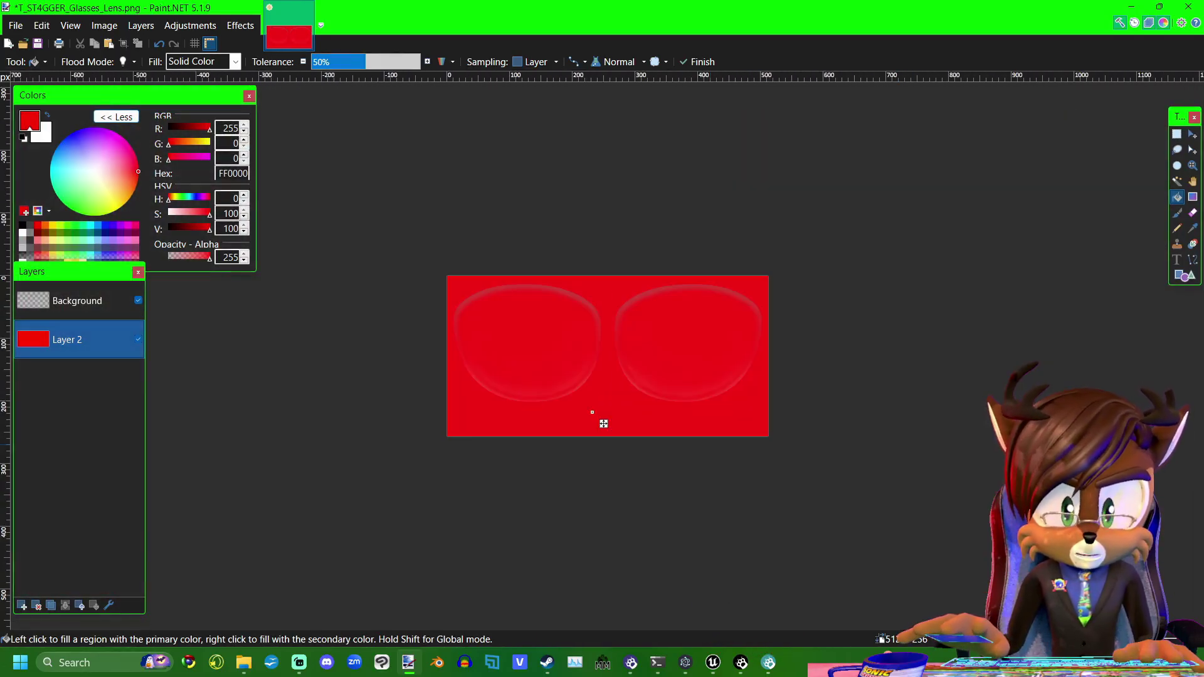
scroll(962, 356, "up", 2, "ctrl")
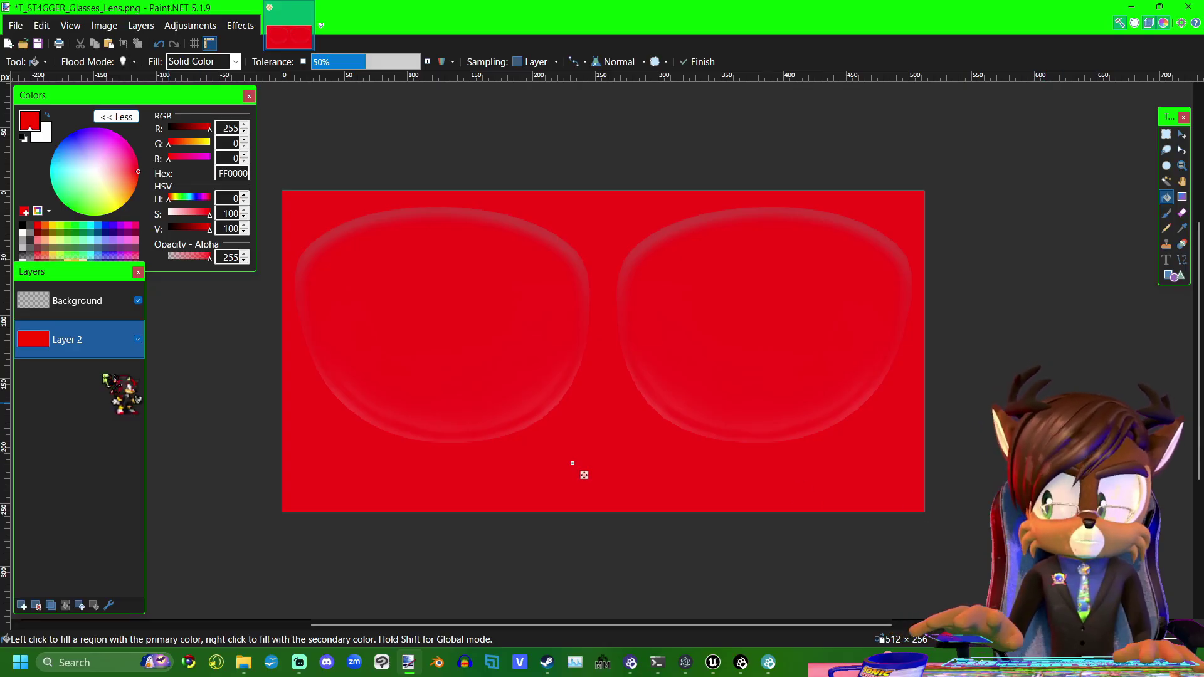
left_click(138, 340)
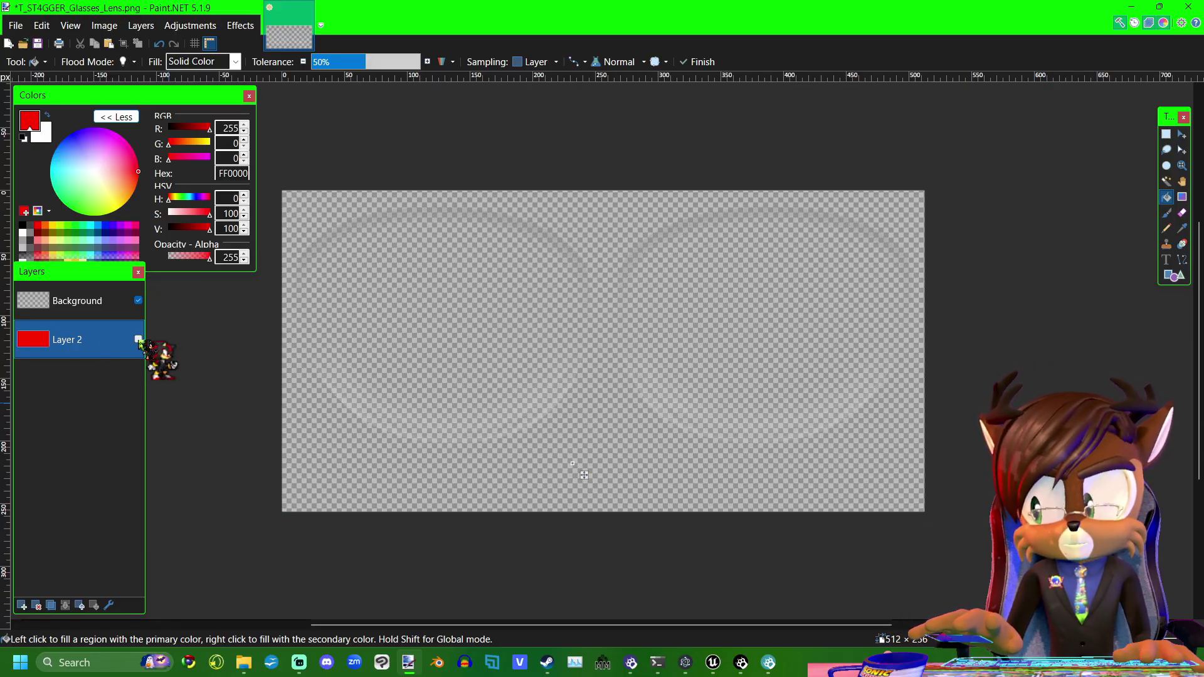
- Create a new 800 × 600 pixel image and replace its white Background with an empty transparent layer
left_click(16, 25)
left_click(28, 39)
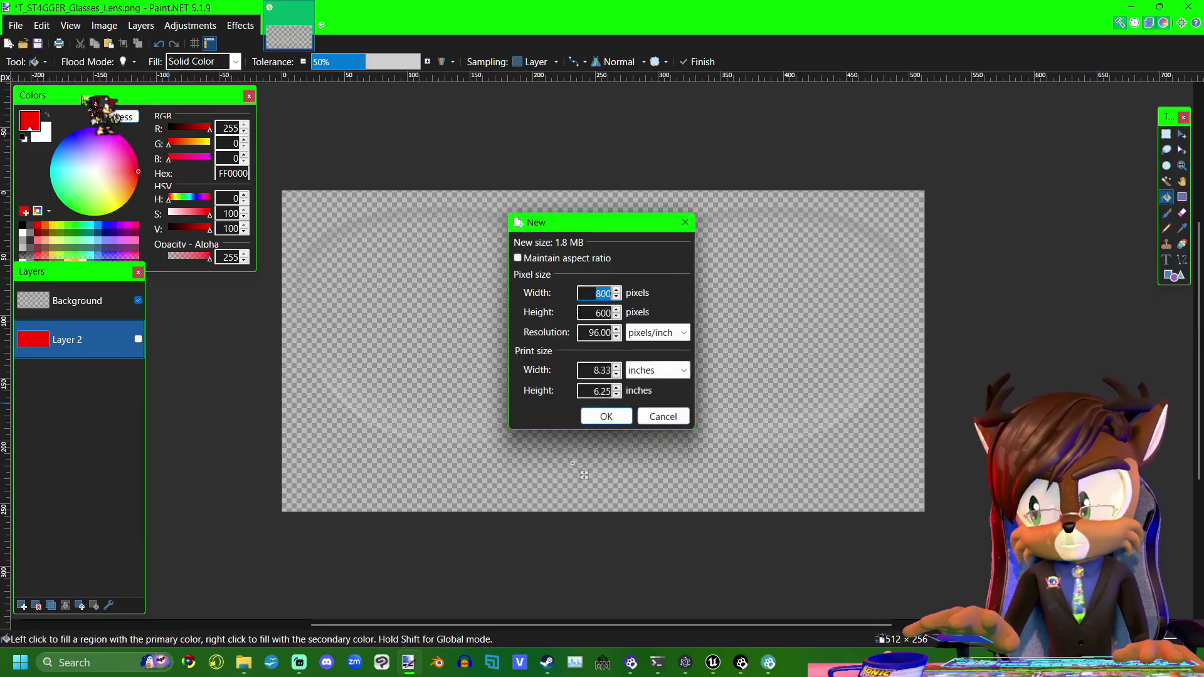
left_click(606, 417)
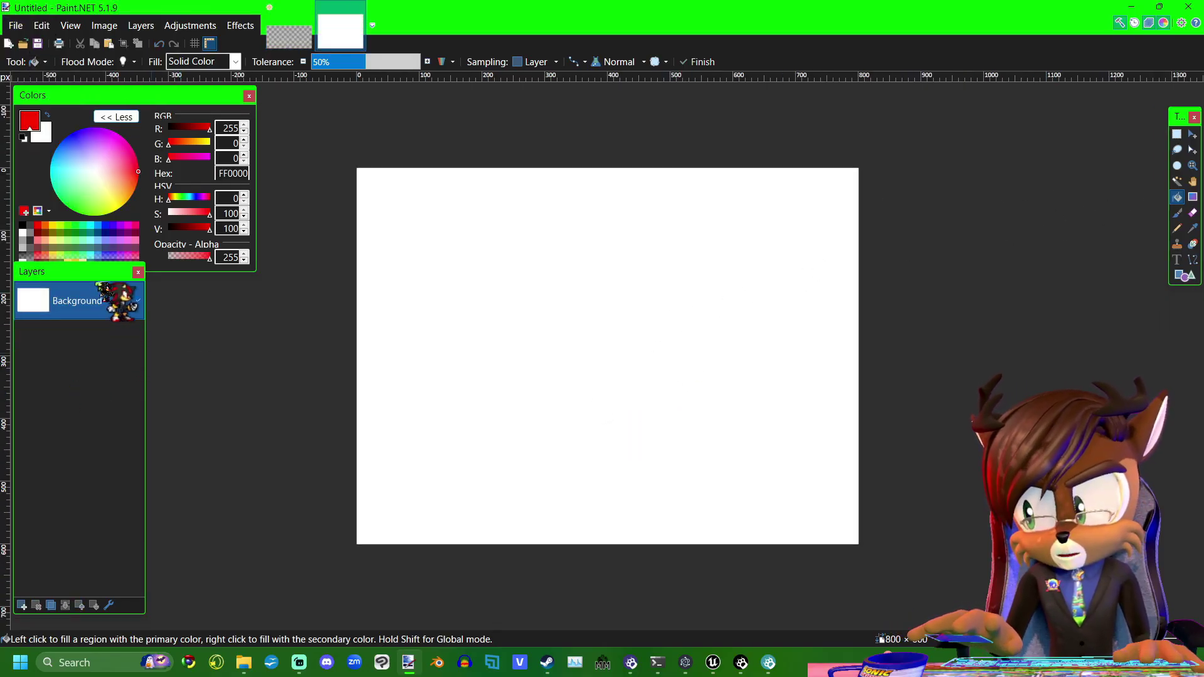
key("ctrl+shift+n")
key("ctrl+shift+Delete")
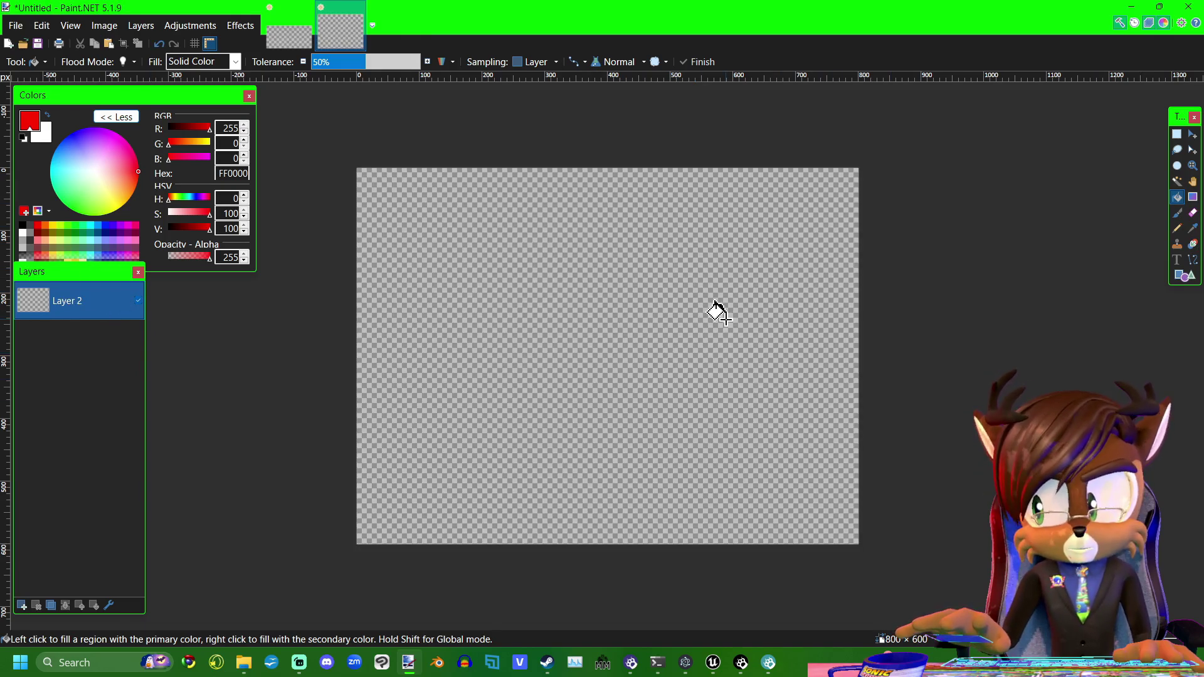
left_click_drag(83, 272, 86, 286)
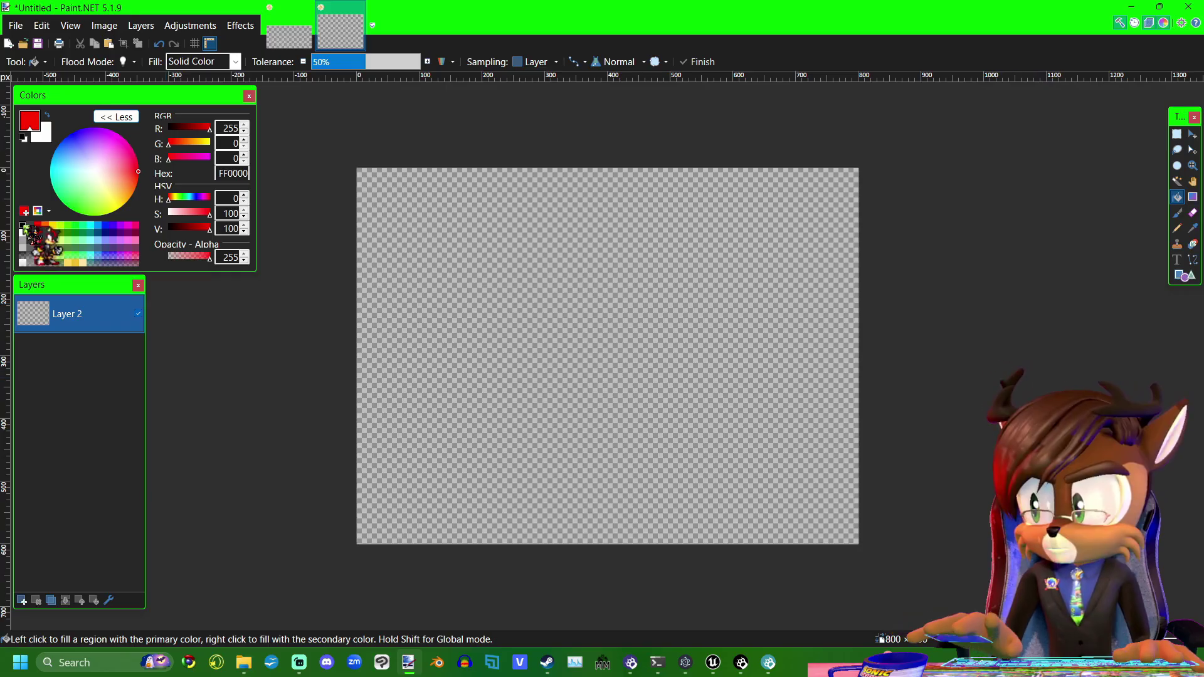
- Fill the new image's transparent layer with black (000000) and lower the layer's opacity so it is mostly opaque
left_click(22, 225)
left_click(591, 322)
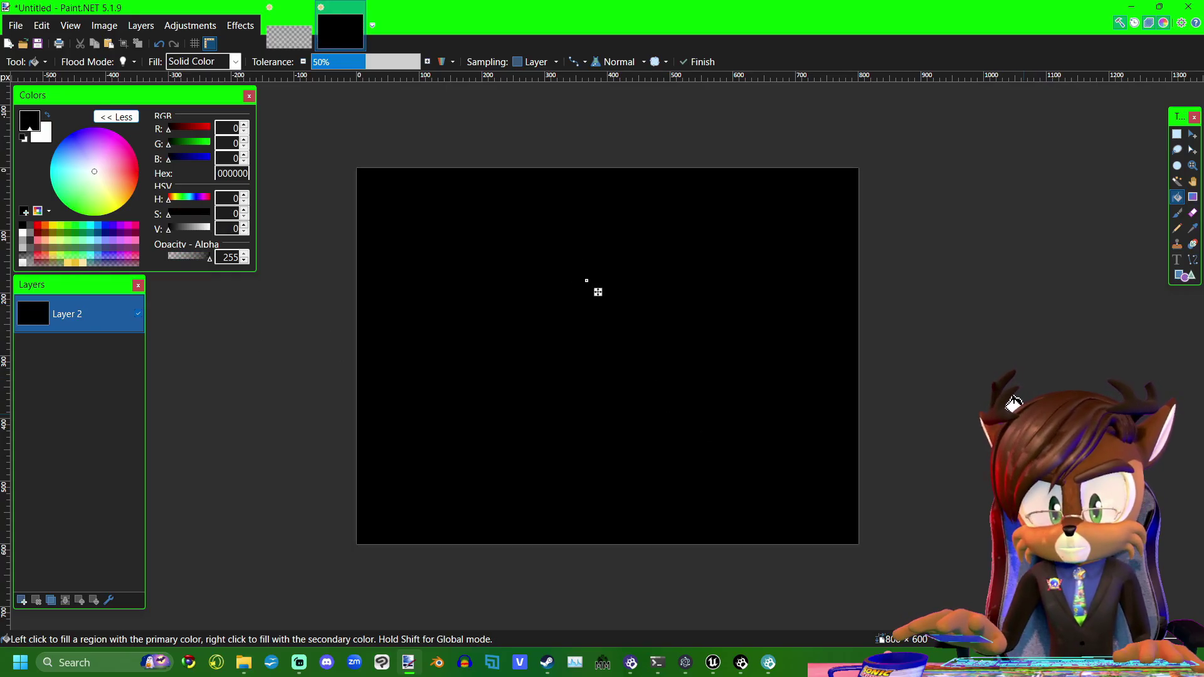
key("s")
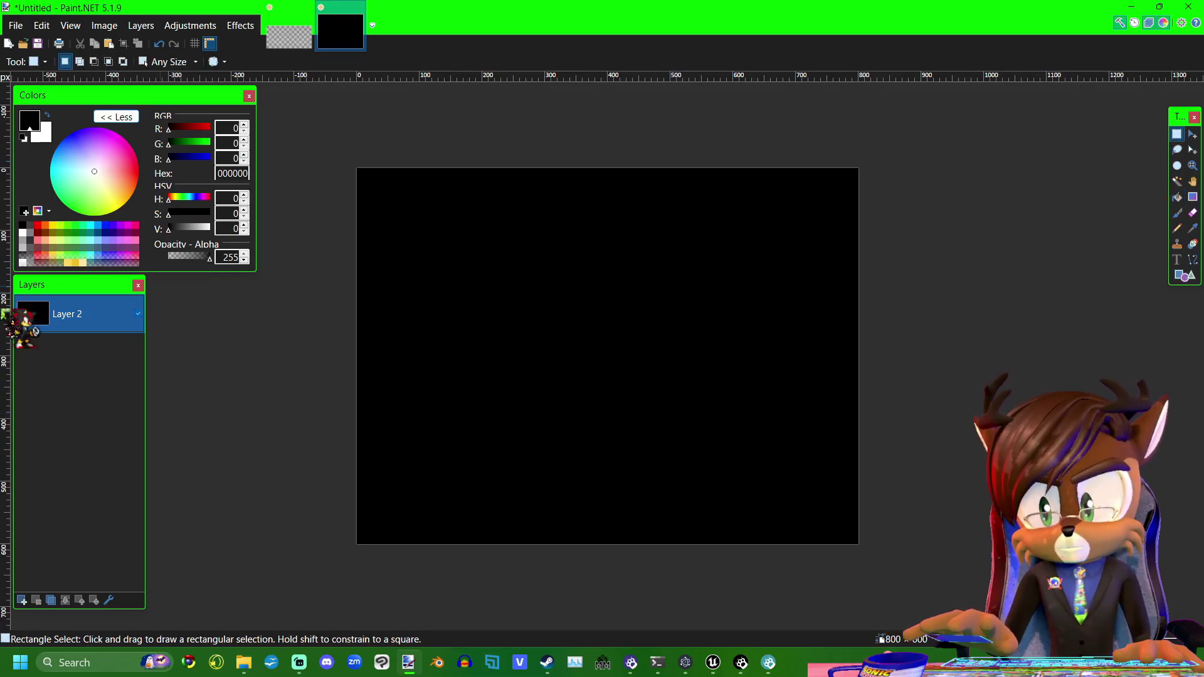
double_click(69, 316)
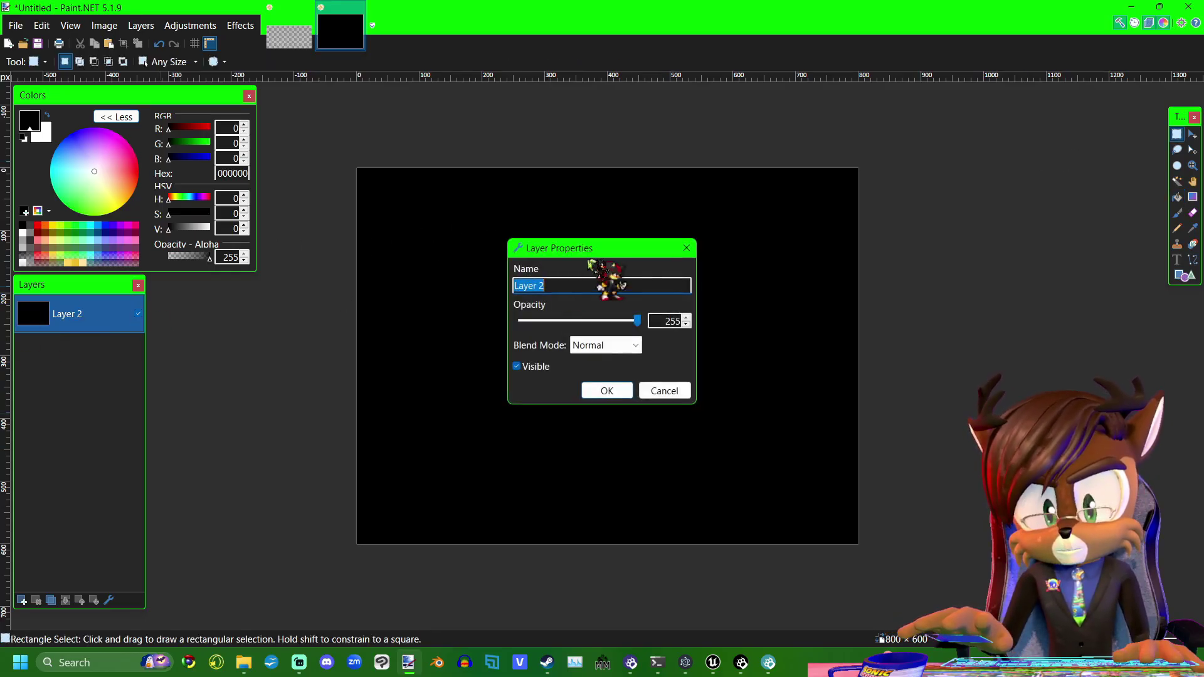
left_click_drag(629, 254, 1011, 265)
left_click_drag(1050, 331, 1049, 333)
left_click(1025, 402)
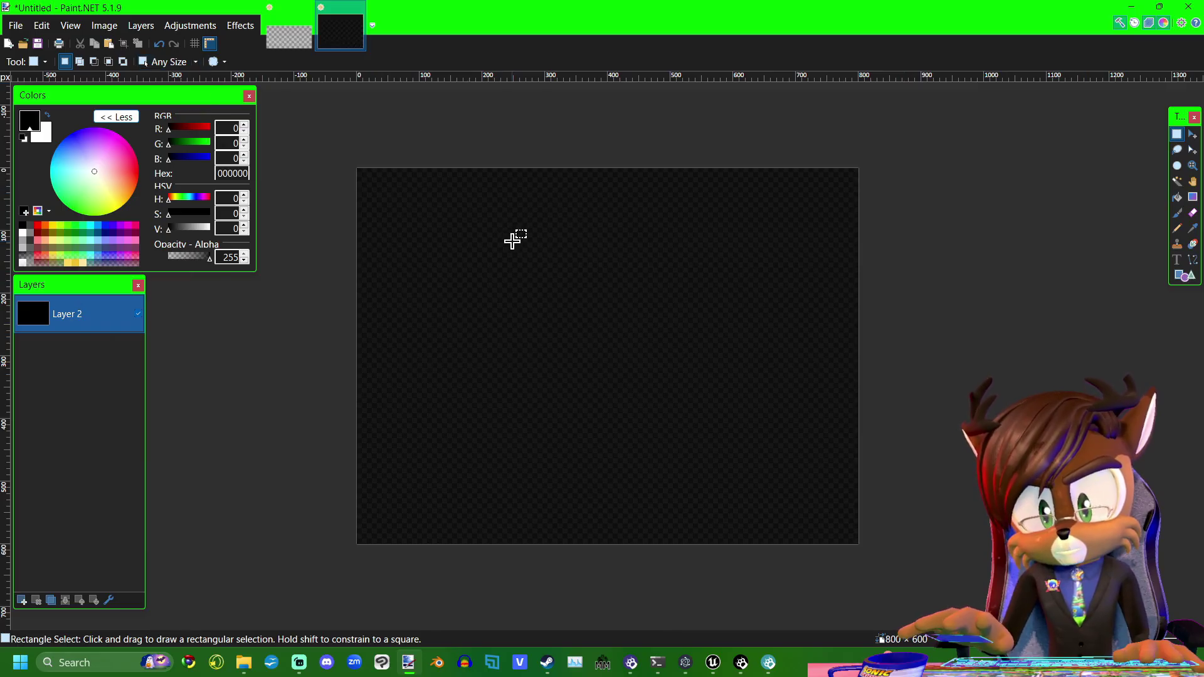
left_click(141, 25)
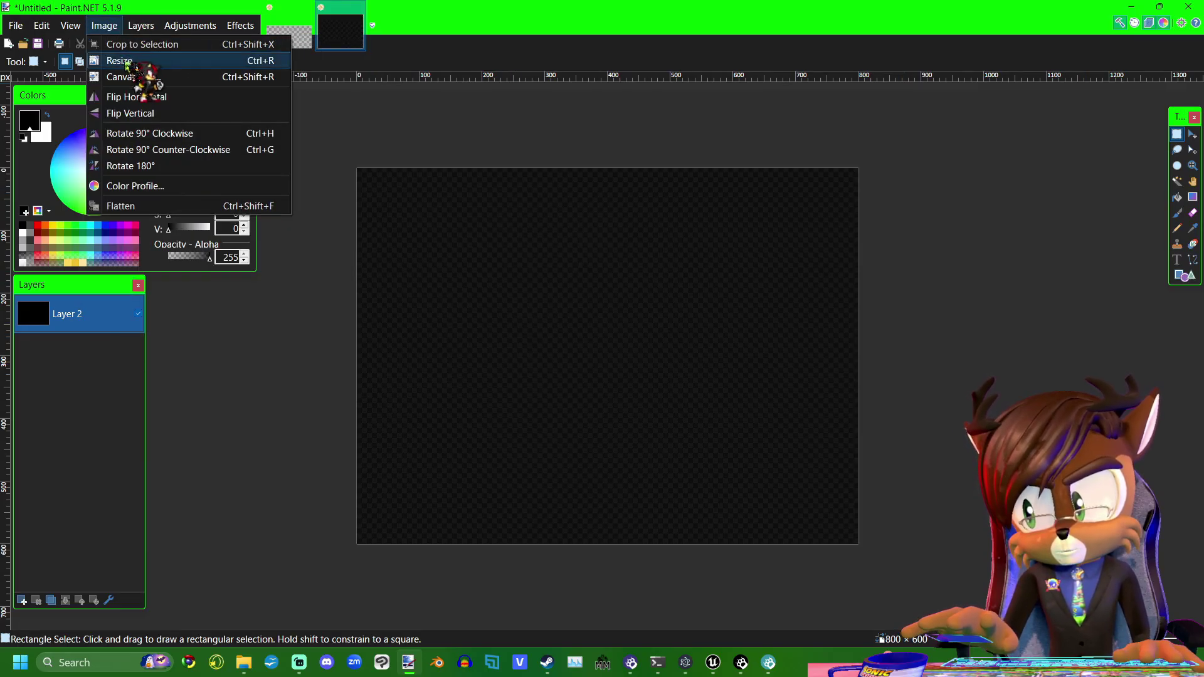
left_click(125, 60)
left_click_drag(605, 176, 814, 198)
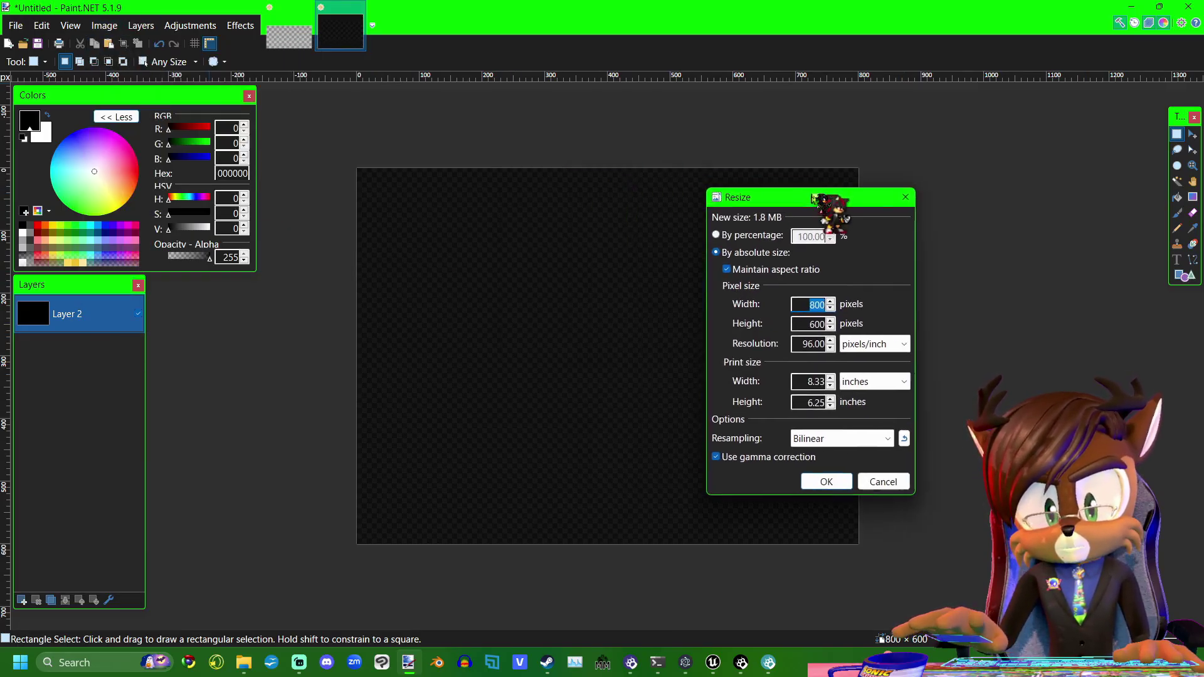
type("1")
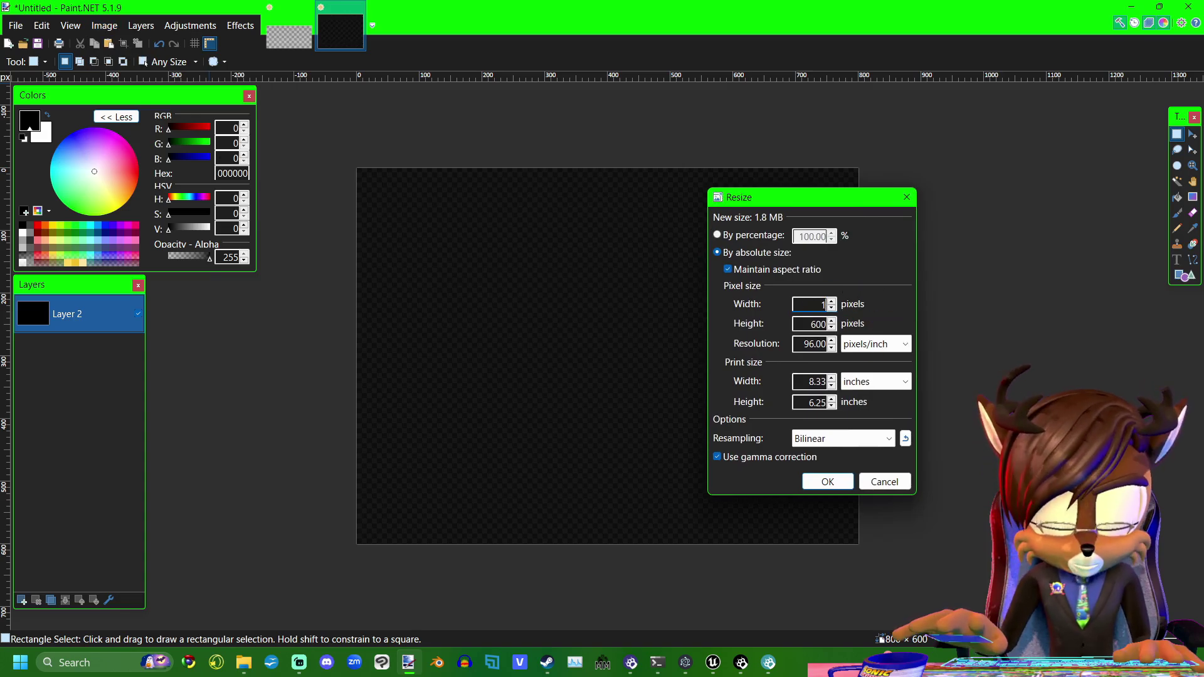
left_click(907, 197)
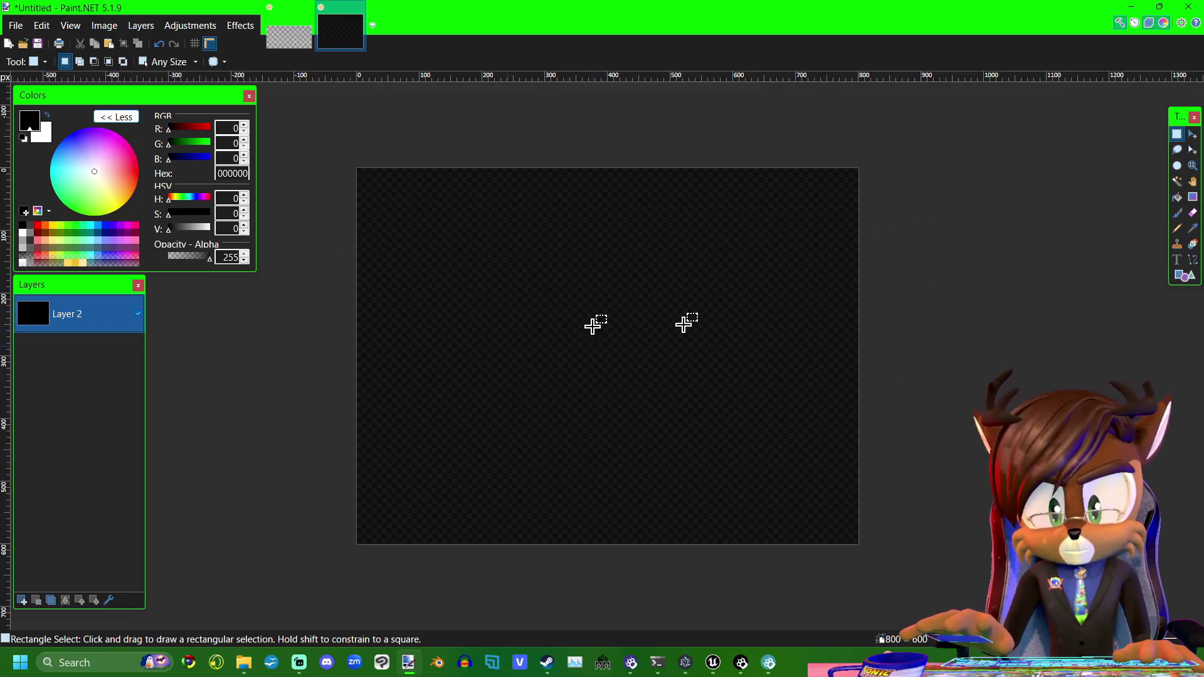
- Return to the M_ST4GGER_Glasses_Lens graph in Unreal and move the Texture Sample node farther from the output node
left_click(1131, 6)
mouse_move(551, 312)
right_mouse_down()
mouse_move(539, 316)
mouse_move(543, 339)
right_mouse_up()
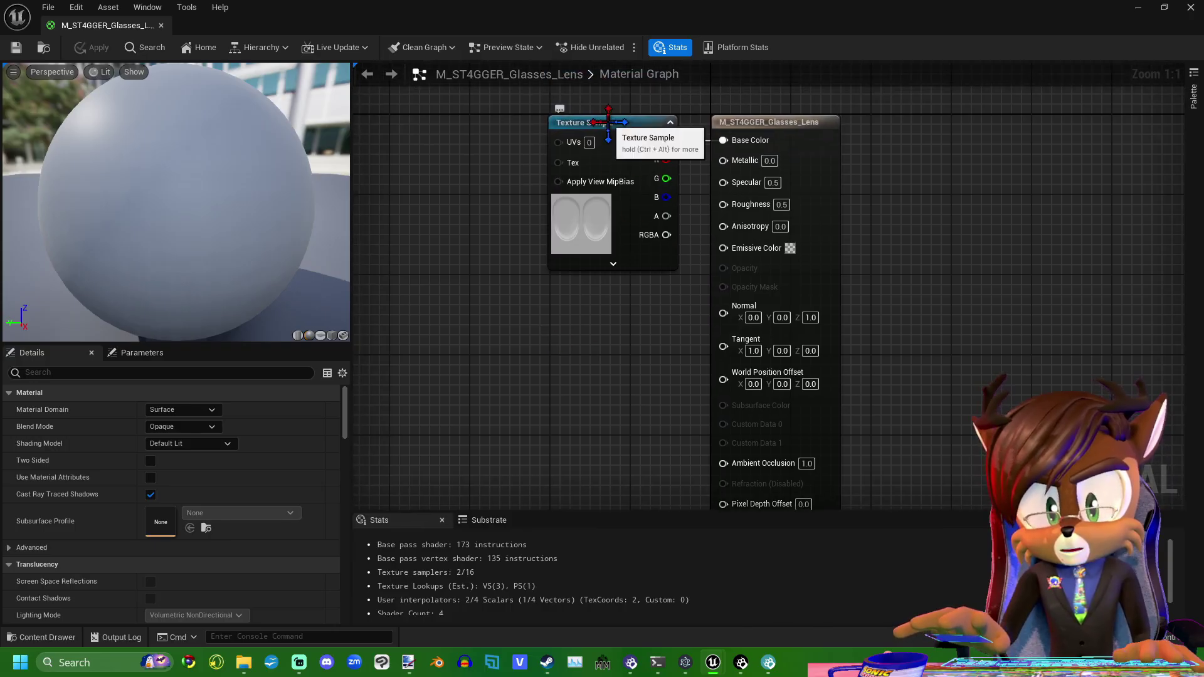
left_click_drag(622, 124, 583, 116)
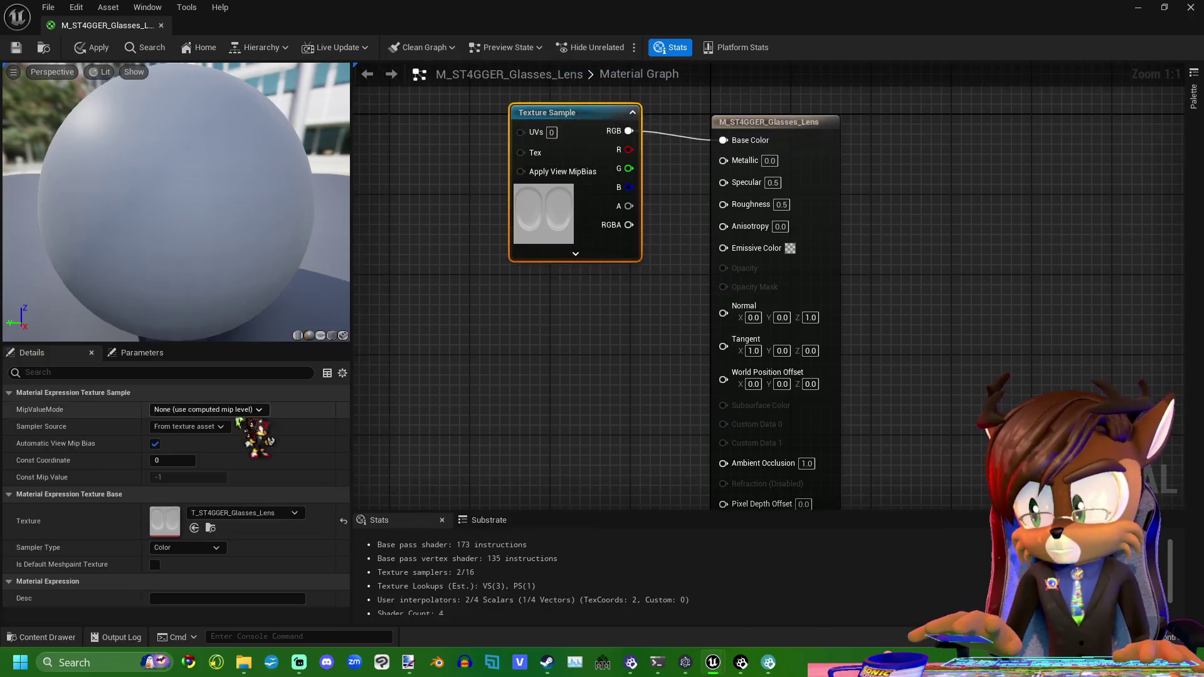
left_click(518, 330)
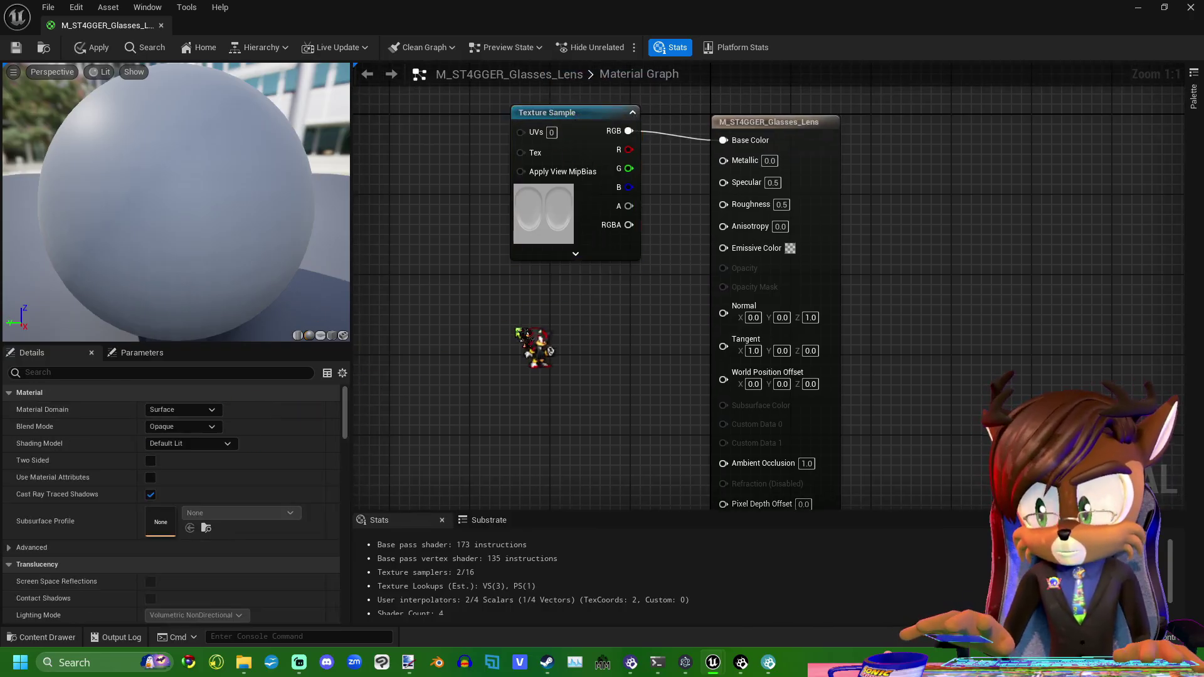
- Set the glasses lens material's Blend Mode to Masked and connect the Texture Sample's alpha output to Opacity Mask
left_click(210, 428)
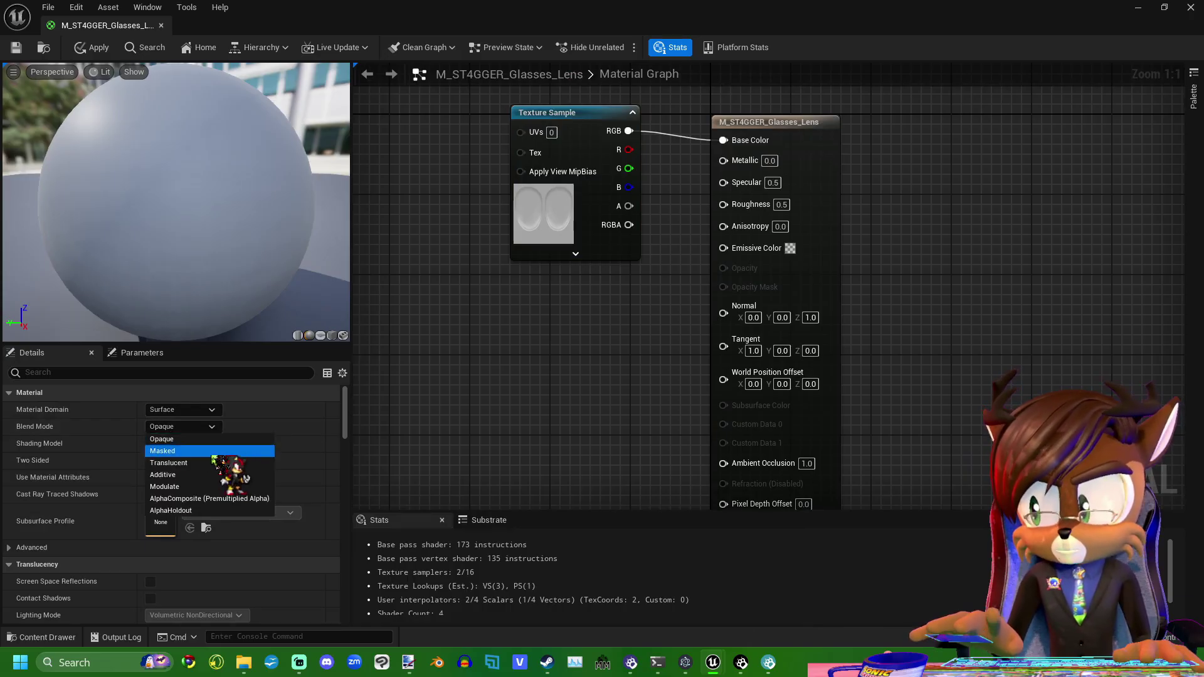
left_click(212, 451)
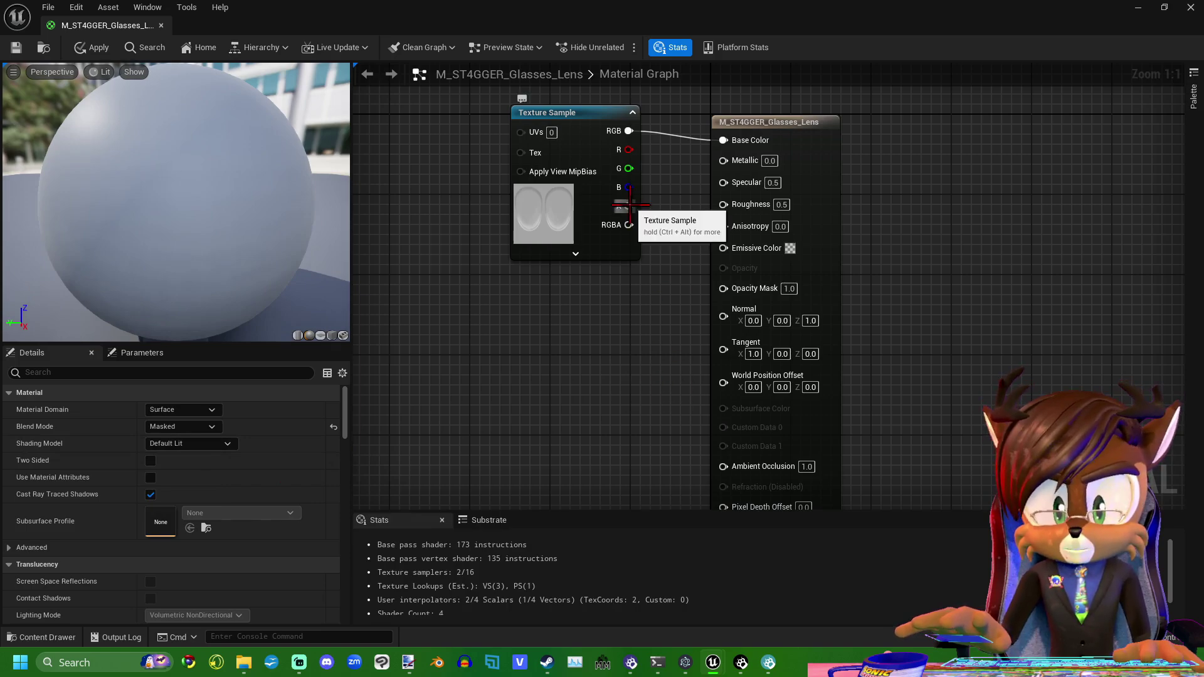
left_click_drag(628, 206, 725, 290)
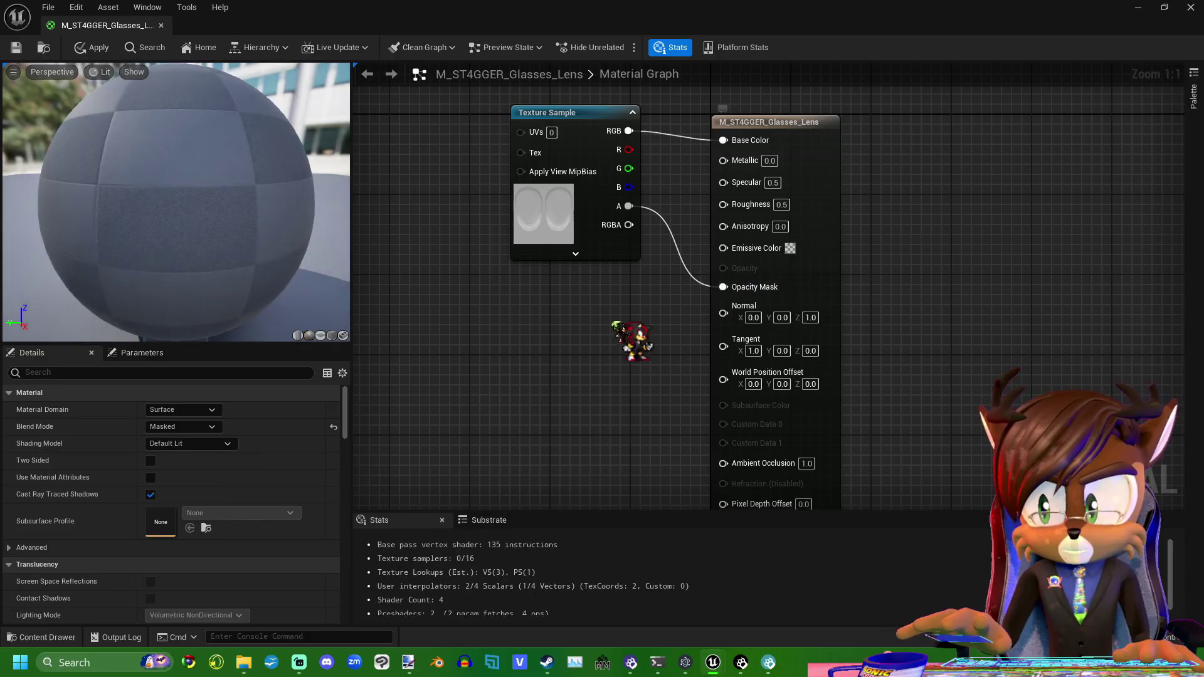
left_click_drag(222, 234, 157, 245)
left_click_drag(311, 222, 349, 209)
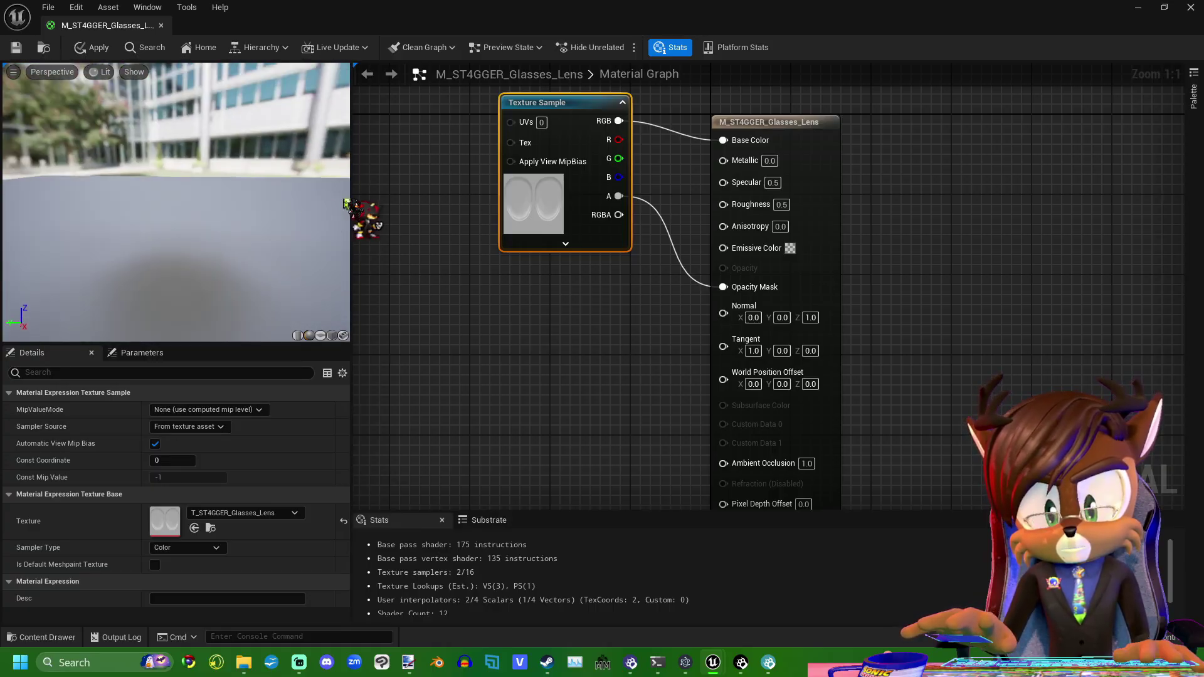
left_click(614, 326)
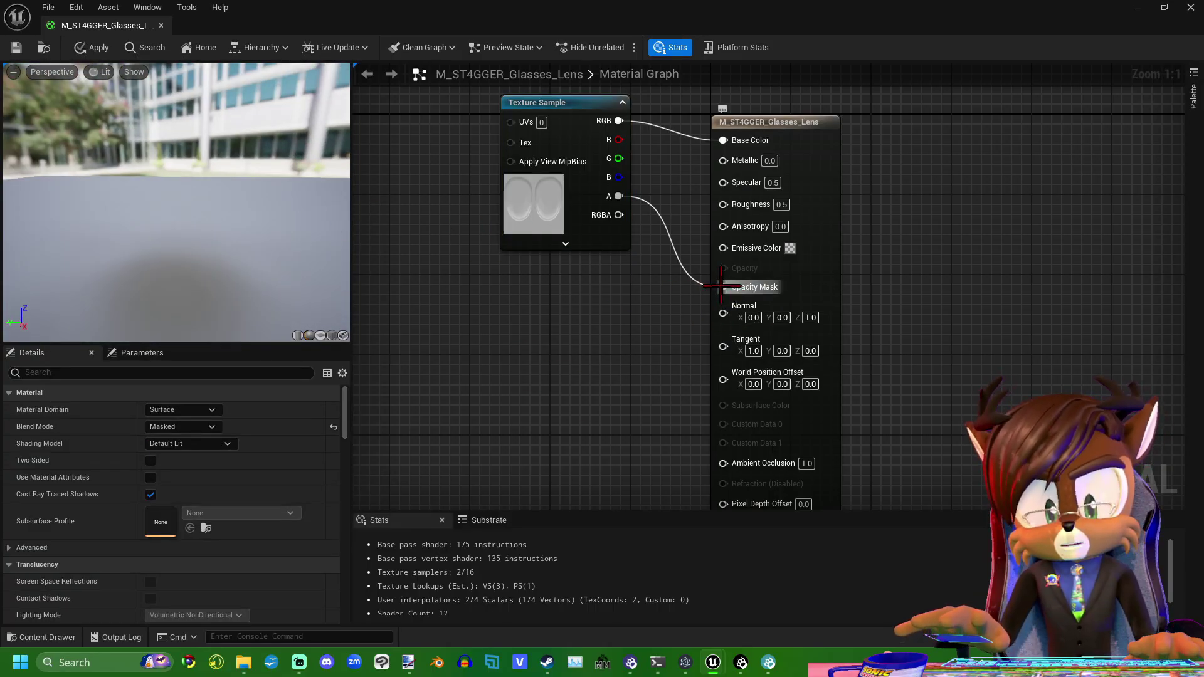
- Add a second, empty Texture Sample node to the glasses lens graph and place it below the T_ST4GGER_Glasses_Lens sample
left_click_drag(583, 108, 584, 108)
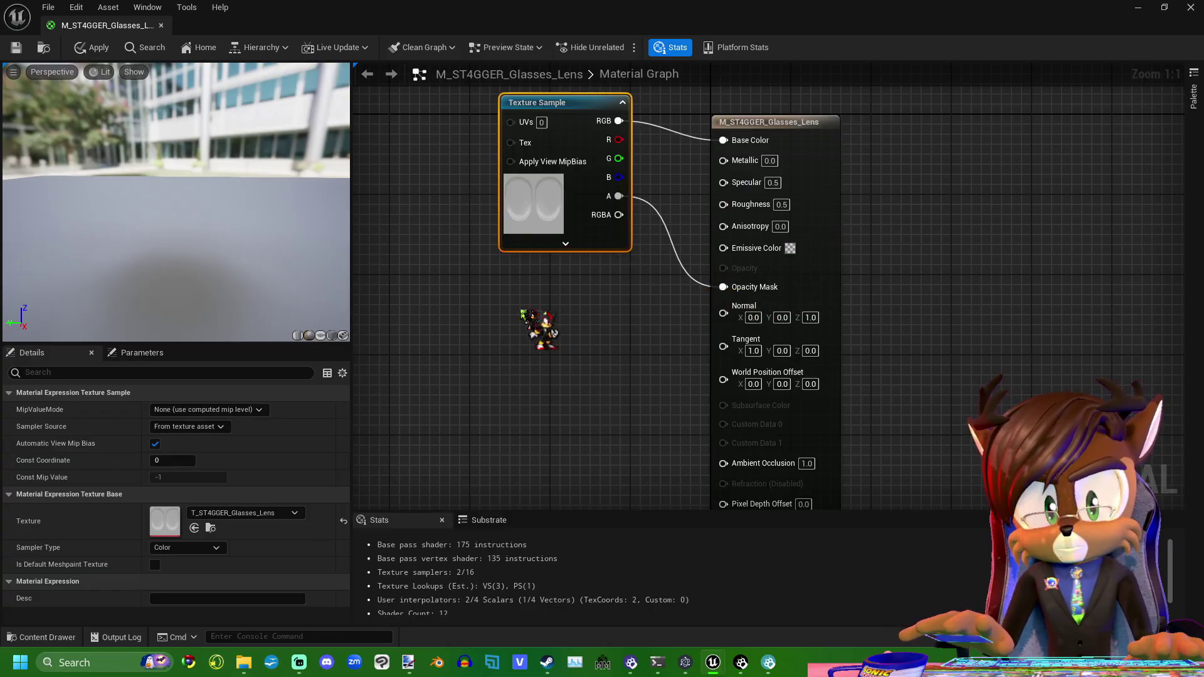
right_click(527, 317)
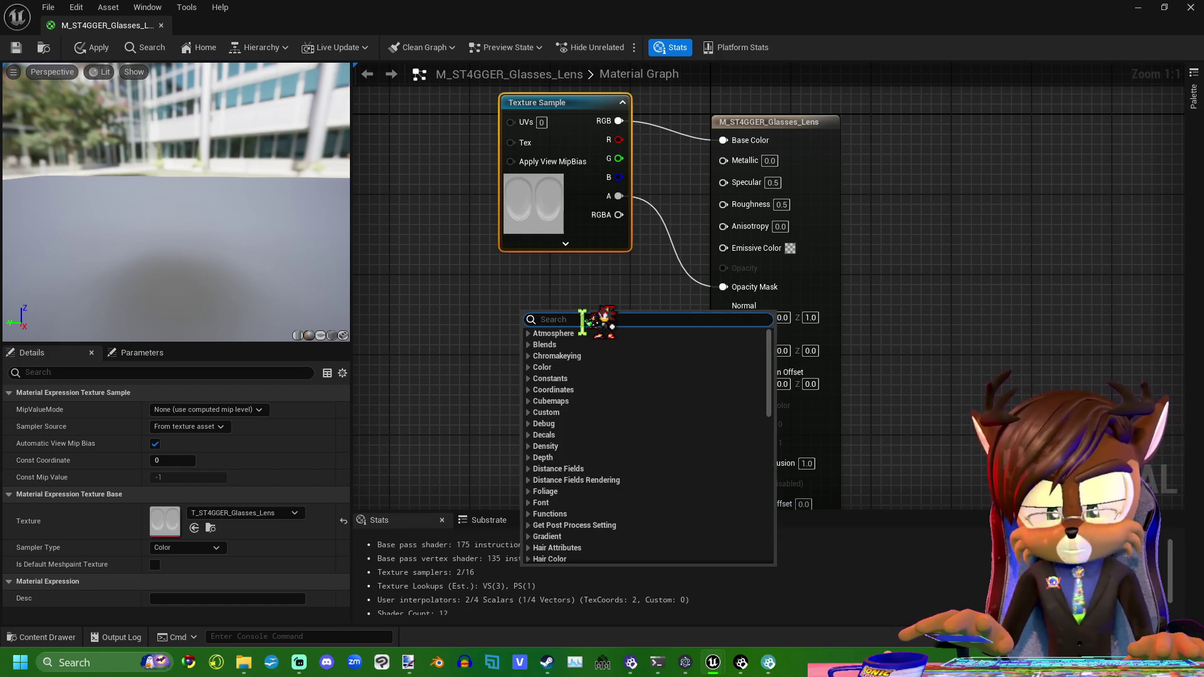
right_click(546, 304)
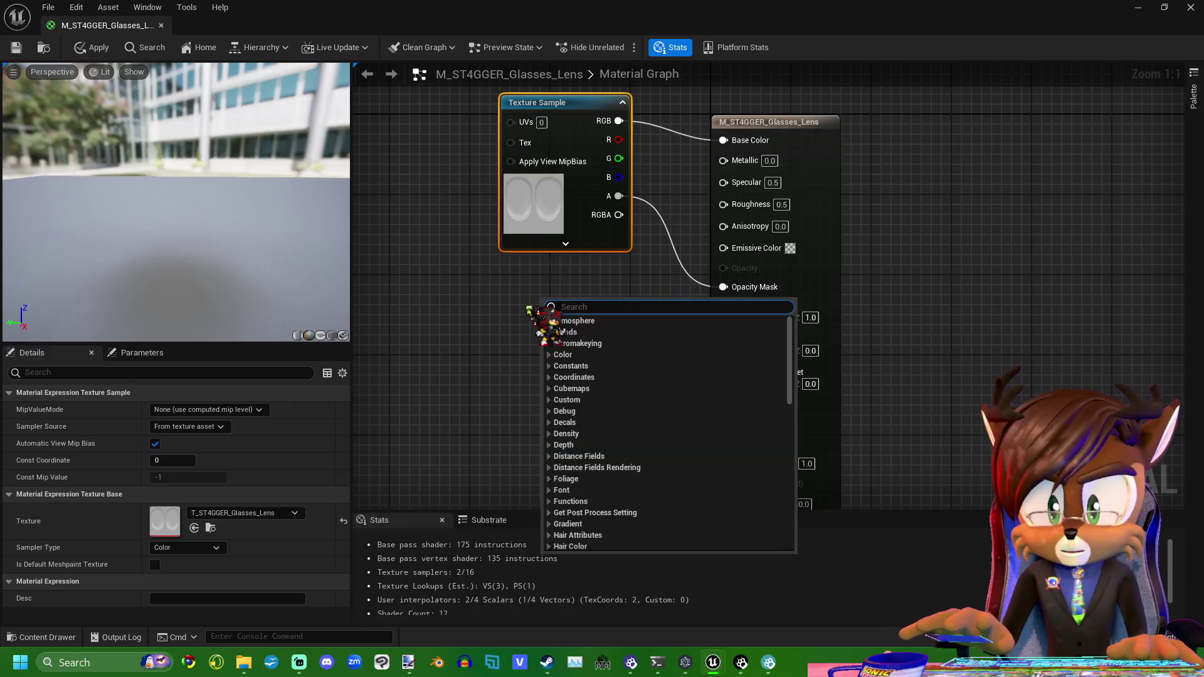
type("texture")
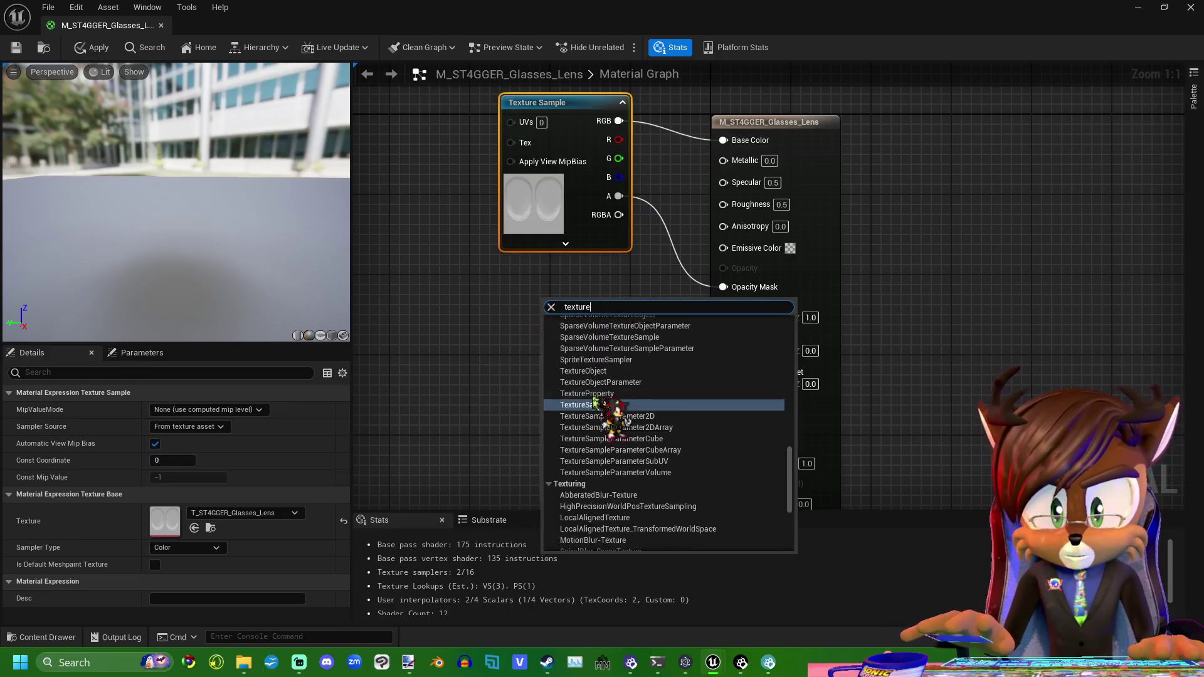
left_click(596, 404)
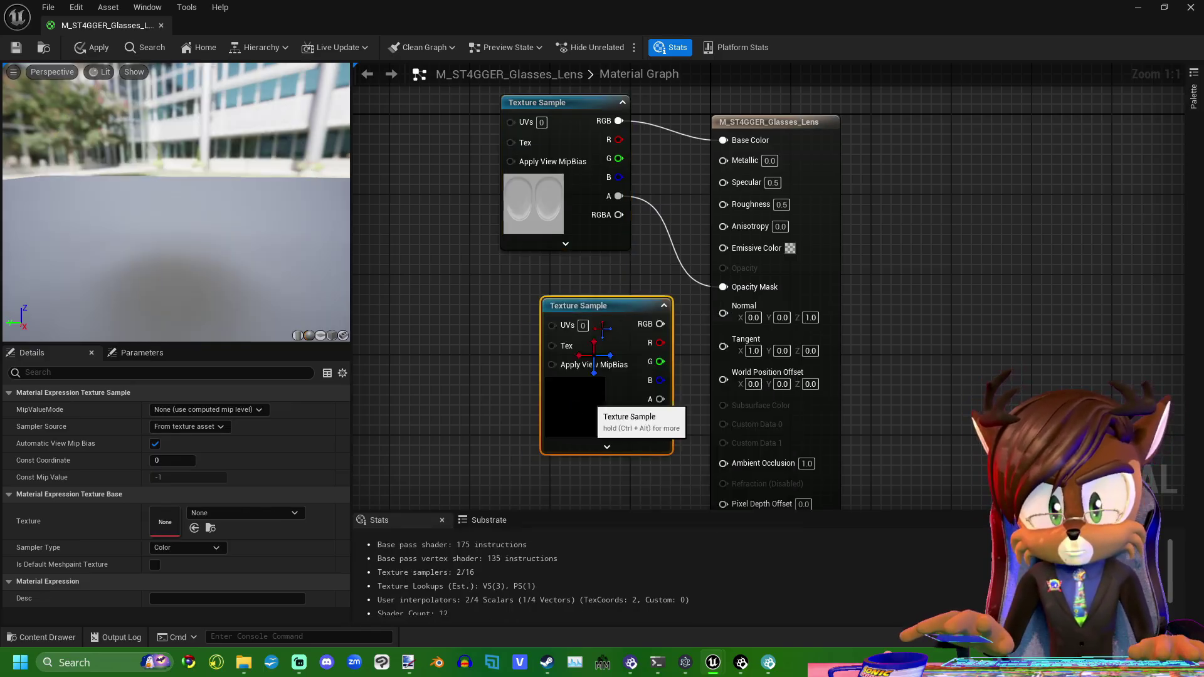
left_click_drag(624, 304, 565, 299)
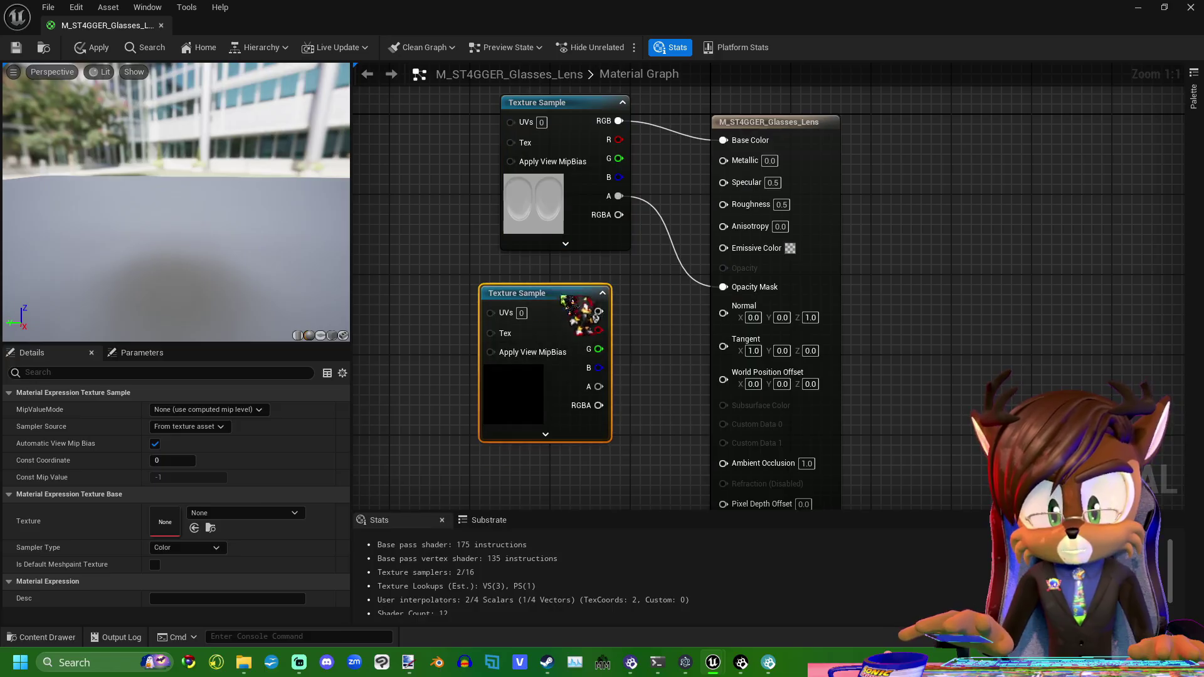
- Cut the empty second Texture Sample node out of the glasses lens graph
left_click(545, 434)
left_click_drag(558, 293, 470, 269)
left_click_drag(558, 356, 599, 347)
right_click(476, 264)
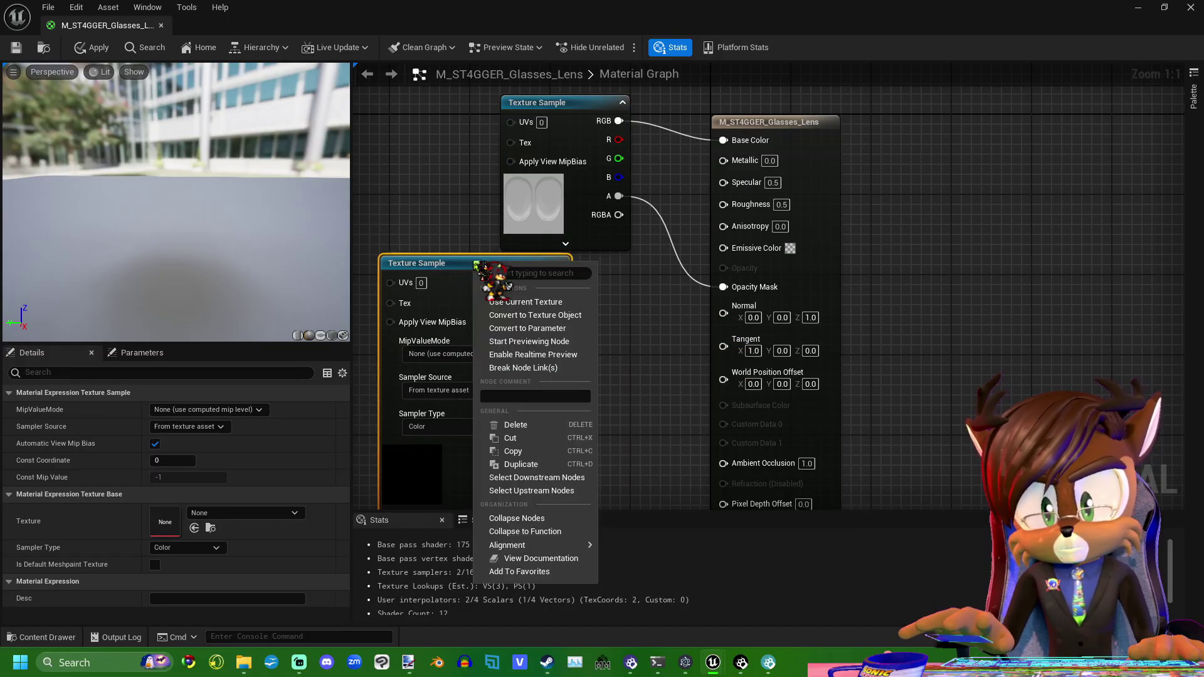
left_click(520, 438)
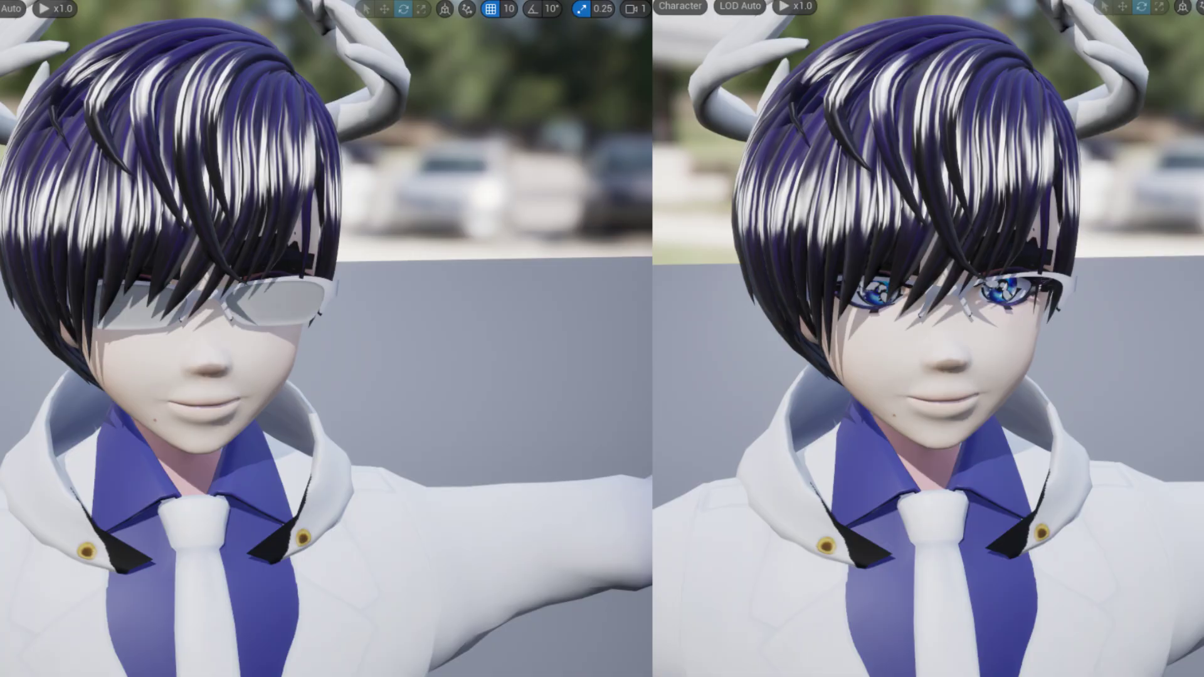
- Open the M_ST4GGER_Glasses_Frame material, set Blend Mode to Masked and connect the Texture Sample's alpha output to Opacity Mask
left_click(939, 465)
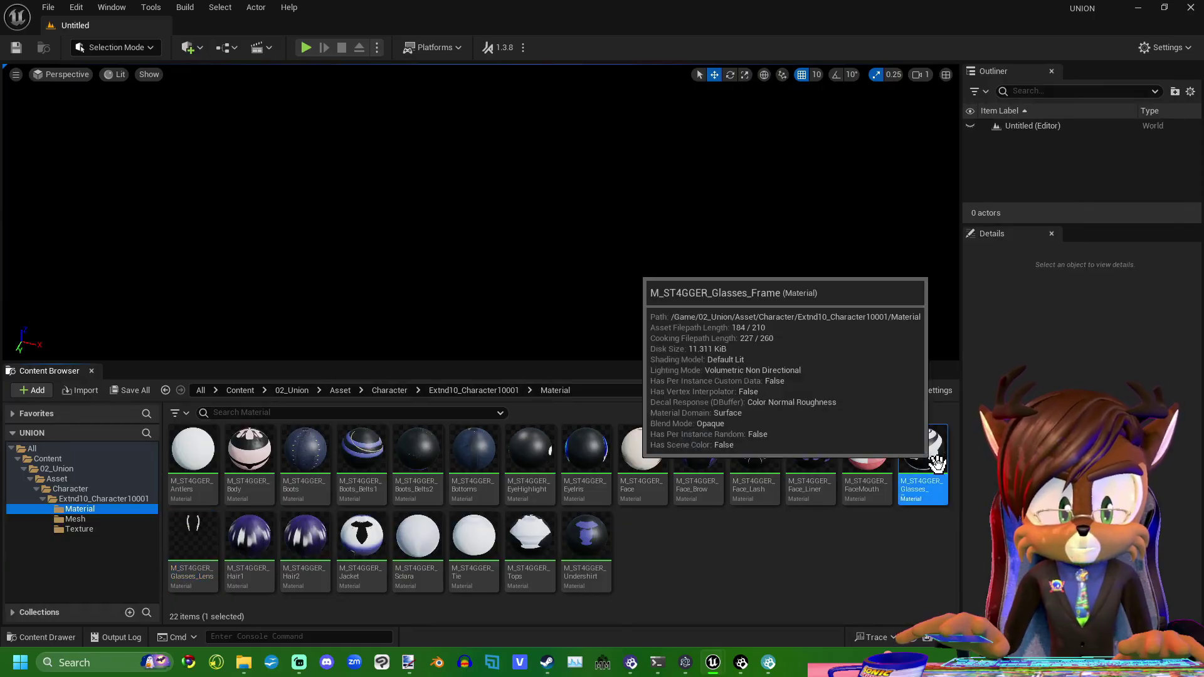
key("Return")
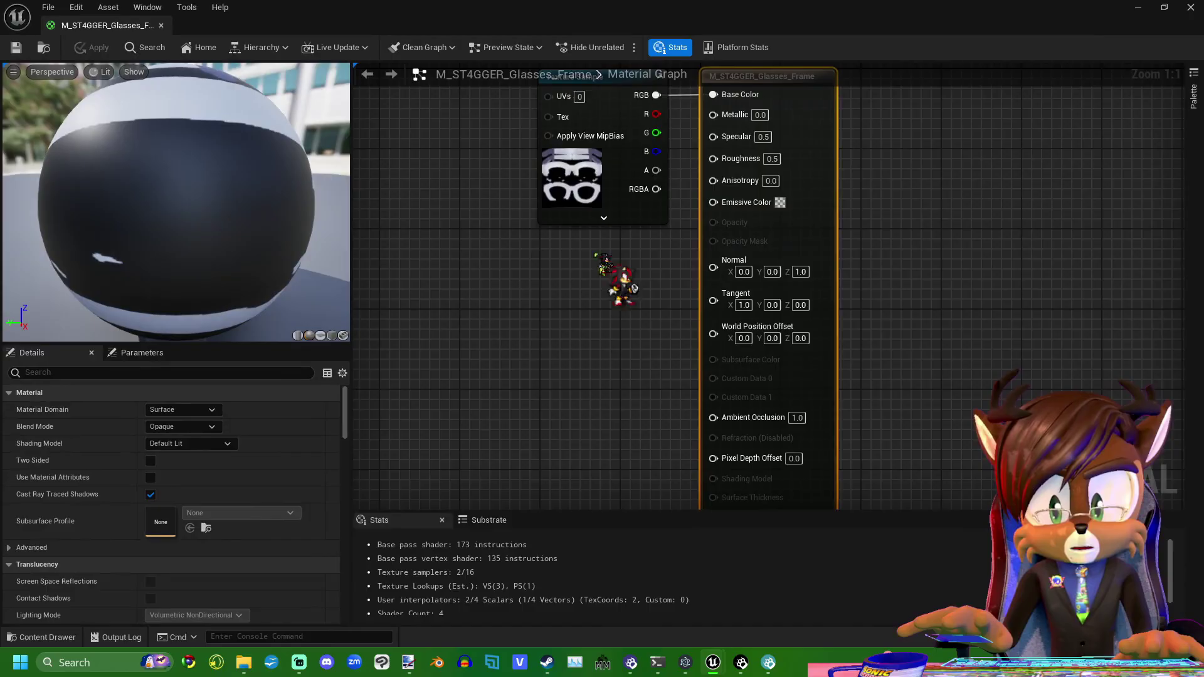
key("ctrl+z")
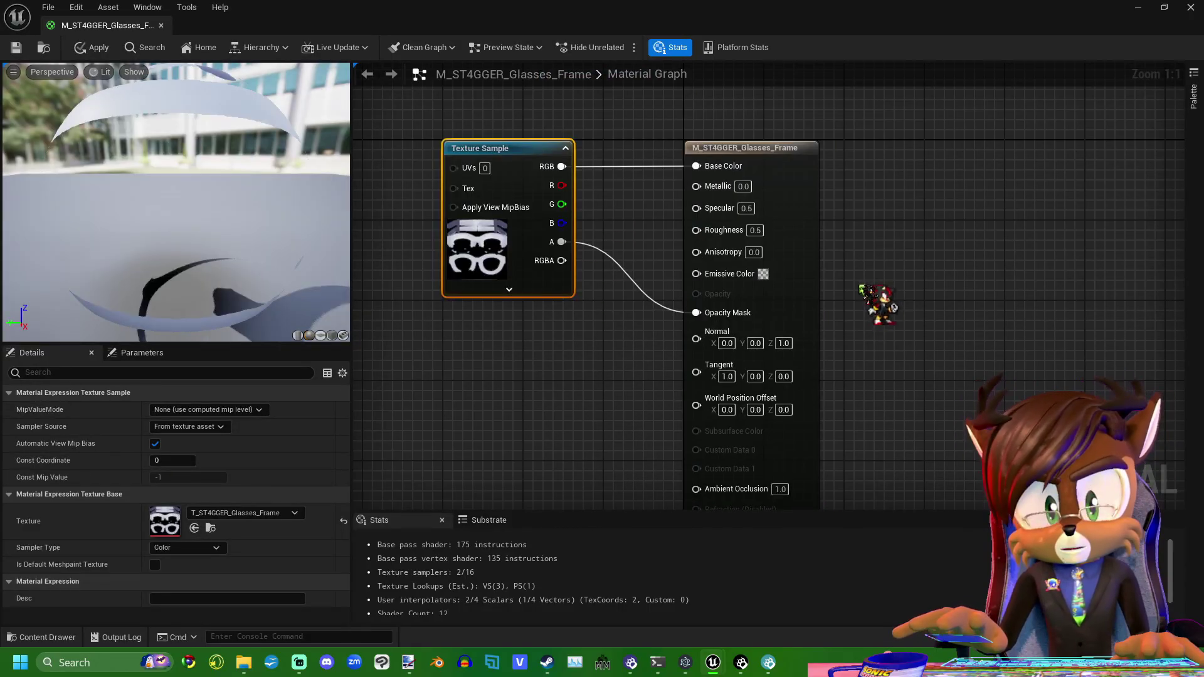
- Set the glasses frame material's Metallic to 50 and Roughness to 0.3, checking the shine on the preview sphere
left_click_drag(201, 206, 188, 181)
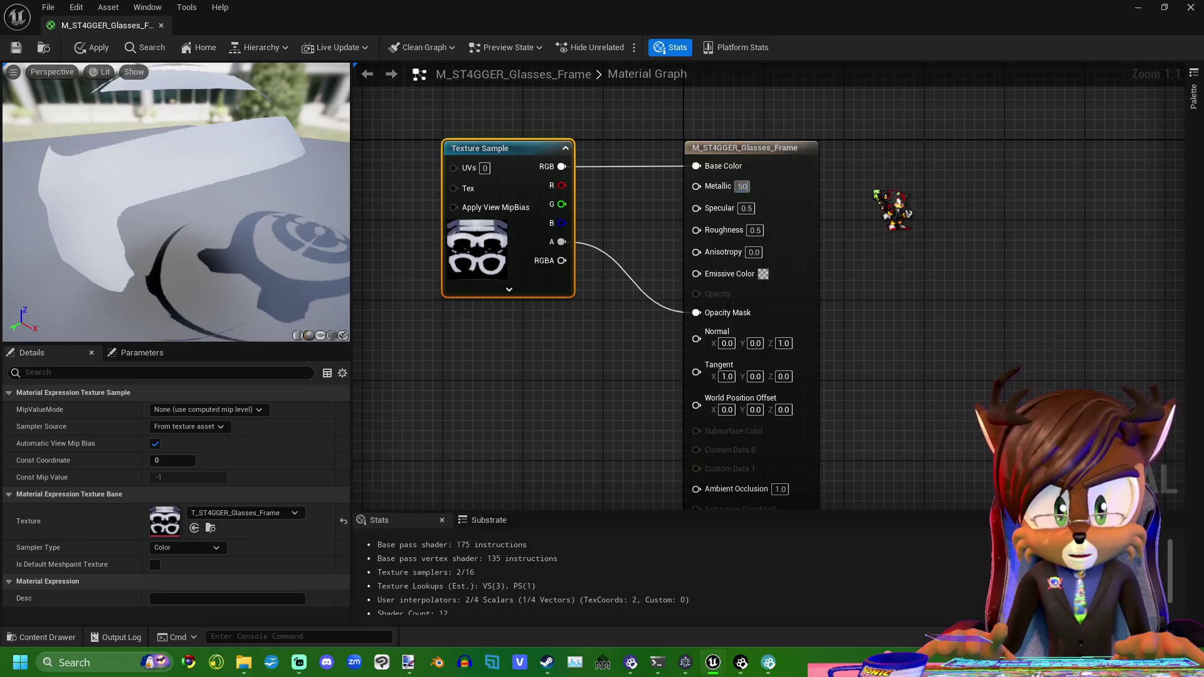
left_click(877, 194)
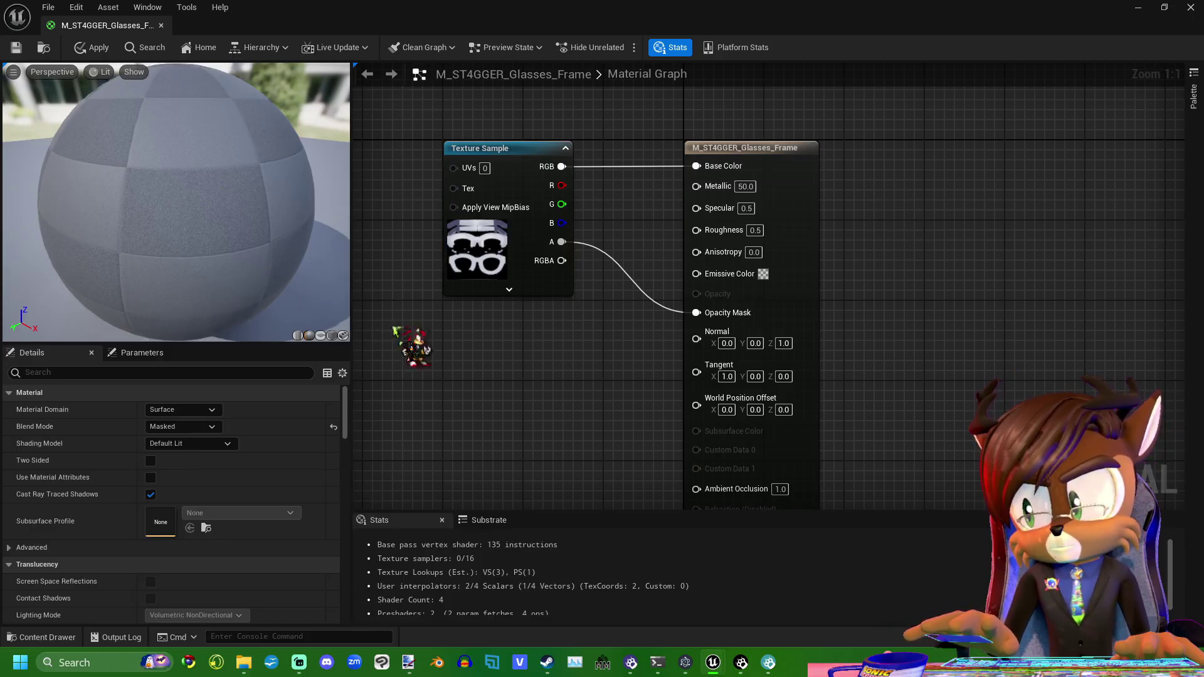
left_click_drag(276, 250, 188, 226)
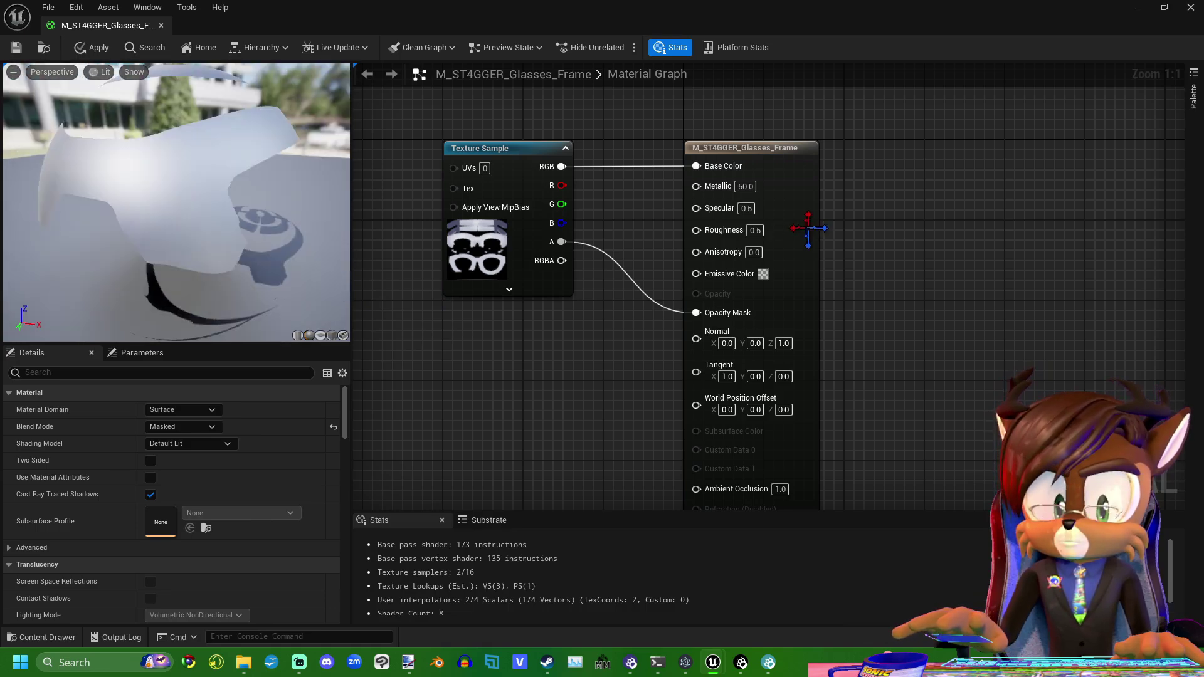
left_click(755, 230)
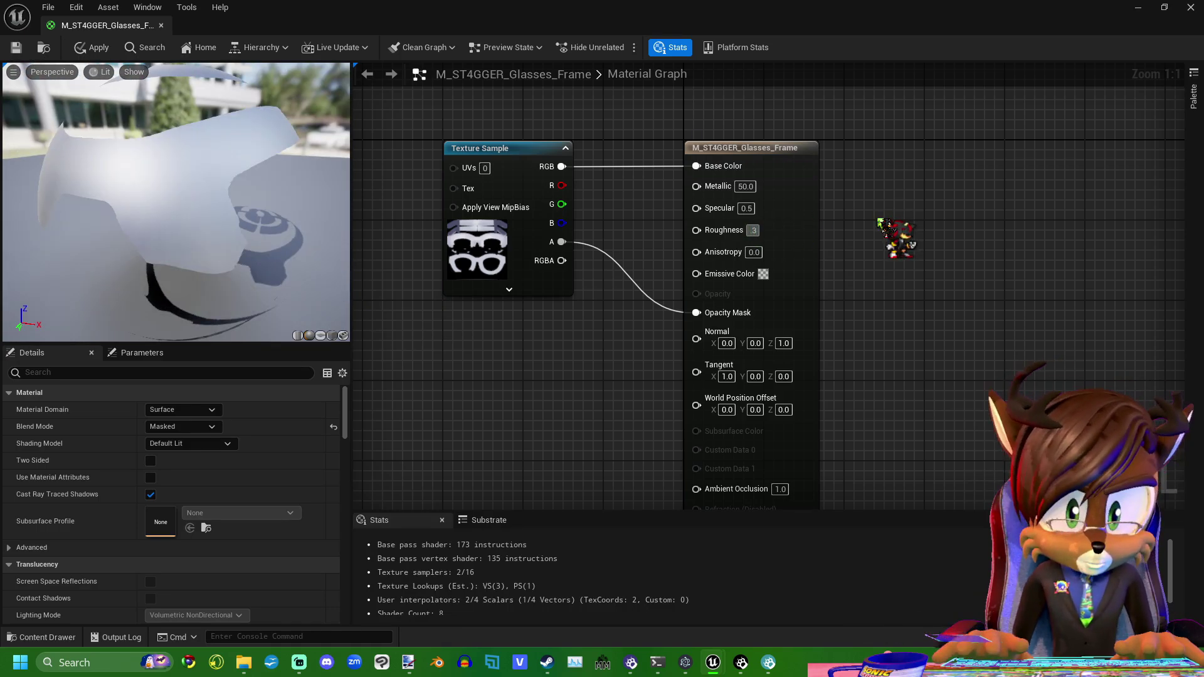
key("Return")
mouse_move(176, 207)
left_mouse_down()
mouse_move(226, 207)
mouse_move(188, 207)
left_mouse_up()
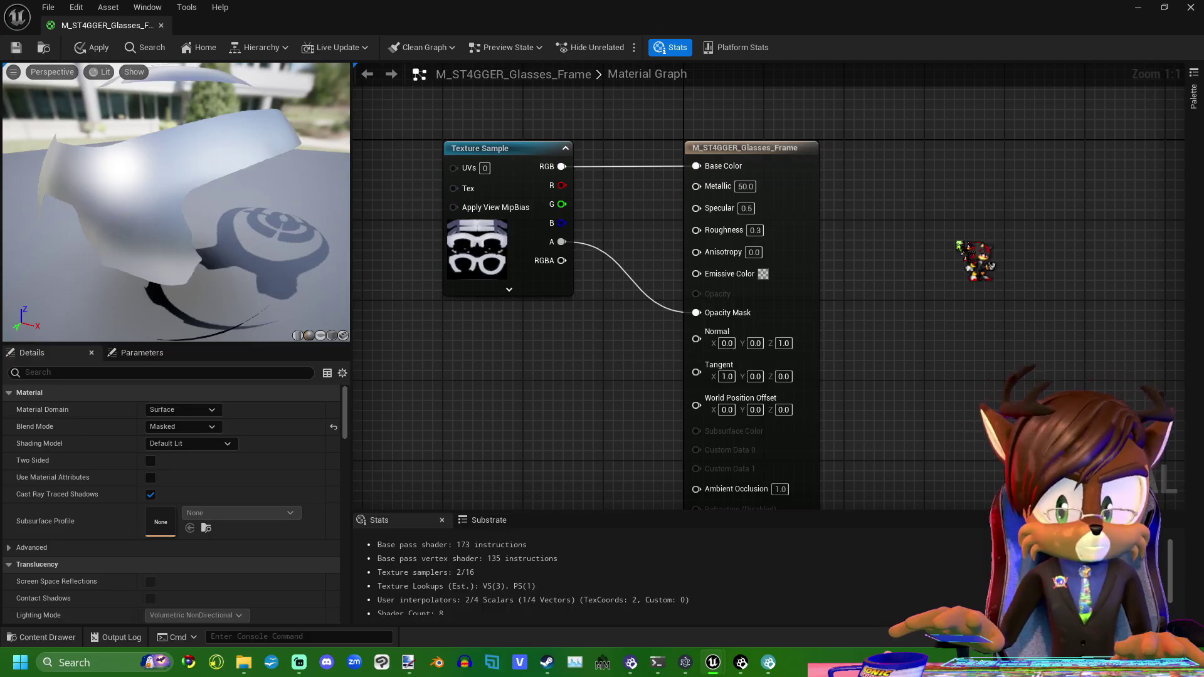
- Set the glasses frame material's Roughness to 0.2 and Metallic to 80, and save the material
left_click(91, 47)
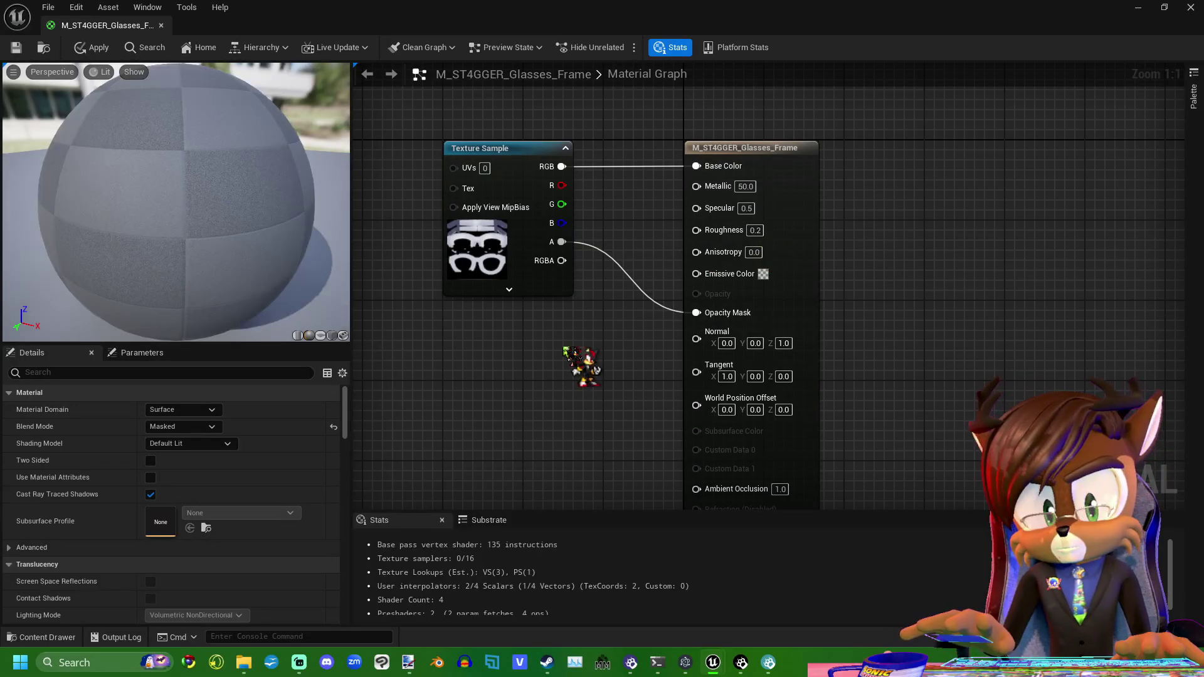
left_click_drag(733, 182, 877, 214)
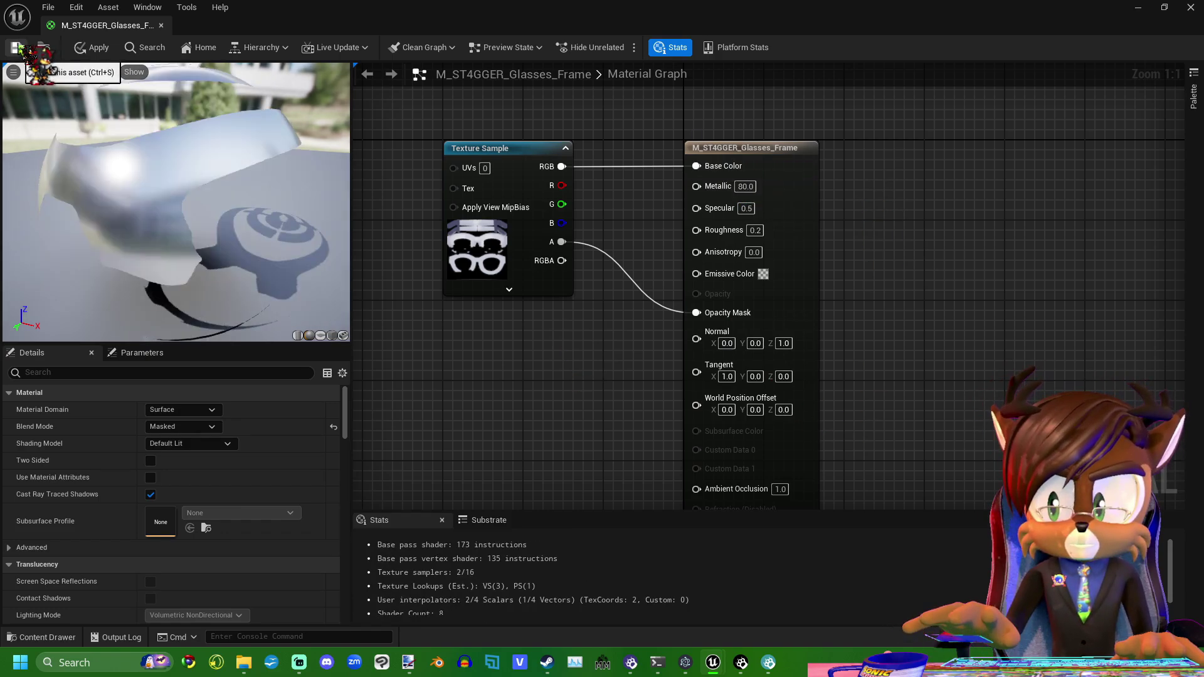
left_click(17, 47)
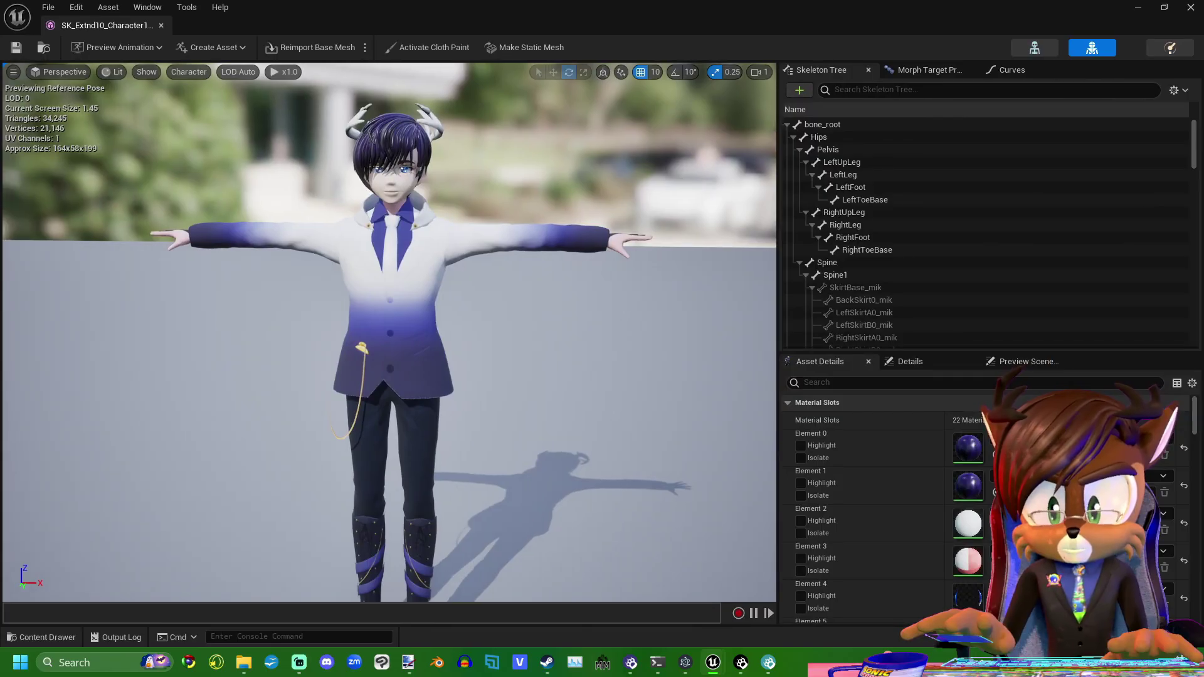
- Examine the character's glasses, face and hair up close and from the side in the skeletal mesh preview, and close it
scroll(580, 408, "up", 4)
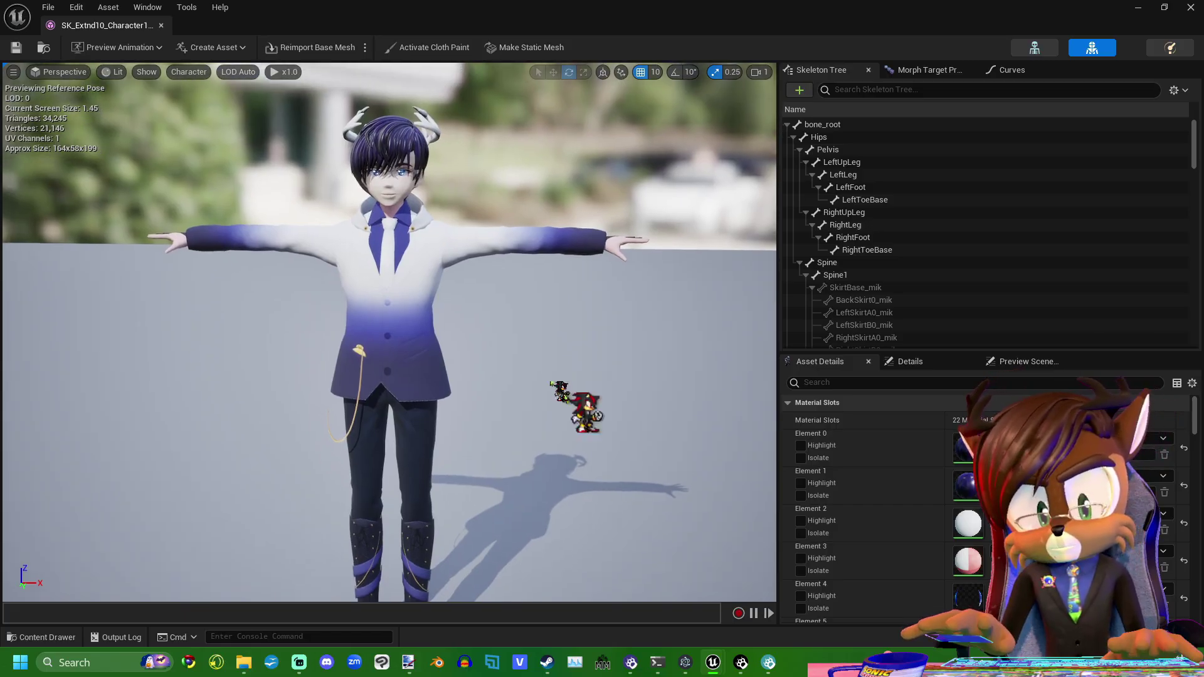
scroll(389, 332, "up", 4)
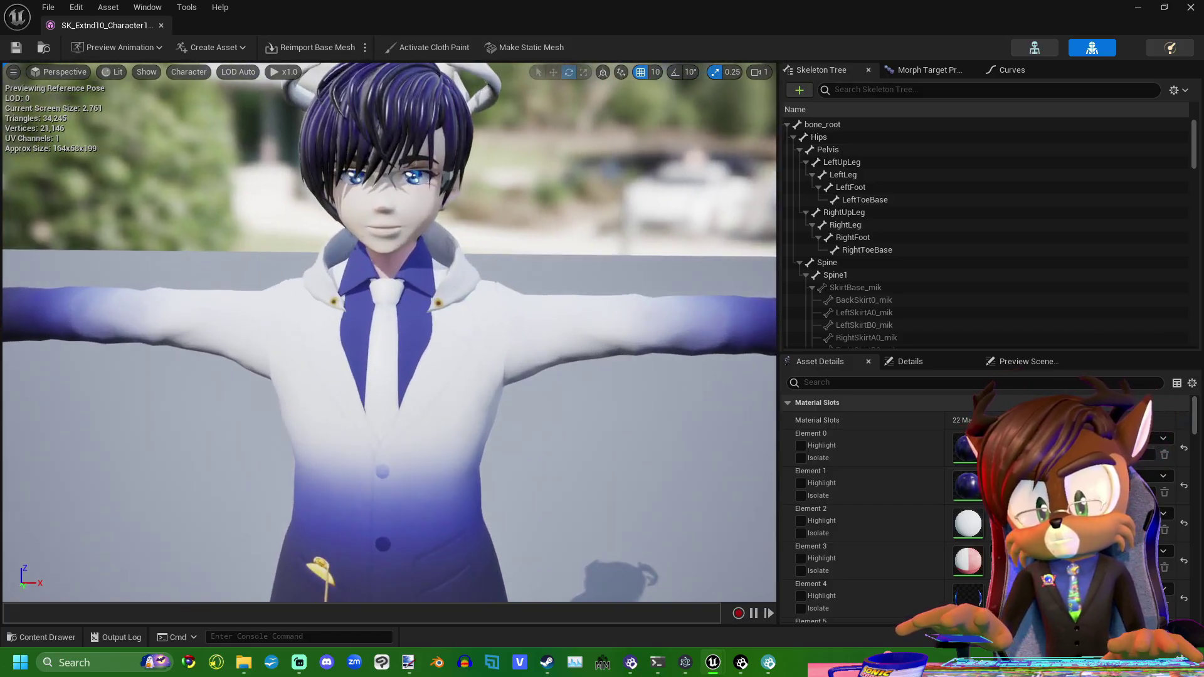
scroll(433, 201, "up", 6)
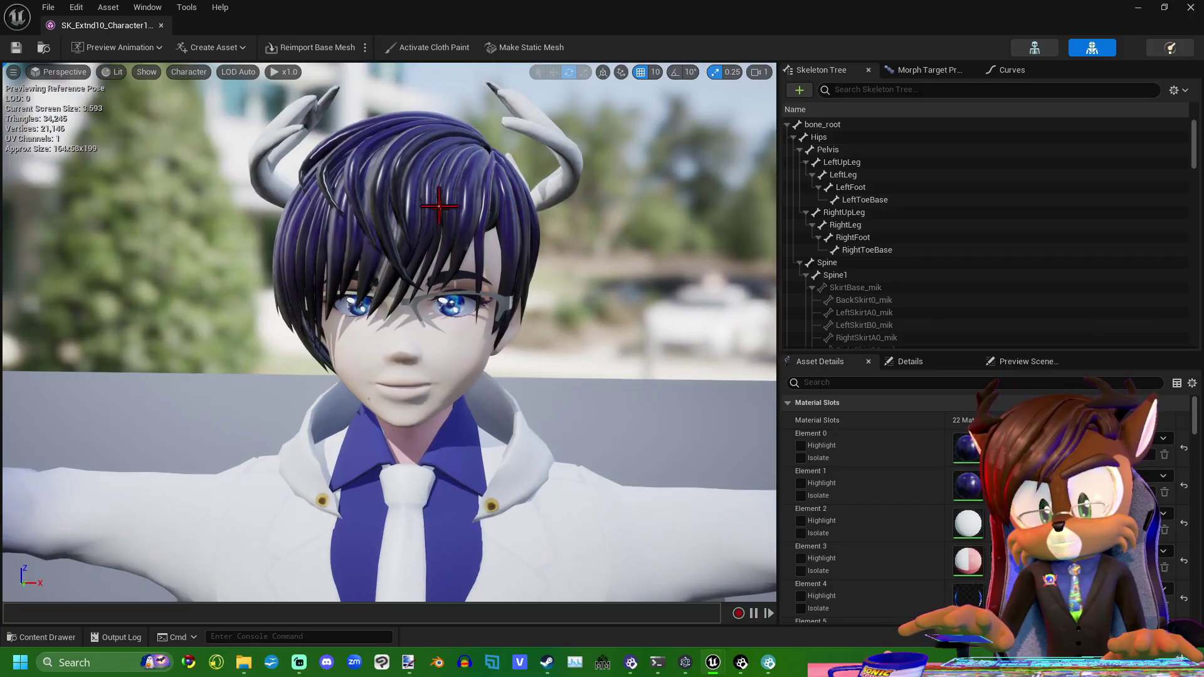
scroll(488, 251, "up", 4)
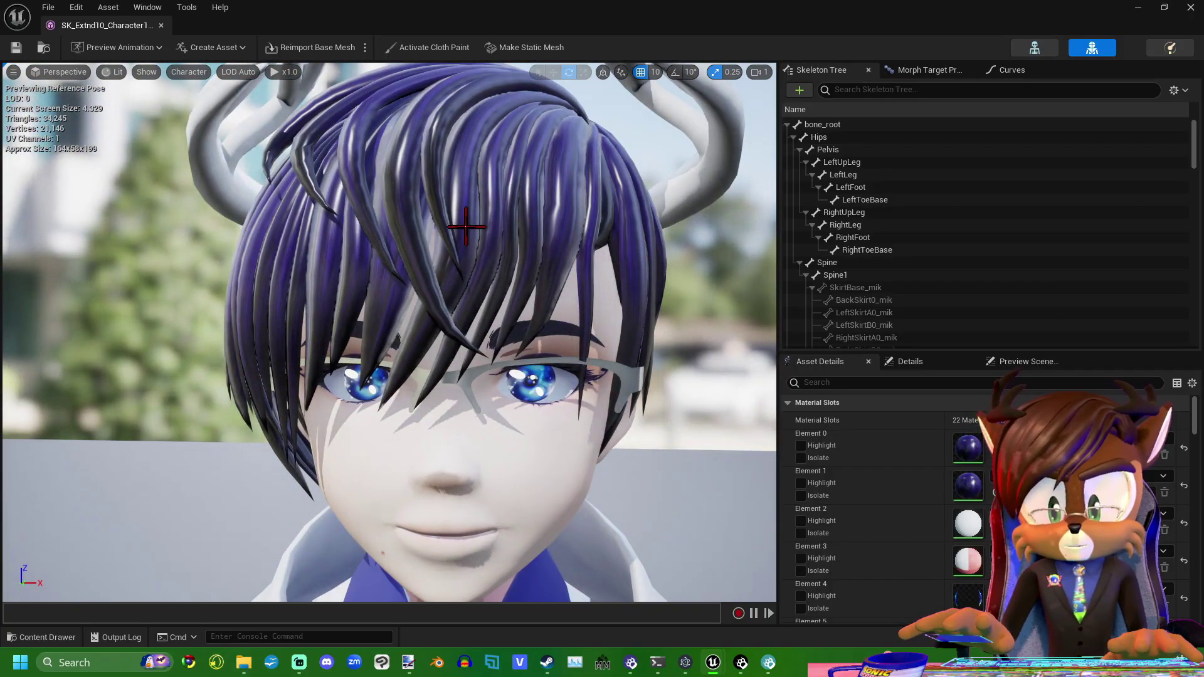
scroll(464, 228, "down", 8)
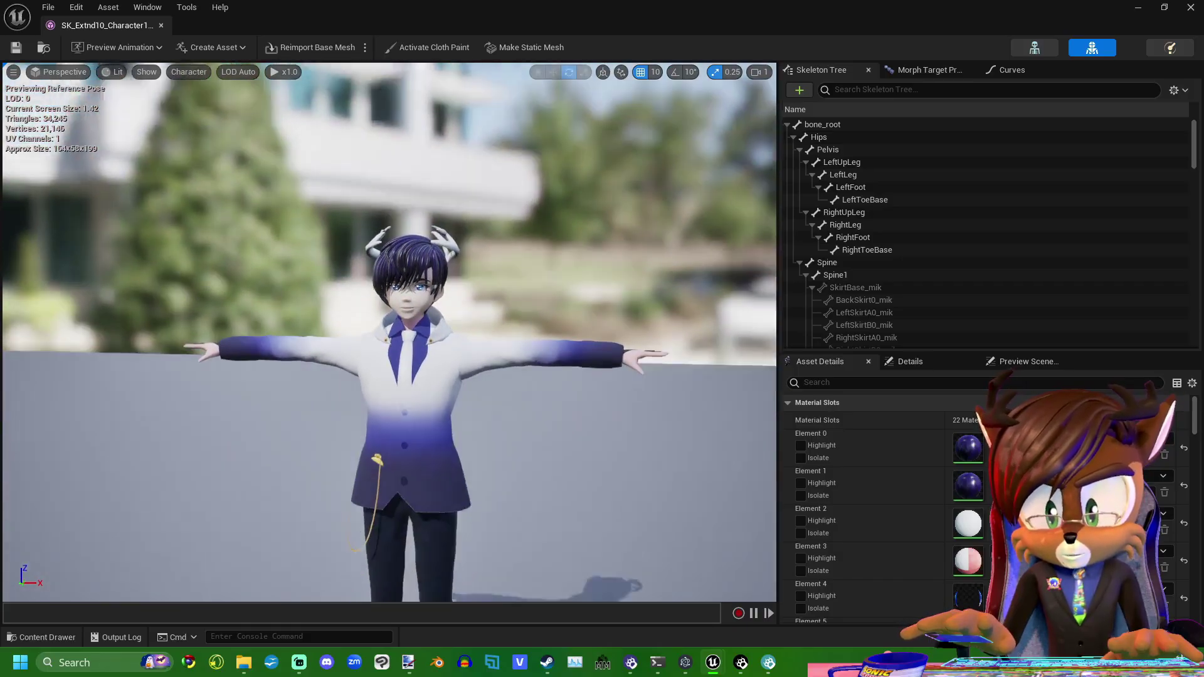
left_click_drag(464, 229, 455, 191)
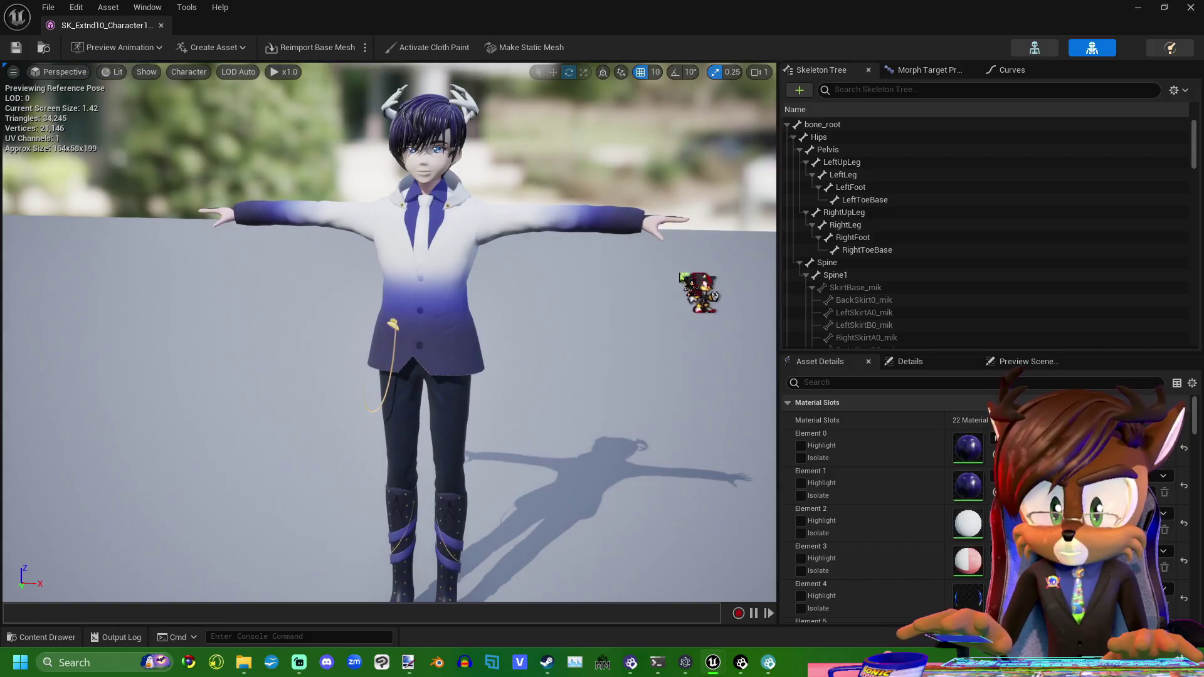
left_click_drag(572, 314, 464, 326)
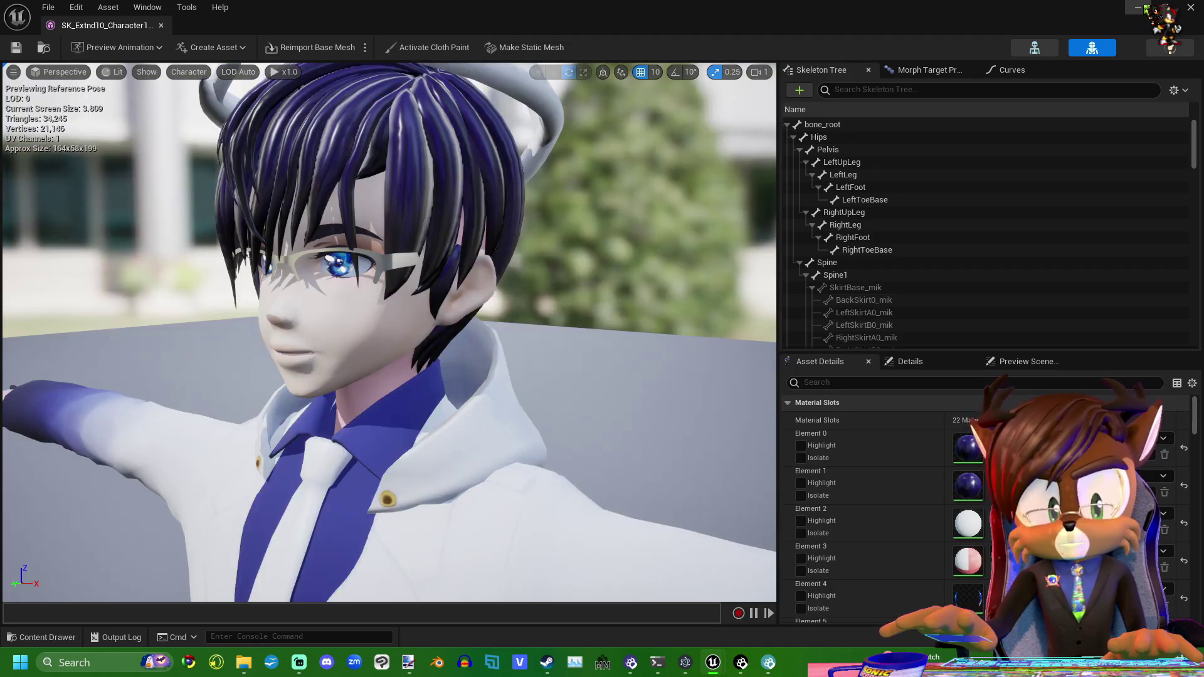
left_click(1190, 7)
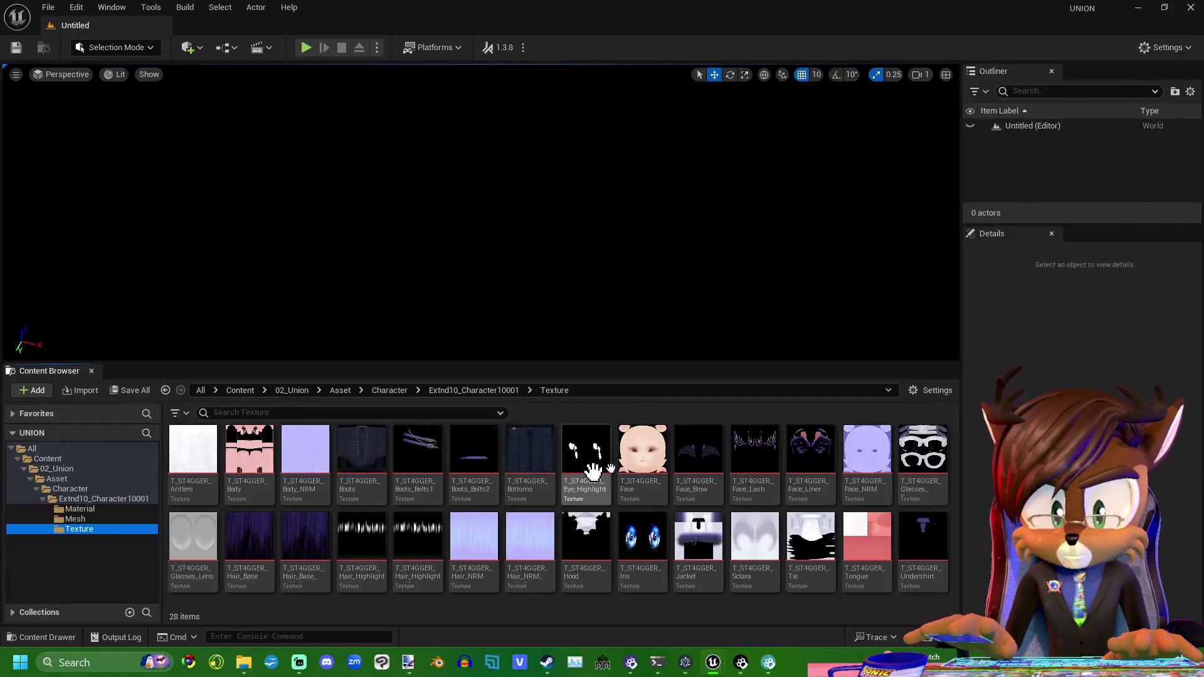
- View the T_ST4GGER_Face texture, close it, and open the M_ST4GGER_Face material from the Material folder
double_click(642, 451)
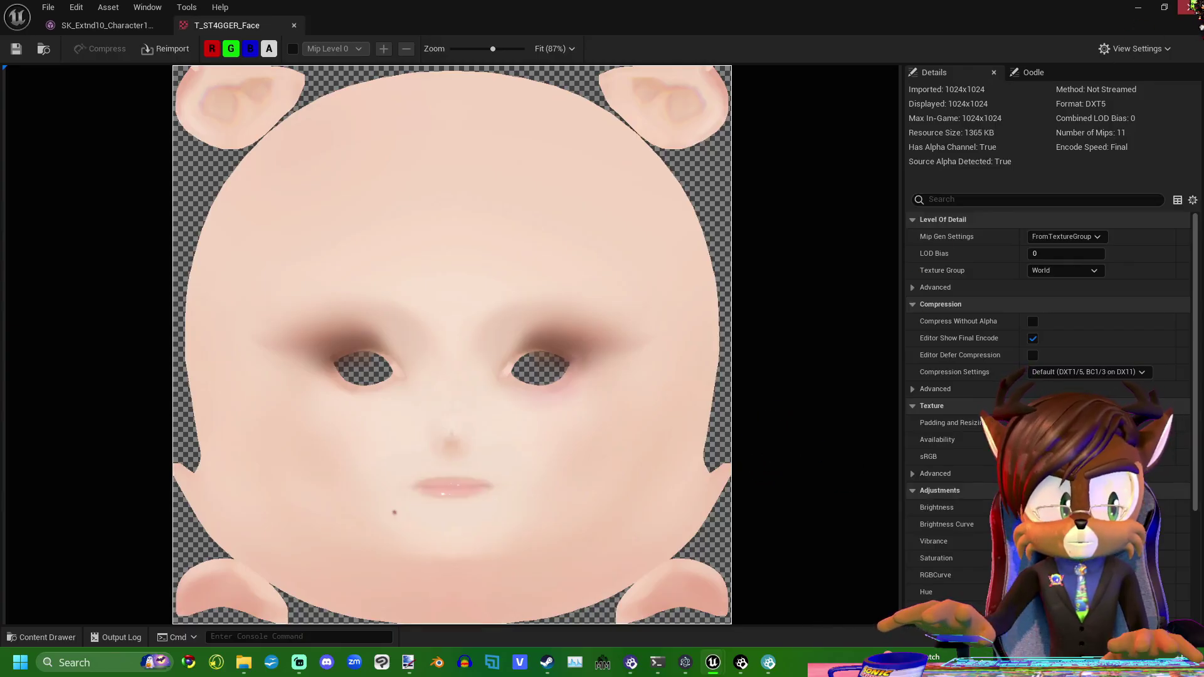
left_click(1190, 8)
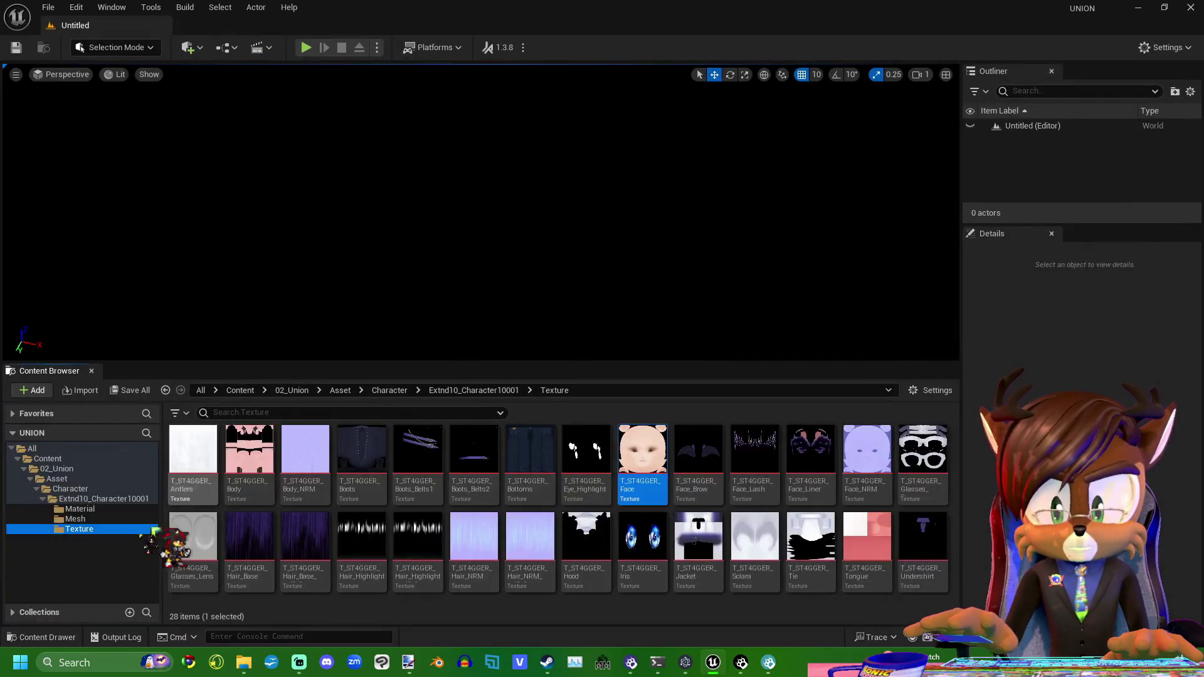
left_click(76, 519)
left_click(80, 509)
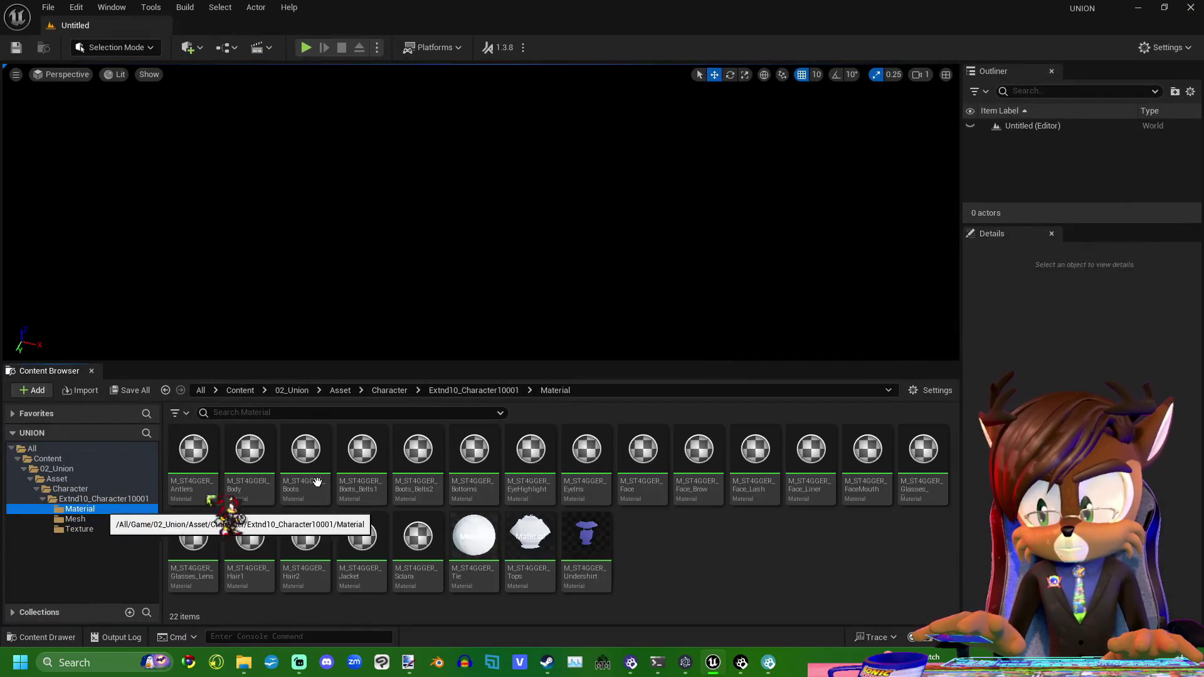
left_click(647, 459)
double_click(647, 459)
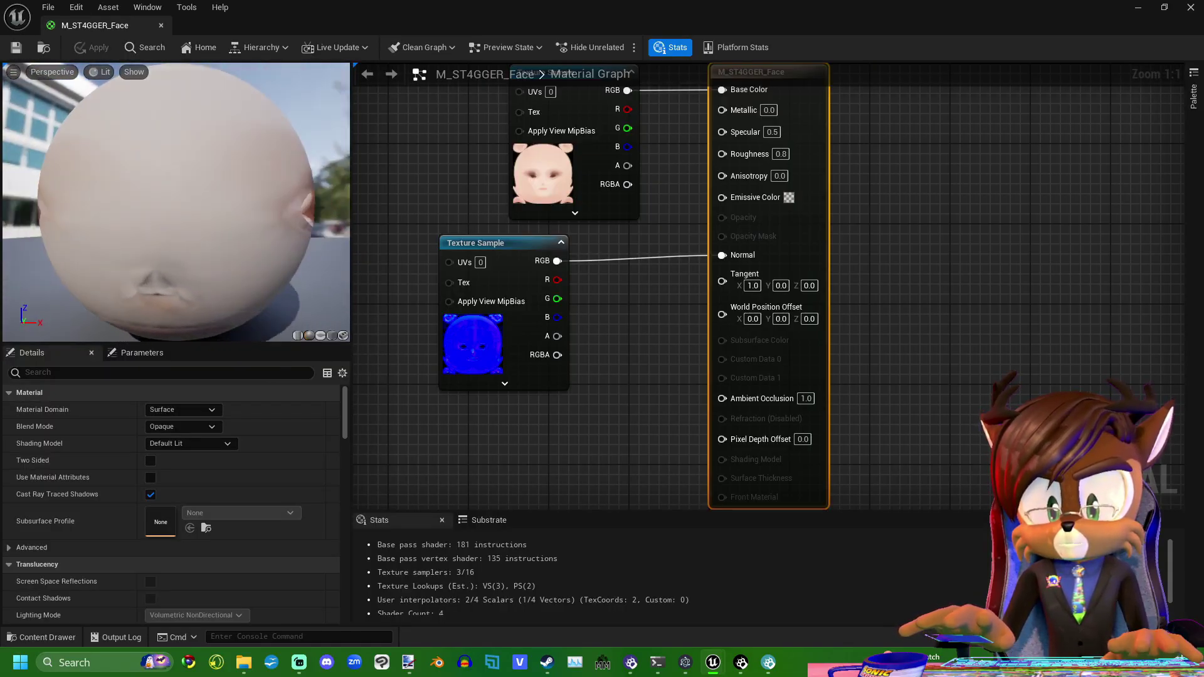
- Switch to Paint.NET and open T_ST4GGER_Face.png from the ST4GGER in SRC folder
key("alt+Tab")
key("ctrl+o")
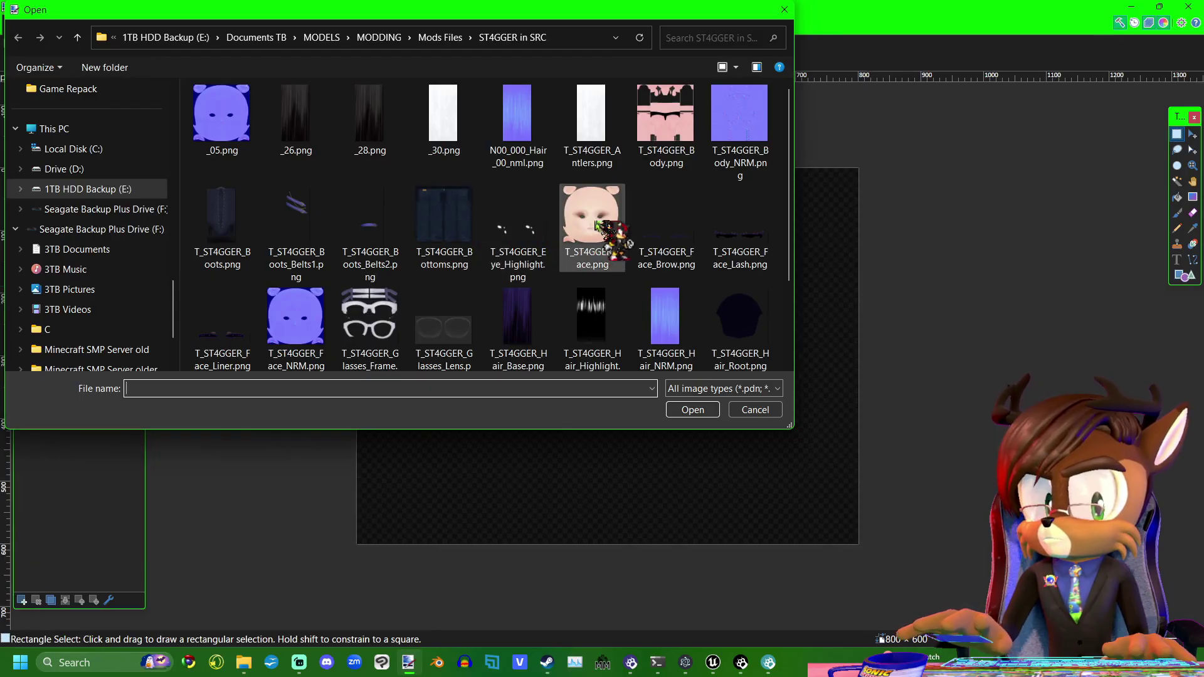
double_click(592, 216)
- Tint the face texture pinker with a Hue / Saturation adjustment of hue -4 and saturation 102, and save the image
left_click(190, 25)
left_click(255, 161)
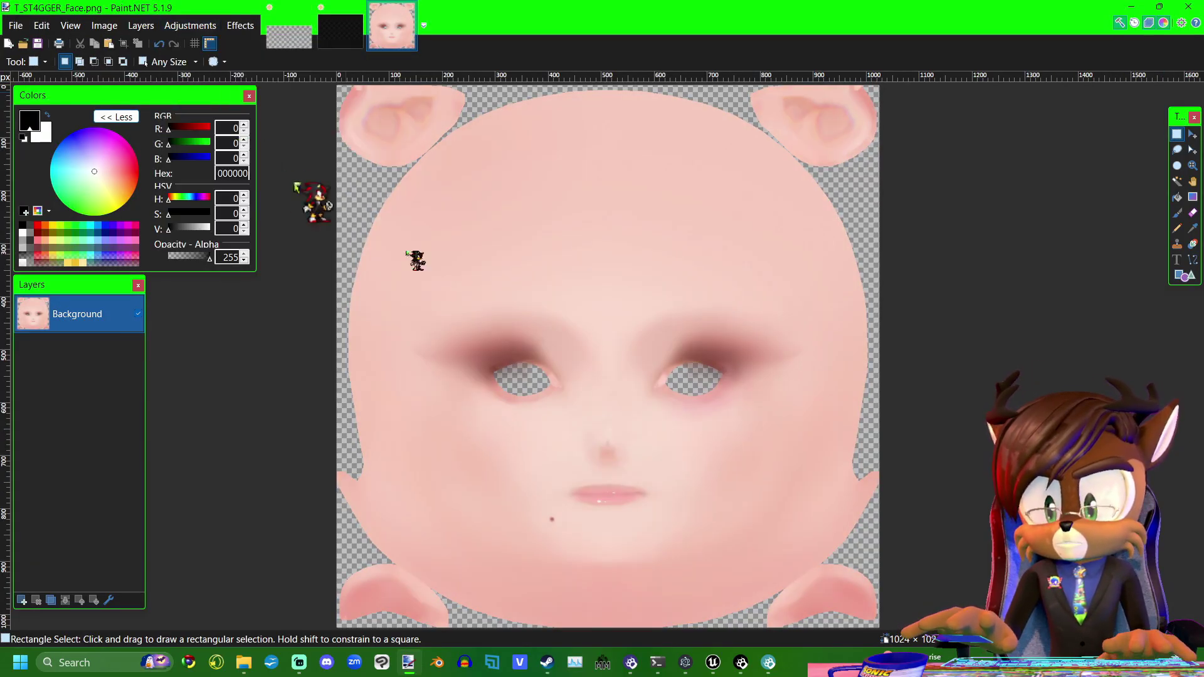
left_click(699, 288)
left_click_drag(627, 251, 1020, 279)
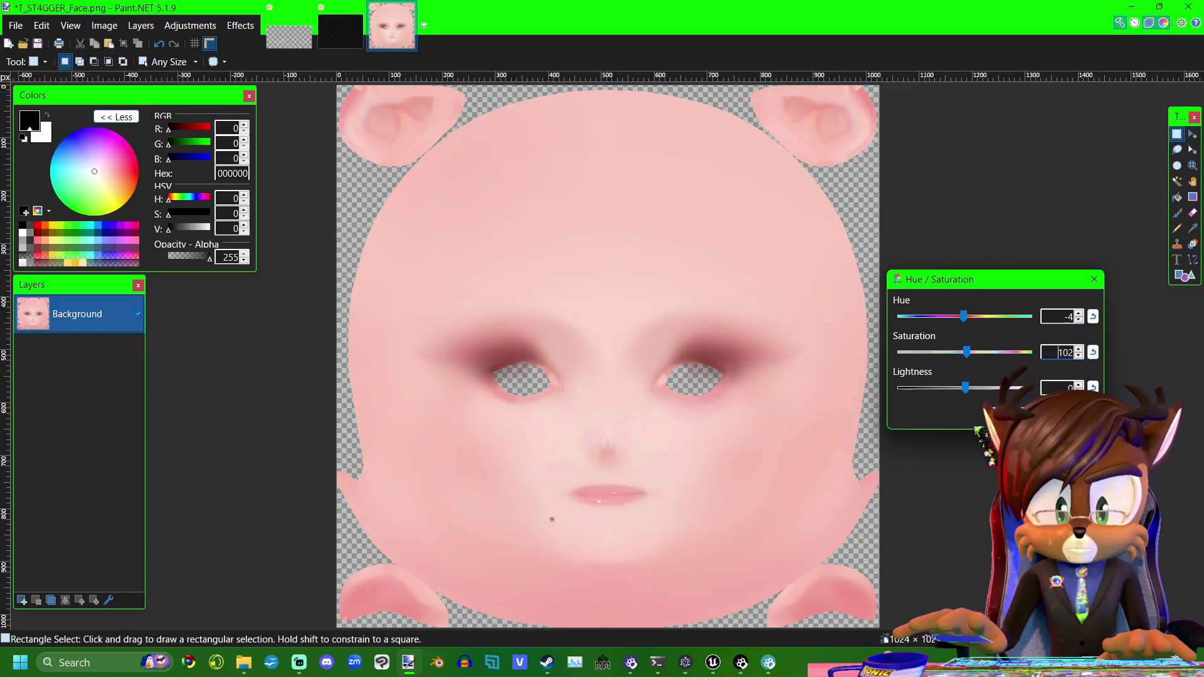
key("Return")
key("ctrl+s")
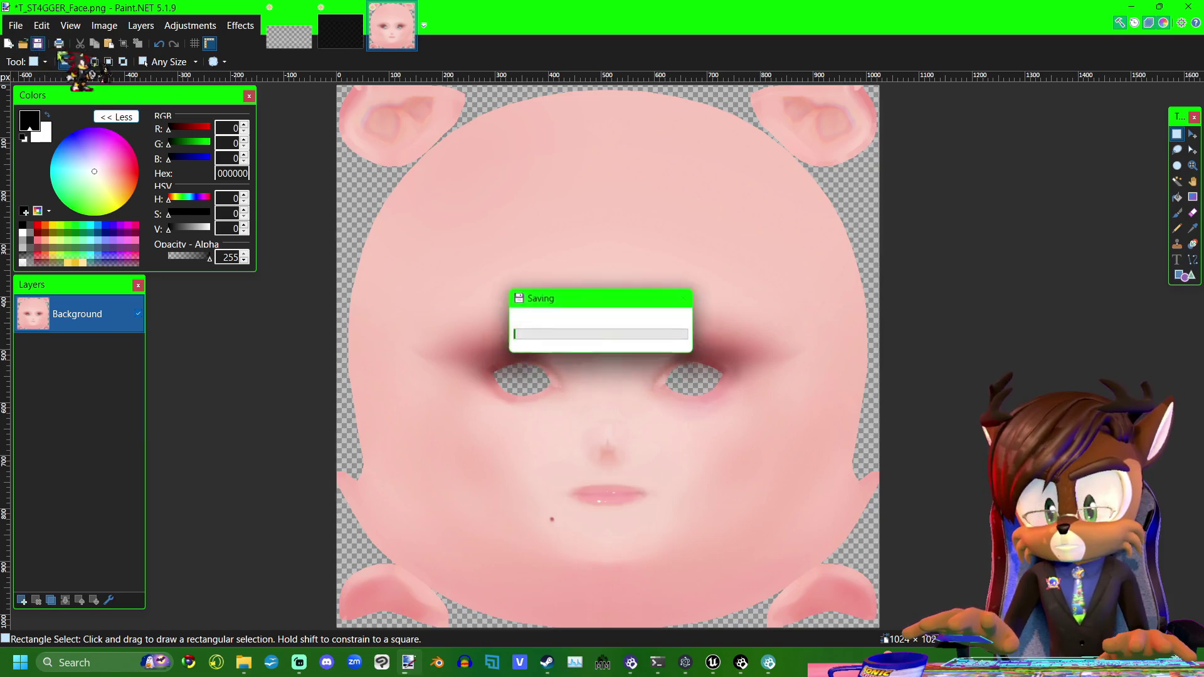
- Return to Unreal, open the M_ST4GGER_Antlers material and set its Emissive Color to a near-white at full brightness
key("alt+Tab")
scroll(388, 332, "down", 6)
right_click_drag(389, 333, 362, 352)
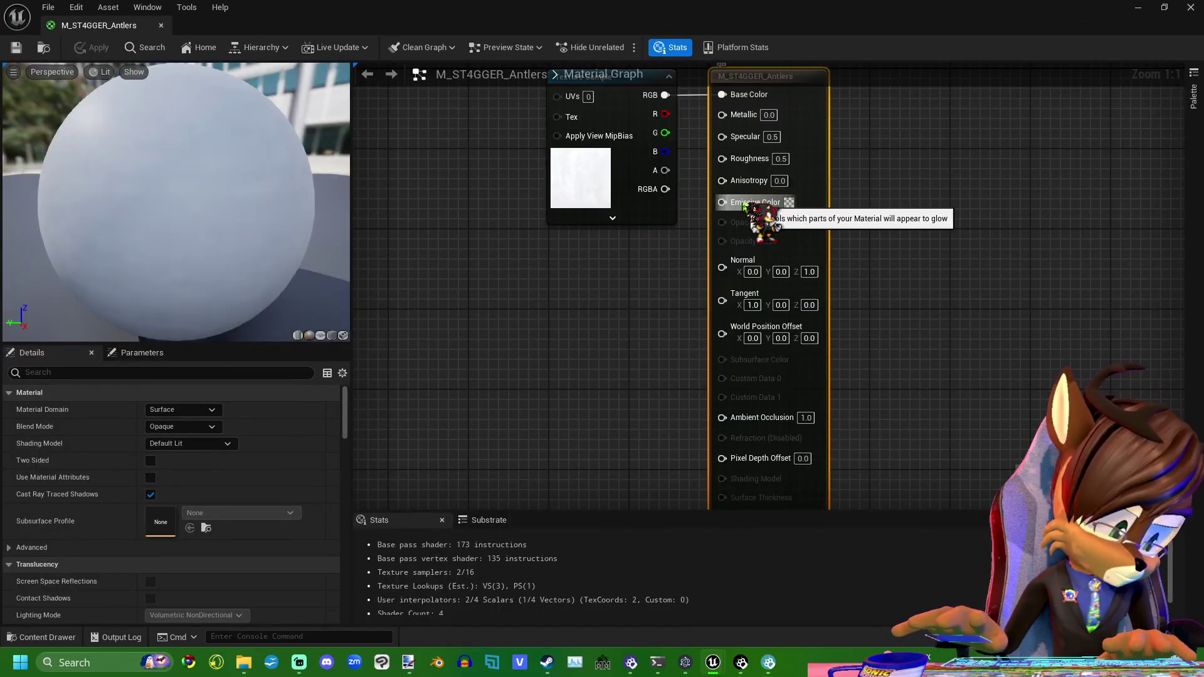
left_click(788, 202)
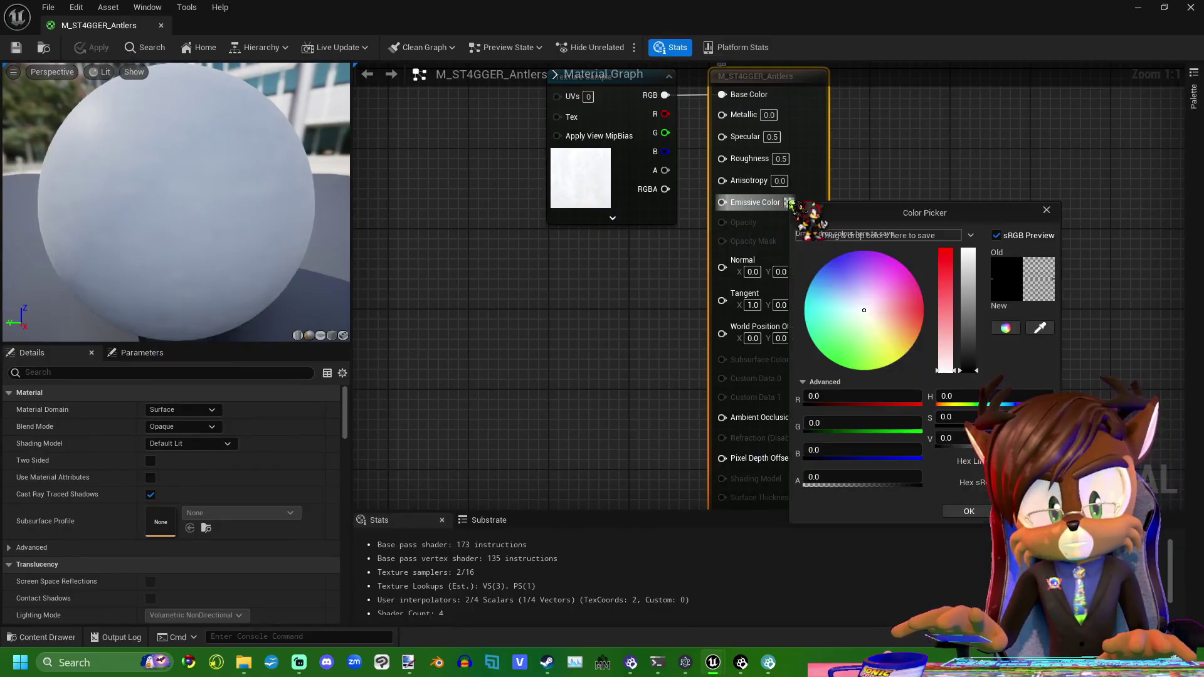
left_click(870, 314)
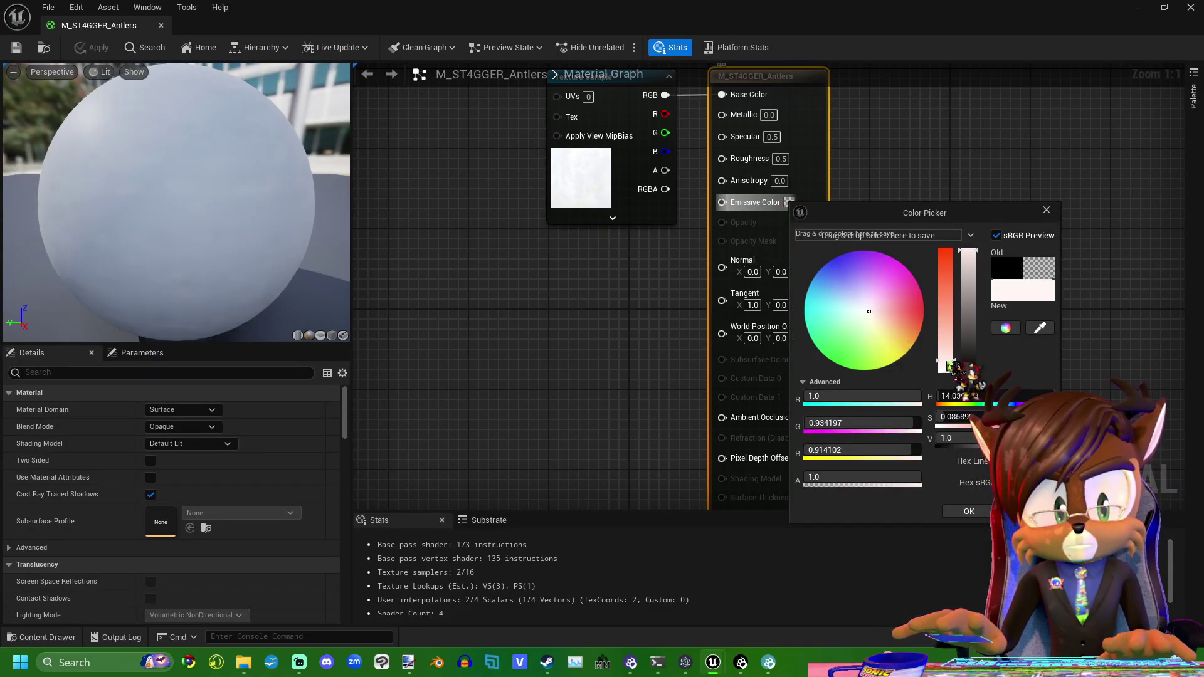
left_click(969, 512)
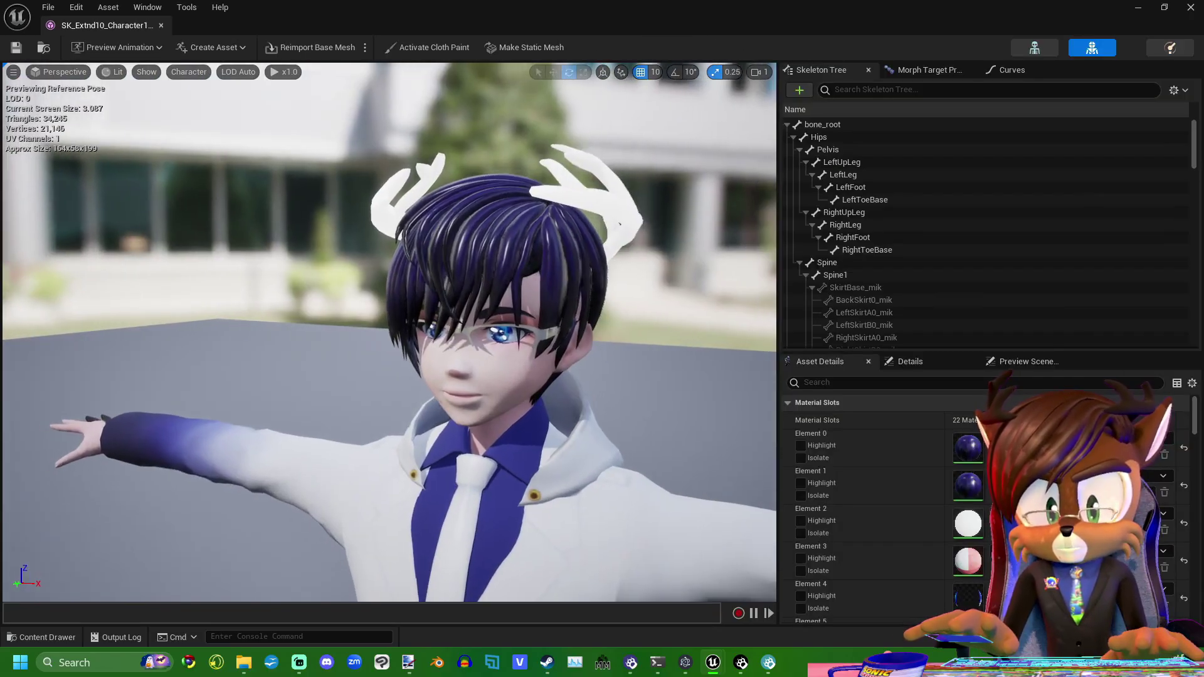
- Examine the glowing antlers from several distances and angles in the character's skeletal mesh preview
left_click_drag(389, 332, 423, 399)
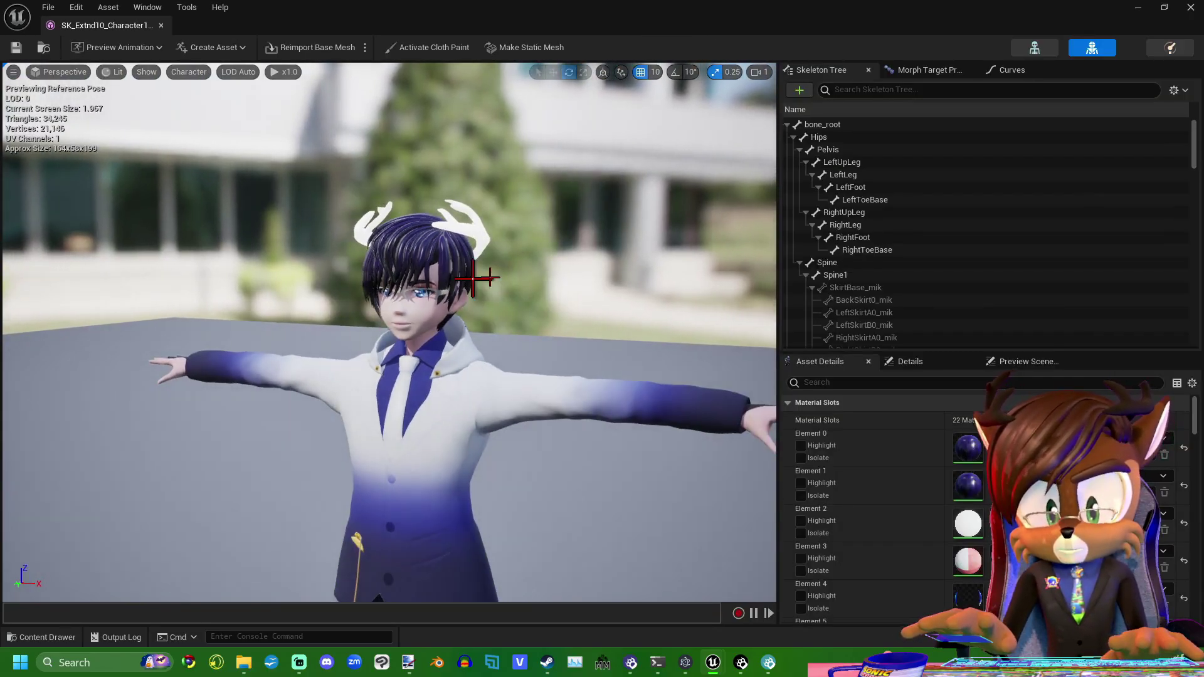
left_click_drag(506, 296, 511, 270)
middle_click_drag(511, 270, 511, 116)
left_click_drag(511, 116, 542, 100)
left_click_drag(389, 314, 401, 439)
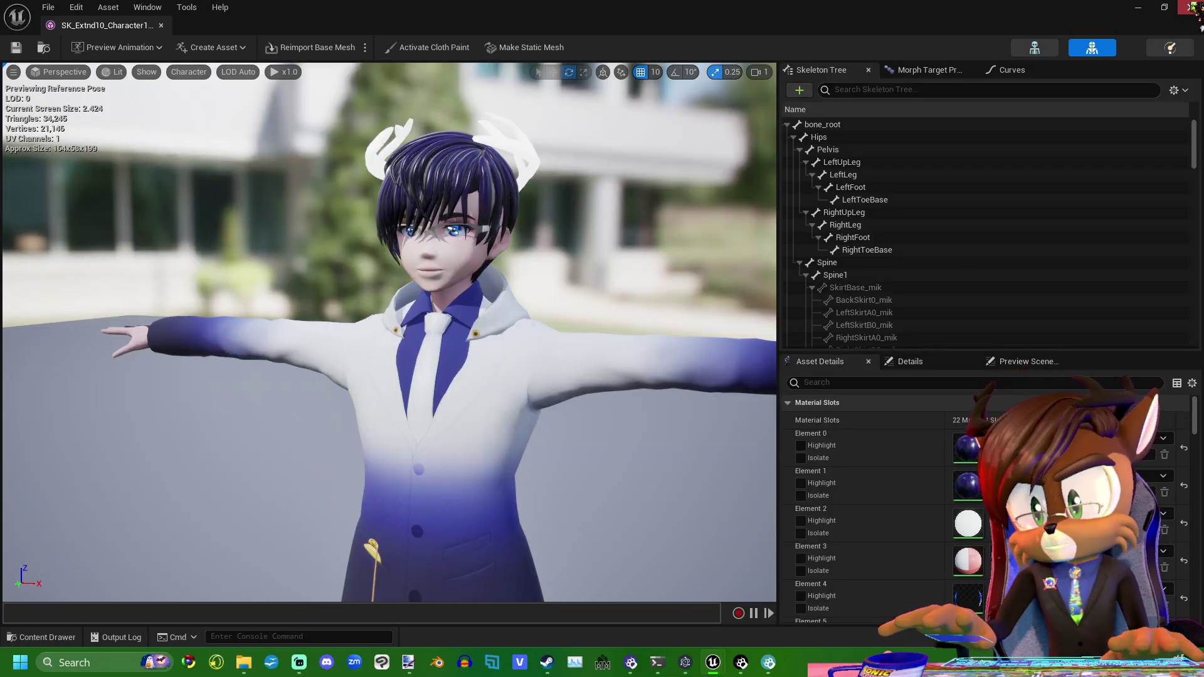
- Close the skeletal mesh editor and look through the Material, Texture and Mesh folders of Extnd10_Character10001
left_click(1191, 8)
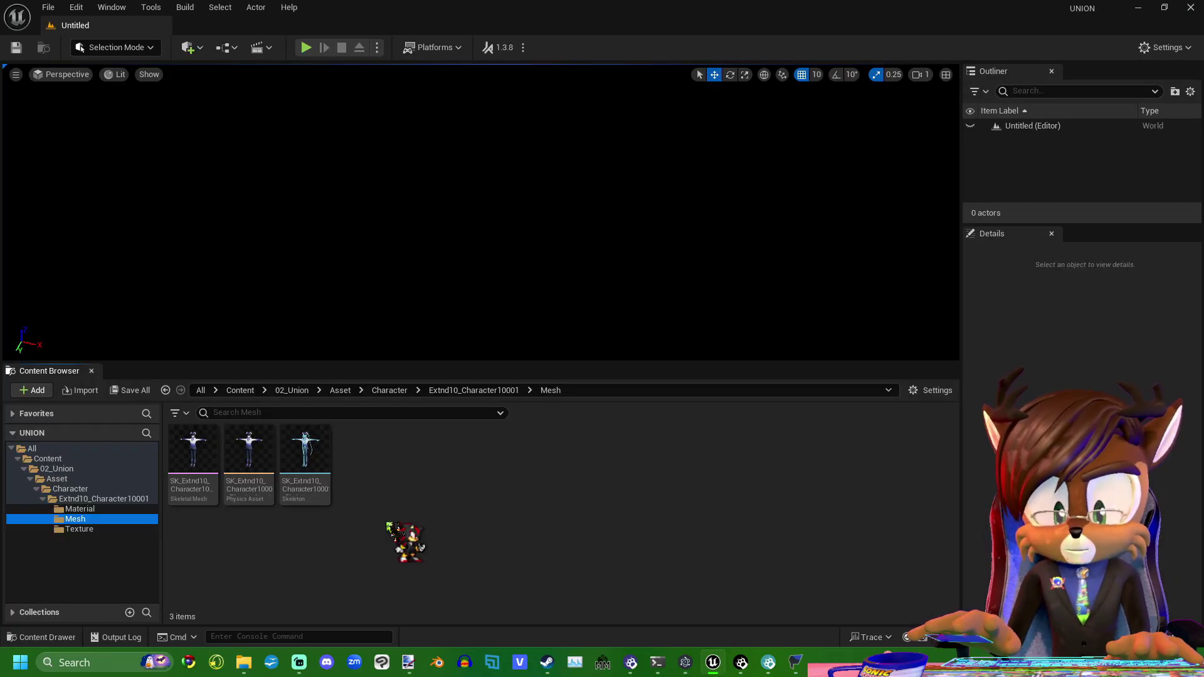
left_click(85, 509)
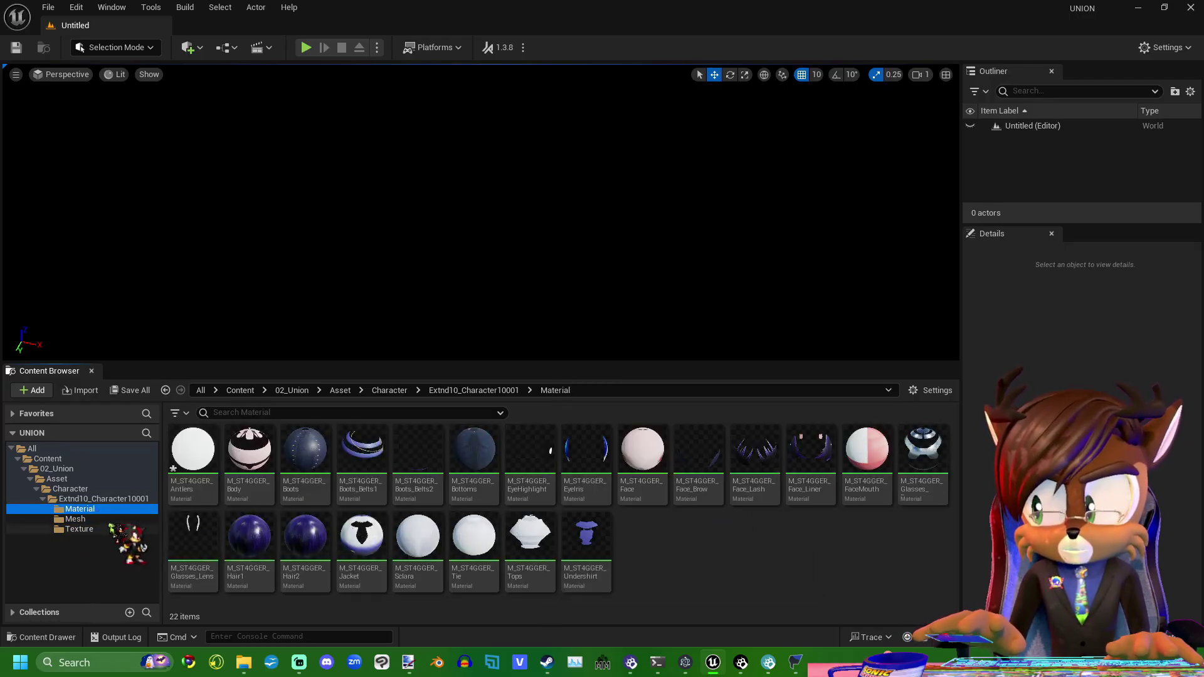
left_click(88, 529)
left_click(99, 519)
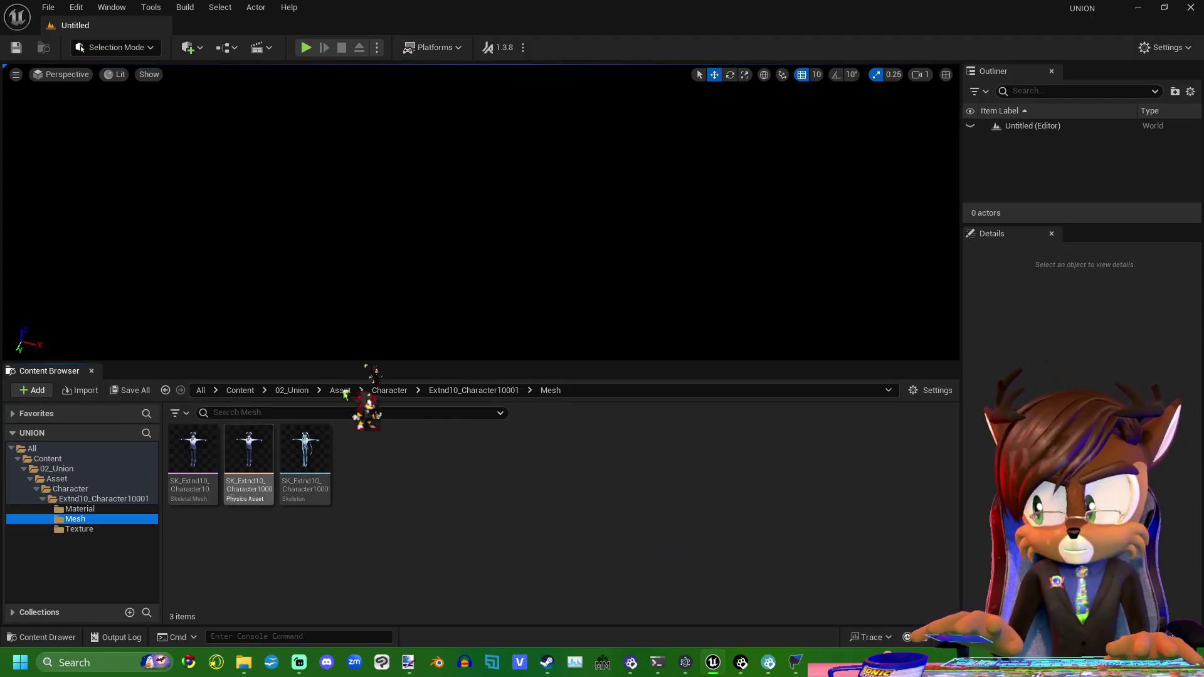
- Cook the project's content for Windows and check the warning line in the output log
left_click(433, 47)
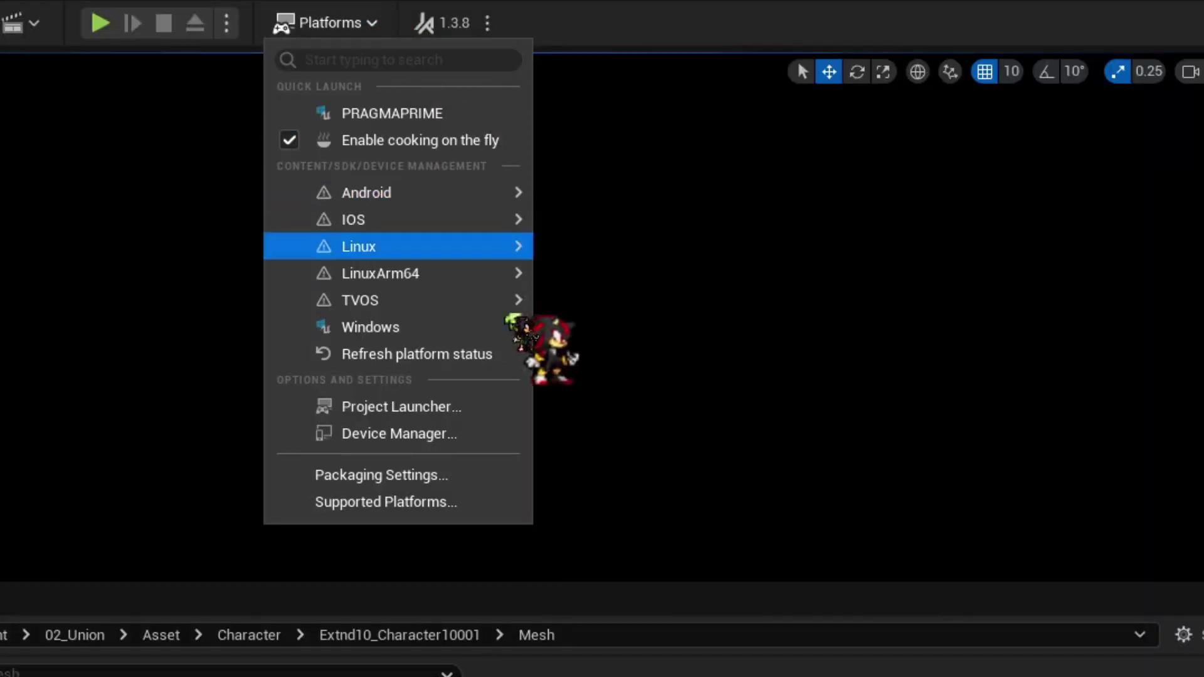
mouse_move(439, 328)
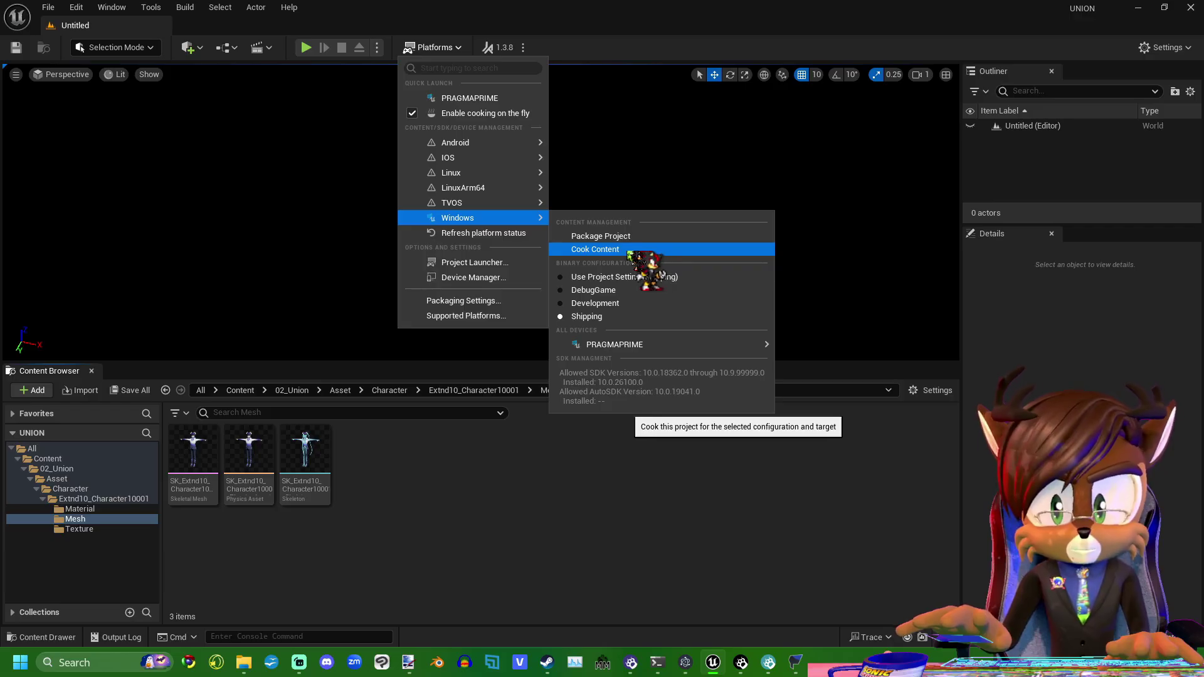
left_click(637, 251)
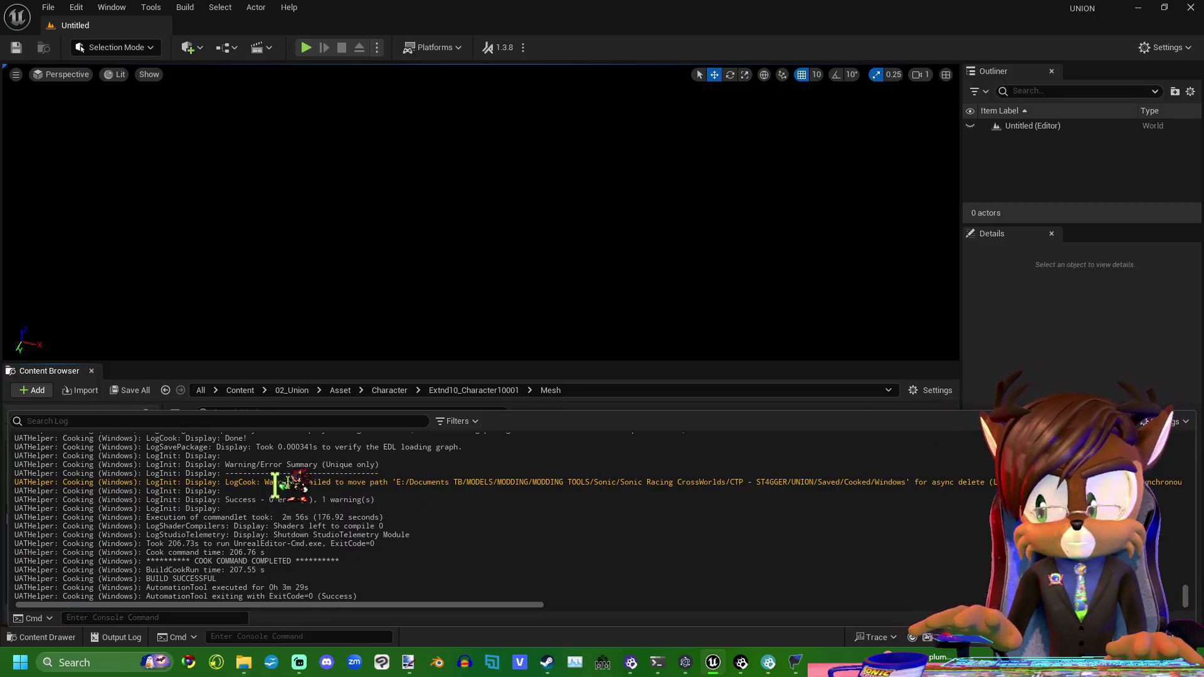
left_click_drag(415, 483, 807, 483)
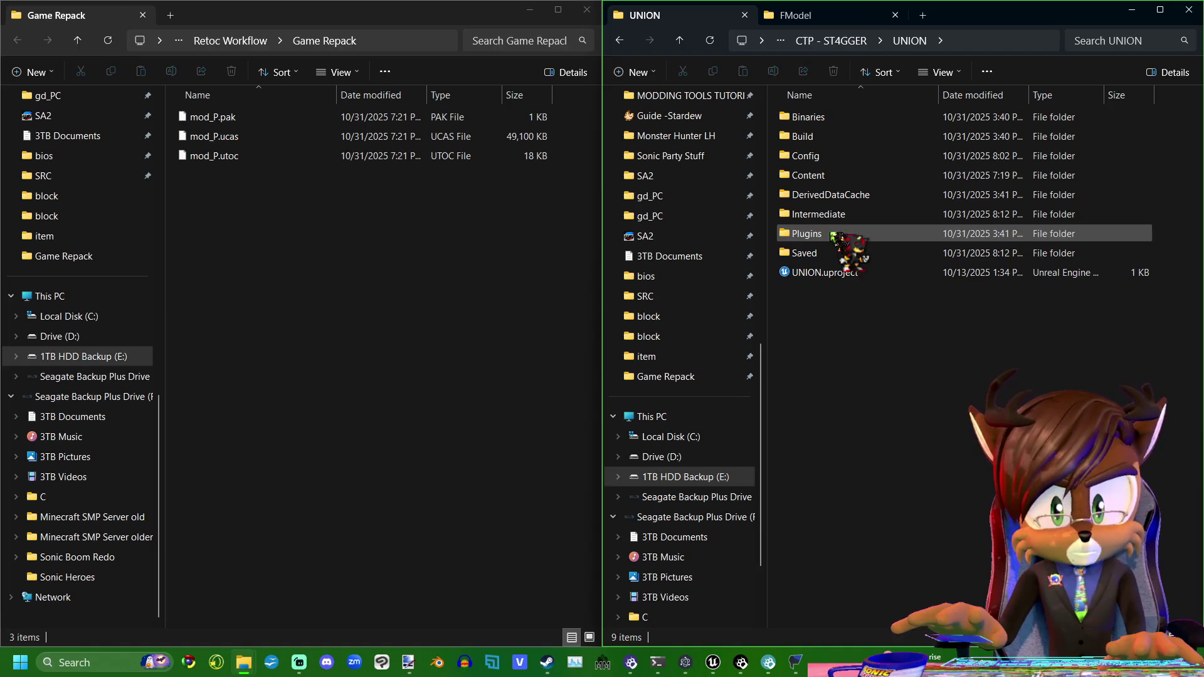
- Switch to File Explorer, go to the Retoc Workflow folder and check its Game Repack folder
left_click(230, 40)
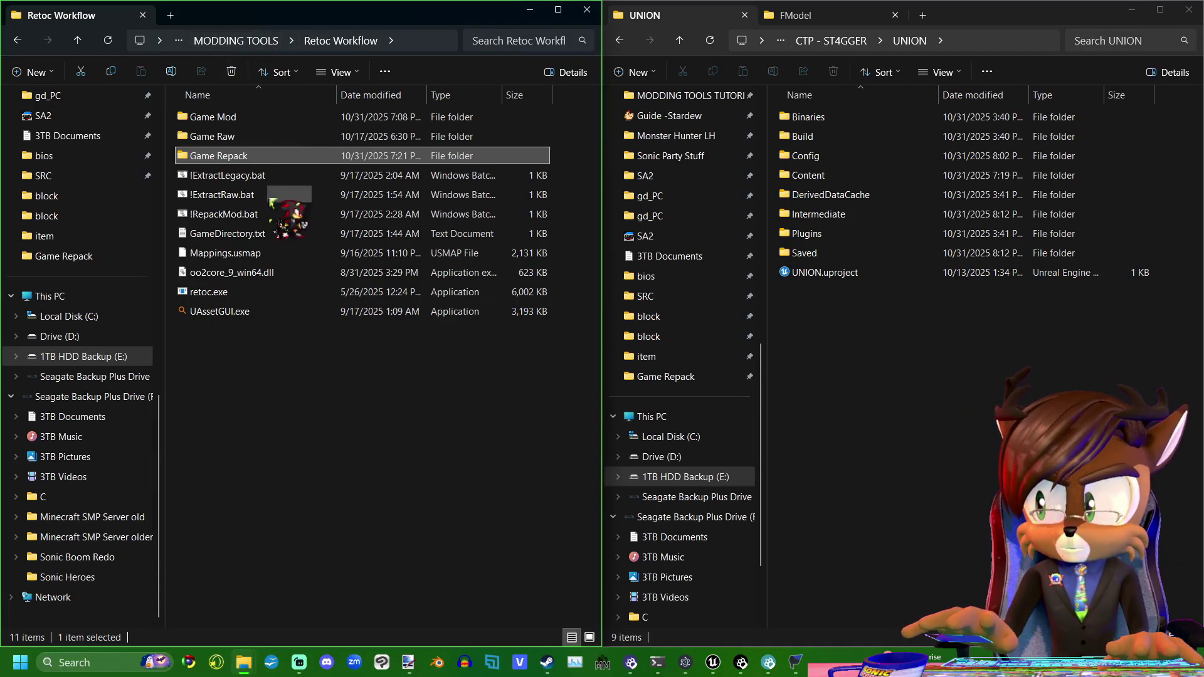
double_click(244, 157)
key("alt+Left")
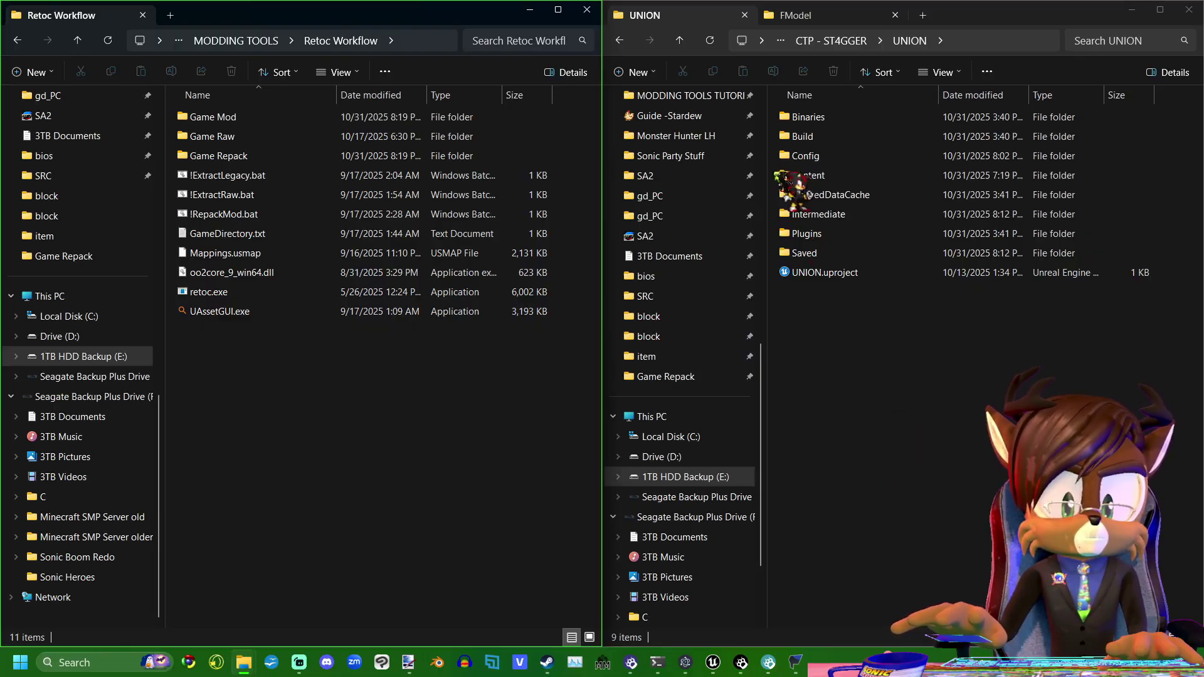
- Copy the cooked UNION folder from Saved > Cooked > Windows in the CTP - ST4GGER project's UNION folder
left_click(677, 42)
left_click(677, 42)
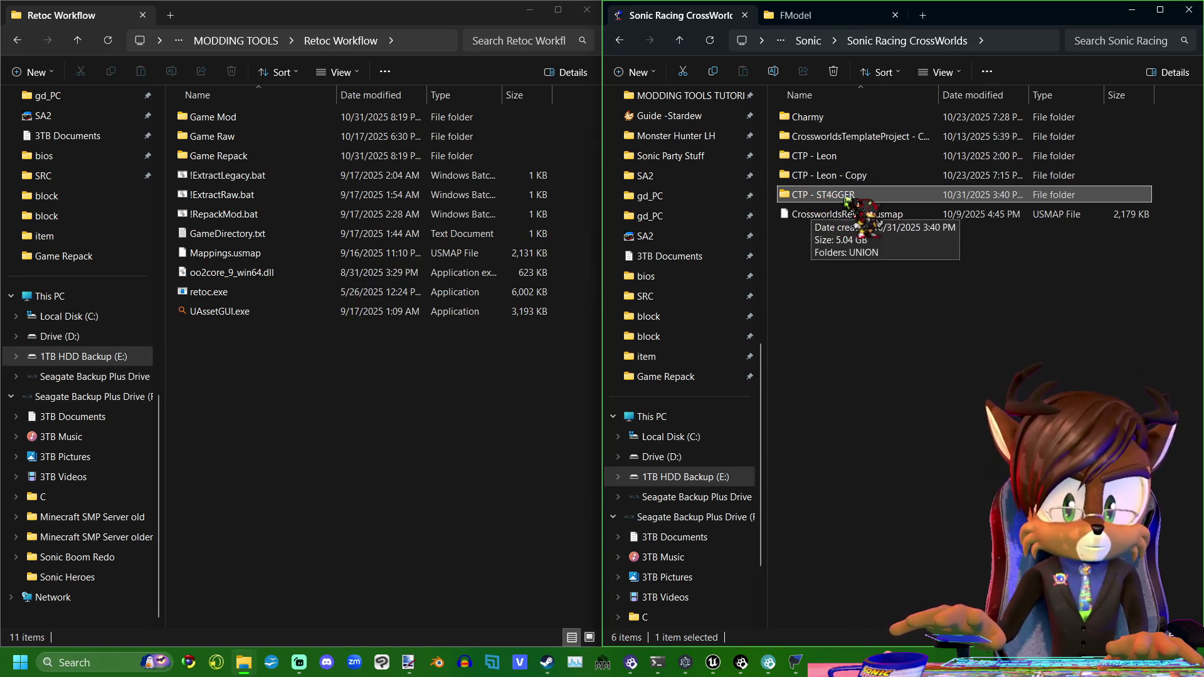
key("alt+Right")
key("alt+Right")
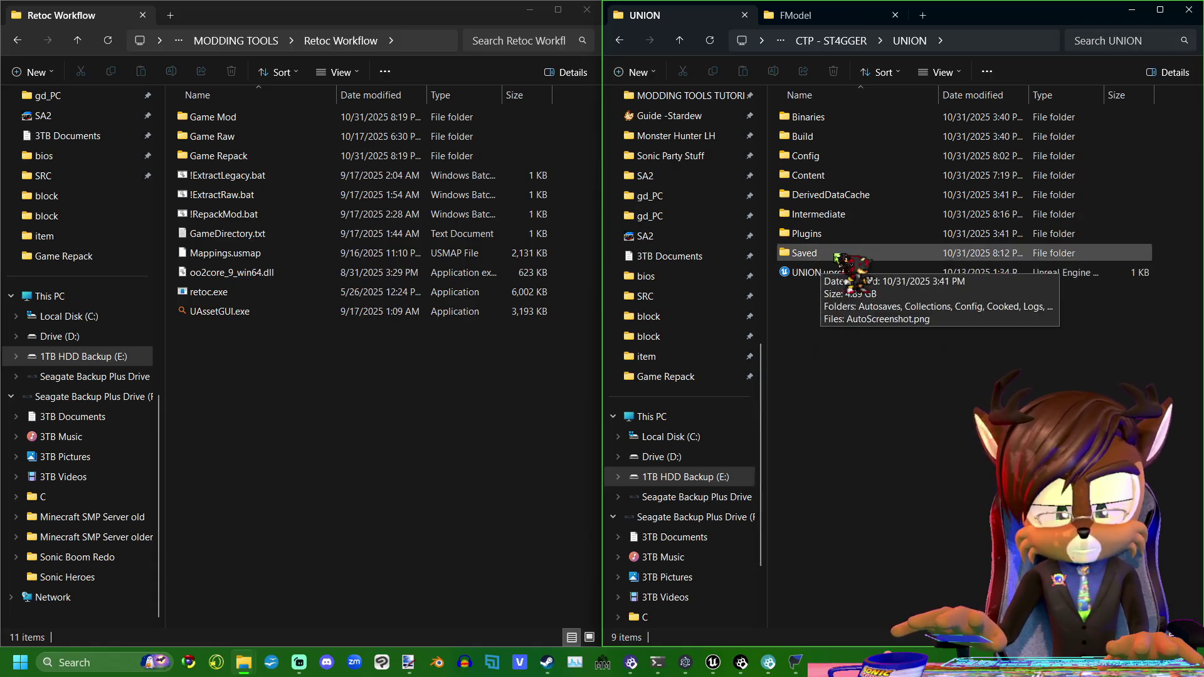
left_click(836, 255)
double_click(835, 254)
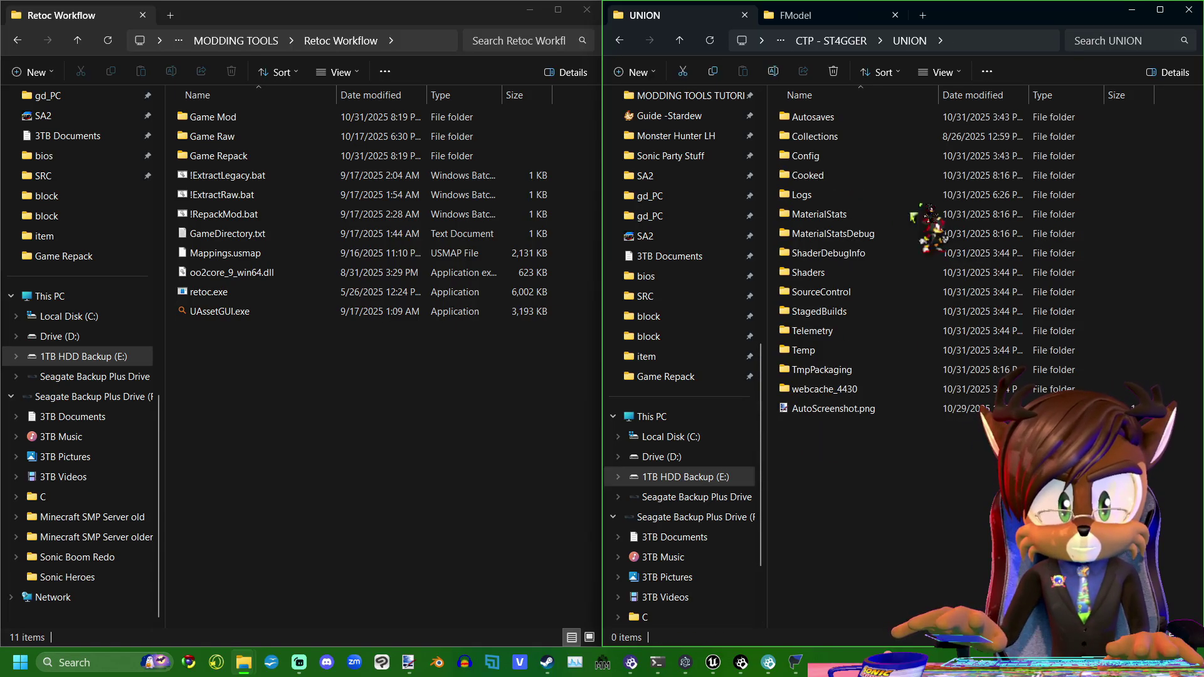
double_click(831, 179)
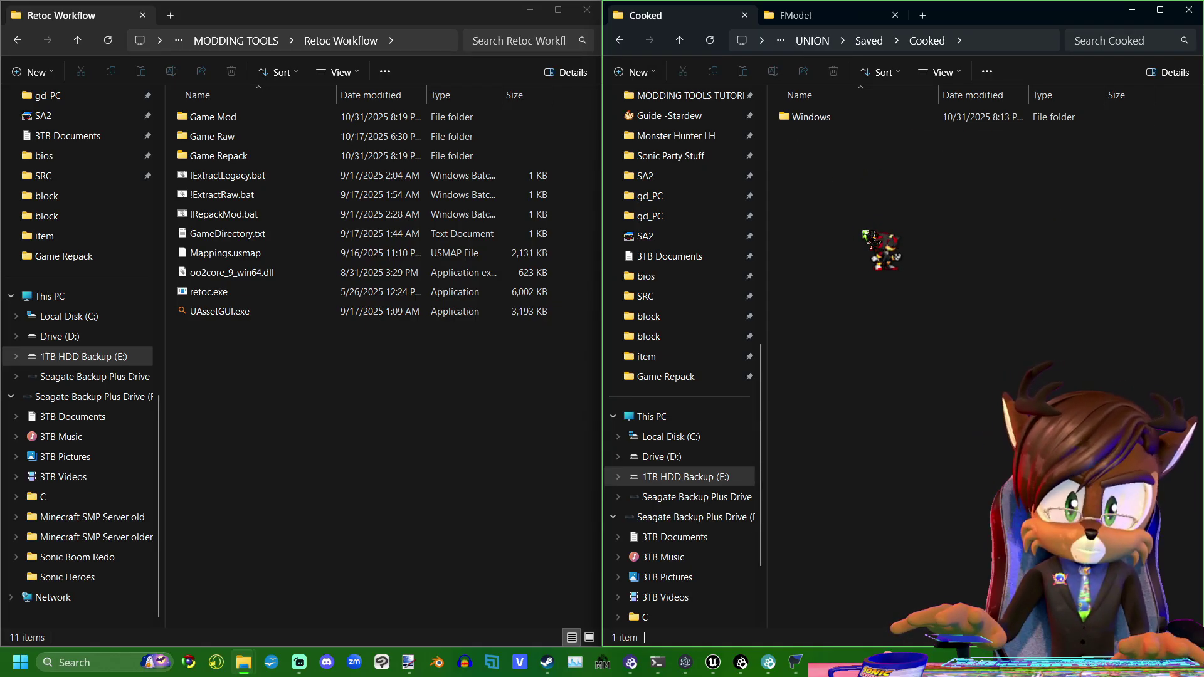
double_click(833, 118)
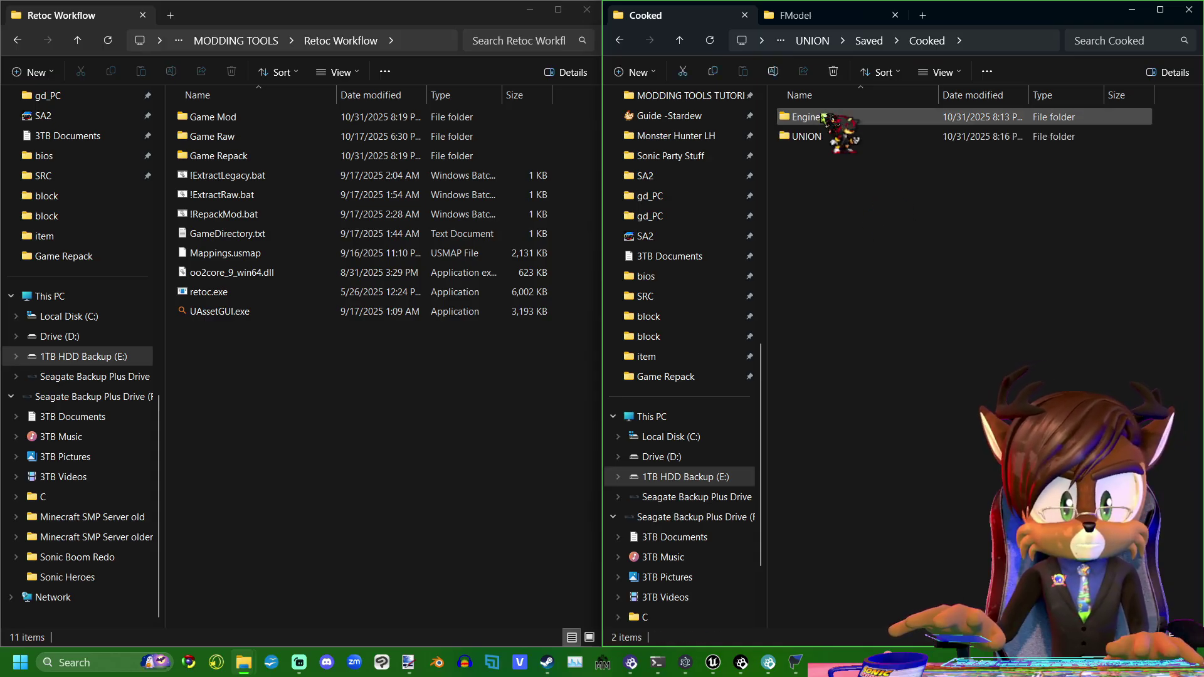
left_click(834, 138)
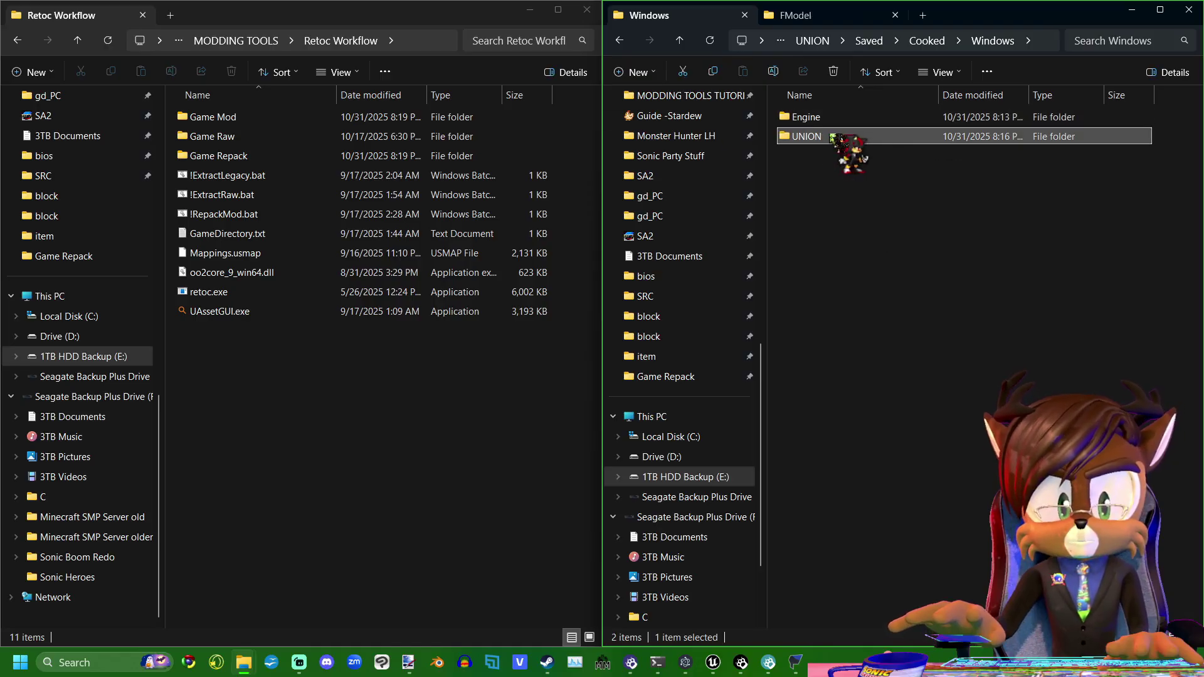
right_click(810, 138)
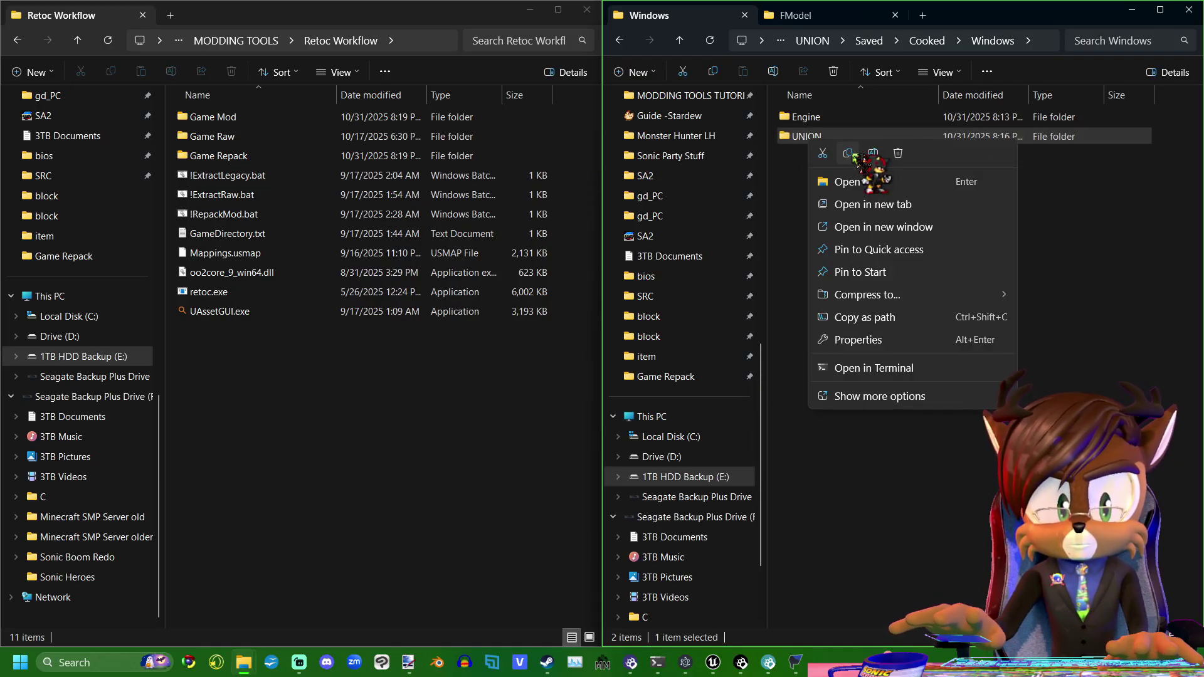
left_click(848, 154)
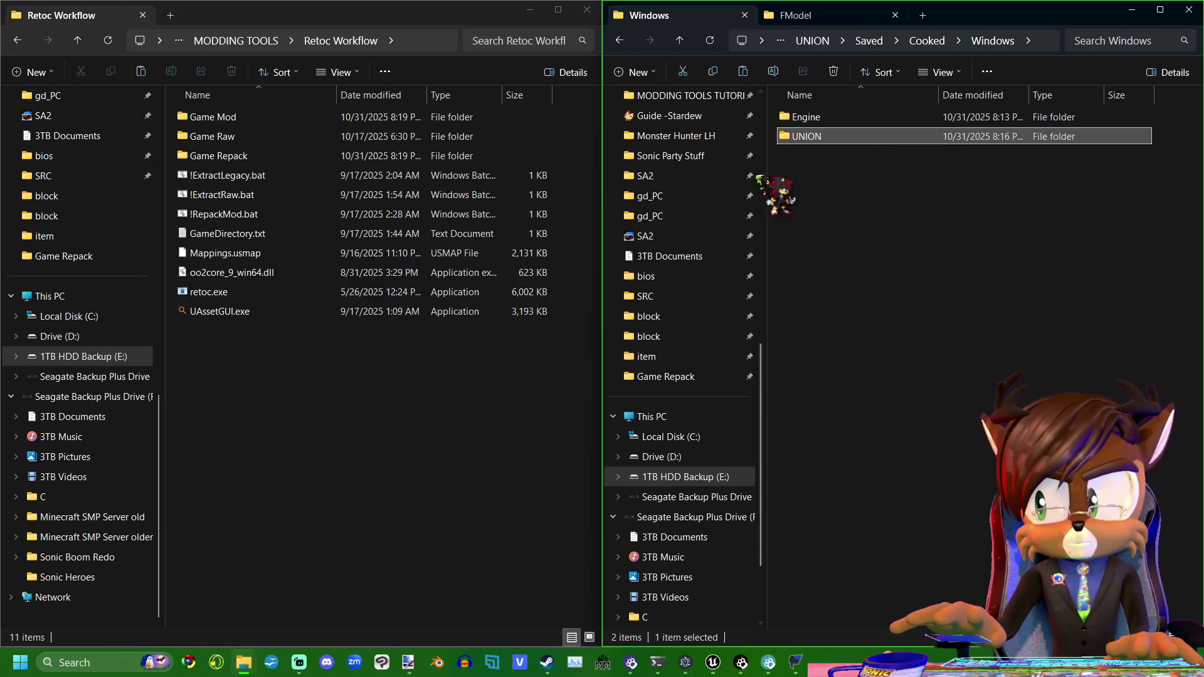
- Paste the cooked UNION folder into the Game Mod folder of Retoc Workflow
double_click(243, 119)
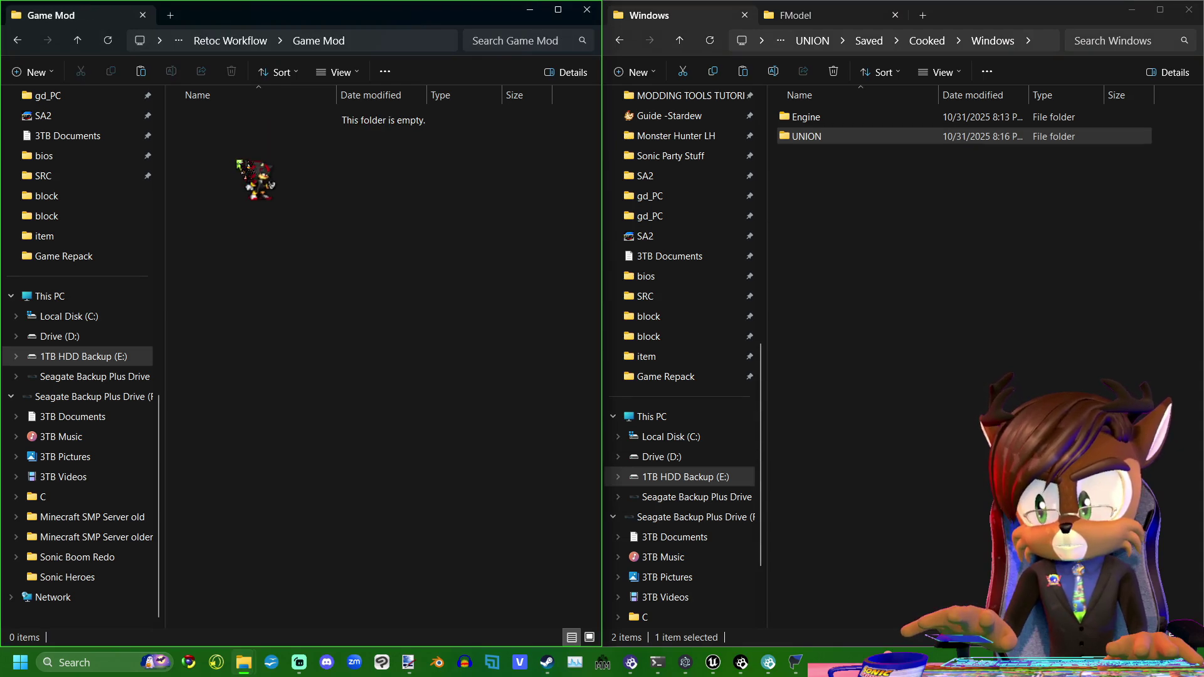
right_click(238, 161)
key("Escape")
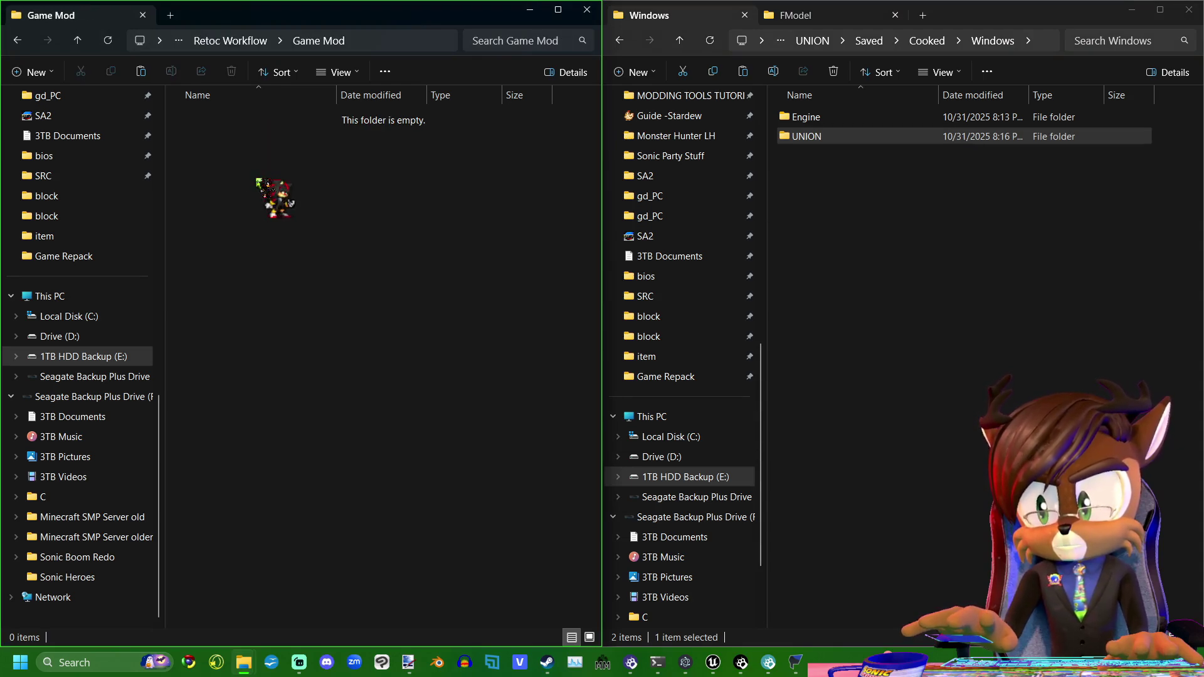
key("ctrl+v")
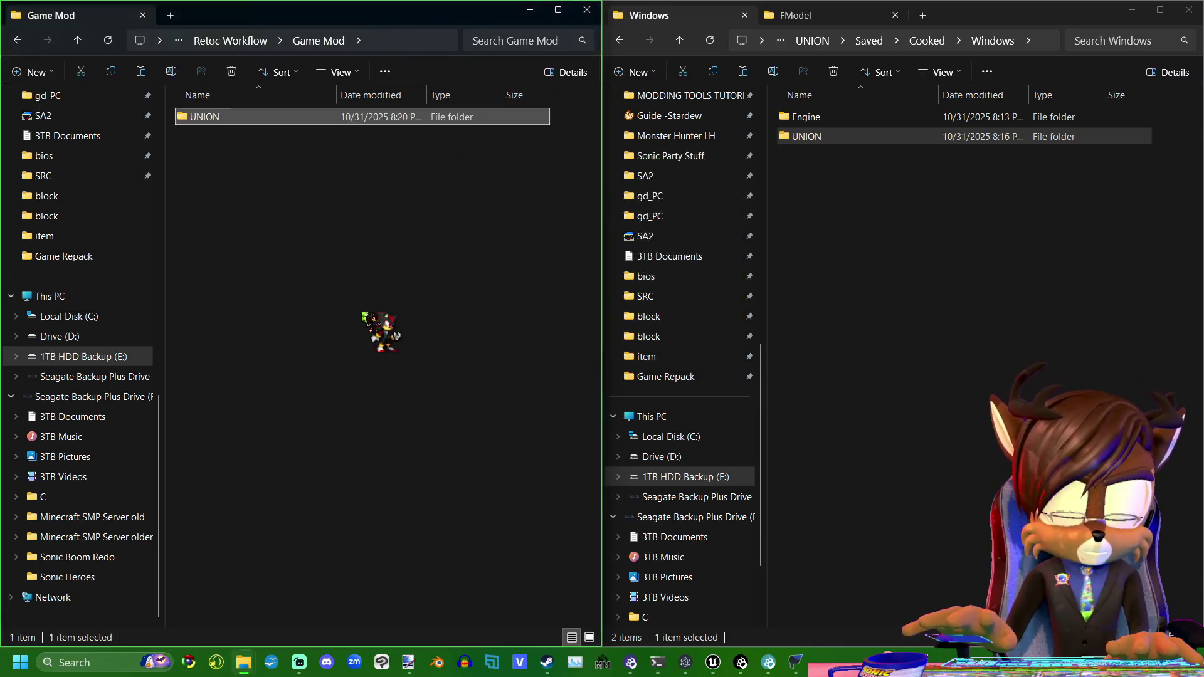
- Delete the Metadata folder and AssetRegistry.bin from the UNION folder inside Game Mod
key("Return")
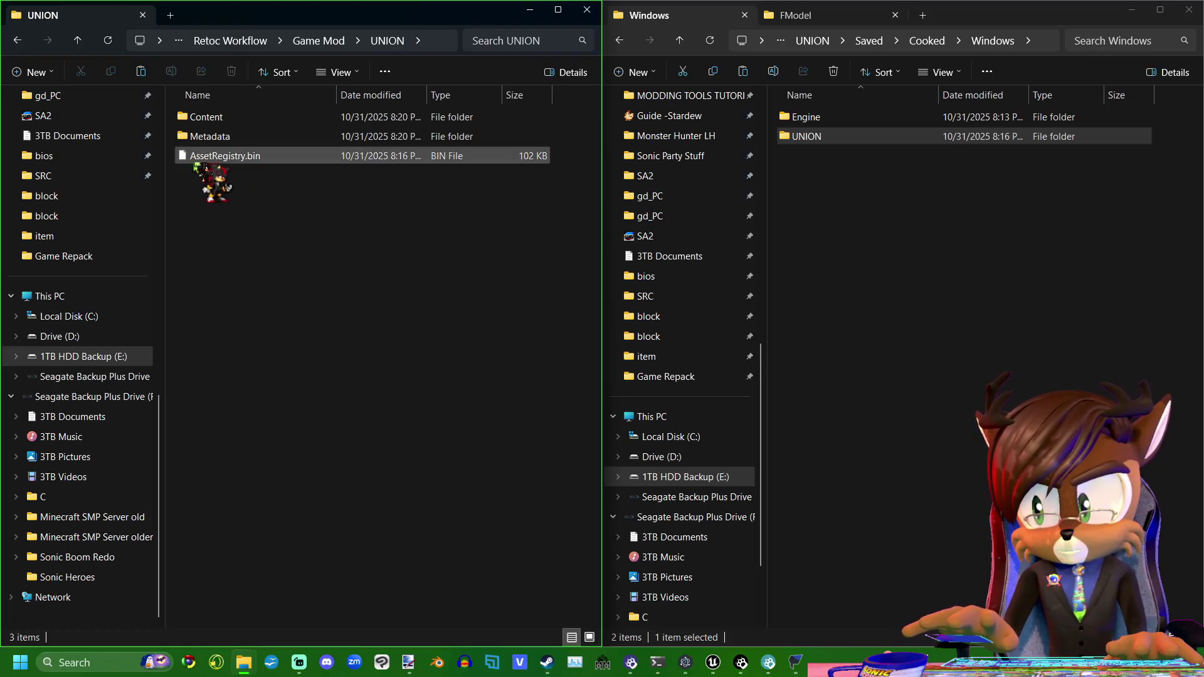
left_click_drag(258, 178, 219, 129)
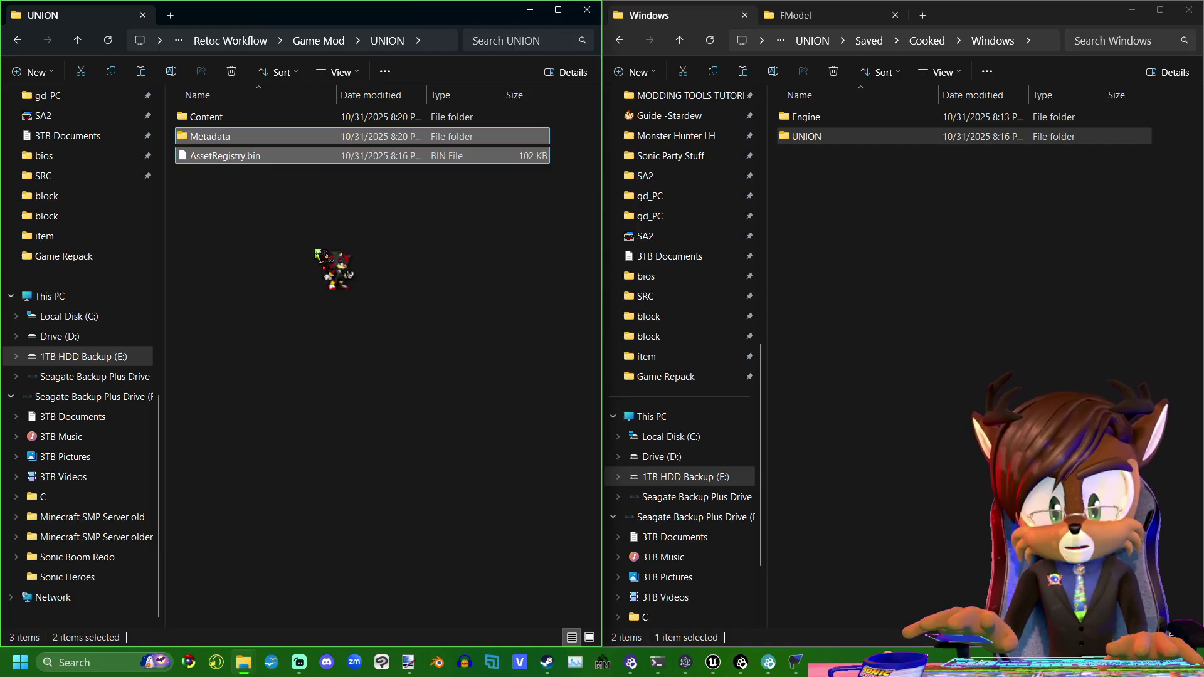
key("Delete")
- Delete the physics asset and skeleton .uasset and .uexp files from the Extnd10_Character10001 Mesh folder under UNION's Content folder
double_click(238, 119)
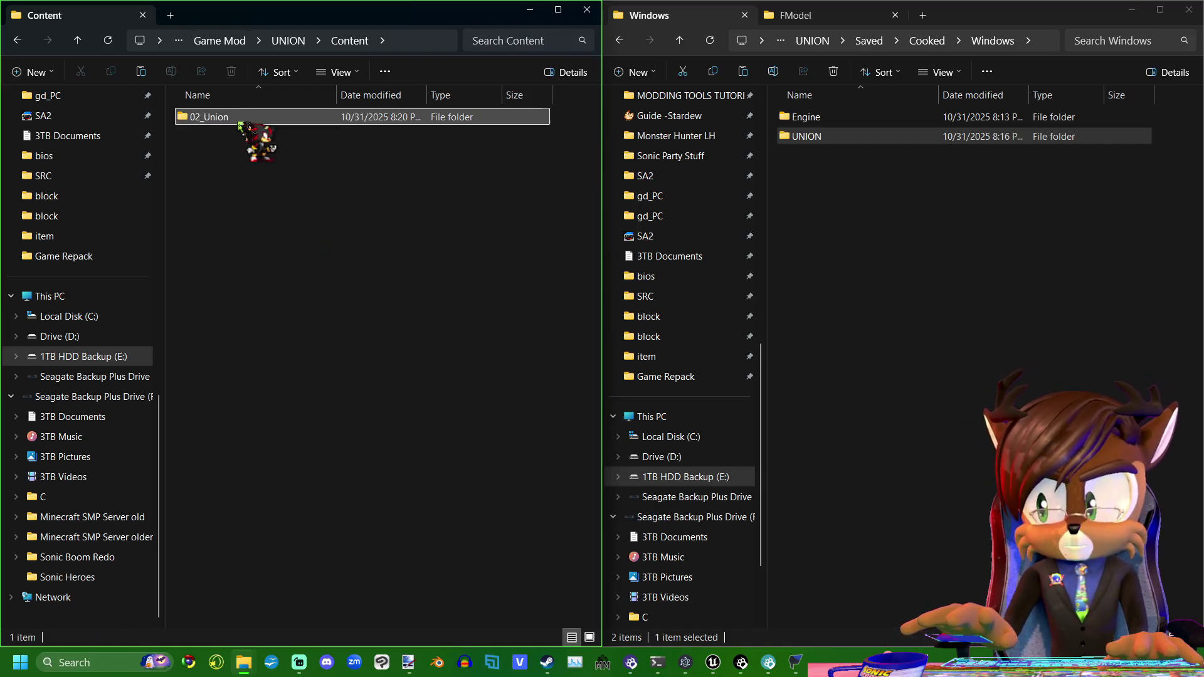
double_click(240, 120)
double_click(246, 121)
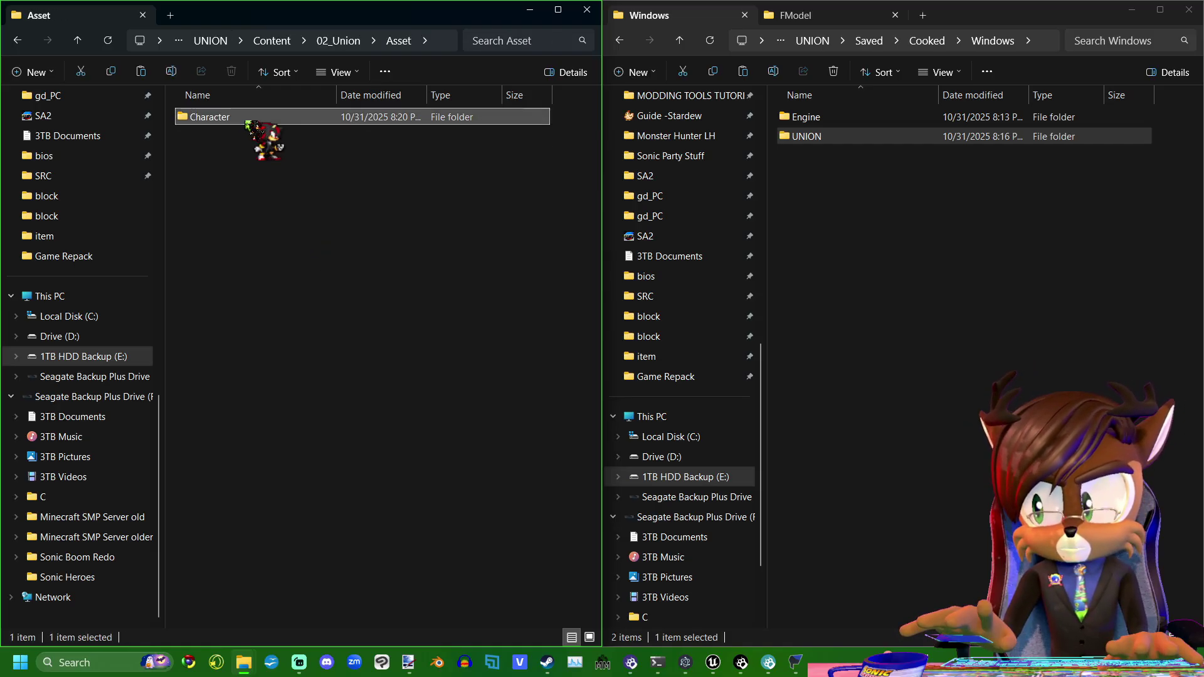
double_click(251, 121)
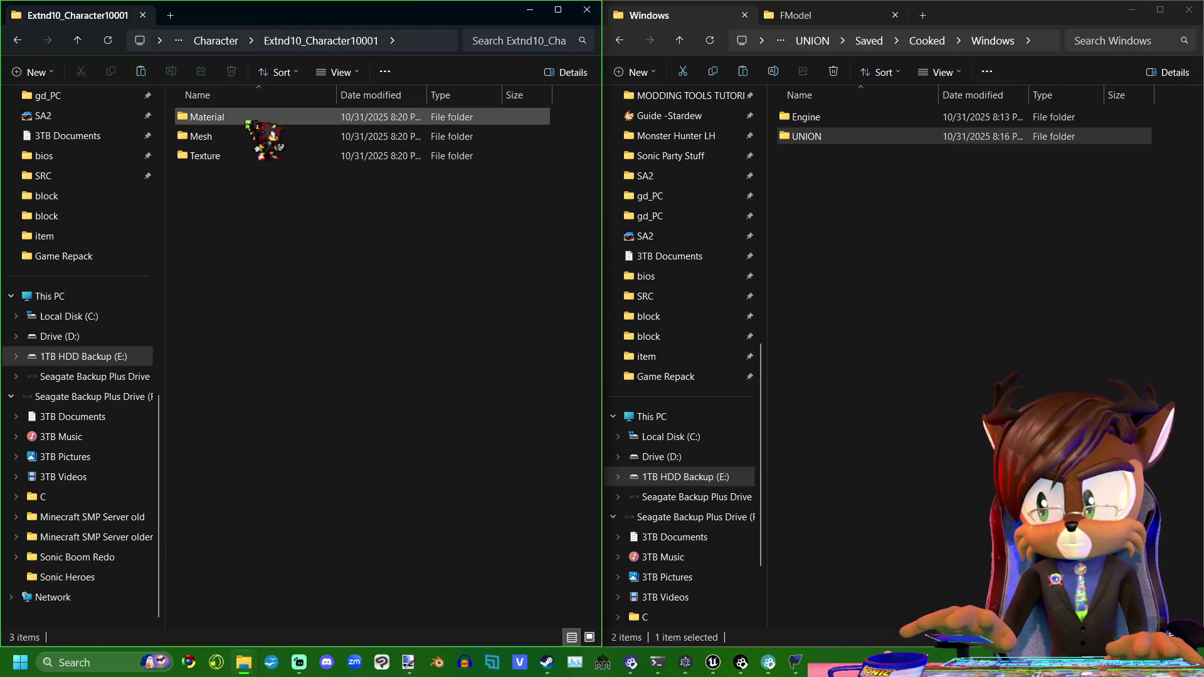
double_click(268, 140)
left_click(269, 142)
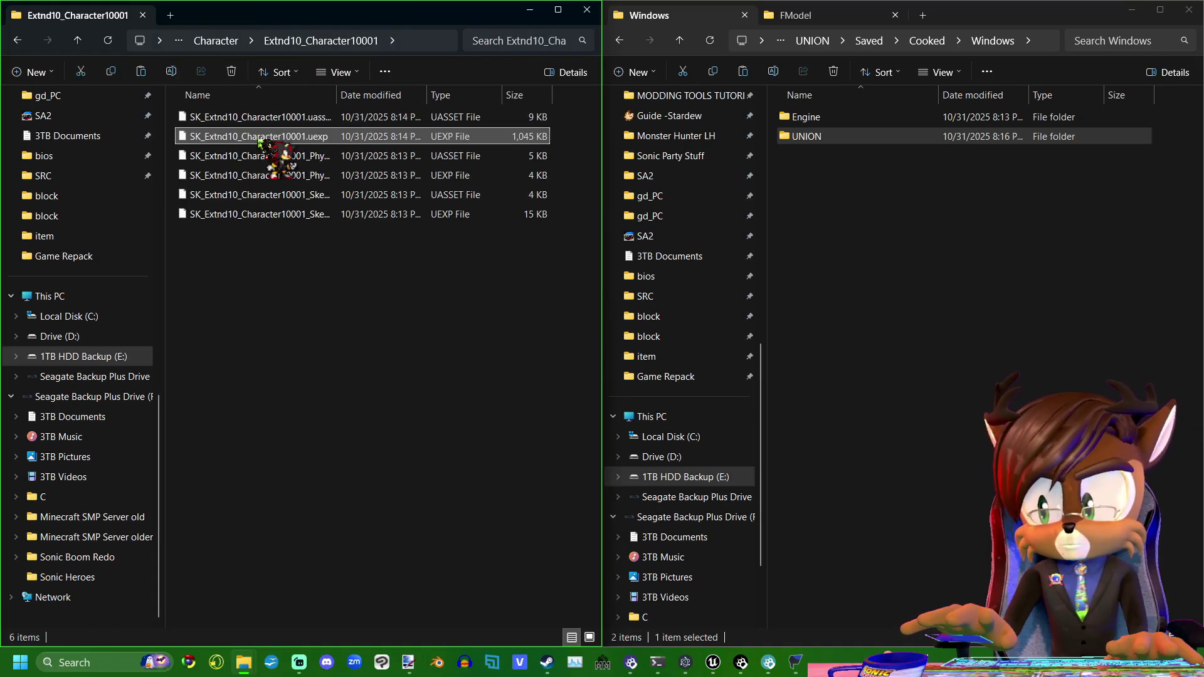
left_click(303, 368)
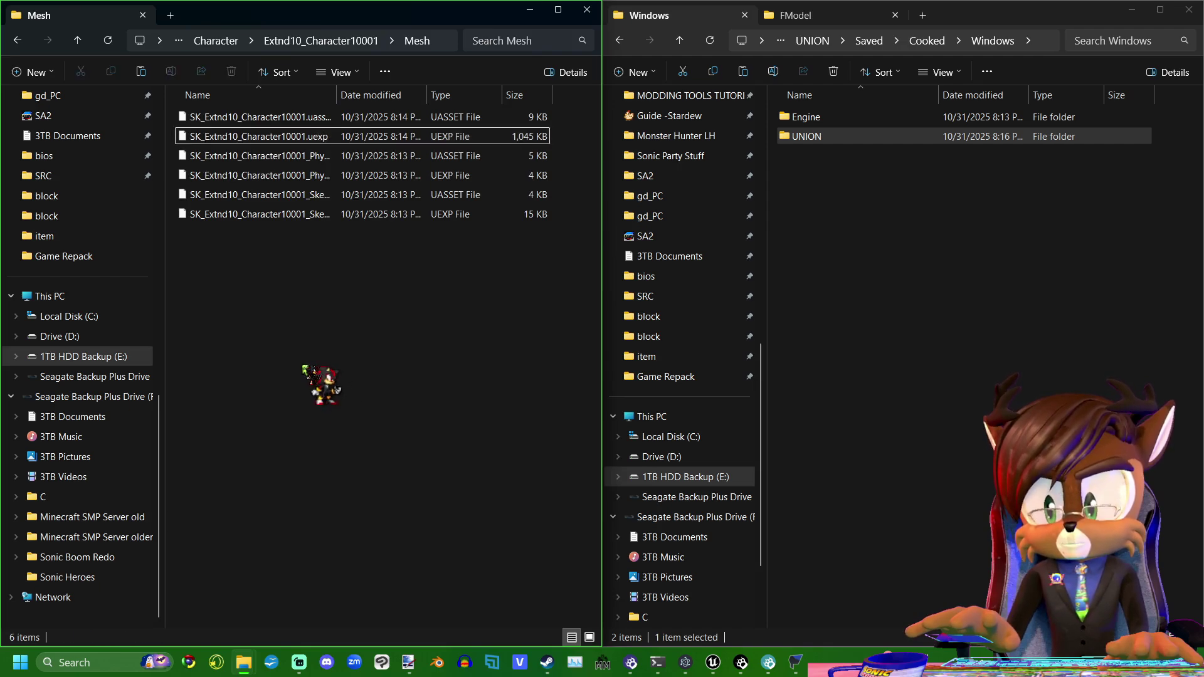
left_click_drag(171, 151, 213, 178)
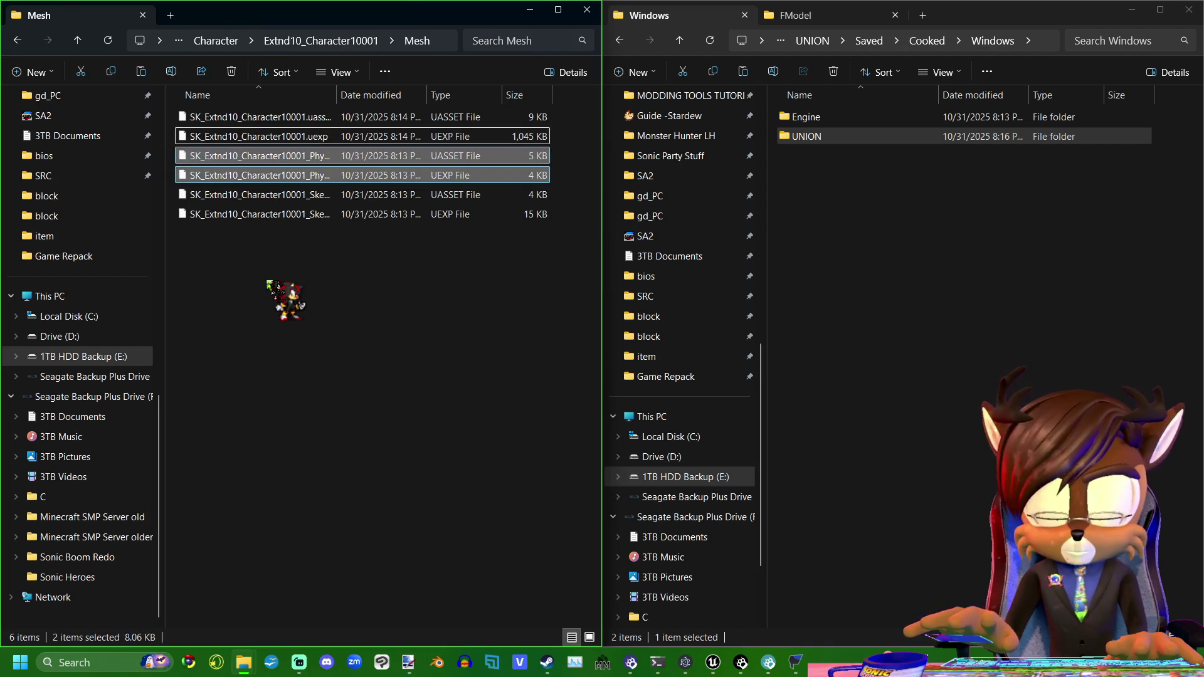
key("Delete")
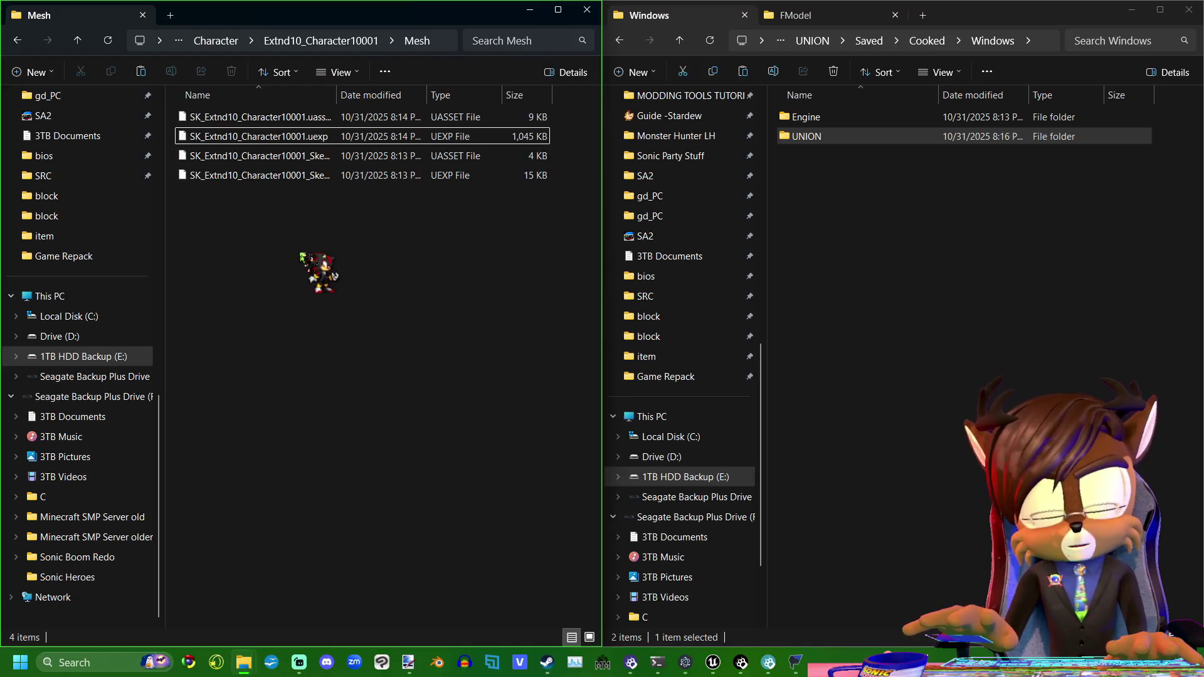
left_click_drag(295, 258, 257, 161)
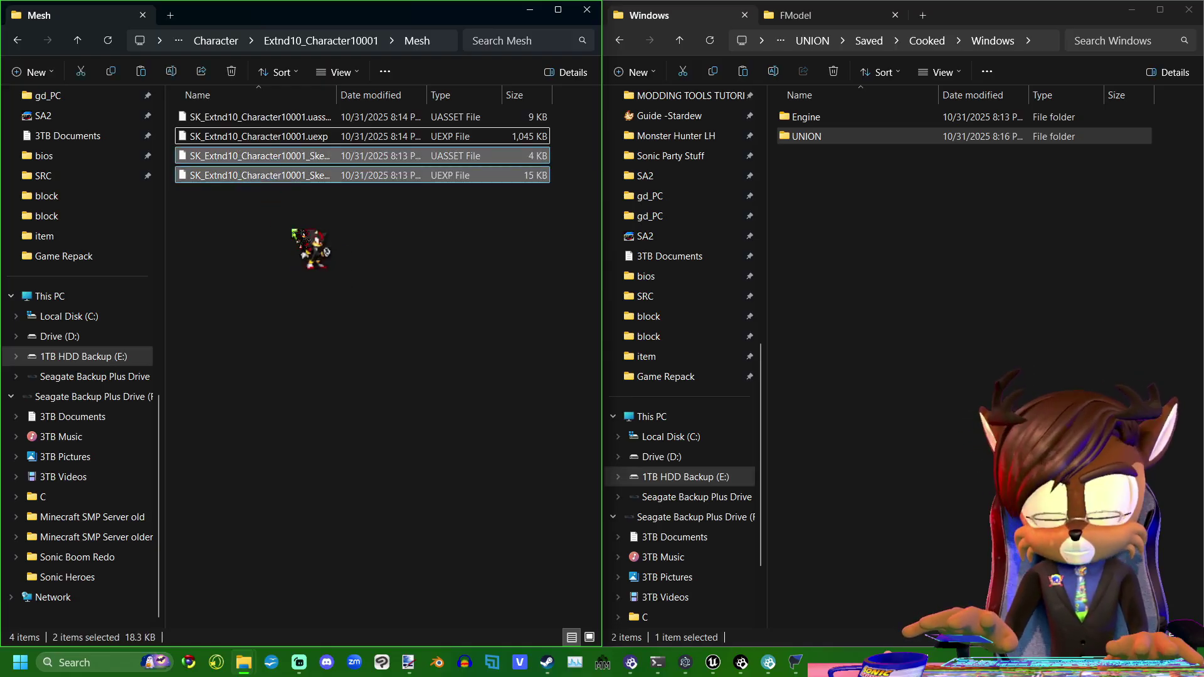
key("Delete")
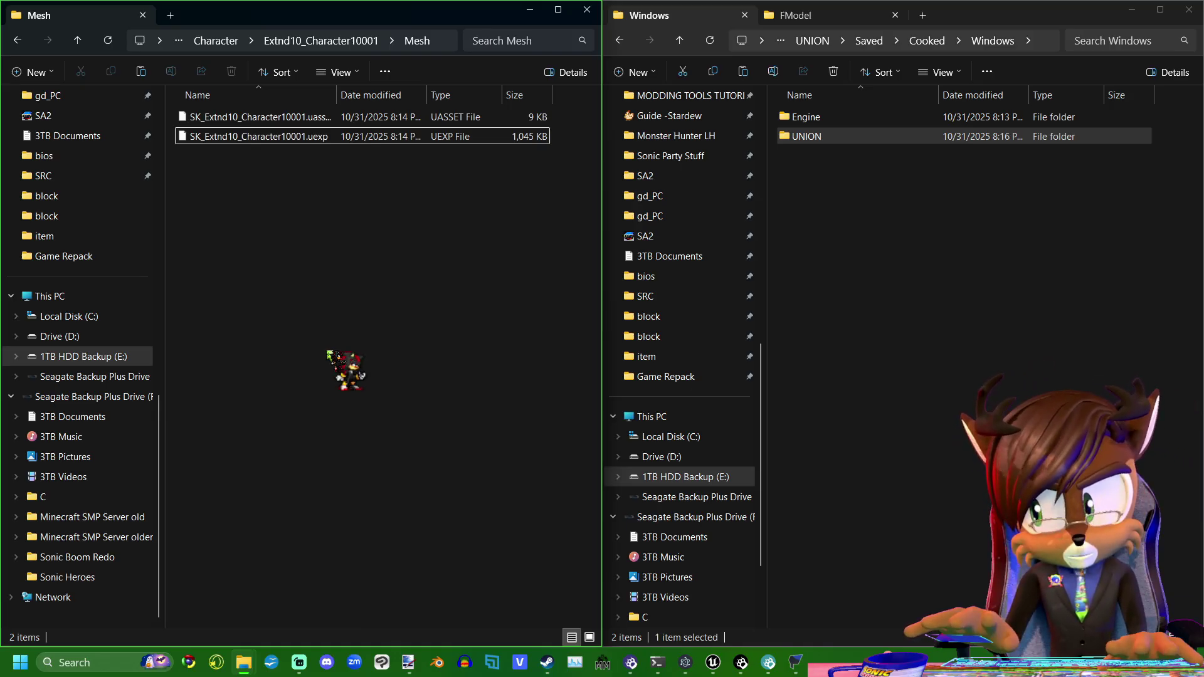
left_click(282, 117)
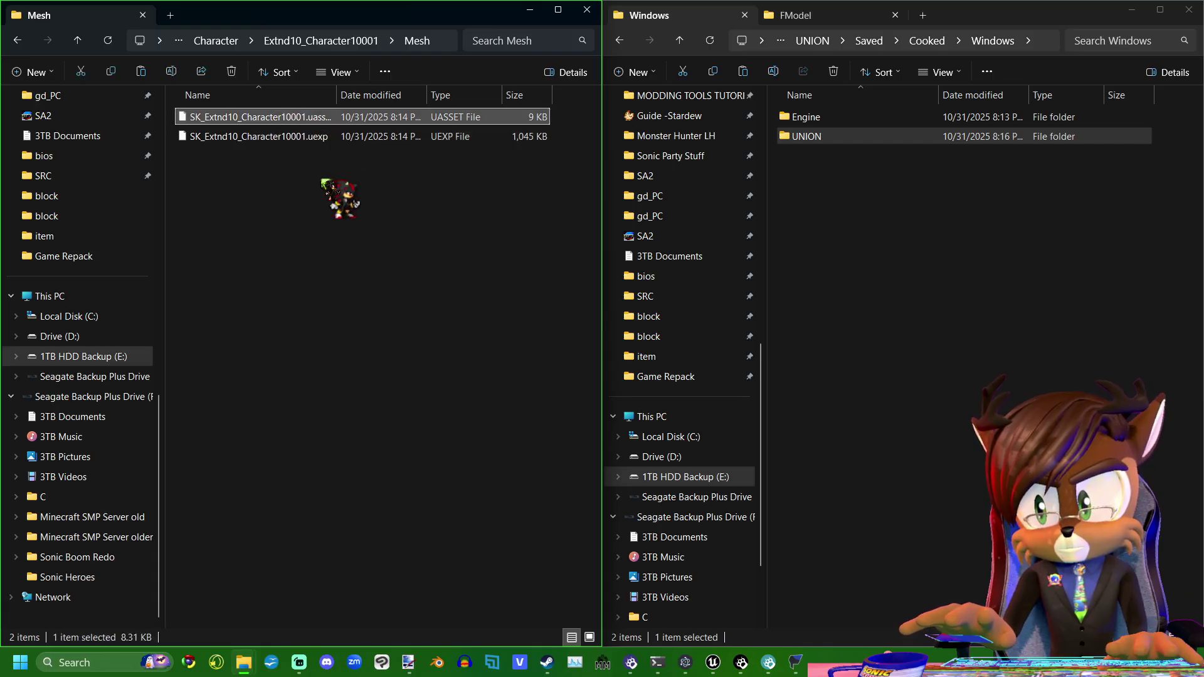
left_click(251, 118)
key("Escape")
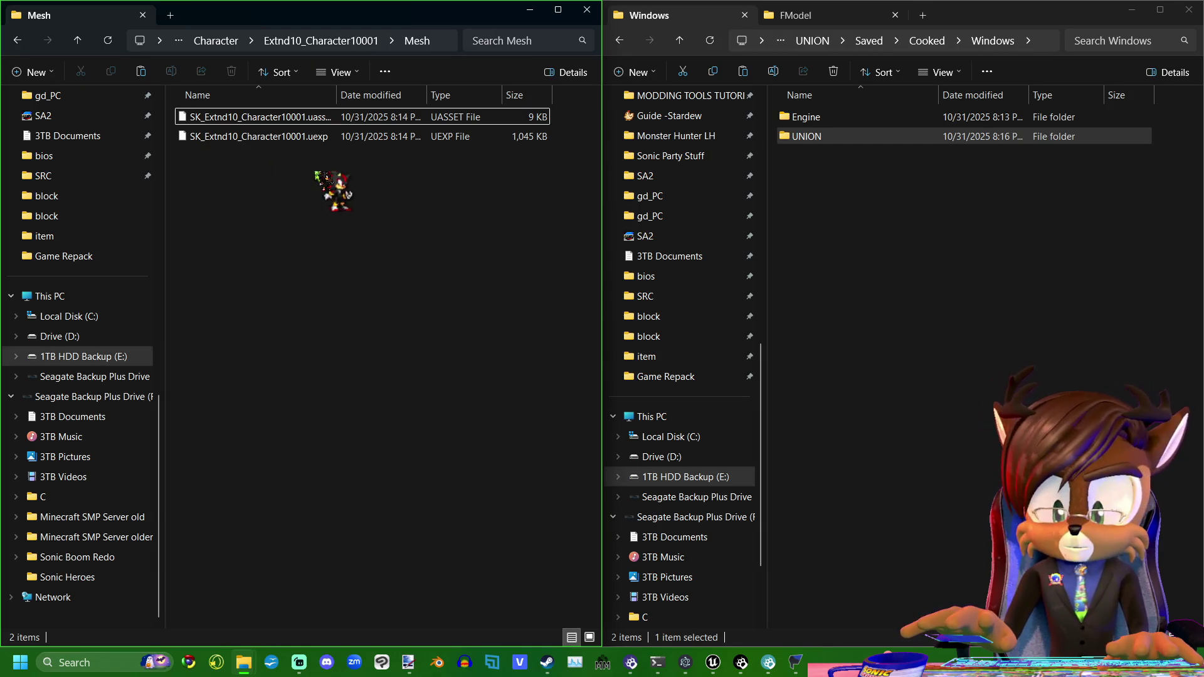
left_click(268, 120)
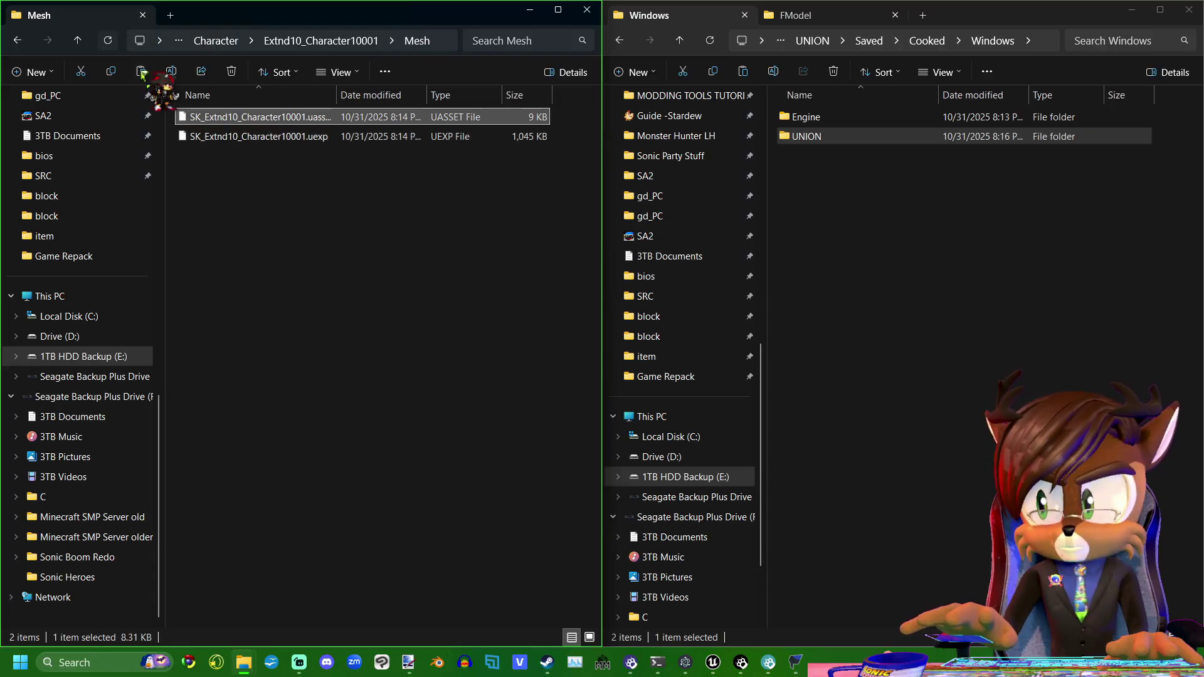
- Return to the Retoc Workflow folder and run !RepackMod.bat to repack the Game Mod folder
key("alt+Left")
left_click(77, 40)
double_click(254, 157)
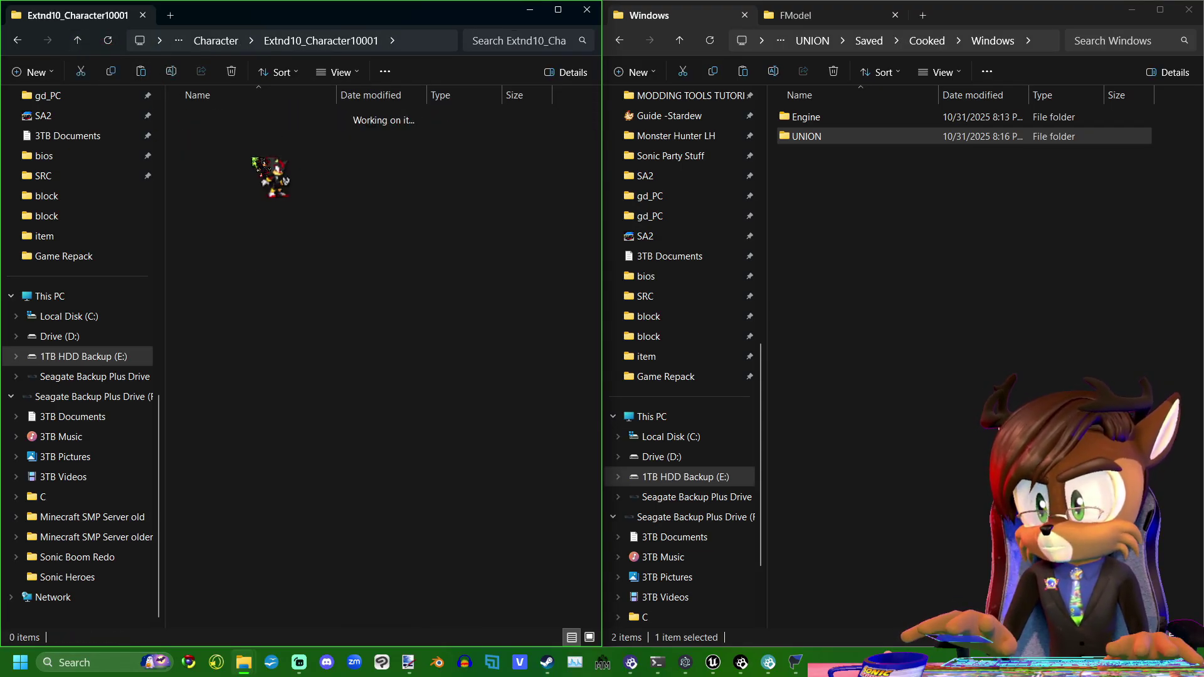
left_click(77, 40)
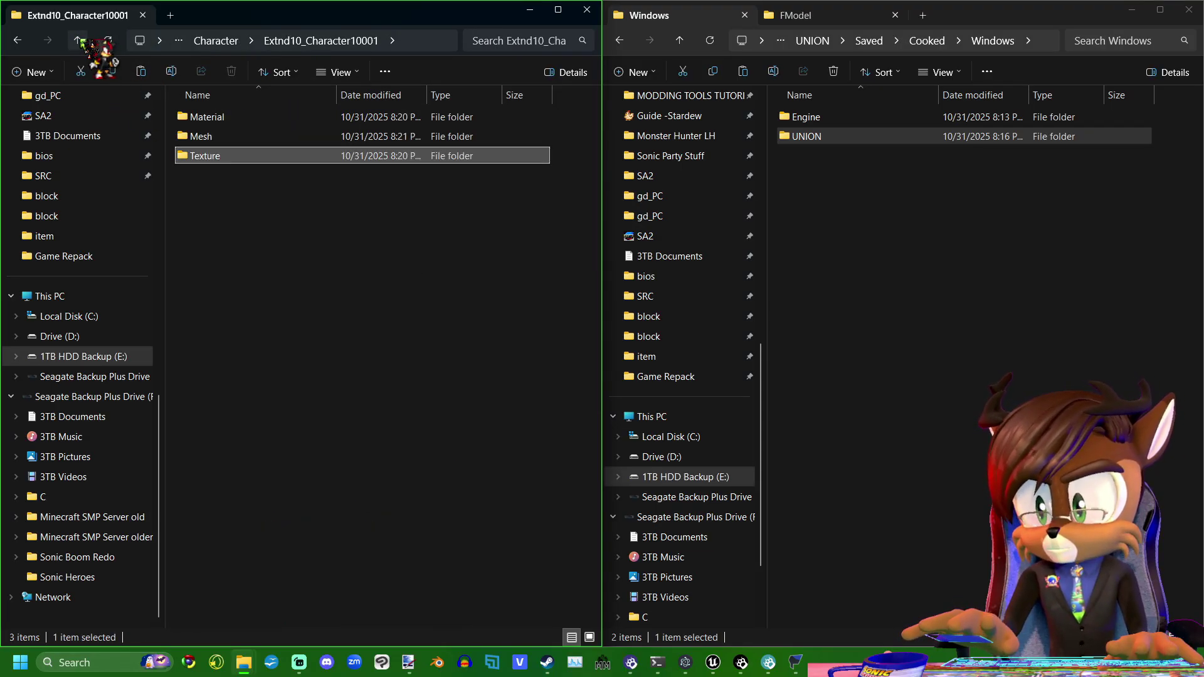
left_click(77, 41)
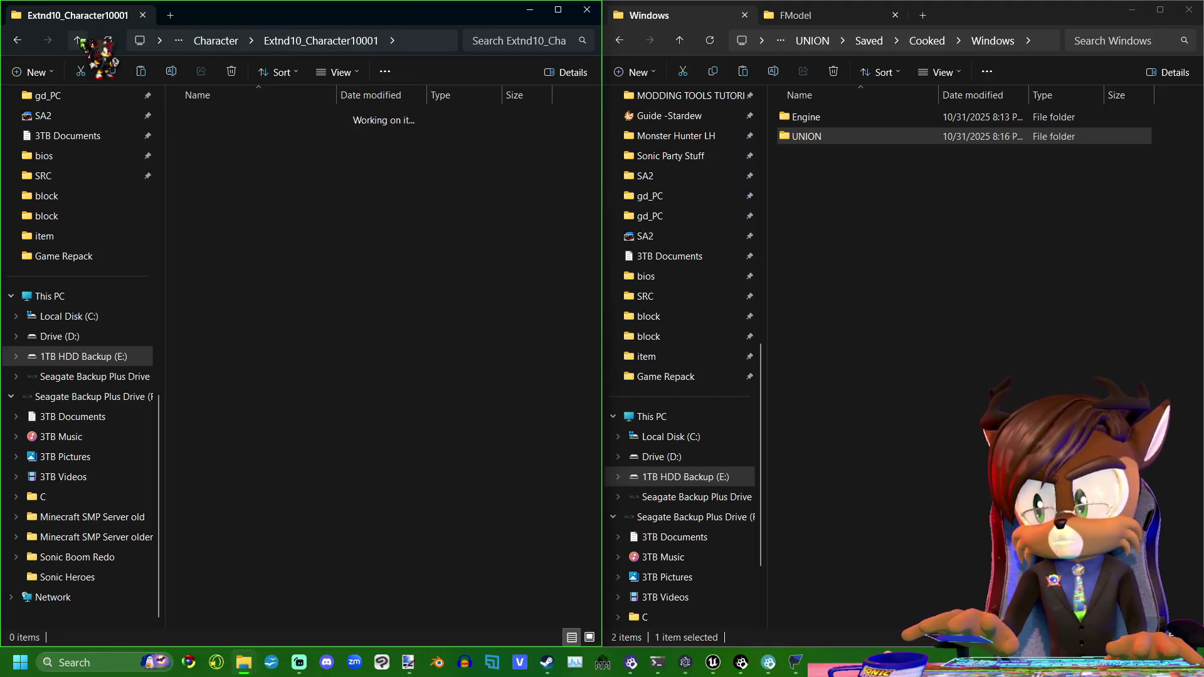
left_click(77, 41)
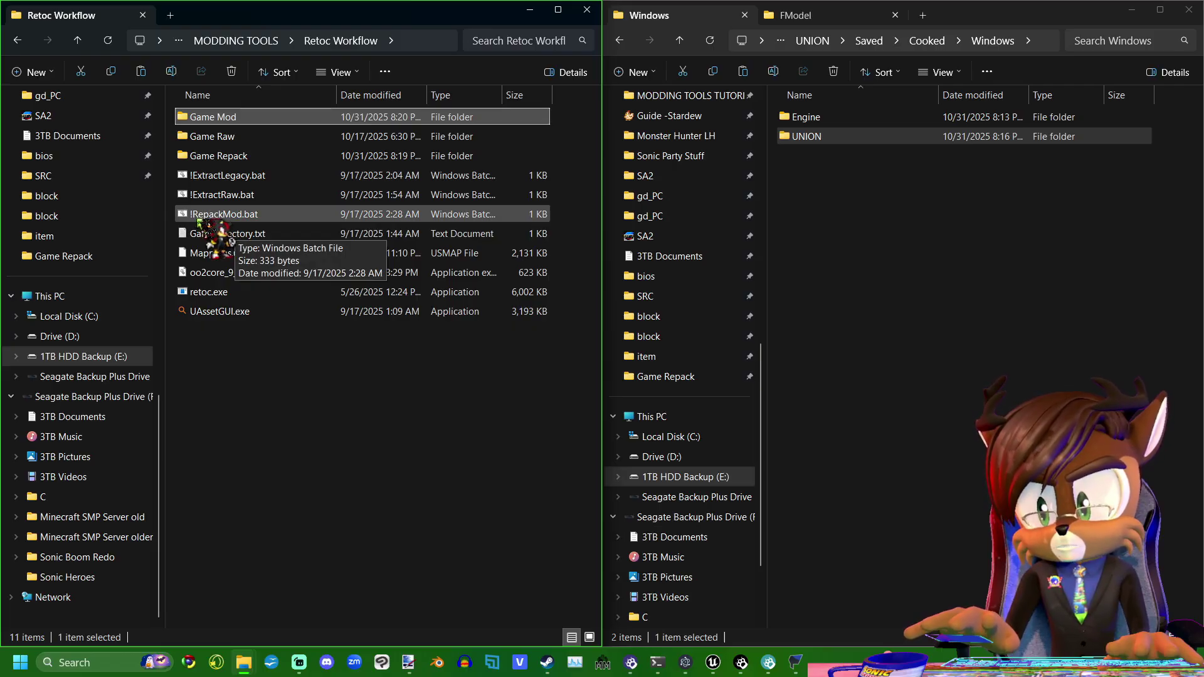
double_click(268, 216)
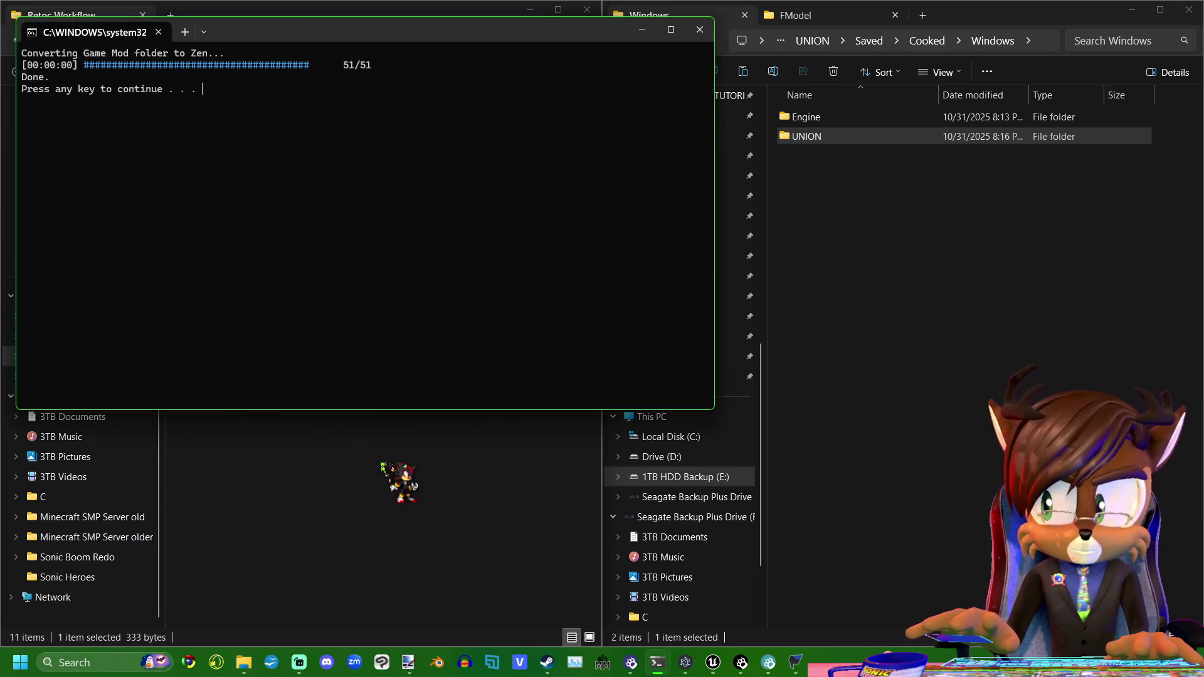
key("Return")
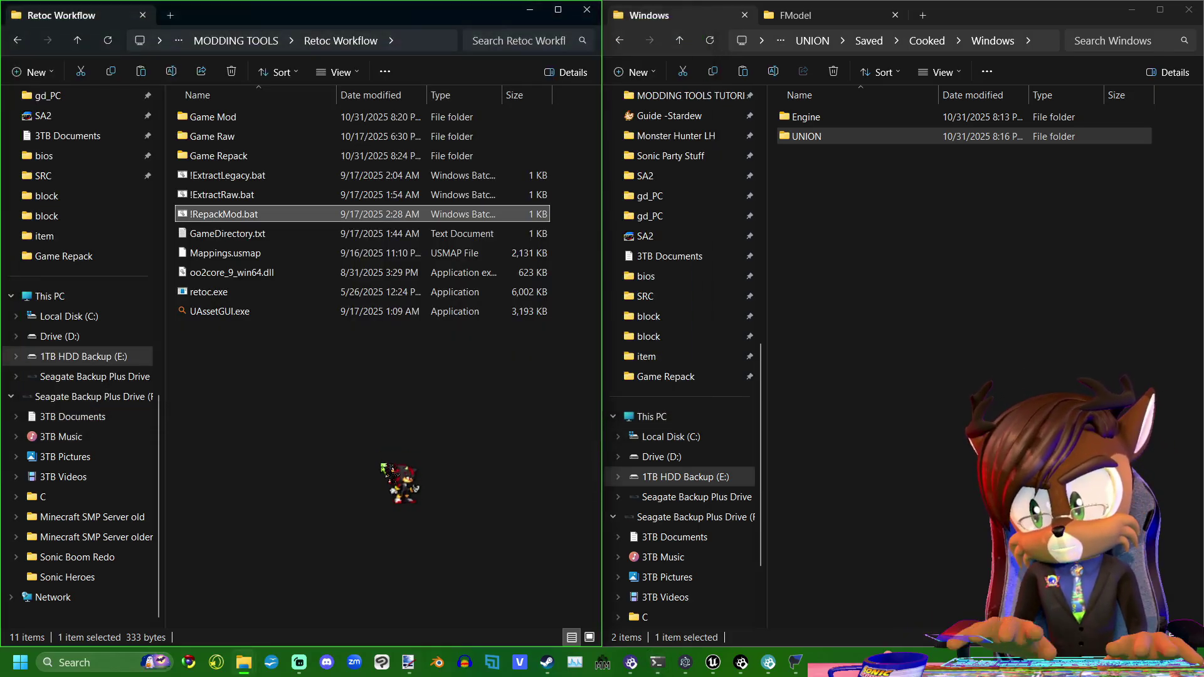
- Open the Game Repack folder holding the repacked files and move its window beside the cooked Windows folder
double_click(247, 156)
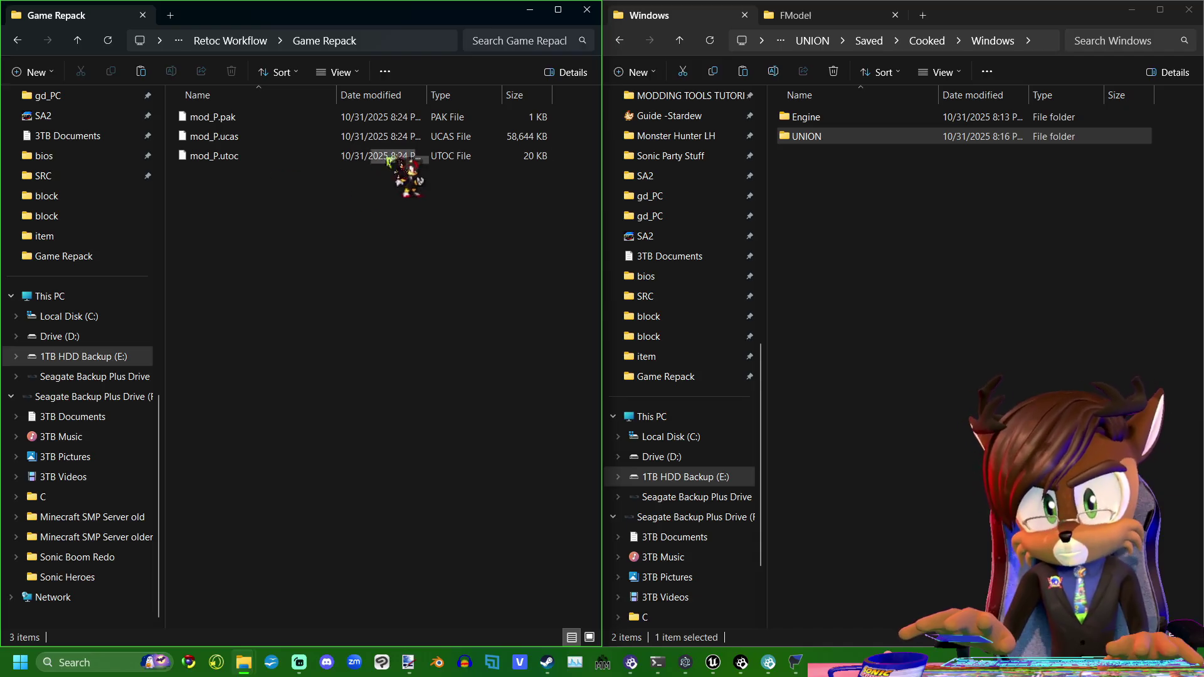
left_click_drag(464, 18, 1093, 77)
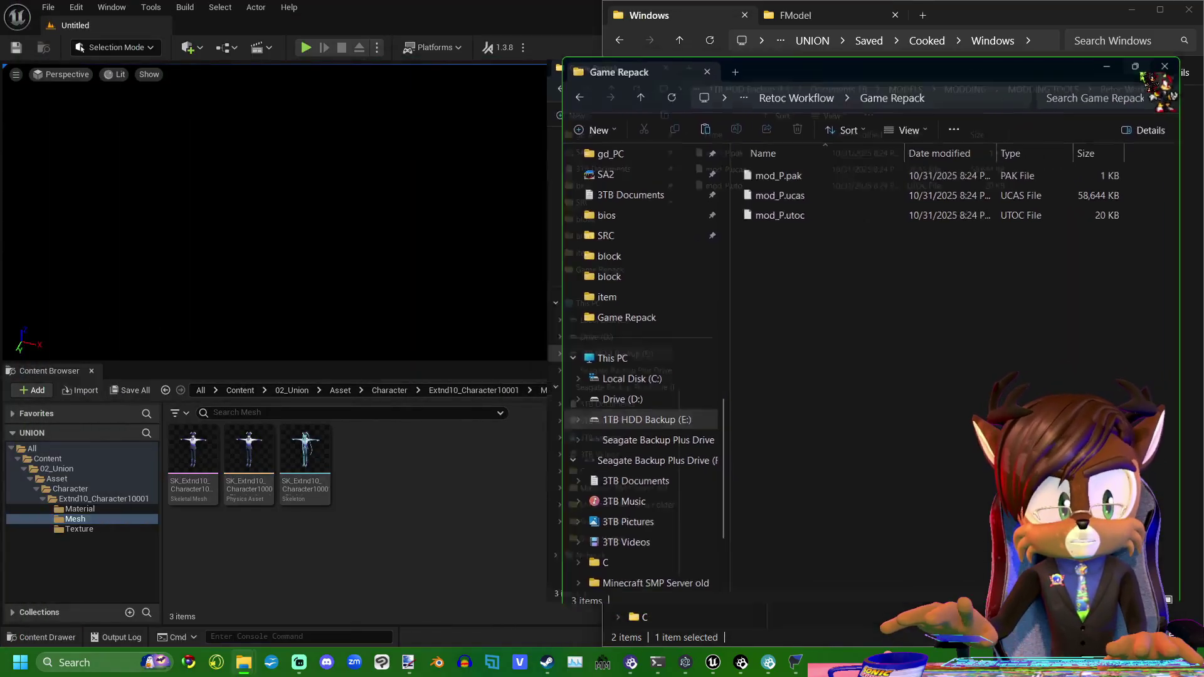
left_click(1135, 67)
left_click(1159, 9)
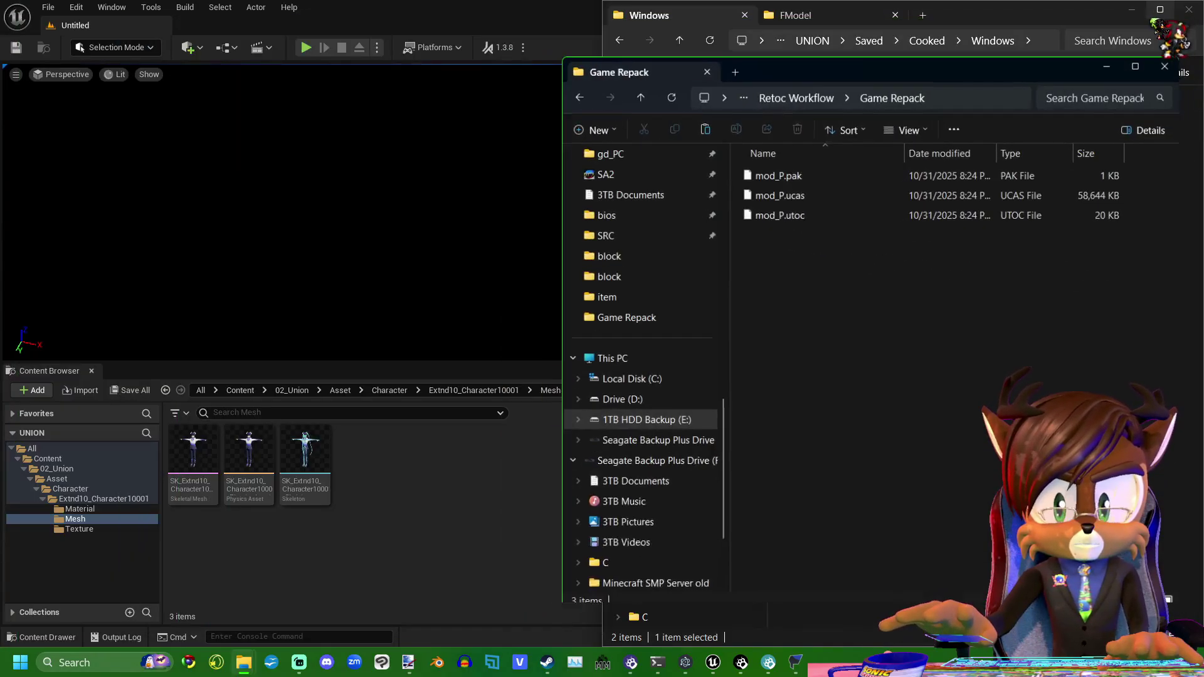
- Switch to Steam and browse the local files of Sonic Racing: CrossWorlds in a maximized window
left_click(547, 662)
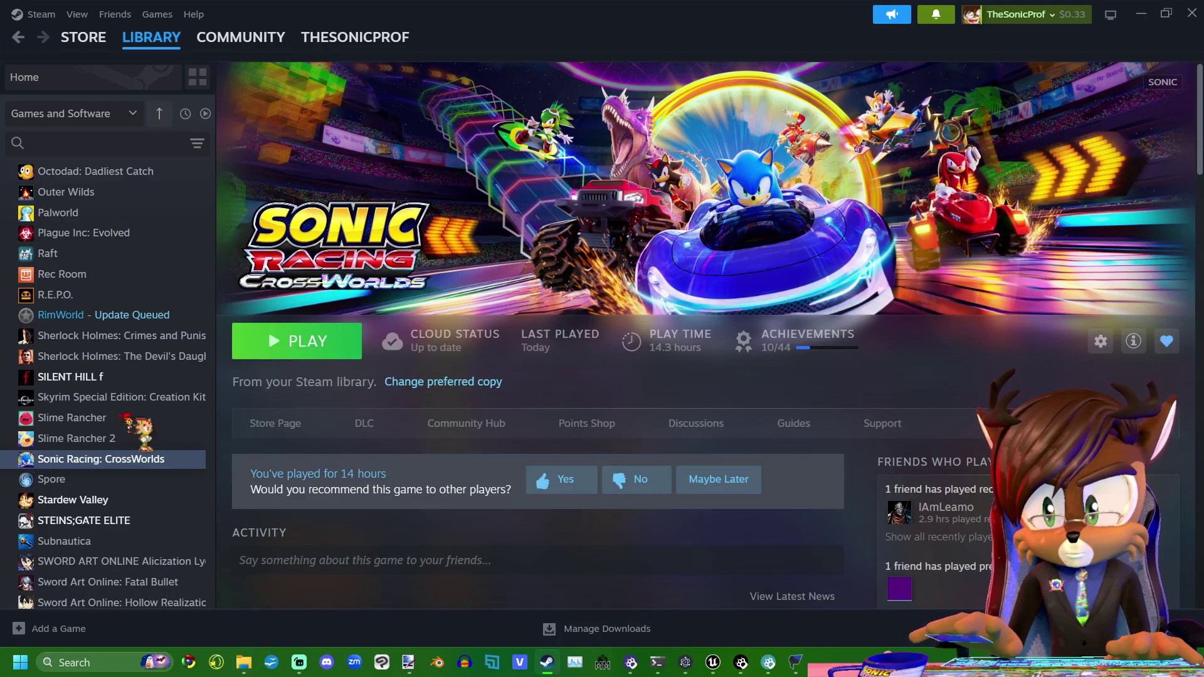
right_click(66, 464)
mouse_move(175, 584)
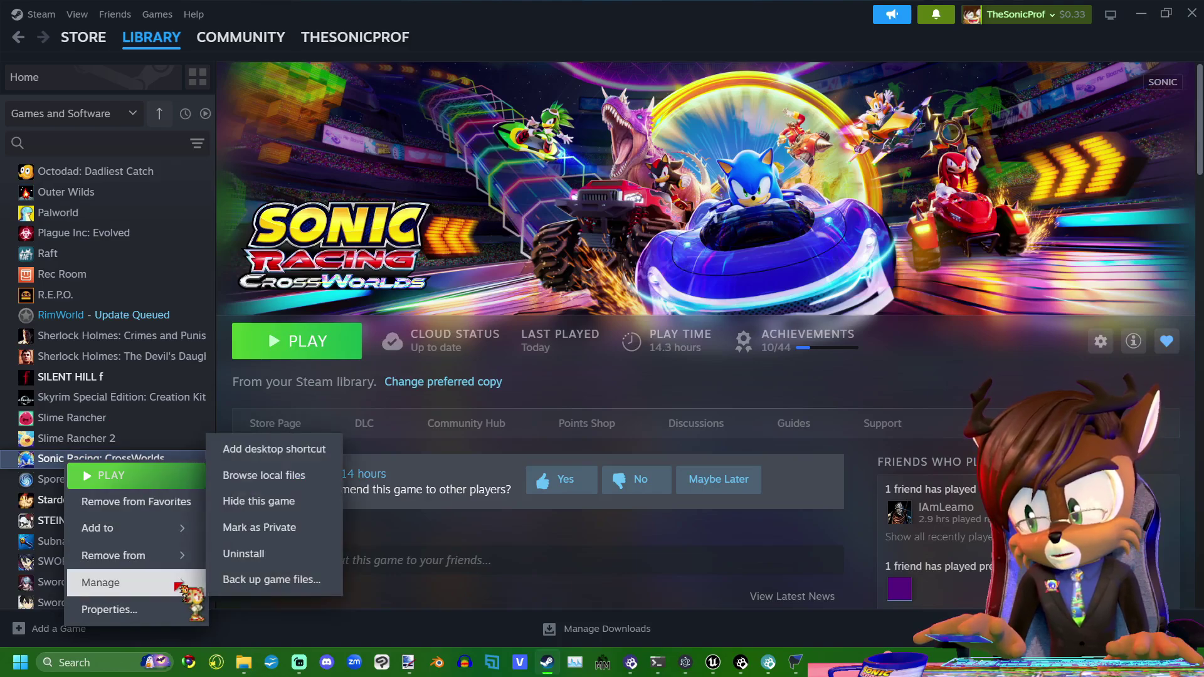
left_click(295, 476)
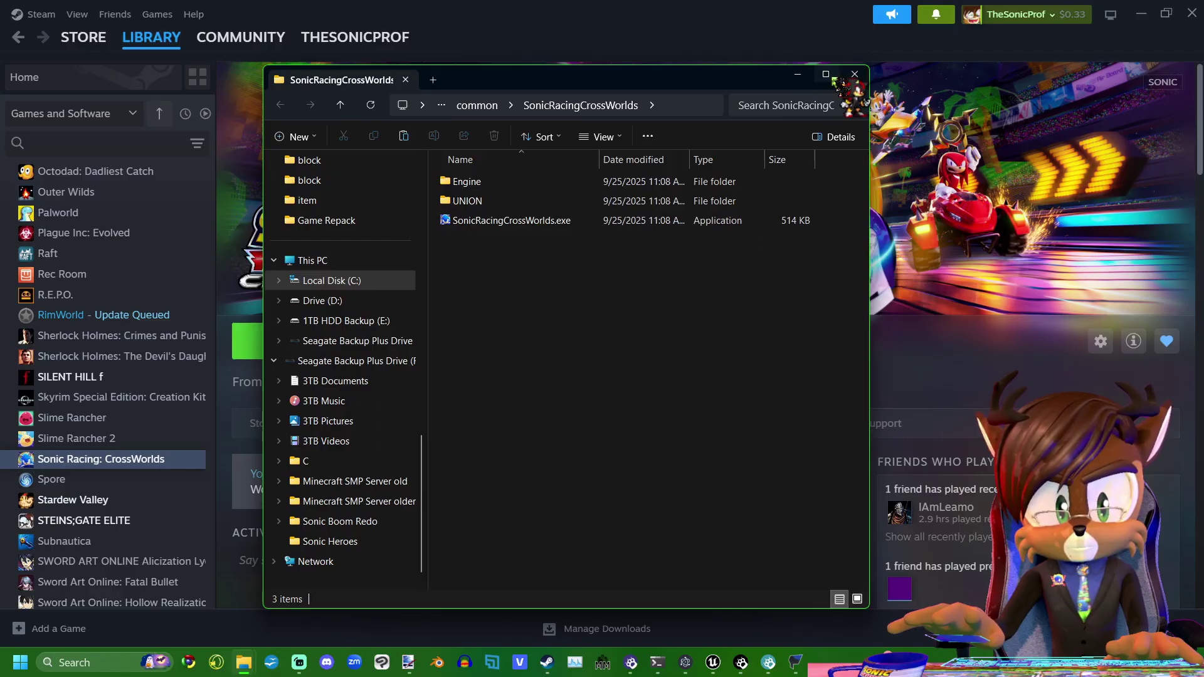
left_click(825, 74)
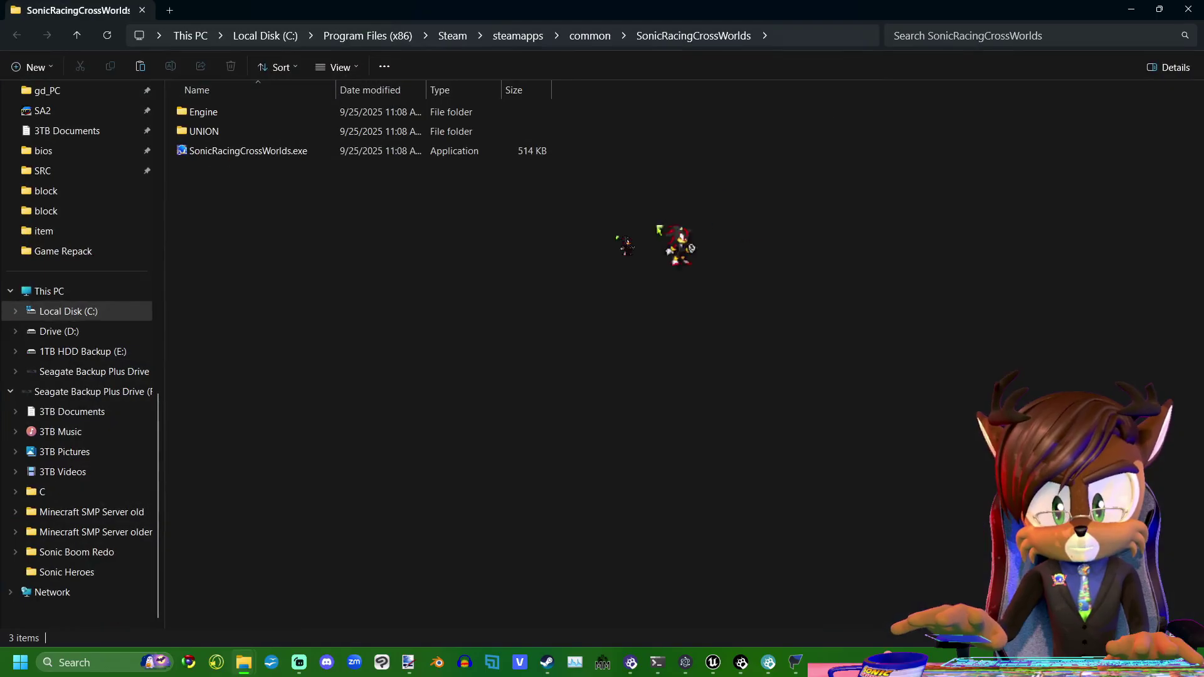
- Open the ST4GGER mod folder under UNION > Content > Paks > ~mods in the game's install directory
double_click(224, 135)
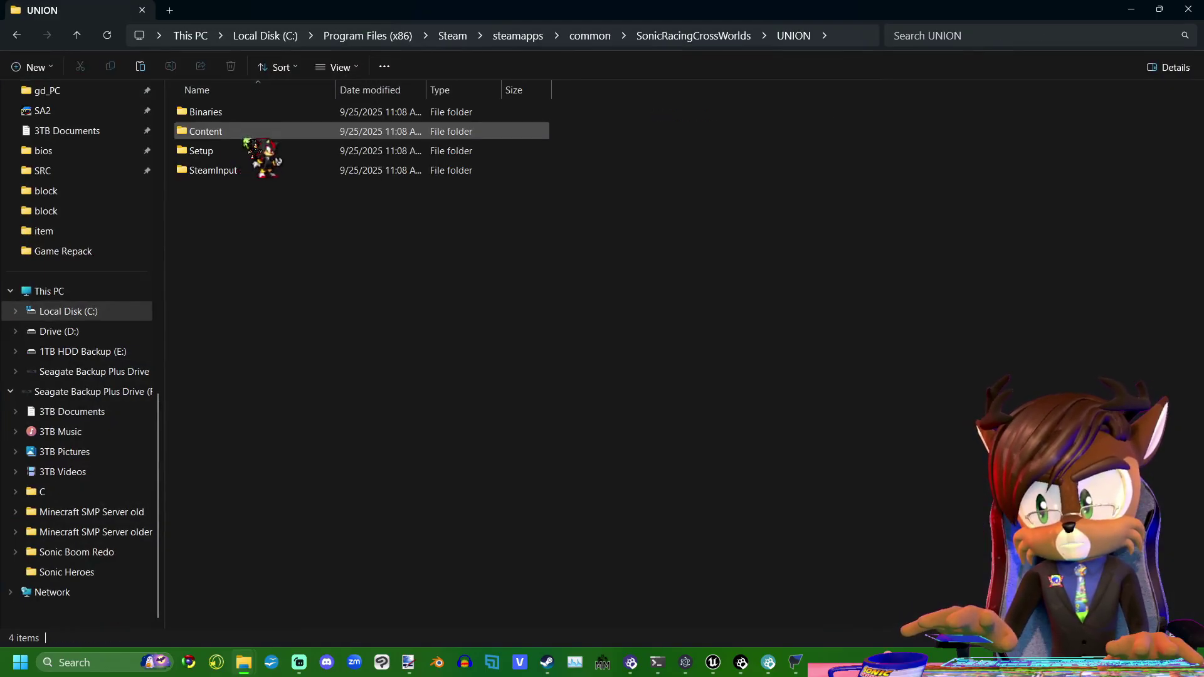
double_click(235, 135)
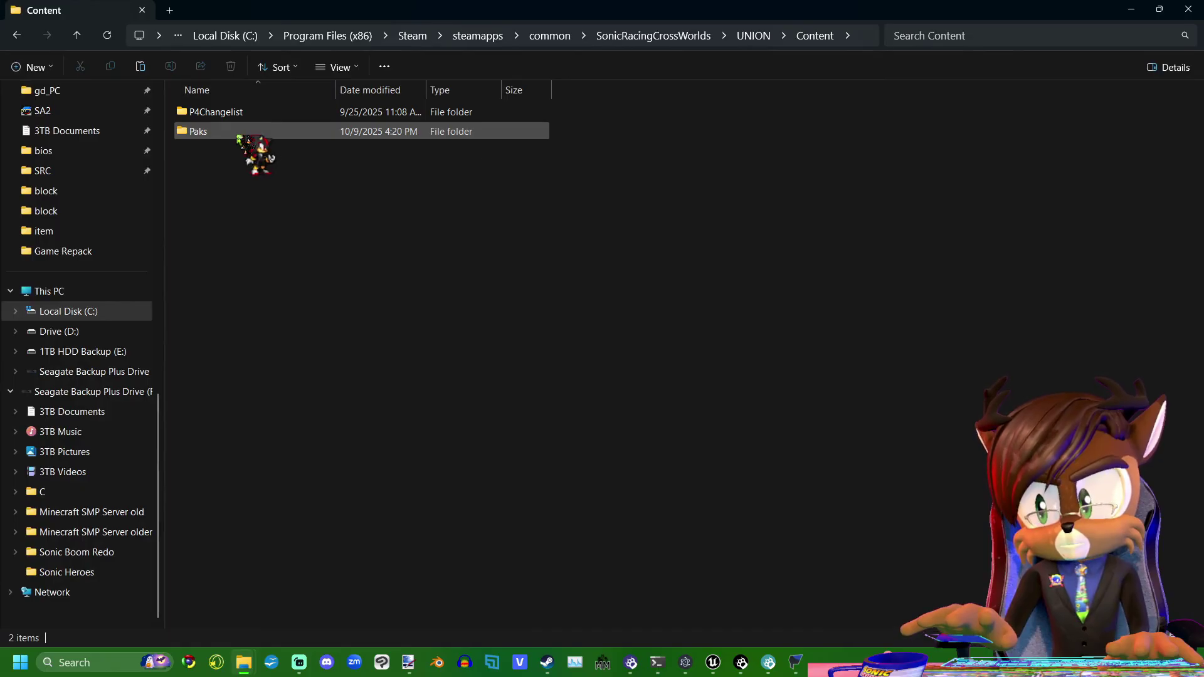
double_click(237, 134)
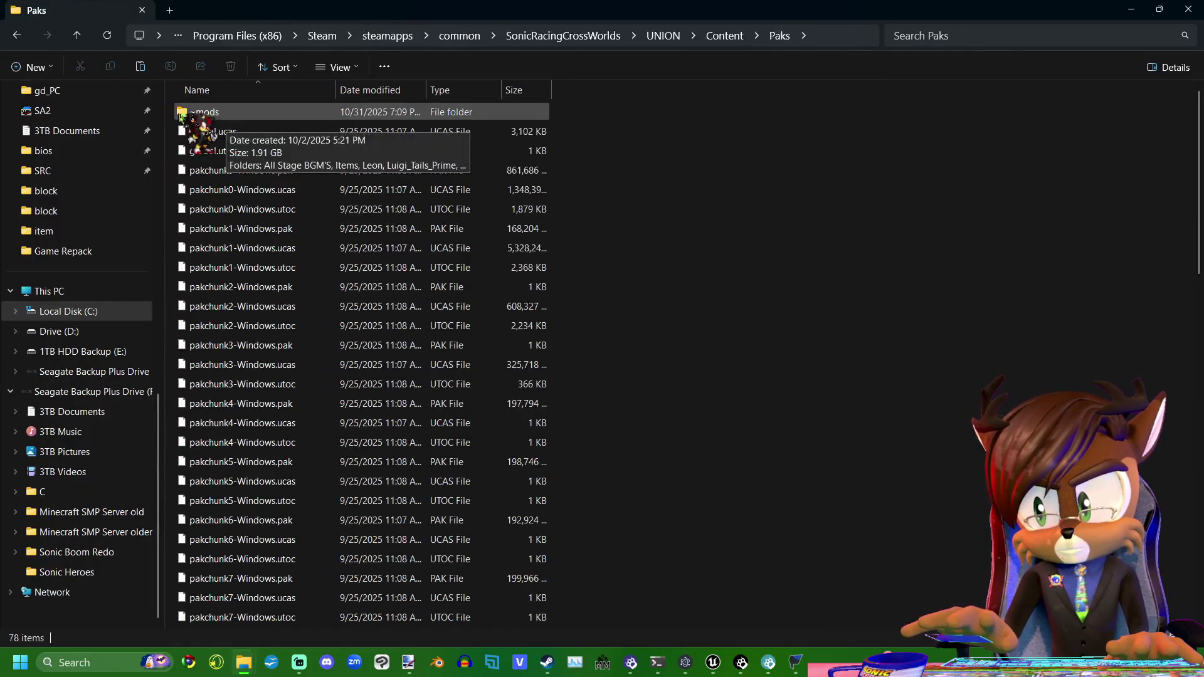
double_click(231, 114)
left_click(224, 230)
double_click(224, 229)
- Replace the old mod_P .pak, .ucas and .utoc files in the ST4GGER folder with the repacked ones from Game Repack
left_click_drag(285, 224, 216, 113)
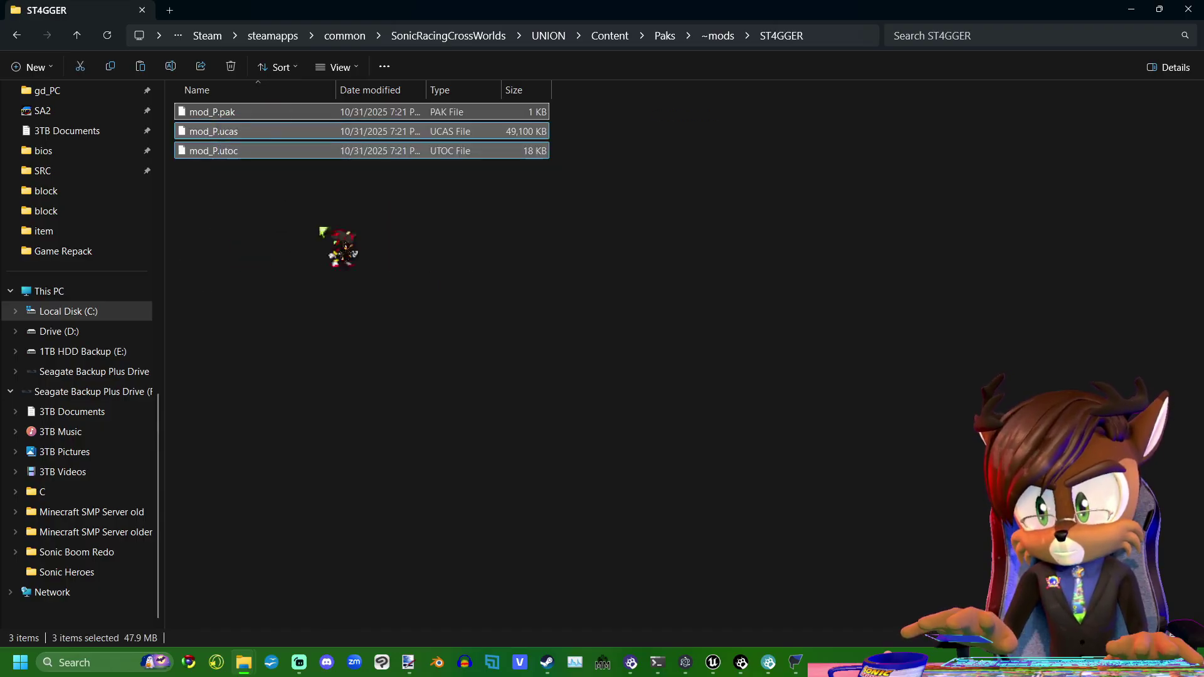
key("Delete")
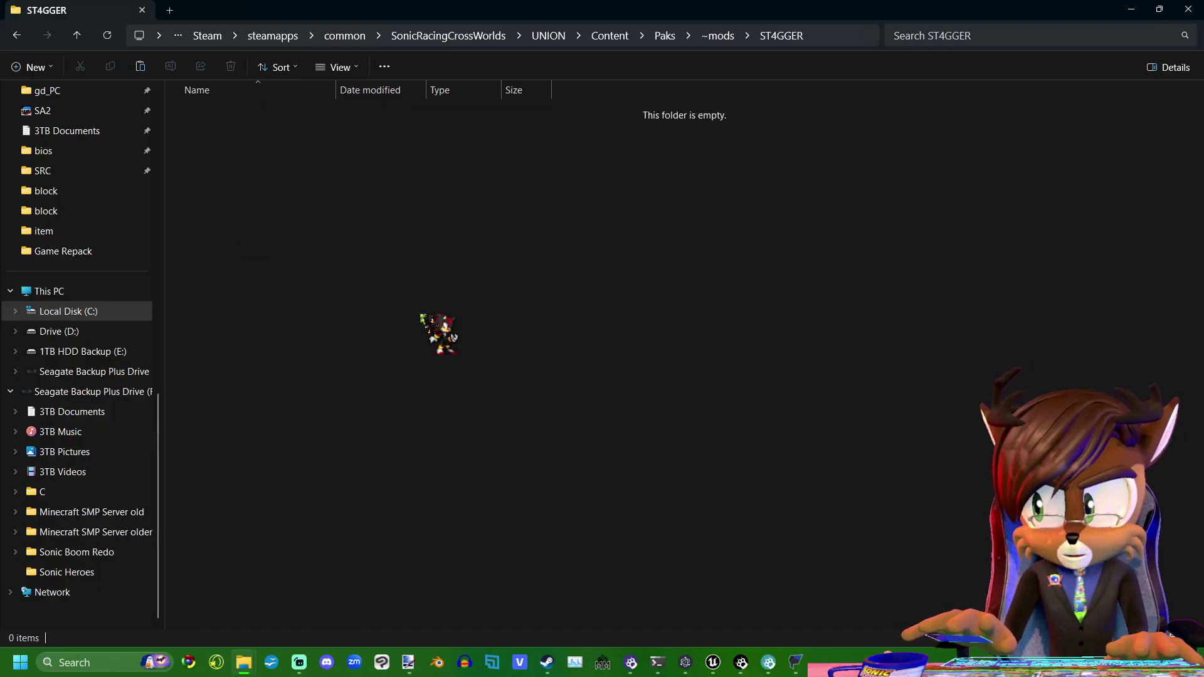
double_click(906, 10)
left_click_drag(878, 200, 247, 169)
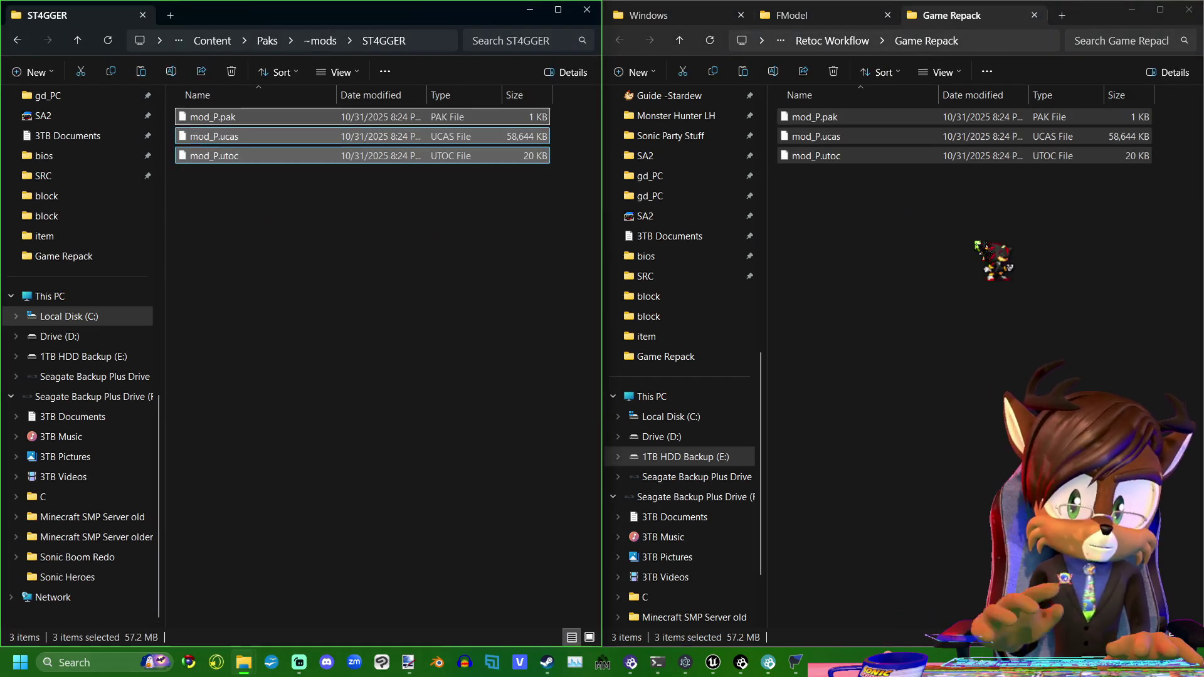
- Rename the copied mod_P.pak in the ST4GGER folder to ST4GGER_P.pak
left_click(211, 121)
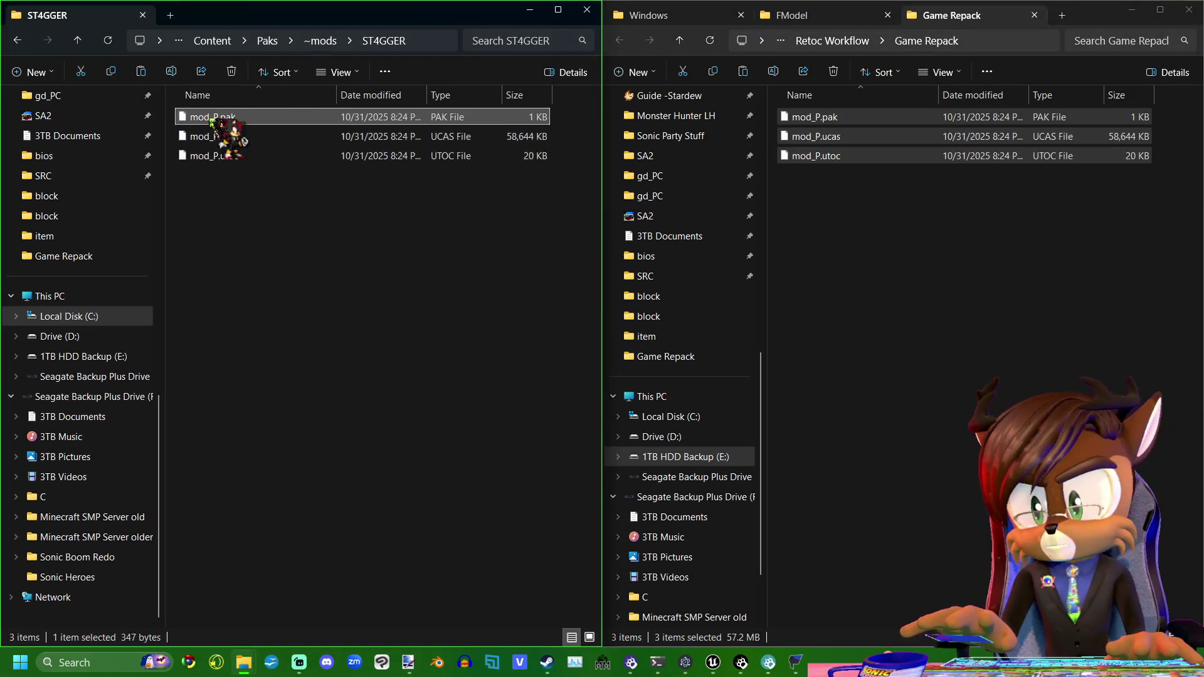
key("F2")
type("ST4GGER_P")
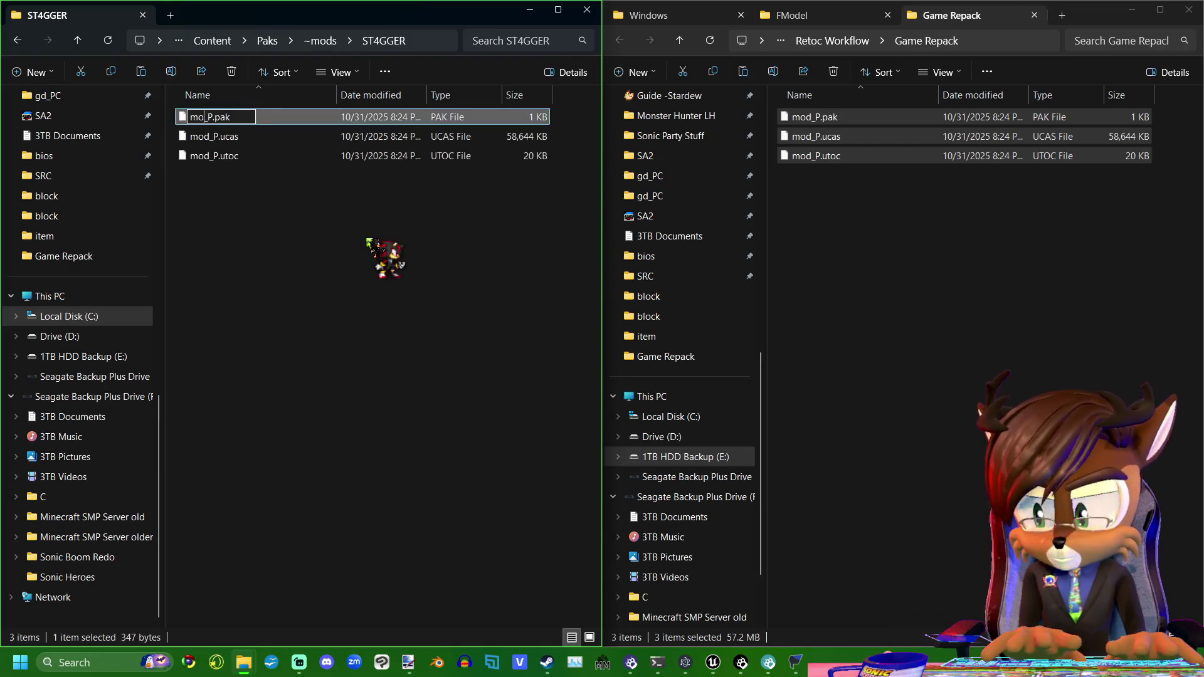
- Rename the copied mod_P.ucas in the ST4GGER folder to ST4GGER_P.ucas
left_click(209, 138)
key("F2")
left_click(210, 137)
key("BackSpace")
key("BackSpace")
type("ST4")
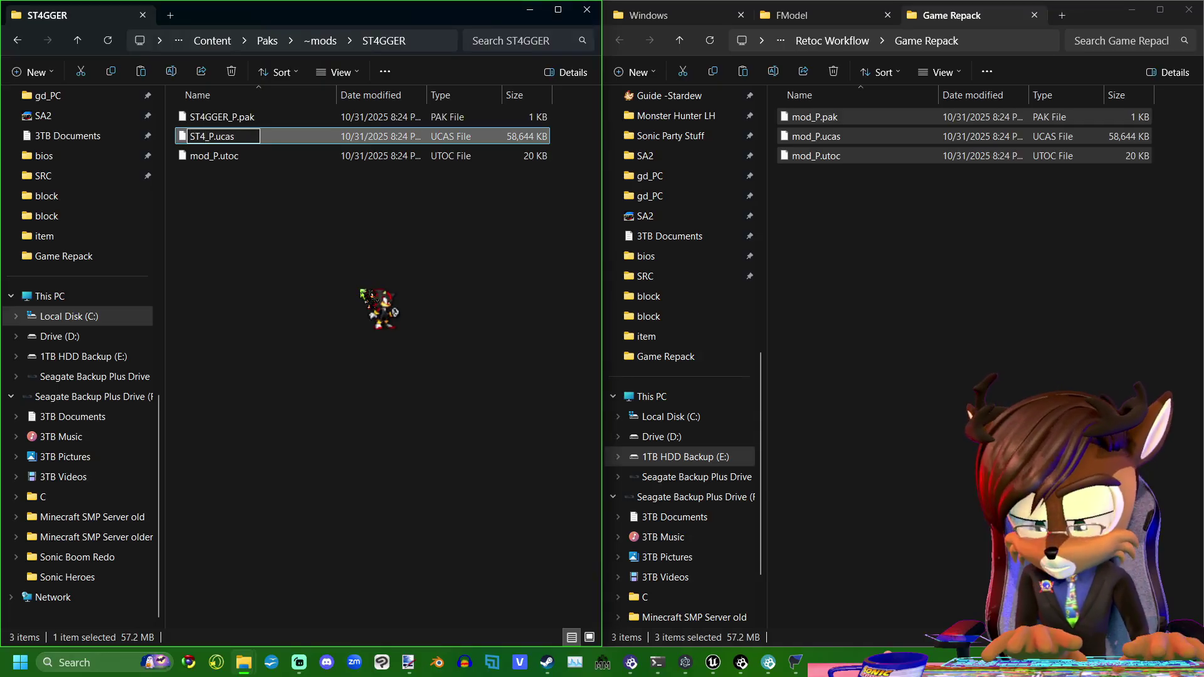
type("GGER")
key("Return")
- Rename the copied mod_P.utoc in the ST4GGER folder to ST4GGER_P.utoc
left_click(211, 159)
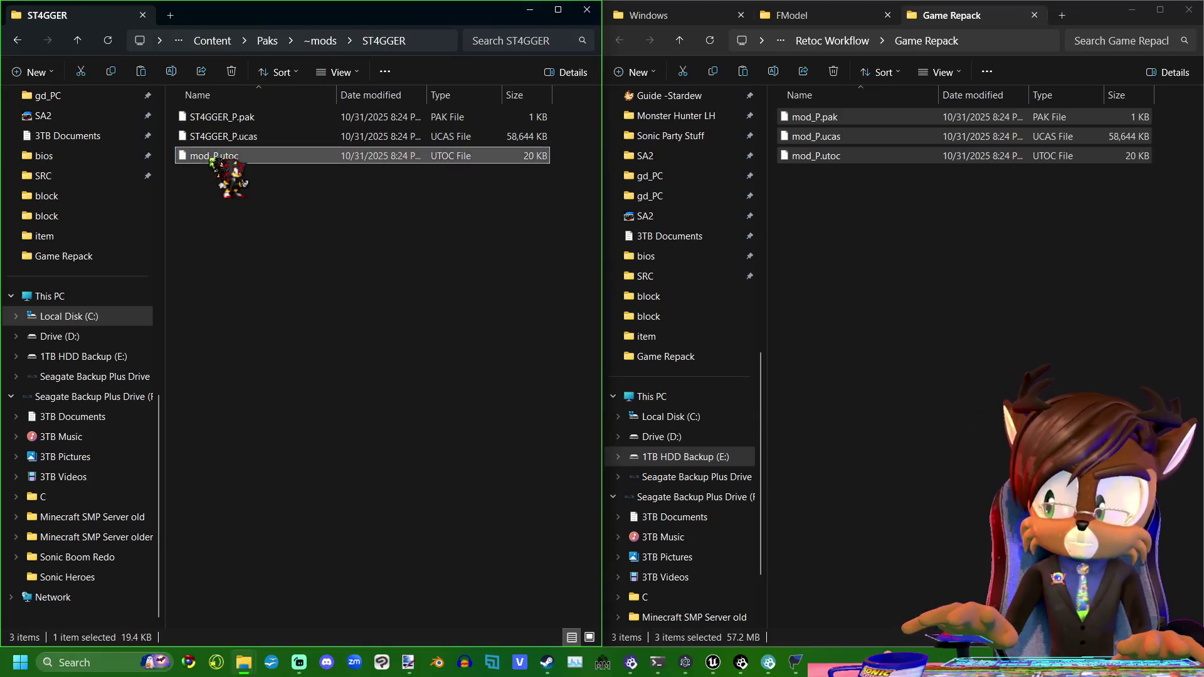
left_click(212, 159)
key("BackSpace")
type("ST4")
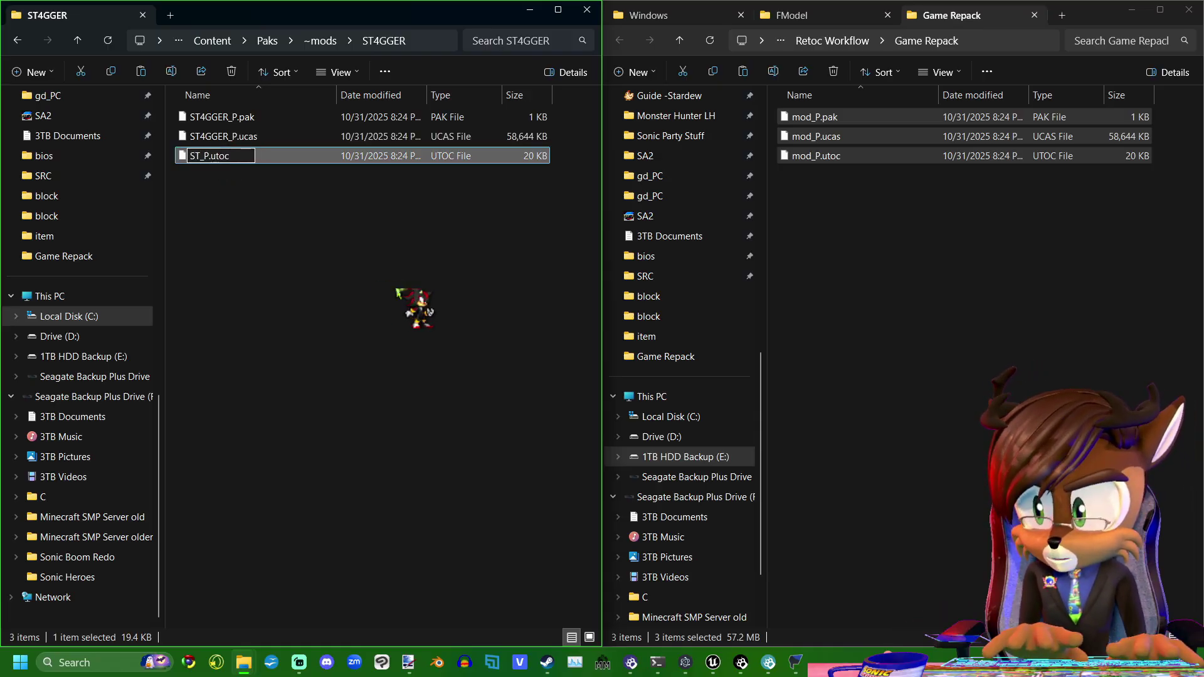
type("GGER")
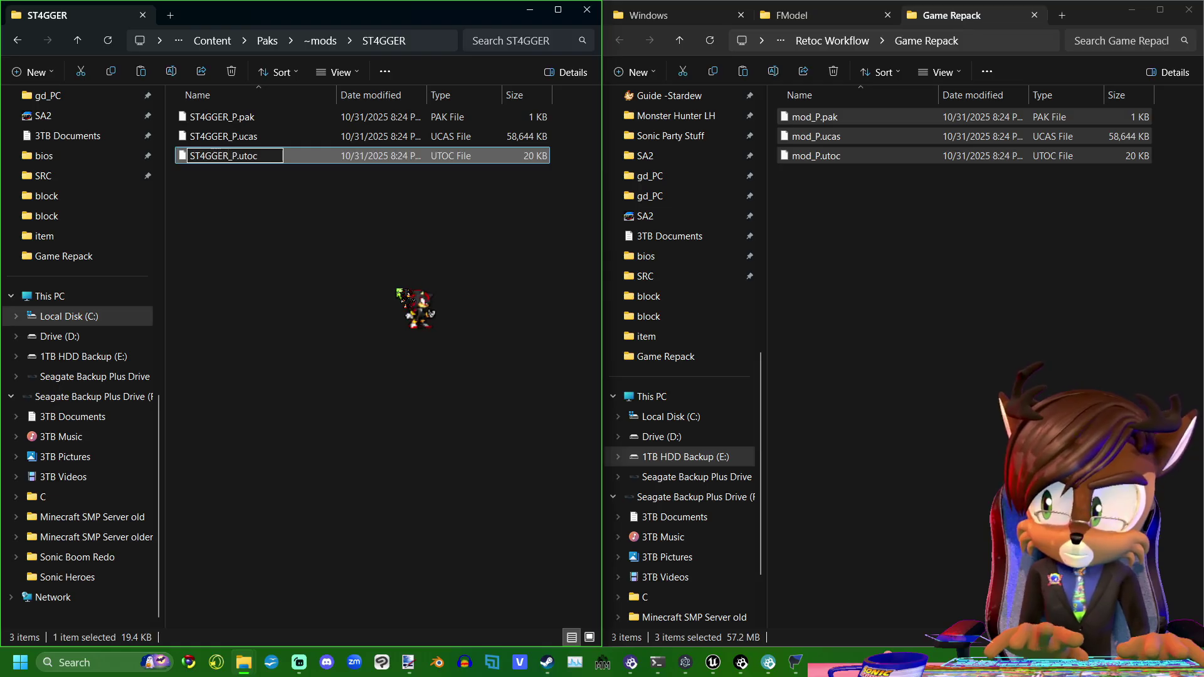
left_click(414, 307)
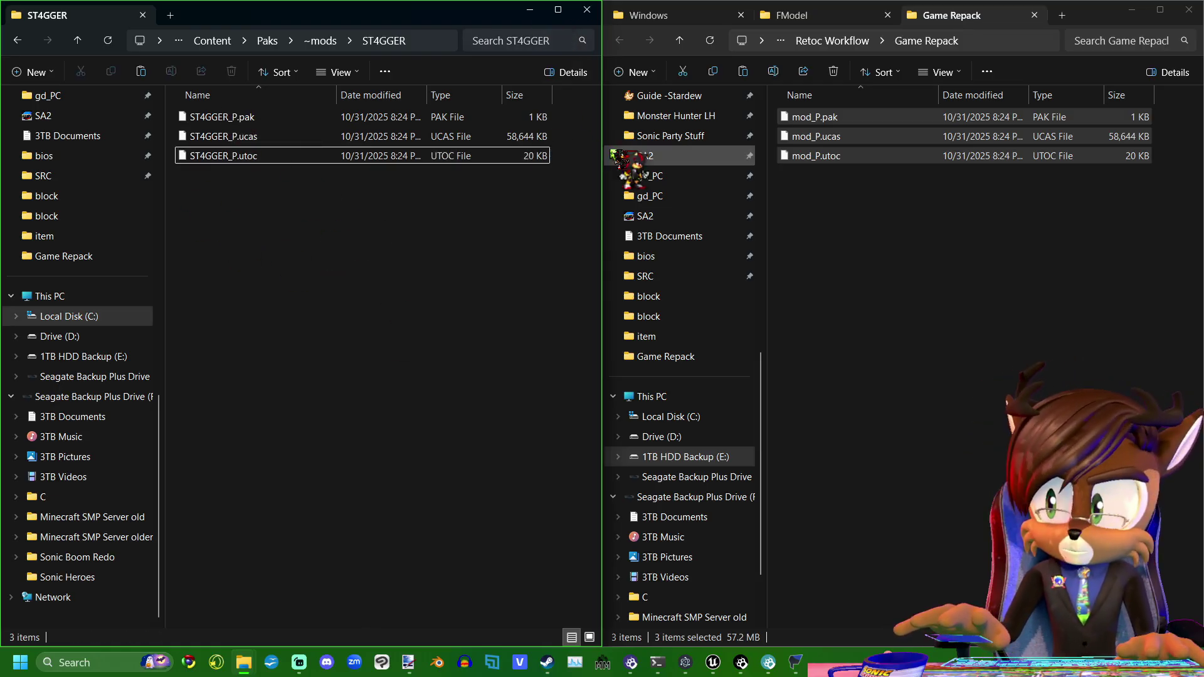
- Set the folder windows aside and test the mod in Sonic Racing: CrossWorlds by starting a race as Hatsune Miku
left_click(531, 10)
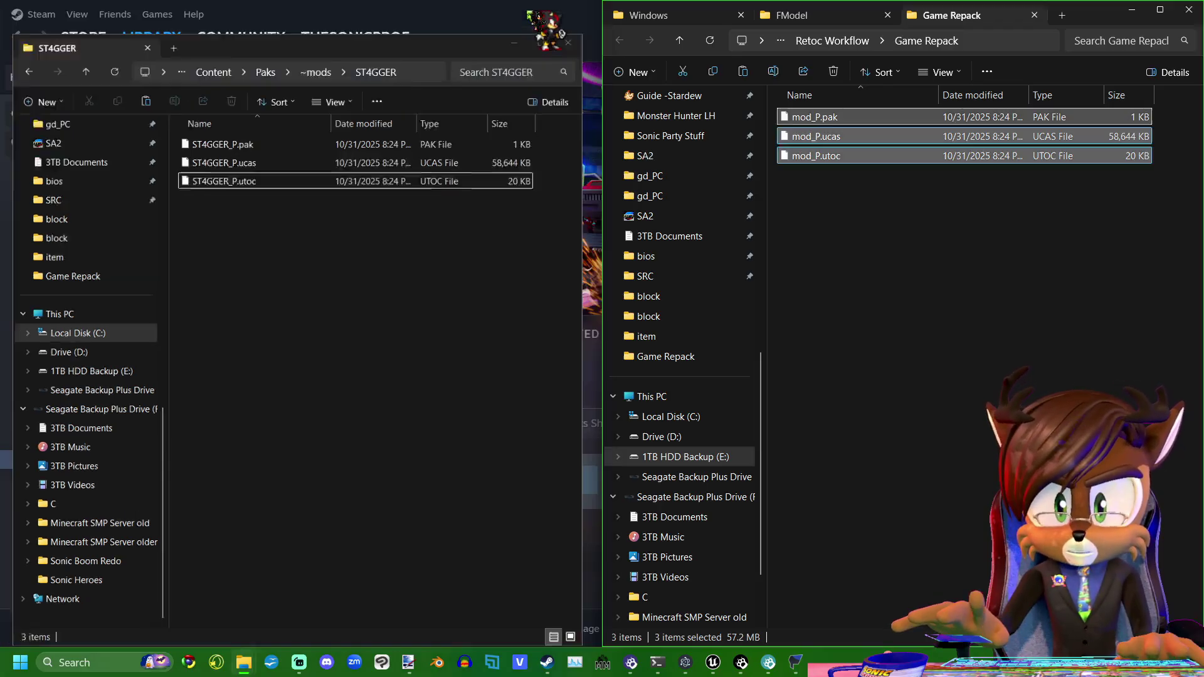
left_click(1132, 10)
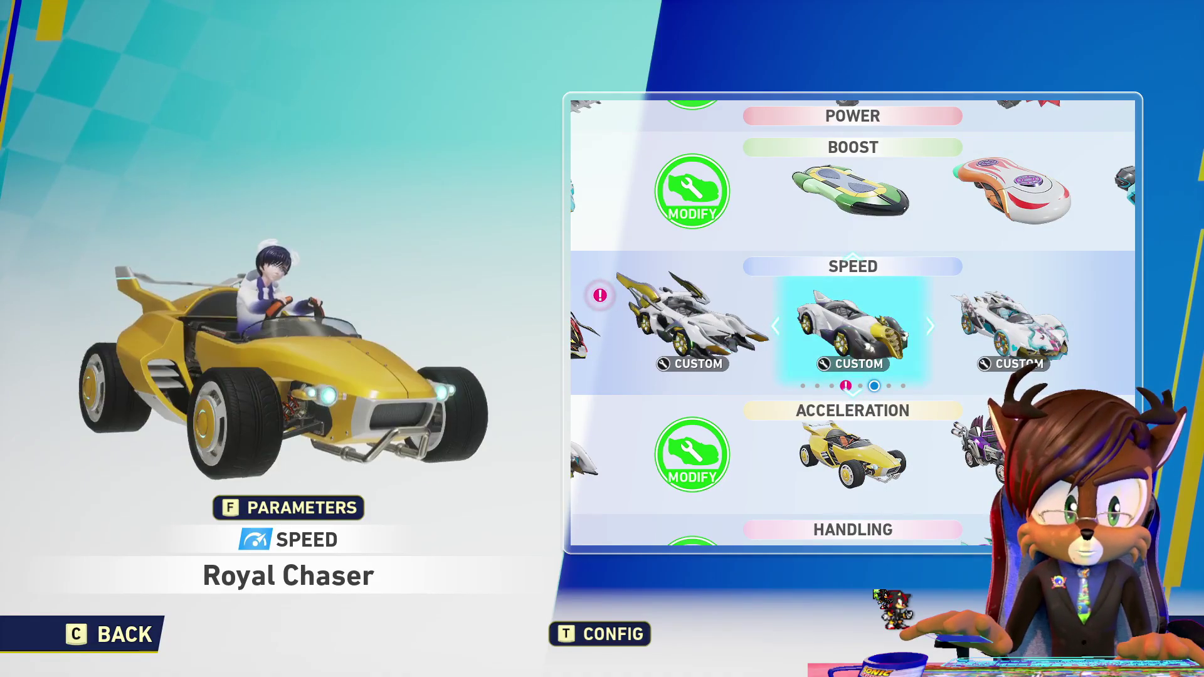
key("Right")
key("Right")
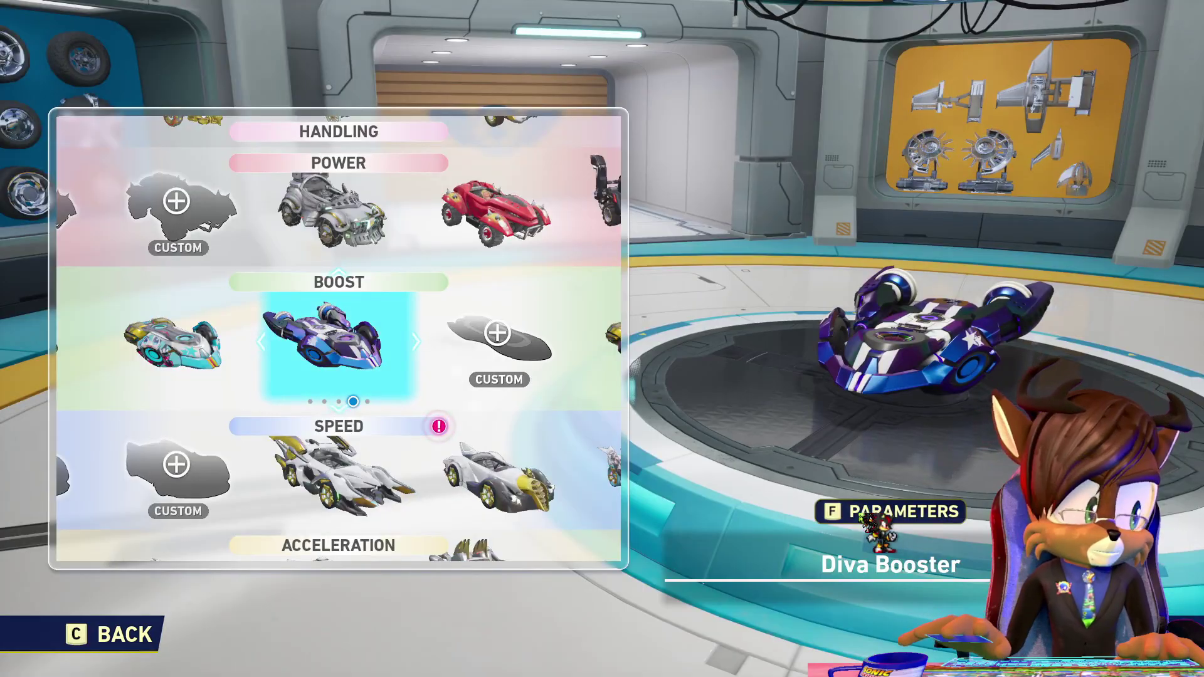
key("c")
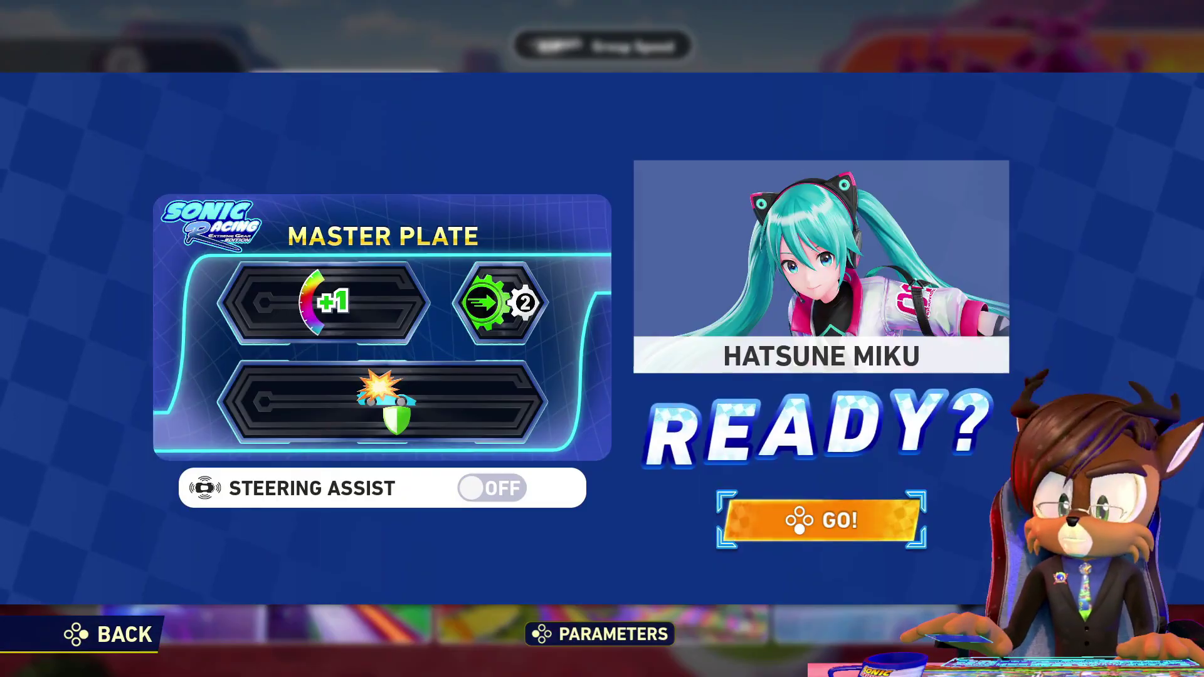
key("Return")
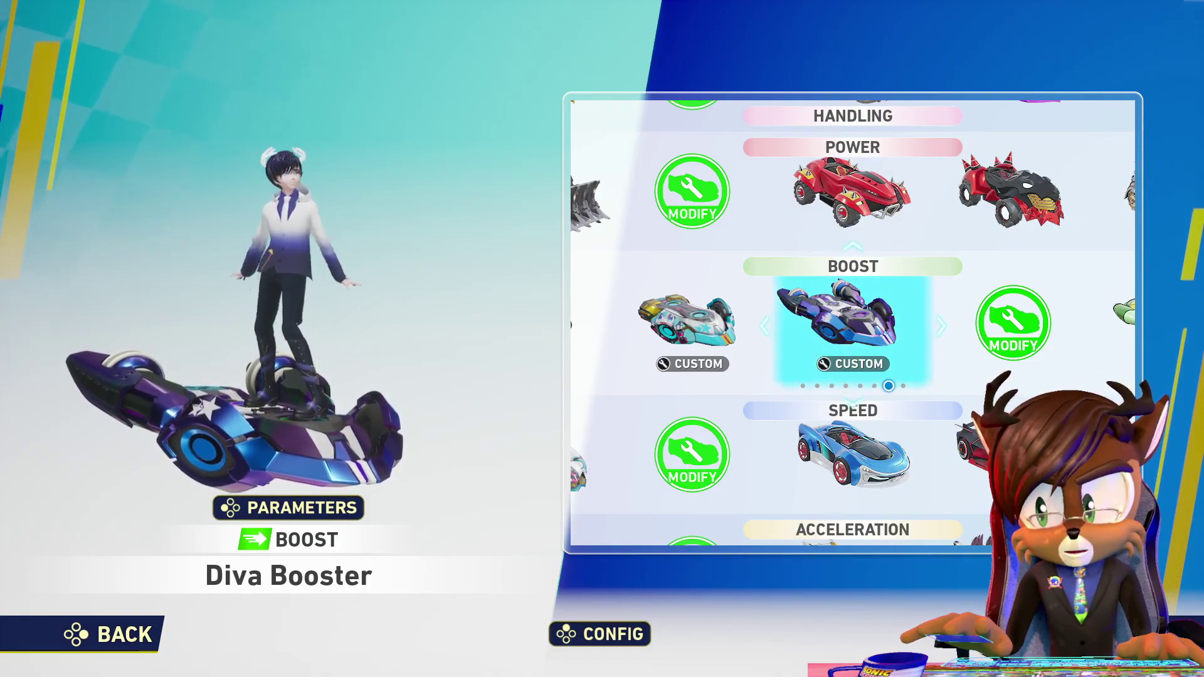
- Preview the modded Hatsune Miku slot on the Speedster Lightning and Diva Booster, then return to character selection
key("Down")
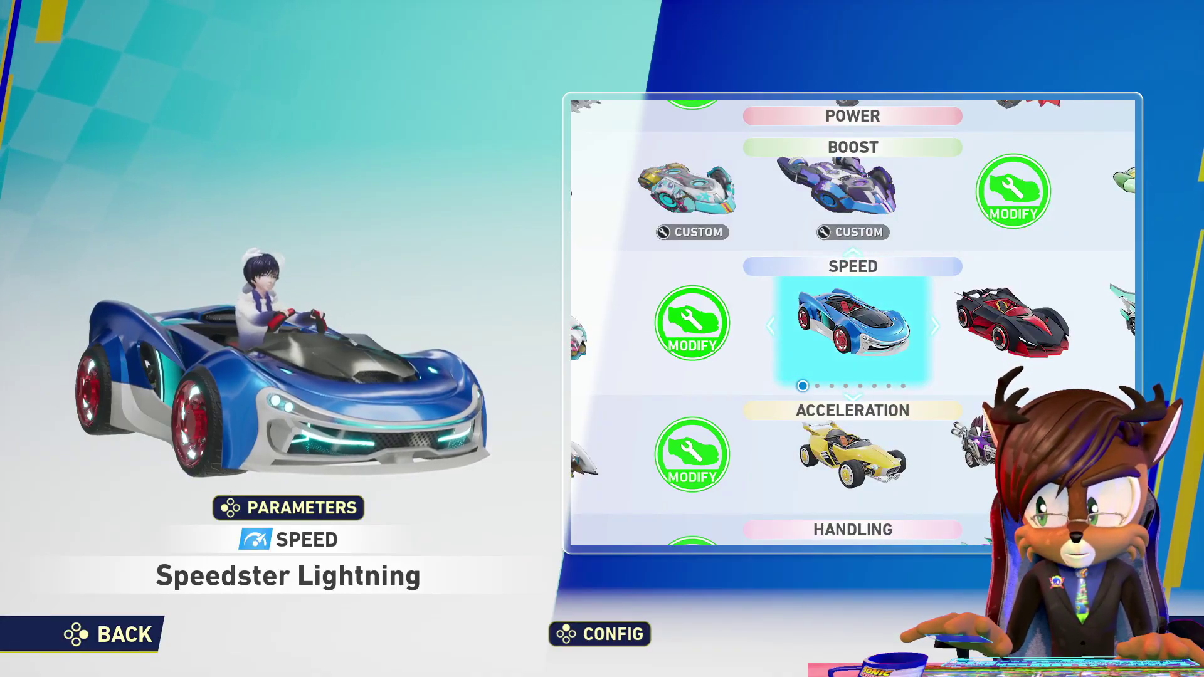
key("Up")
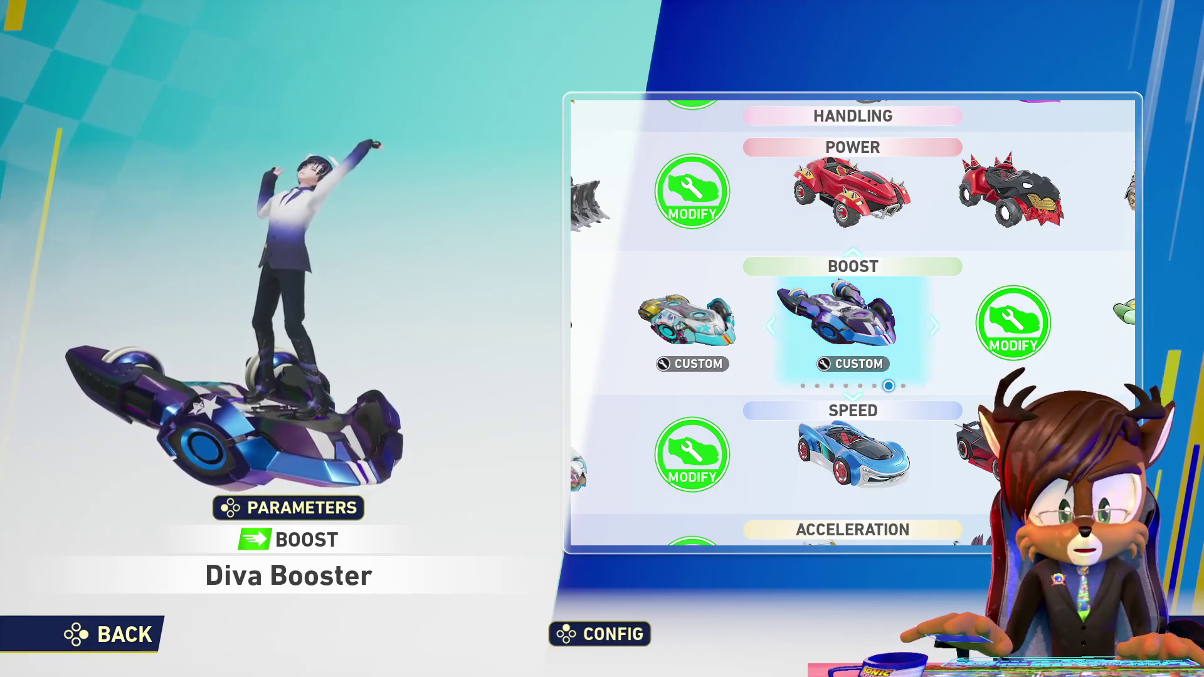
key("Escape")
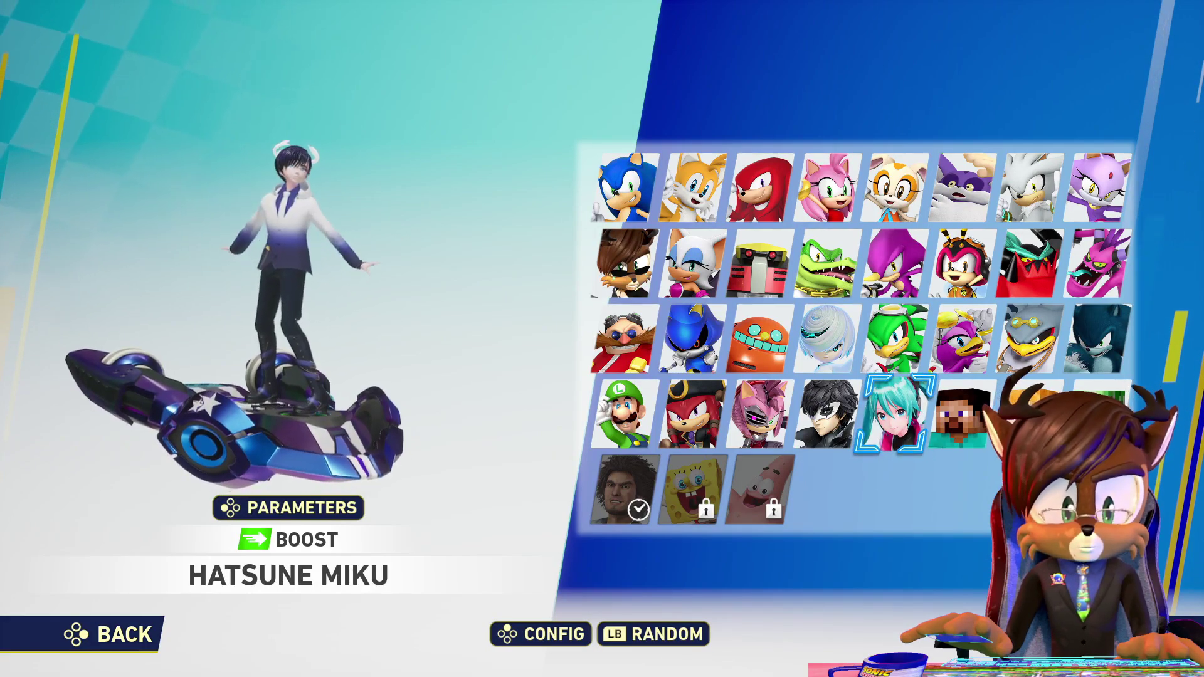
key("Return")
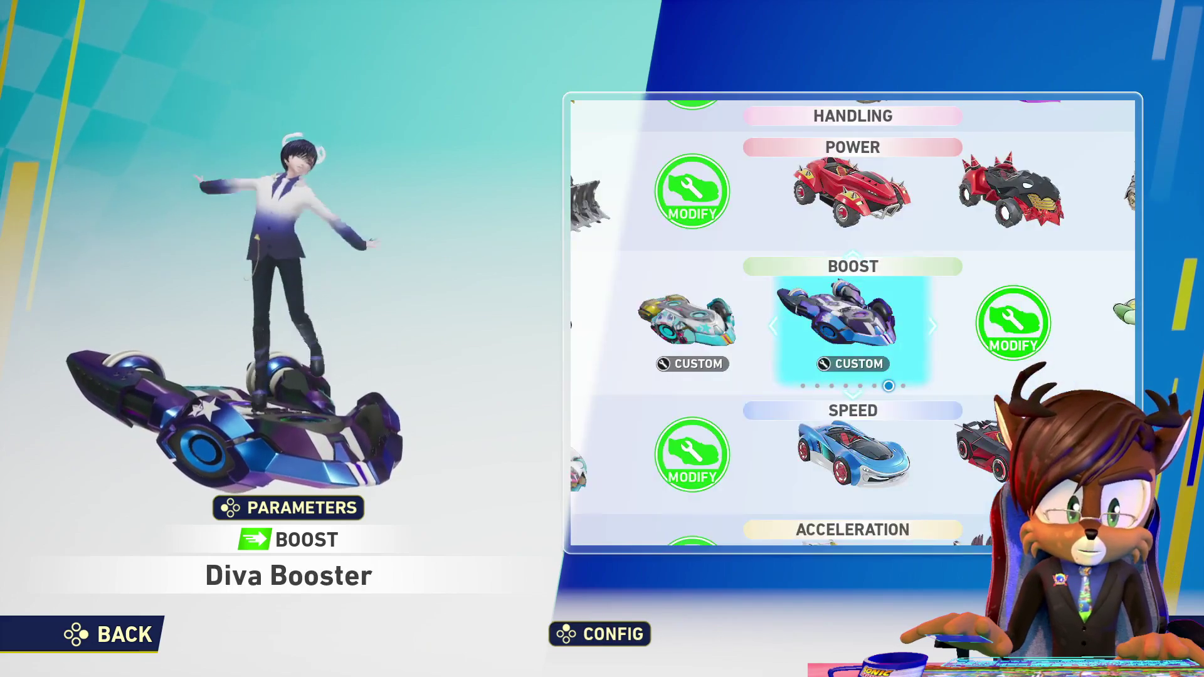
key("Escape")
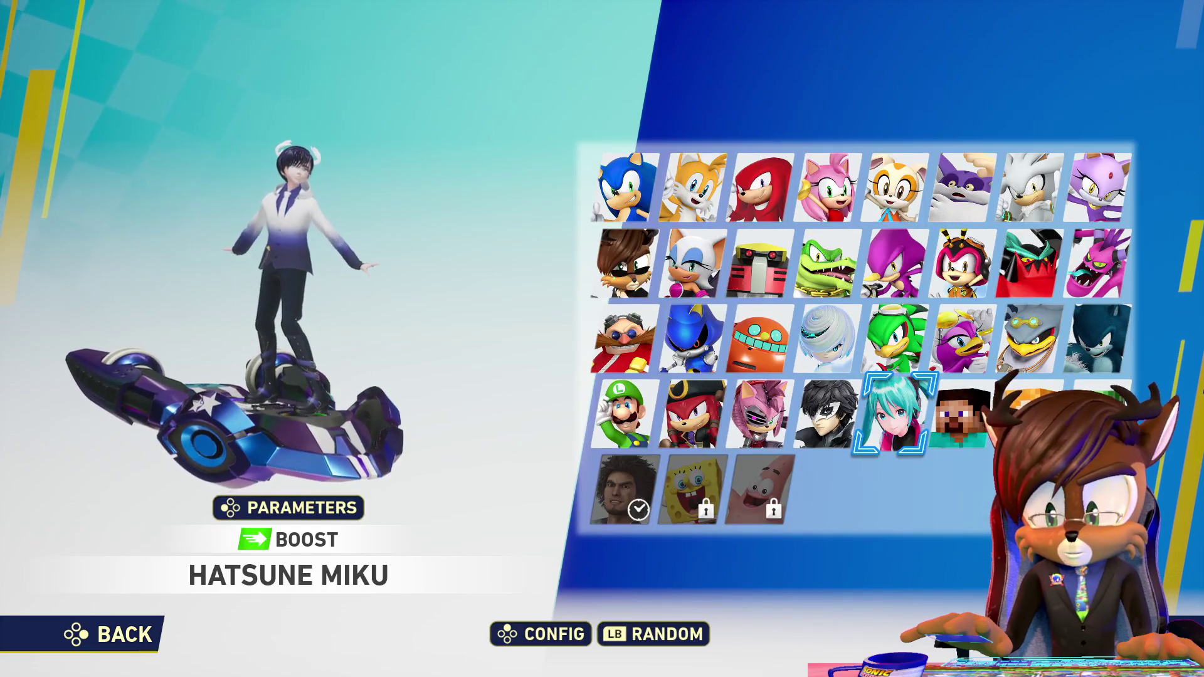